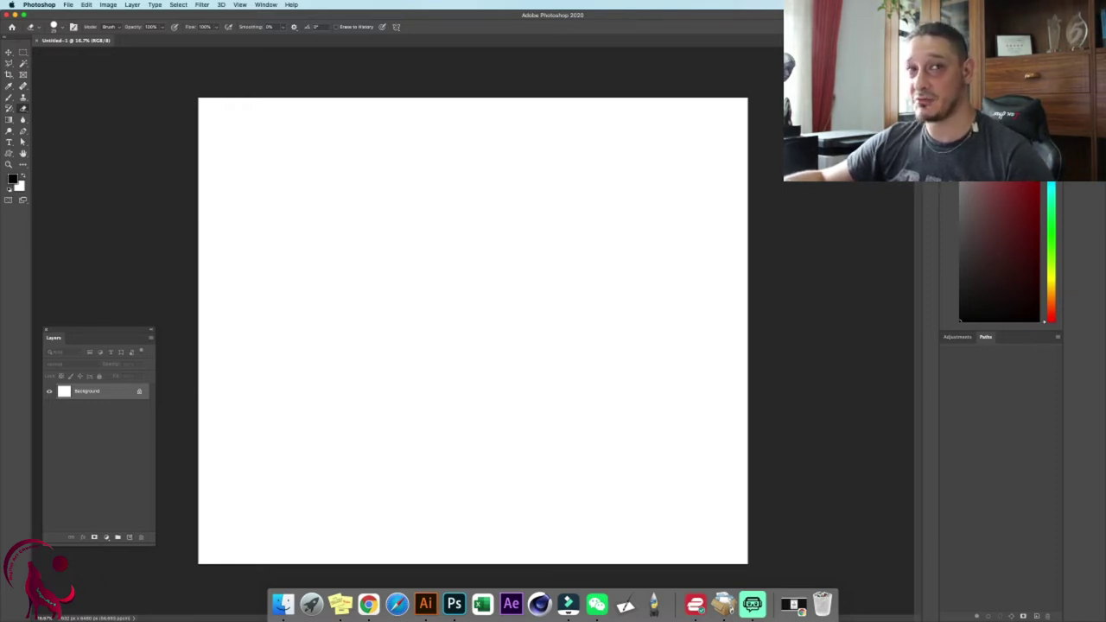
- Place the photo of the blue-and-white bird on a branch from the normal folder and enlarge it to nearly the canvas width
click(426, 312)
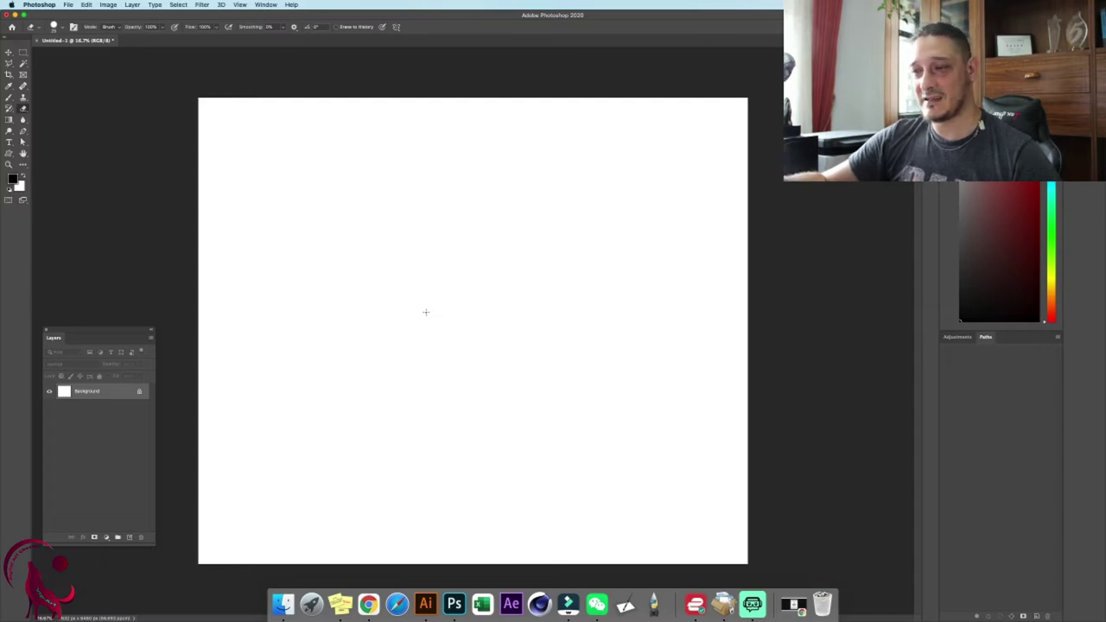
click(283, 604)
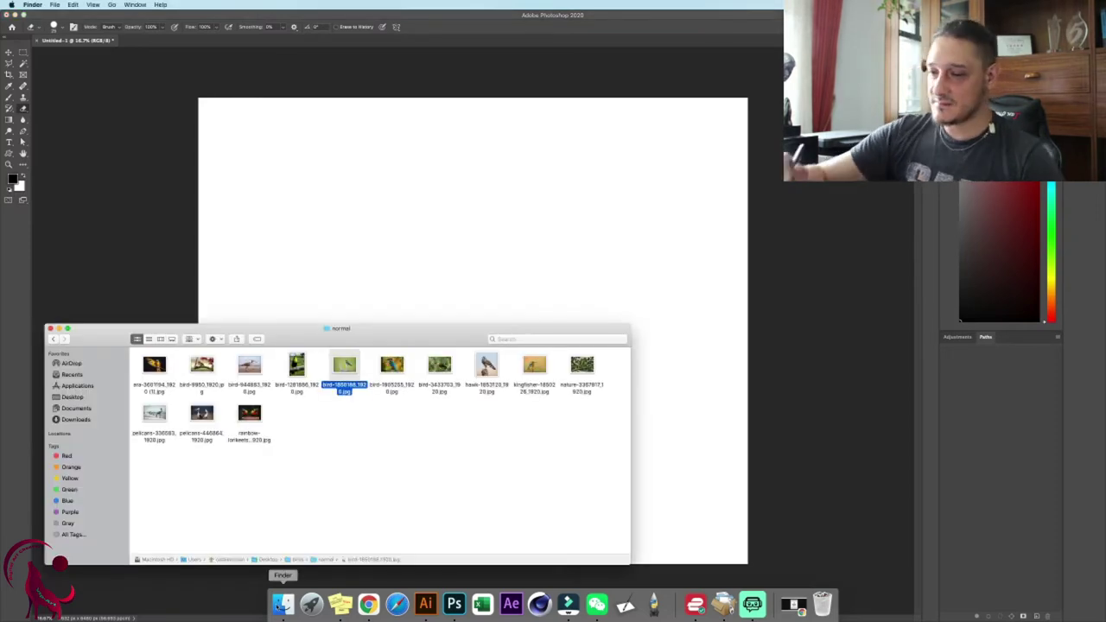
drag(344, 365, 427, 207)
drag(508, 351, 726, 491)
key(Return)
- Add a new layer above the photo and outline the bird's beak as a black triangle with the Brush
click(129, 538)
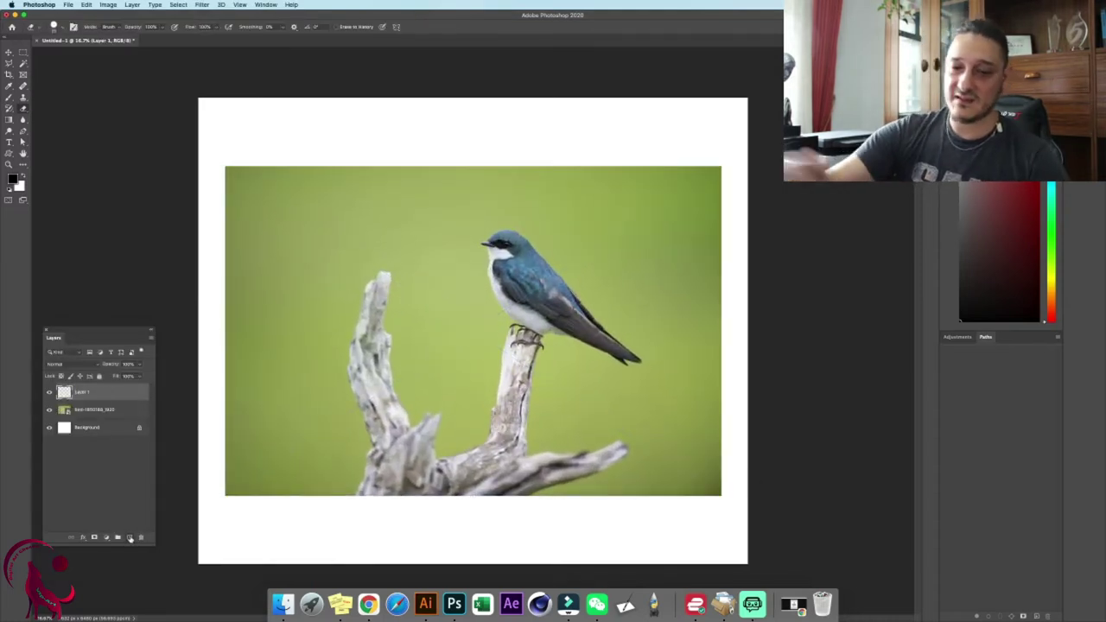
key(z)
mouse_move(600, 310)
mouse_down()
mouse_move(649, 317)
mouse_move(636, 309)
mouse_move(650, 354)
mouse_move(697, 337)
mouse_move(739, 352)
mouse_up()
key(b)
mouse_move(370, 206)
mouse_down()
mouse_move(398, 187)
mouse_move(400, 223)
mouse_up()
drag(369, 207, 401, 223)
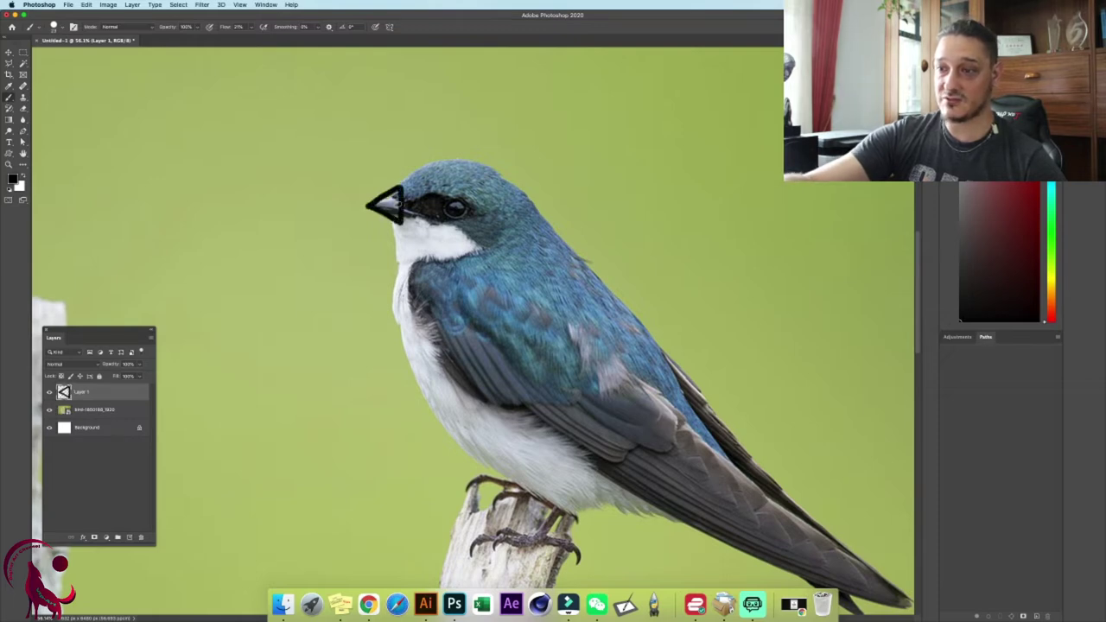
- Draw a black circle around the bird's head and a larger one around its body
mouse_move(400, 185)
mouse_down()
mouse_move(455, 157)
mouse_move(517, 249)
mouse_move(394, 223)
mouse_up()
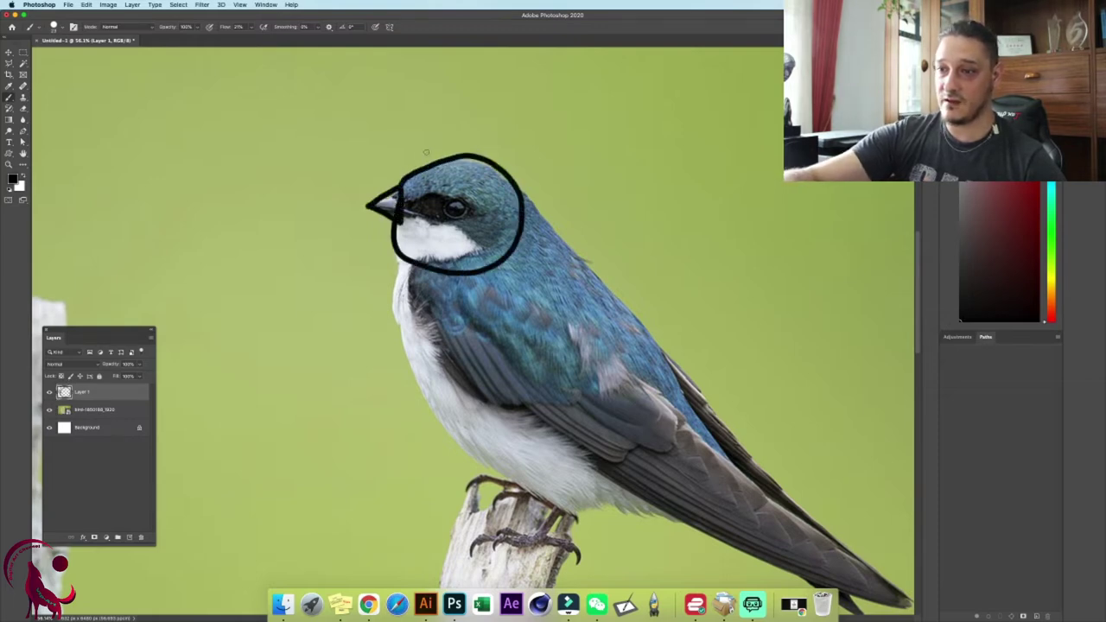
mouse_move(515, 251)
mouse_down()
mouse_move(439, 330)
mouse_move(629, 470)
mouse_move(507, 254)
mouse_up()
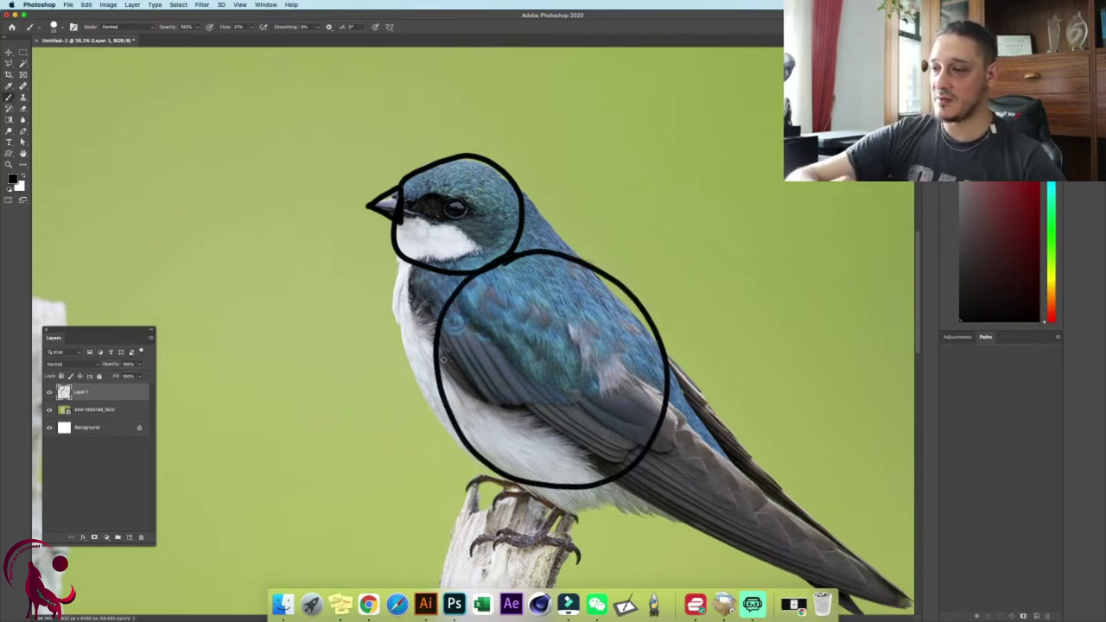
scroll(444, 360, down, 10)
scroll(444, 359, right, 7)
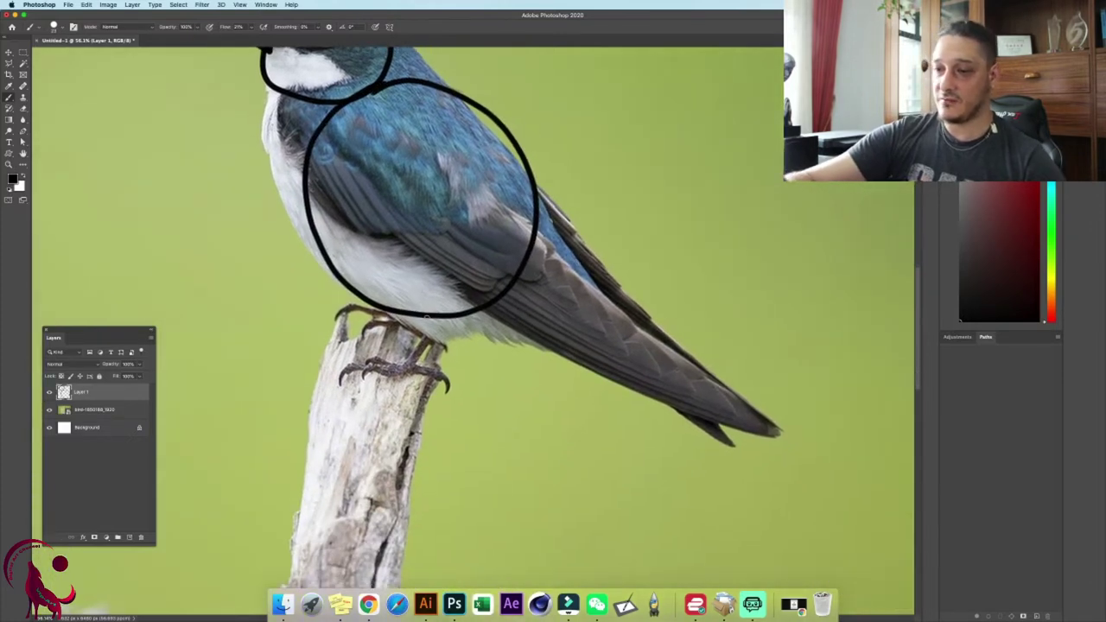
- Sketch the bird's leg and toes with simple black brush lines below the body circle
mouse_move(426, 319)
mouse_down()
mouse_move(427, 342)
mouse_move(473, 309)
mouse_up()
mouse_move(427, 342)
mouse_down()
mouse_move(402, 367)
mouse_move(434, 370)
mouse_move(447, 389)
mouse_up()
drag(372, 359, 401, 368)
drag(346, 371, 394, 370)
drag(355, 385, 399, 368)
- Draw two black triangles over the wing end and tail, and a small circle around the eye
mouse_move(477, 337)
mouse_down()
mouse_move(496, 315)
mouse_move(591, 273)
mouse_move(631, 344)
mouse_move(618, 340)
mouse_move(648, 322)
mouse_move(766, 429)
mouse_move(598, 378)
mouse_up()
drag(717, 378, 824, 466)
drag(501, 185, 508, 192)
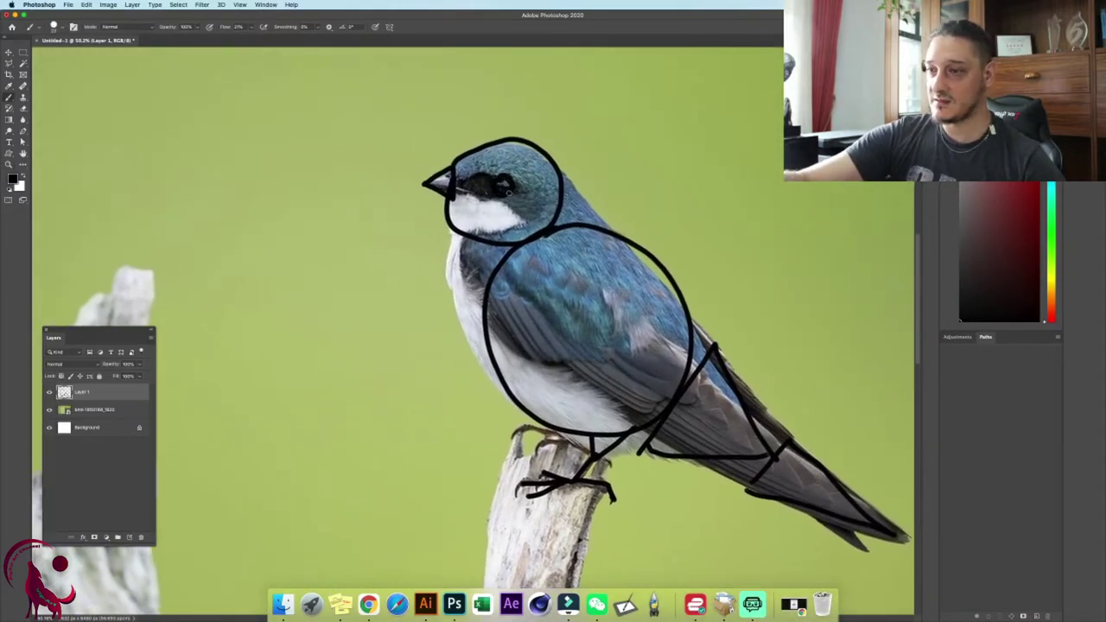
- Handwrite the label "basic shapes" in black above the bird's head
drag(704, 359, 596, 319)
drag(594, 318, 561, 292)
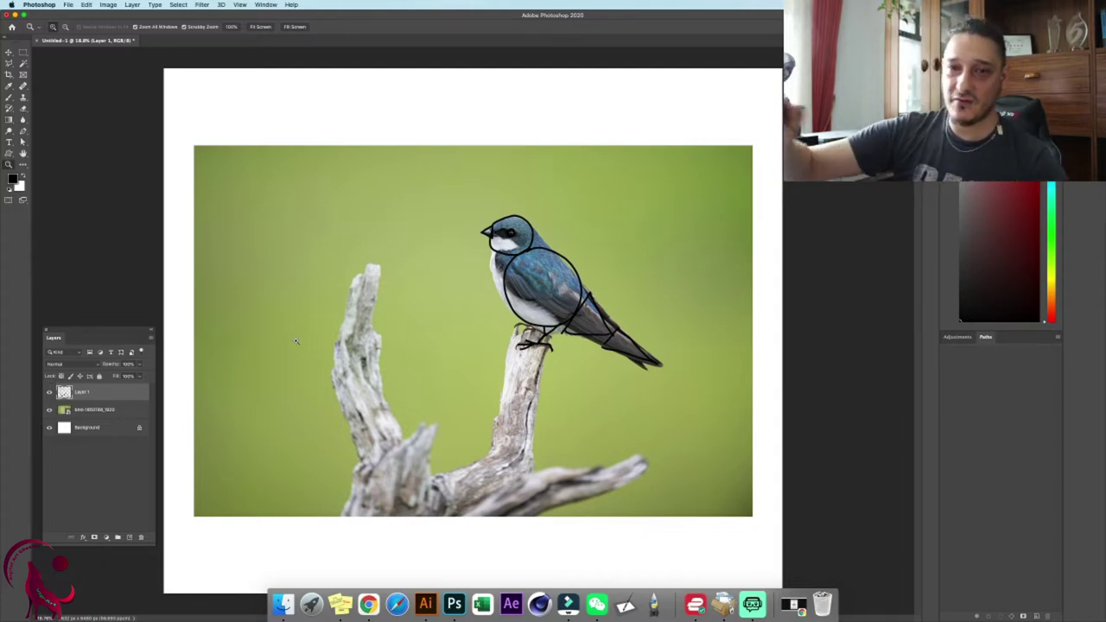
key(b)
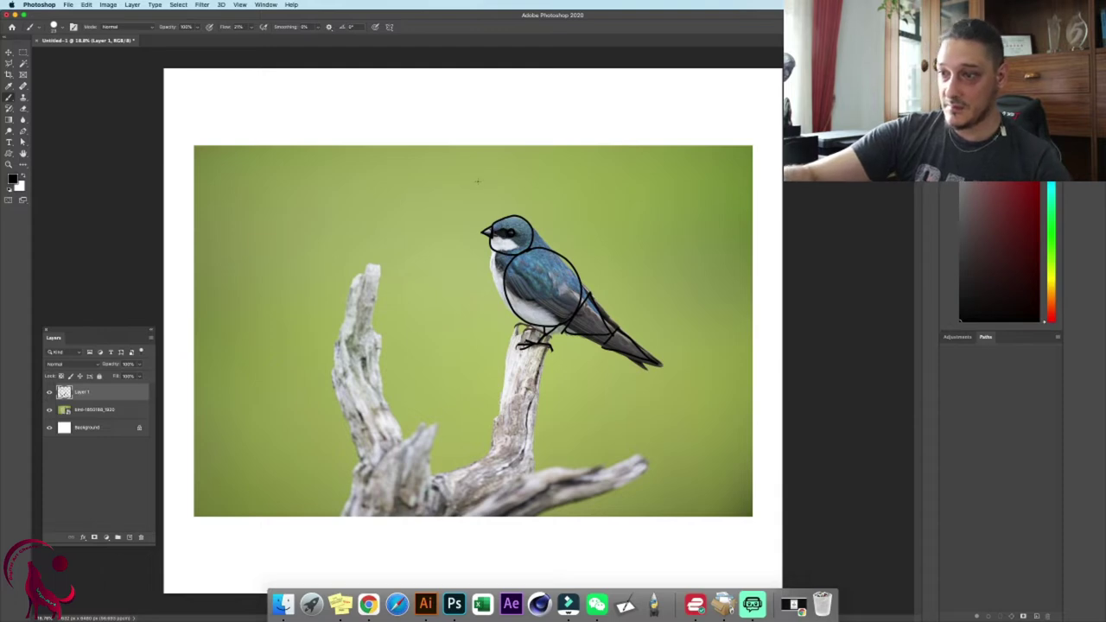
drag(477, 173, 504, 190)
mouse_move(514, 176)
mouse_down()
mouse_move(509, 189)
mouse_move(521, 188)
mouse_move(485, 220)
mouse_up()
drag(499, 198, 497, 213)
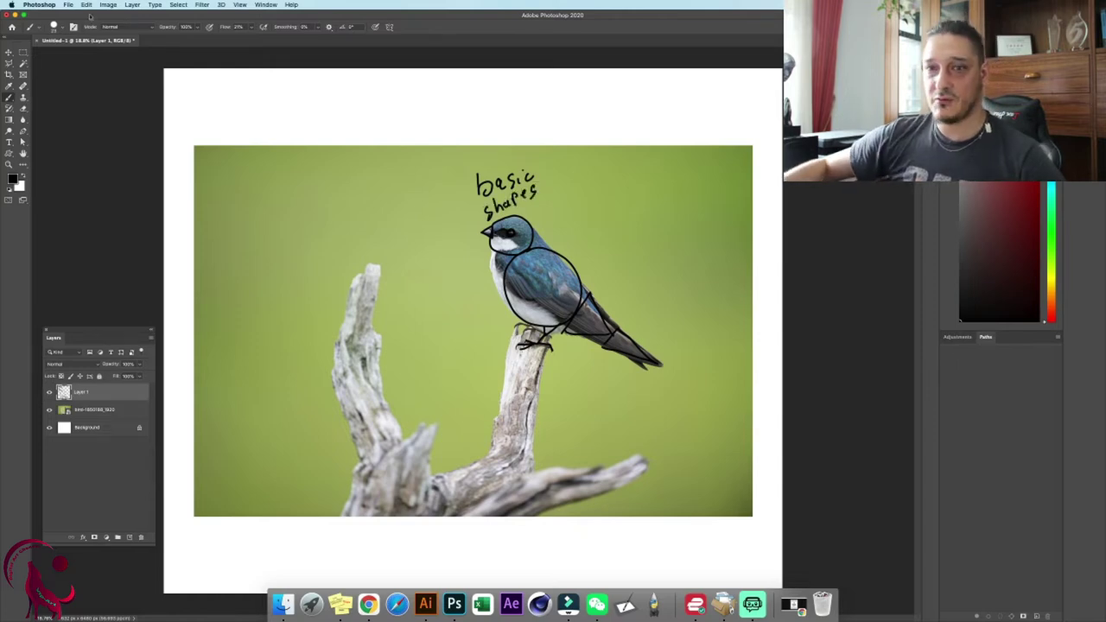
- Duplicate Layer 1, then shrink the original sketch and move it to the canvas's upper-left corner
drag(113, 404, 118, 537)
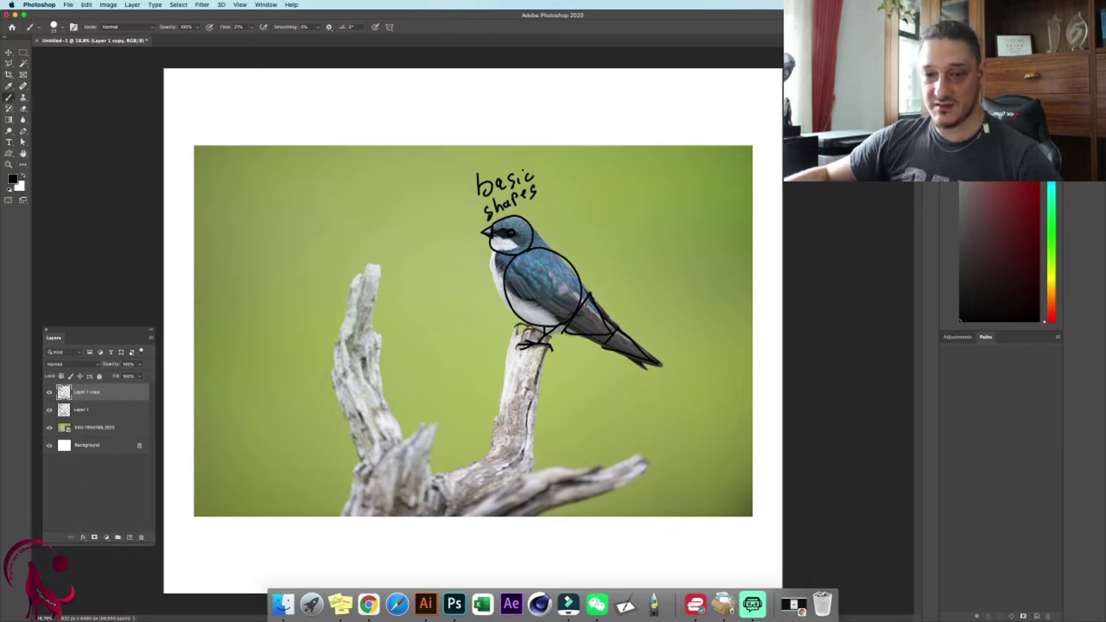
click(114, 411)
key(ctrl+t)
mouse_move(579, 324)
mouse_down()
mouse_move(336, 207)
mouse_move(303, 223)
mouse_up()
mouse_move(382, 264)
mouse_down()
mouse_move(246, 129)
mouse_move(255, 127)
mouse_move(183, 96)
mouse_move(208, 120)
mouse_up()
key(Return)
- Select the Layer 1 copy layer, hide the bird photo layer and set the Brush's foreground colour to red
click(77, 394)
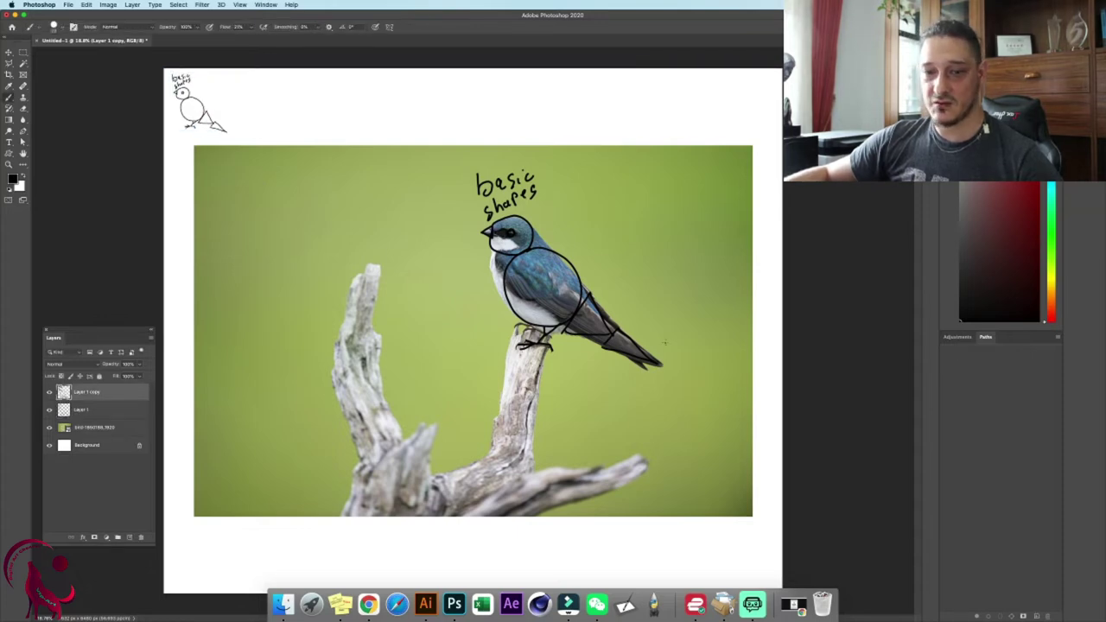
key(z)
drag(531, 244, 522, 271)
key(b)
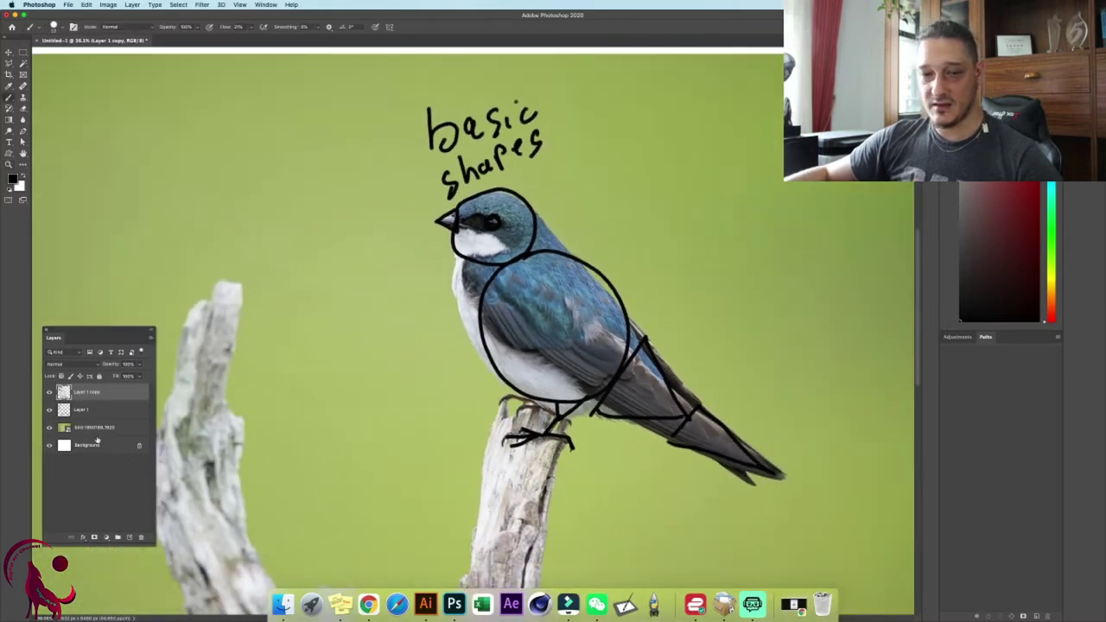
click(50, 428)
click(13, 179)
drag(175, 237, 198, 224)
click(269, 220)
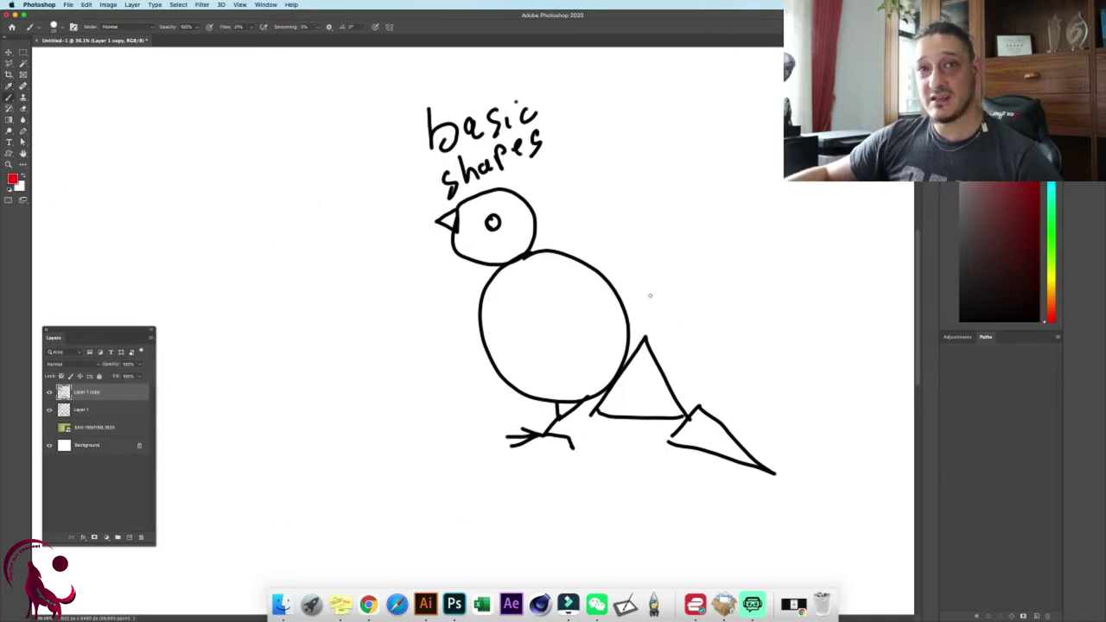
- Draw red dividing lines between body and tail, head and body, and beak and head on the sketch
mouse_move(571, 429)
mouse_down()
mouse_move(669, 309)
mouse_move(647, 335)
mouse_up()
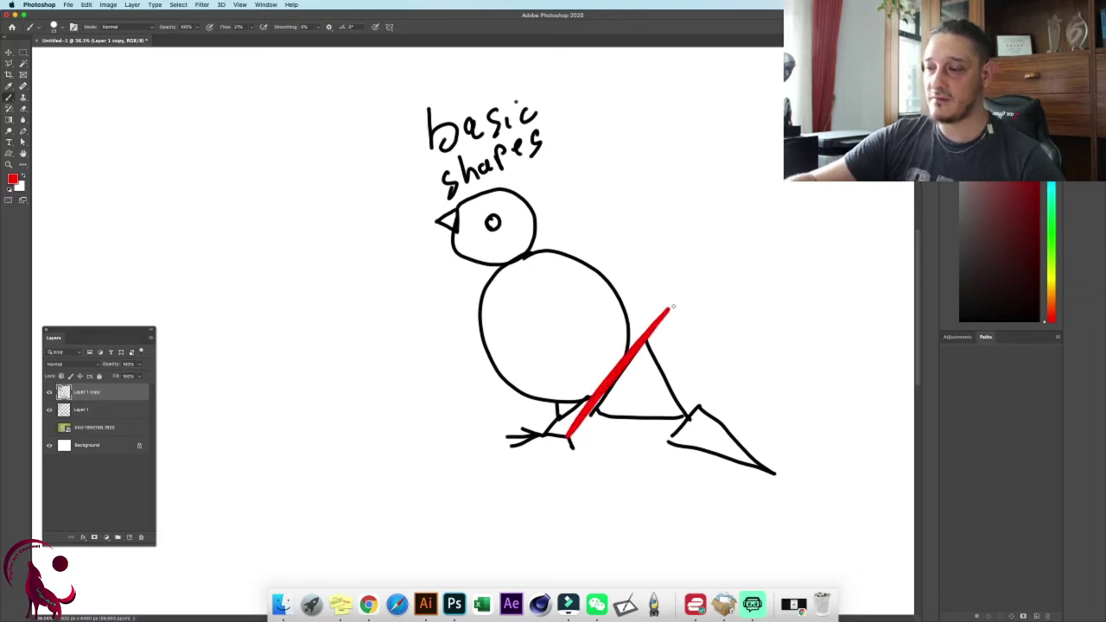
drag(479, 285, 572, 234)
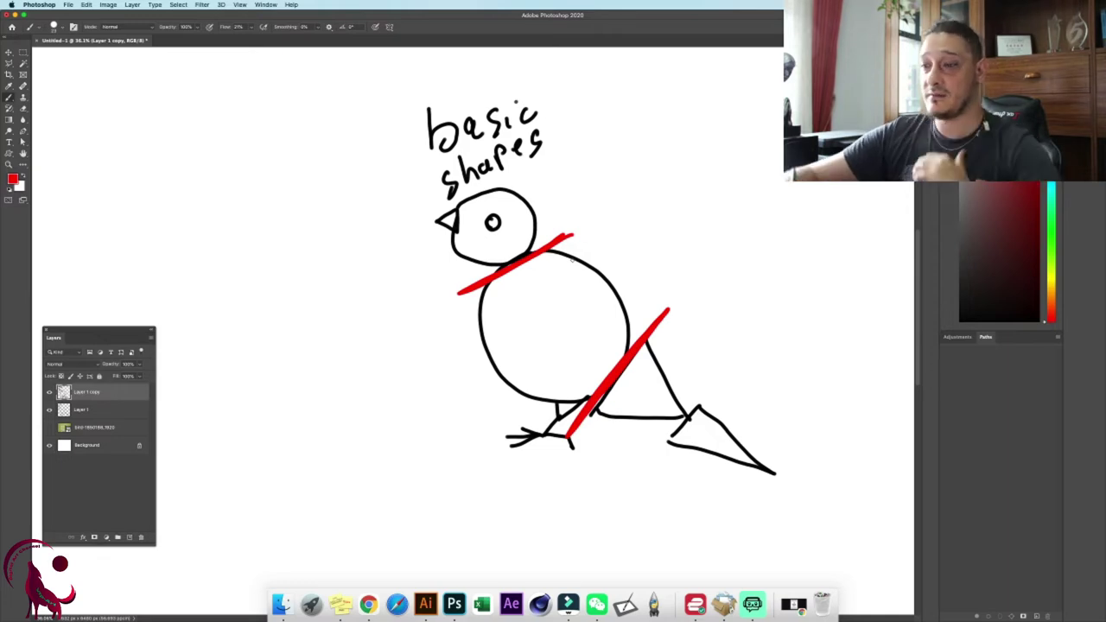
drag(458, 194, 452, 260)
mouse_move(630, 391)
mouse_down()
mouse_move(608, 332)
mouse_move(580, 363)
mouse_up()
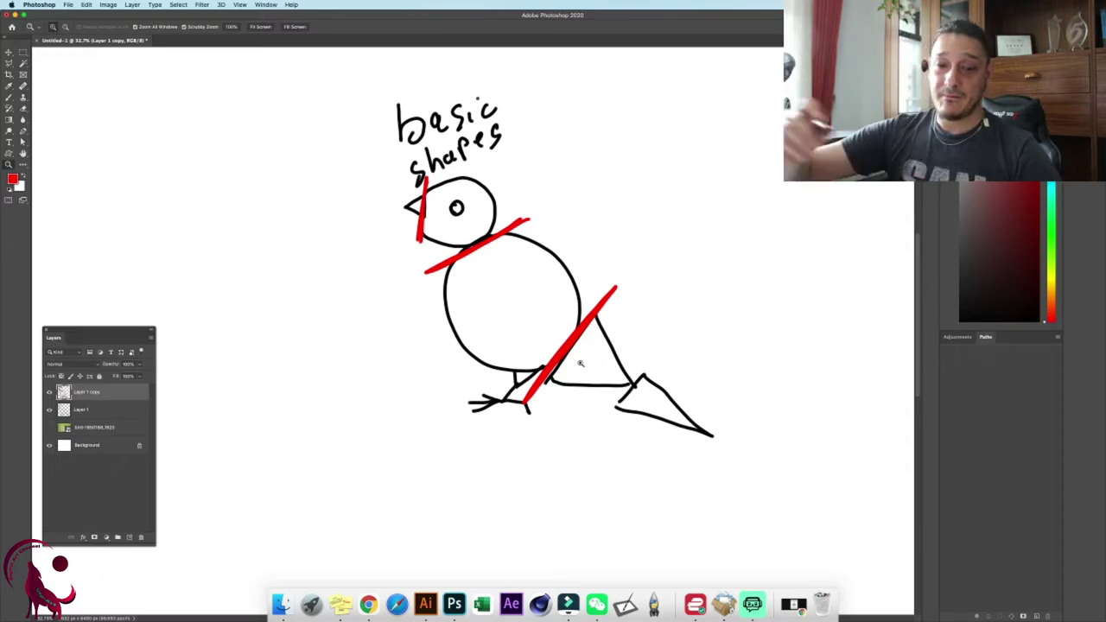
- Show the photo layer again and scale the red-lined sketch down, placing it beside the first small sketch
click(49, 427)
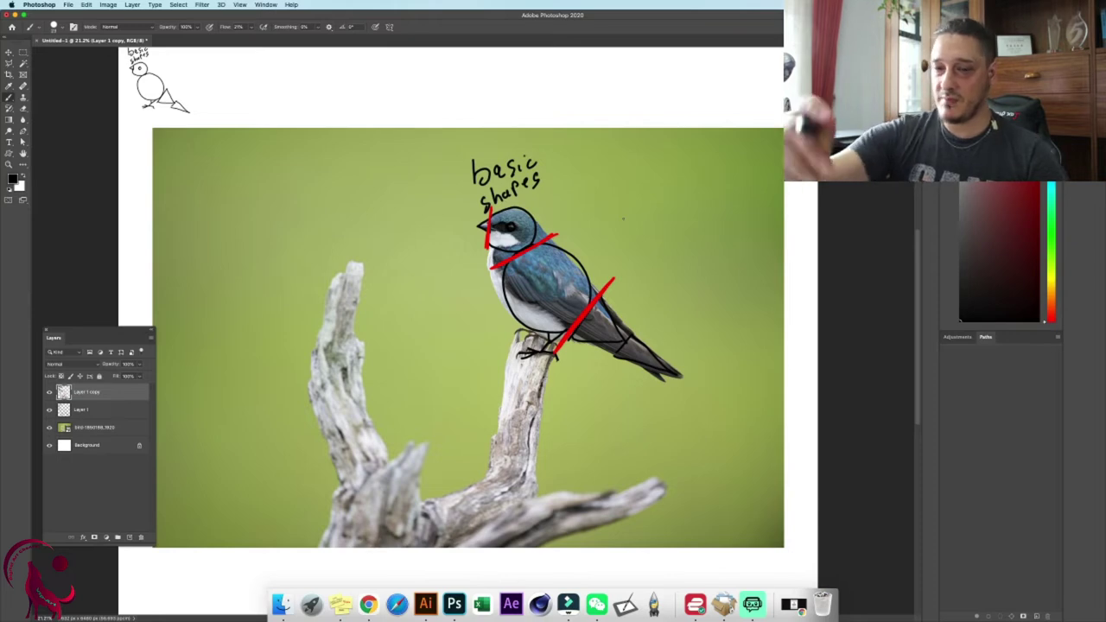
key(super+t)
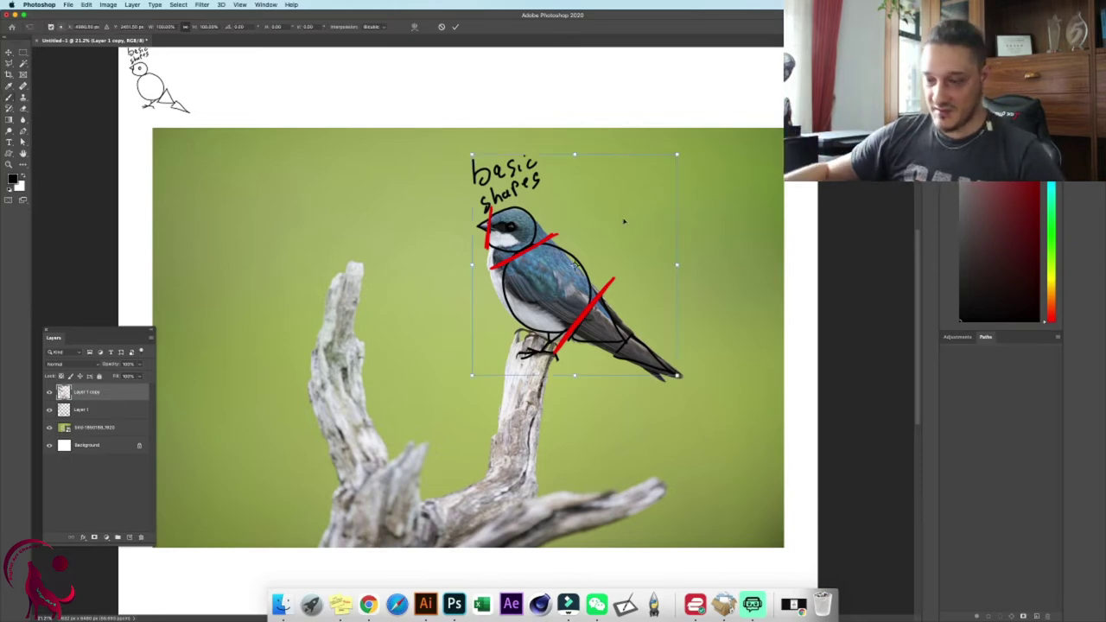
mouse_move(678, 376)
mouse_down()
mouse_move(588, 270)
mouse_move(610, 301)
mouse_move(243, 126)
mouse_move(232, 75)
mouse_up()
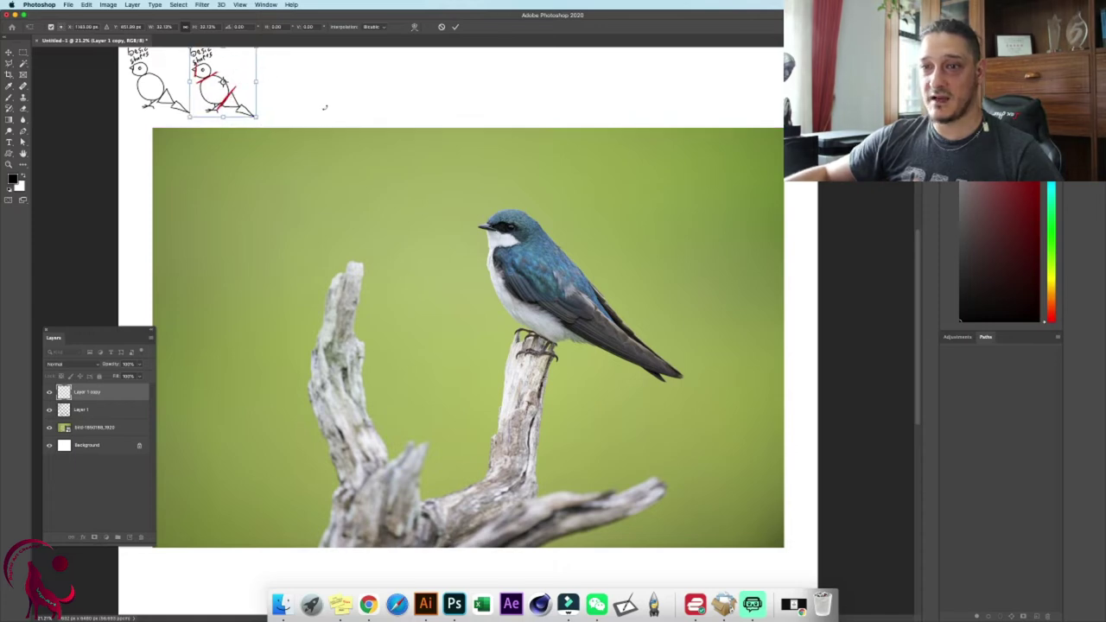
key(Return)
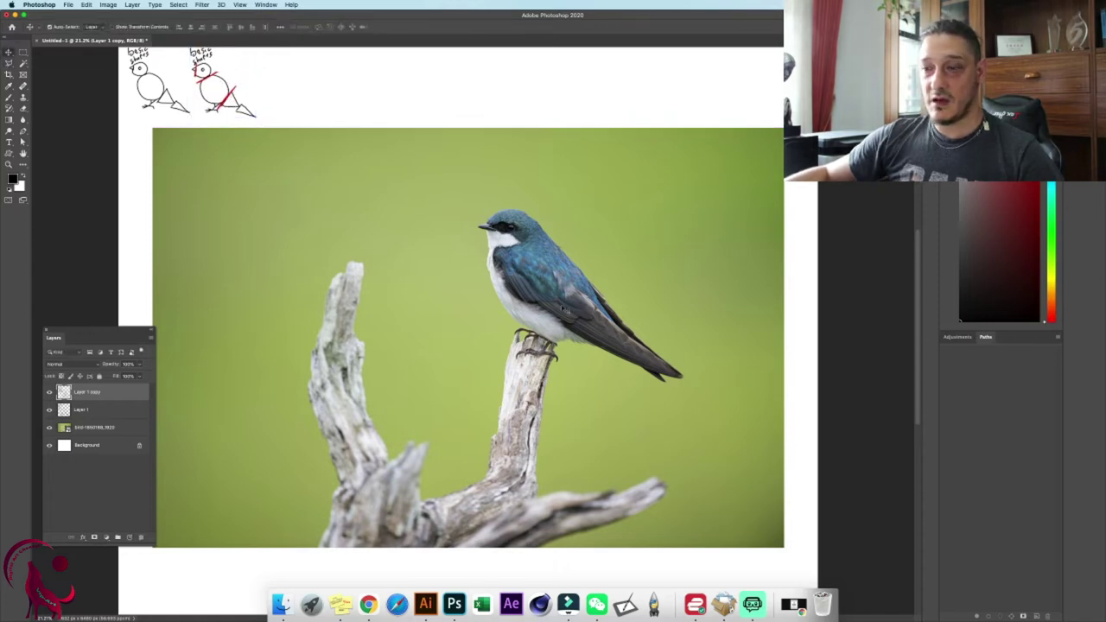
- Add a new layer and draw black dividing lines across the bird's beak base, neck and tail base
key(z)
click(562, 300)
drag(562, 300, 529, 348)
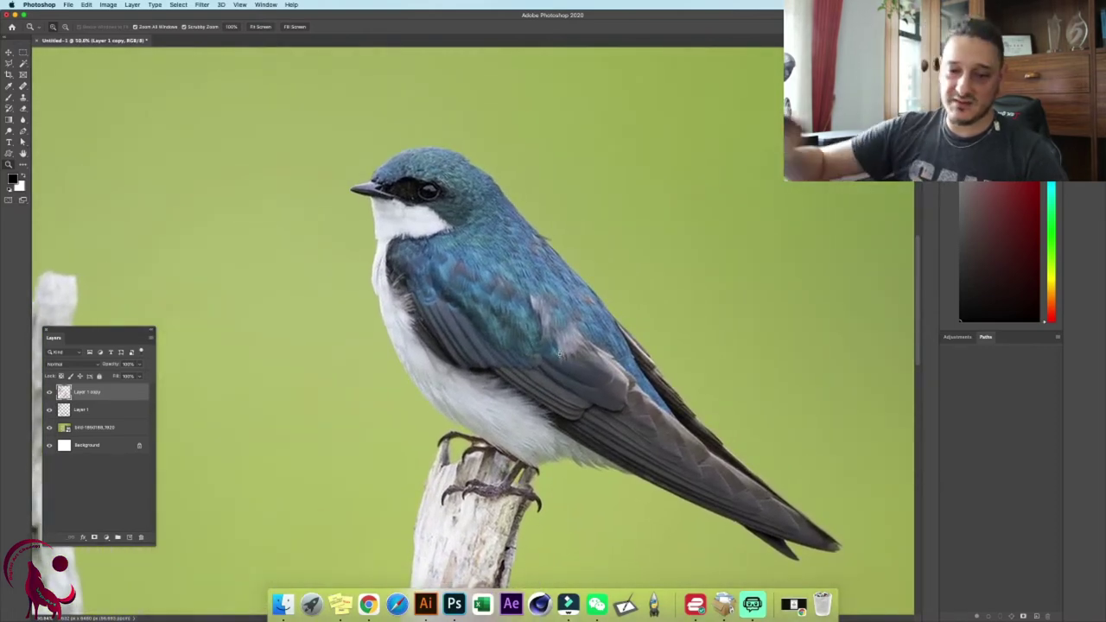
click(129, 536)
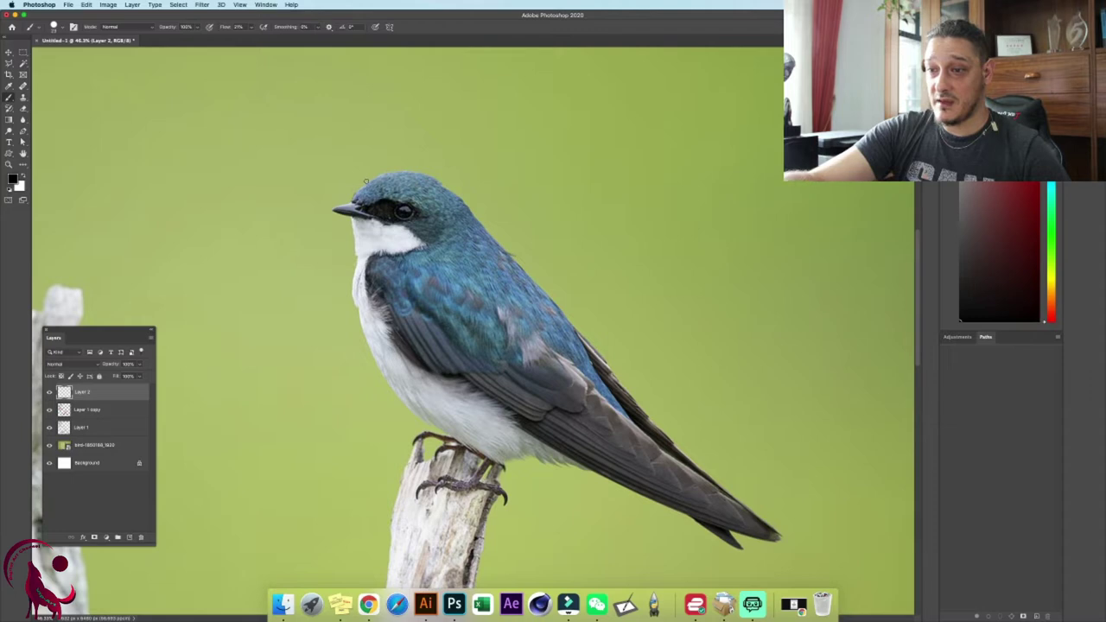
drag(361, 196, 362, 225)
drag(360, 268, 467, 204)
drag(524, 459, 598, 362)
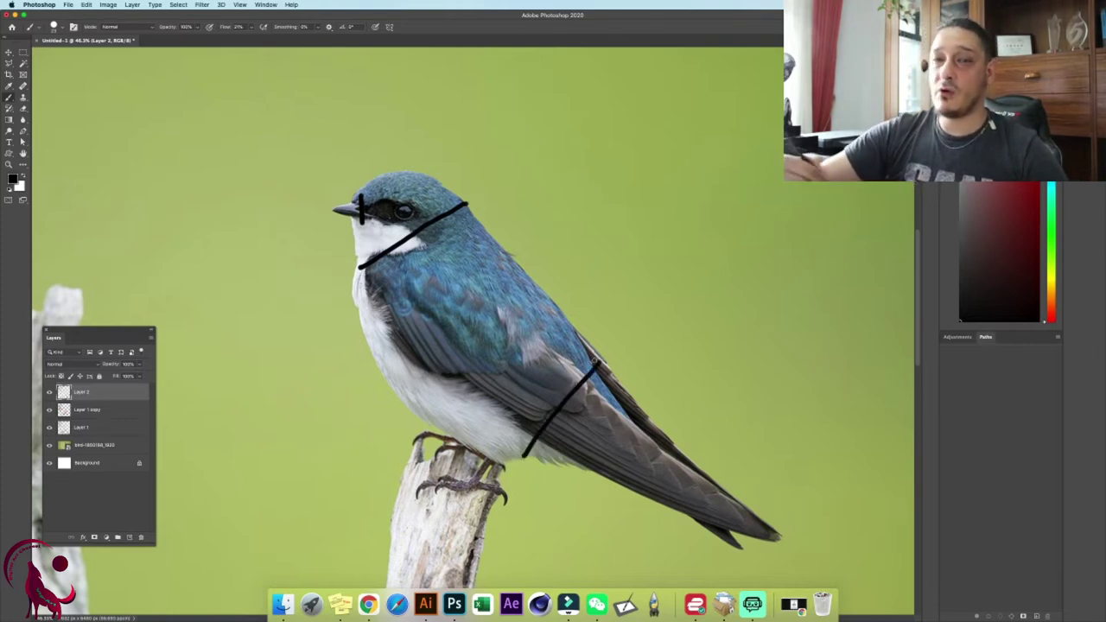
- Draw three long diagonal lines and three curved arcs in black on the green background behind the bird
drag(563, 226, 706, 97)
drag(603, 255, 762, 107)
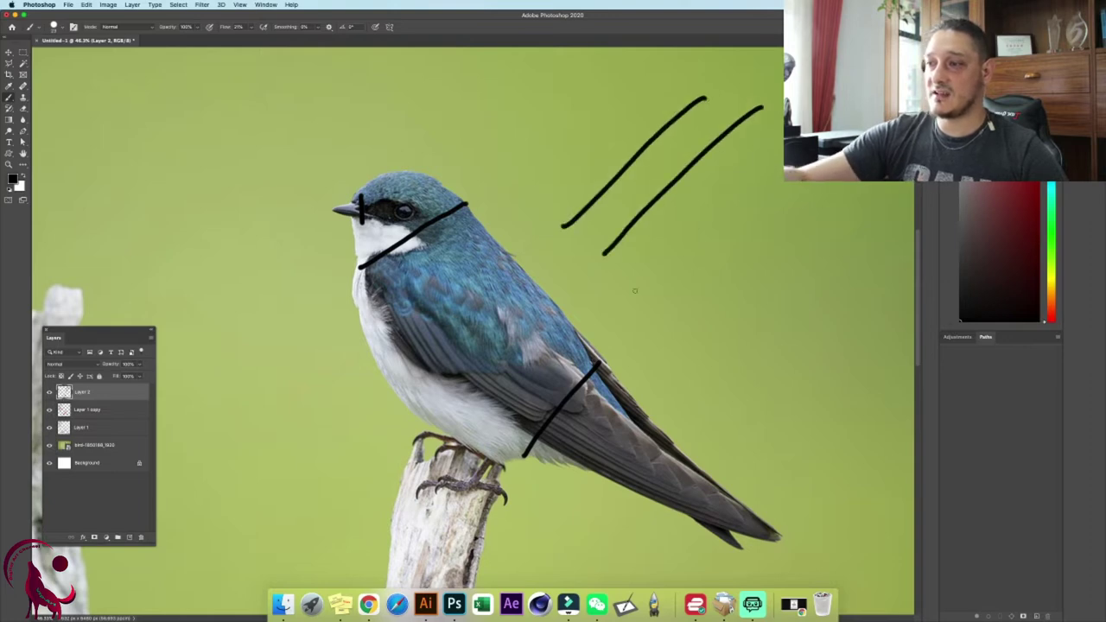
drag(635, 294, 782, 162)
drag(778, 234, 719, 369)
mouse_move(813, 261)
mouse_down()
mouse_move(759, 330)
mouse_move(785, 384)
mouse_up()
drag(862, 273, 834, 373)
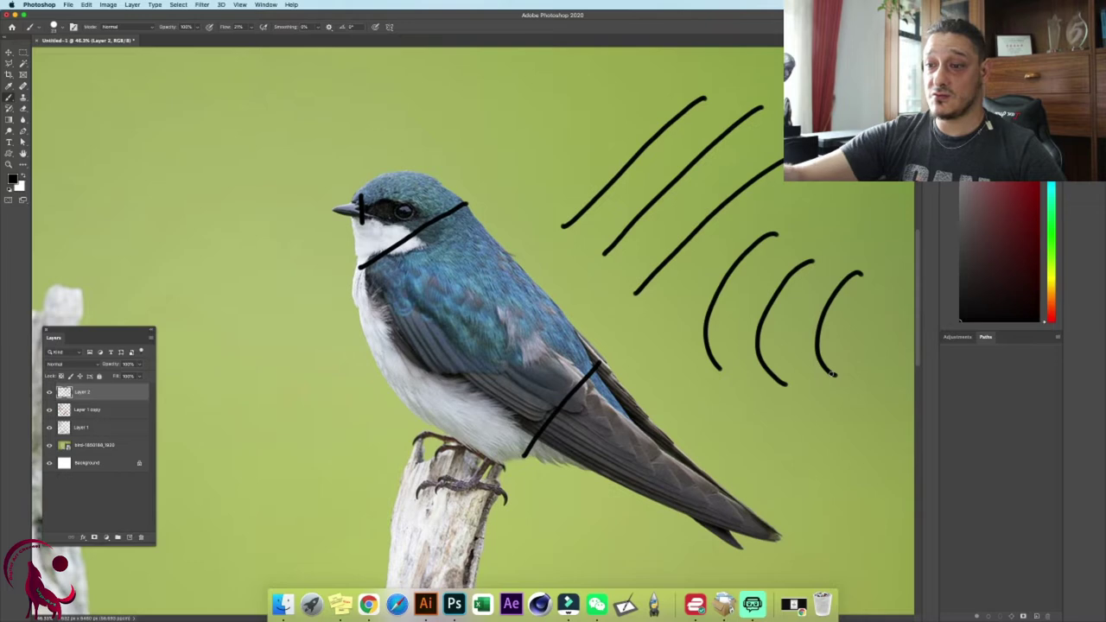
- Circle the bird's eye in black and trace its throat and the crown of its head in red
mouse_move(402, 204)
mouse_down()
mouse_move(395, 210)
mouse_move(413, 213)
mouse_move(401, 204)
mouse_up()
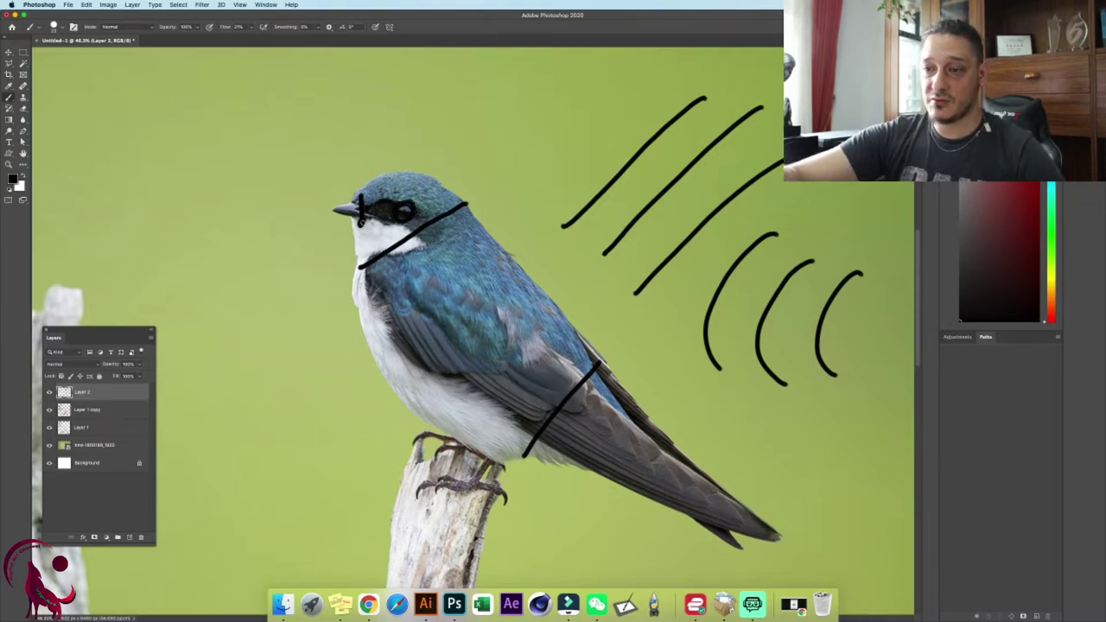
click(12, 179)
click(183, 225)
click(270, 219)
drag(361, 220, 357, 270)
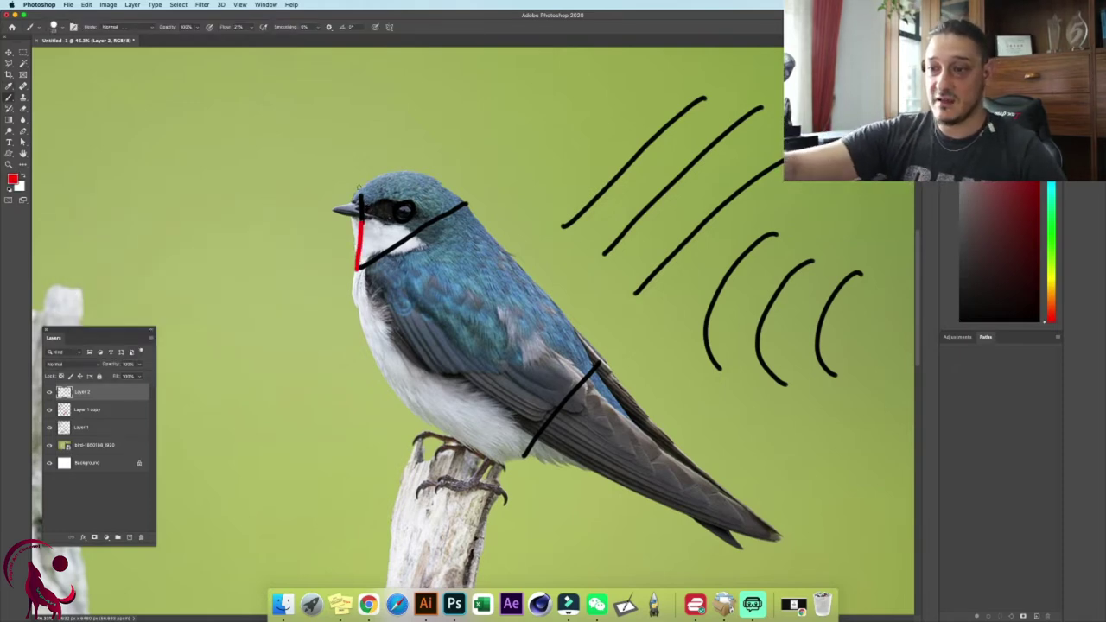
mouse_move(361, 197)
mouse_down()
mouse_move(401, 166)
mouse_move(435, 177)
mouse_move(458, 202)
mouse_up()
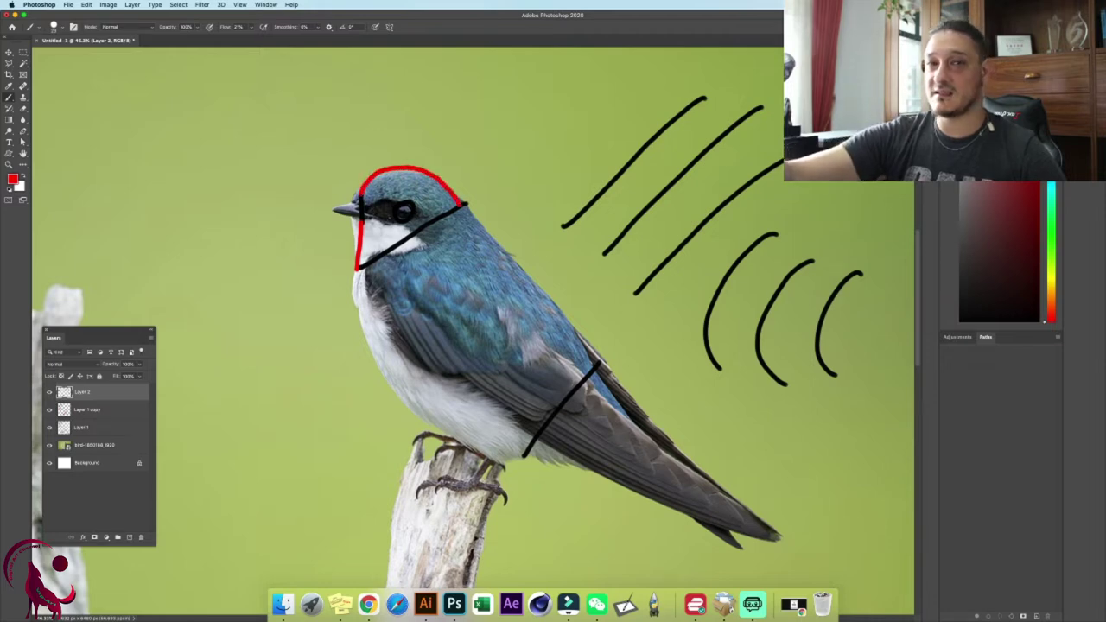
- Trace the upper and lower edges of the bird's beak in red
mouse_move(448, 259)
mouse_down()
mouse_move(486, 235)
mouse_move(542, 289)
mouse_up()
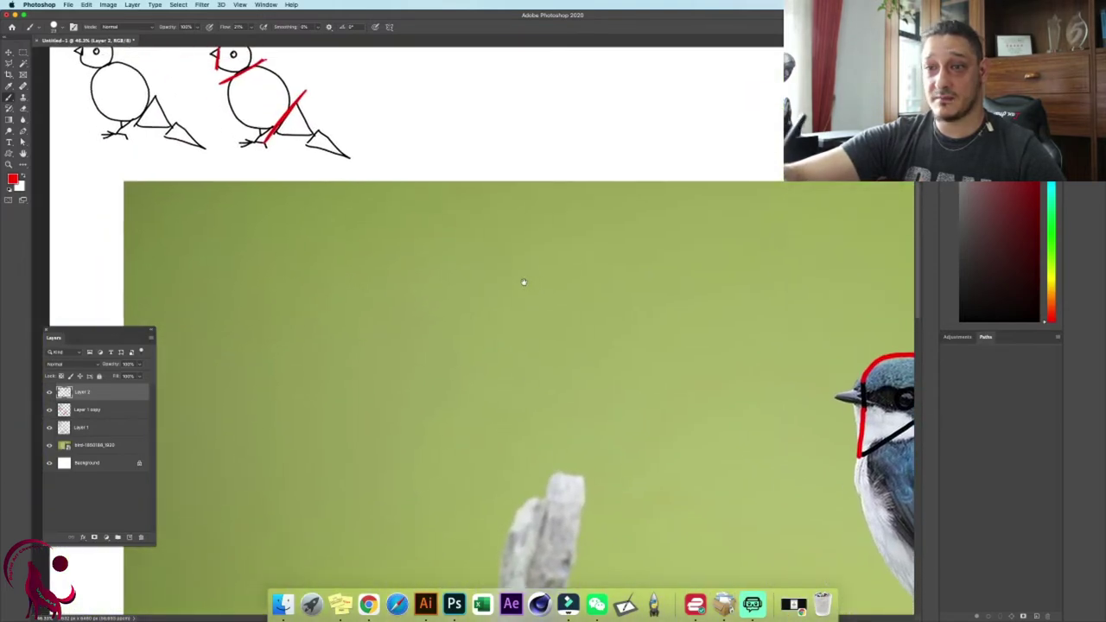
scroll(543, 290, right, 8)
scroll(536, 277, down, 3)
scroll(525, 245, right, 2)
scroll(525, 246, down, 1)
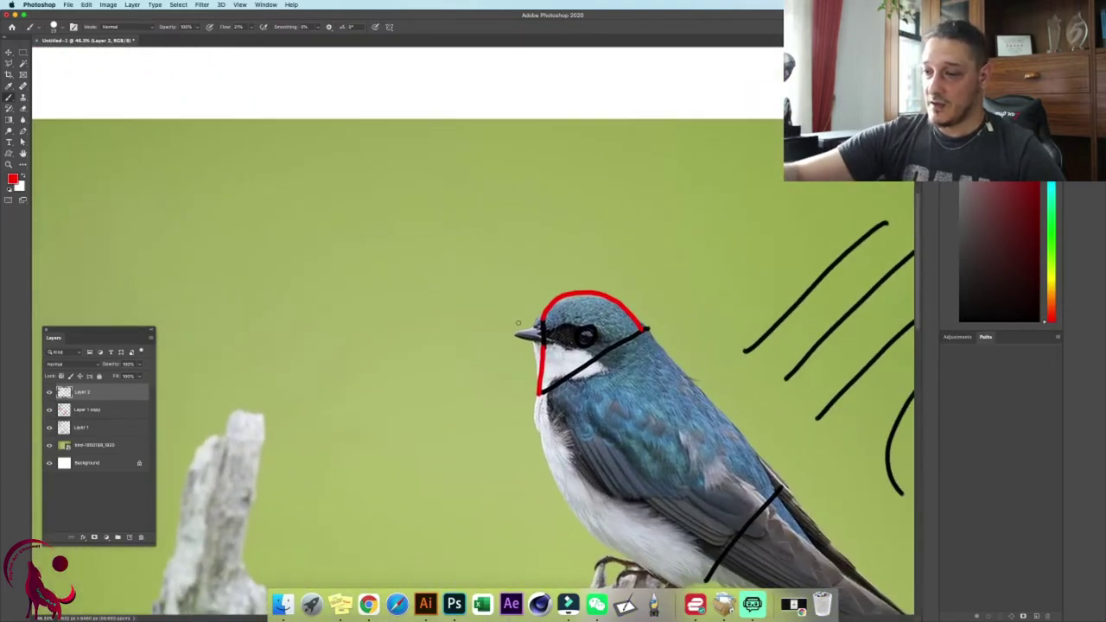
mouse_move(513, 335)
mouse_down()
mouse_move(543, 325)
mouse_move(539, 344)
mouse_up()
- Try to trace the bird's neck and upper back with red brush strokes
scroll(542, 339, right, 10)
scroll(542, 339, down, 7)
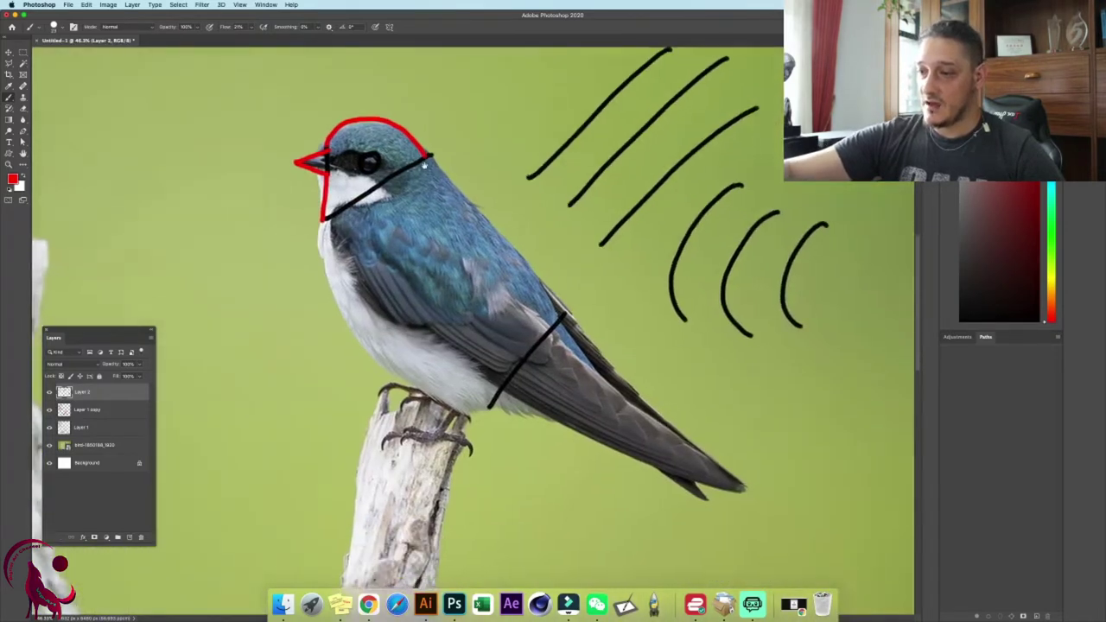
mouse_move(333, 180)
mouse_down()
mouse_move(418, 173)
mouse_move(373, 205)
mouse_up()
key(super+z)
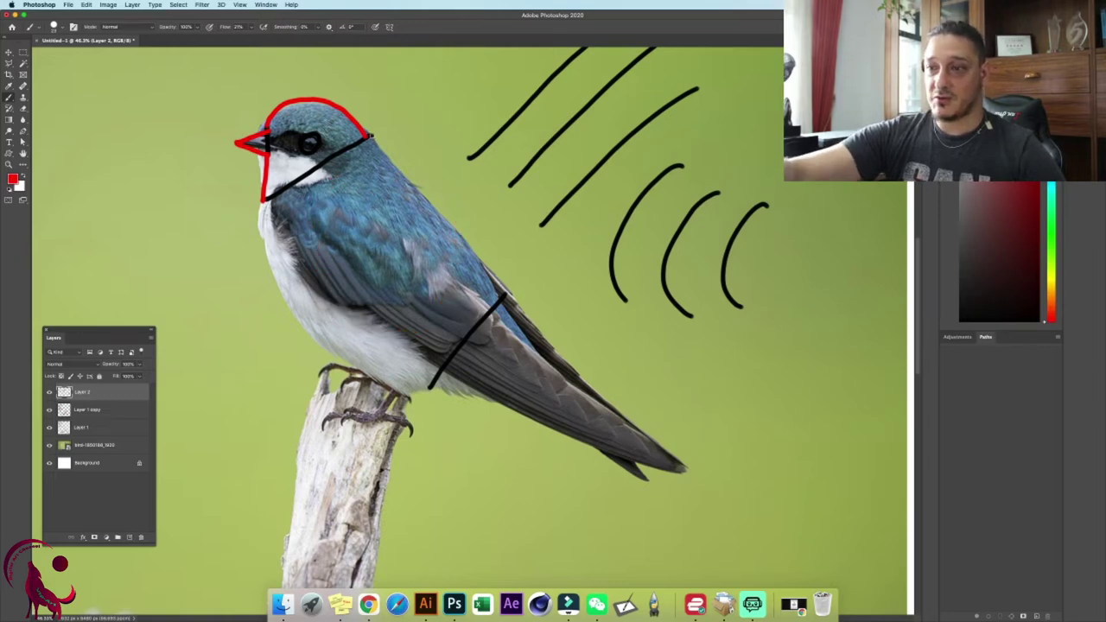
drag(377, 142, 422, 184)
key(super+z)
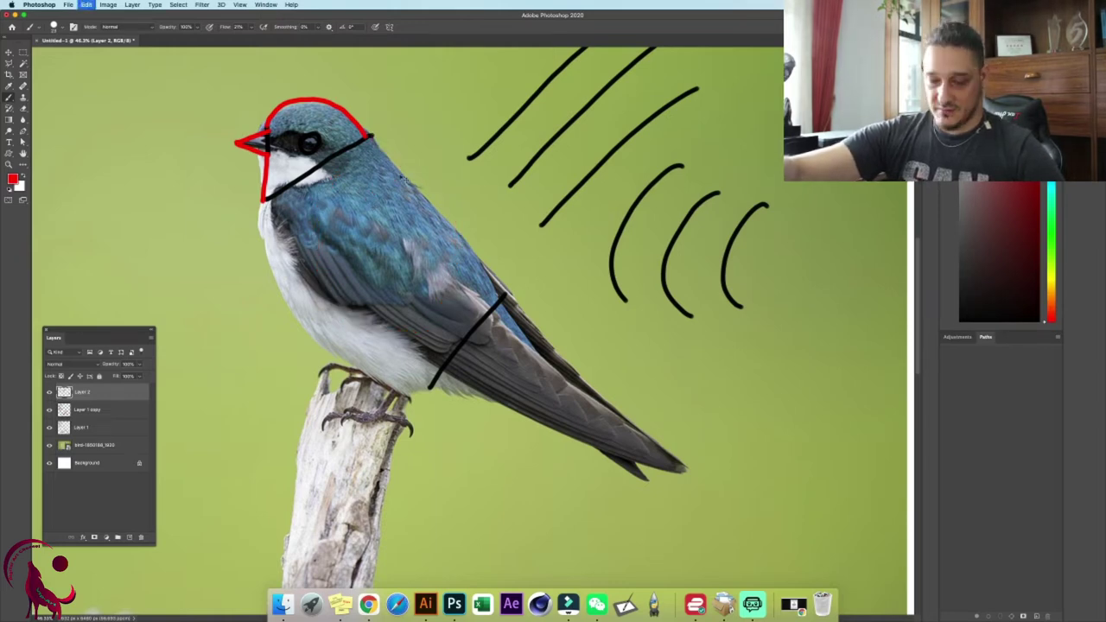
- Trace the bird's back, breast and belly in red, and outline the tail sections with red triangular shapes
drag(372, 133, 511, 300)
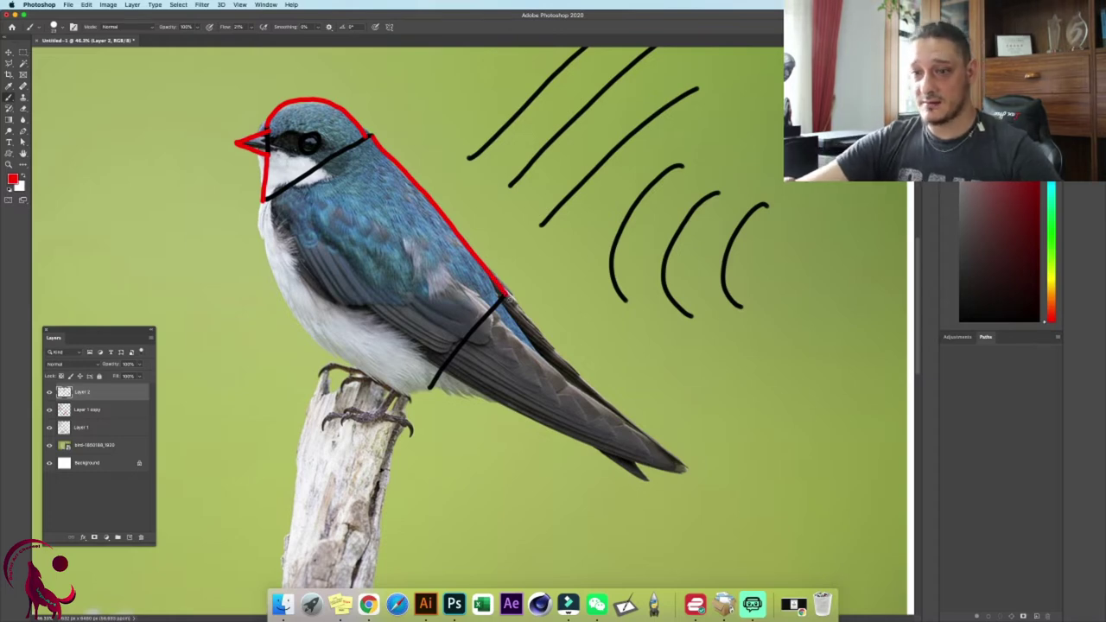
mouse_move(263, 200)
mouse_down()
mouse_move(271, 263)
mouse_move(311, 326)
mouse_move(373, 377)
mouse_move(421, 389)
mouse_up()
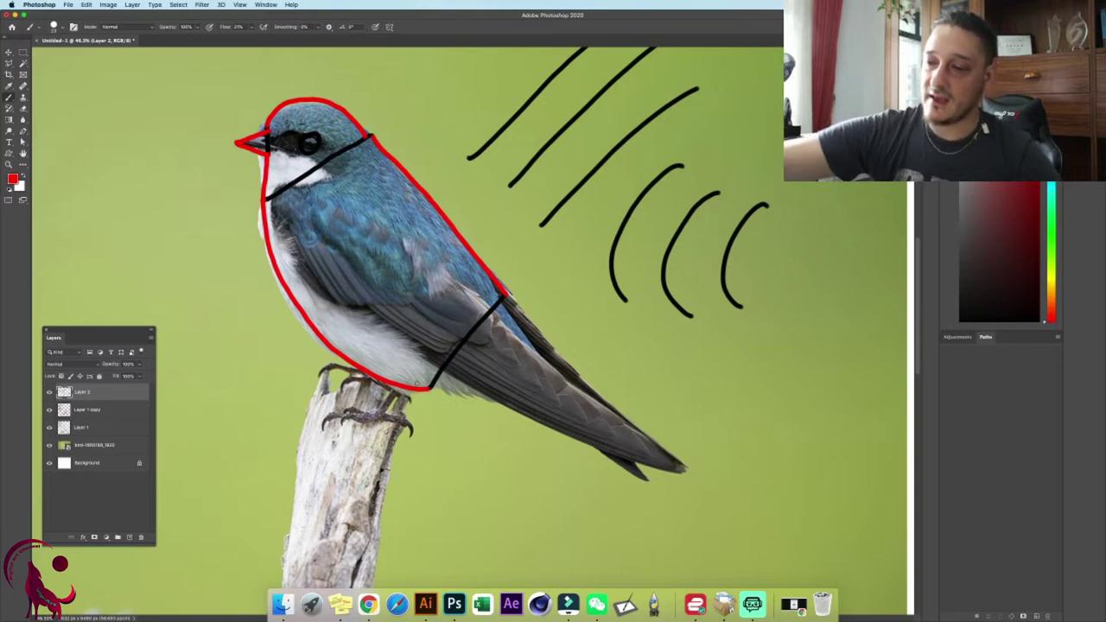
drag(506, 297, 566, 382)
mouse_move(429, 390)
mouse_down()
mouse_move(570, 389)
mouse_move(559, 415)
mouse_move(657, 461)
mouse_up()
drag(581, 385, 633, 456)
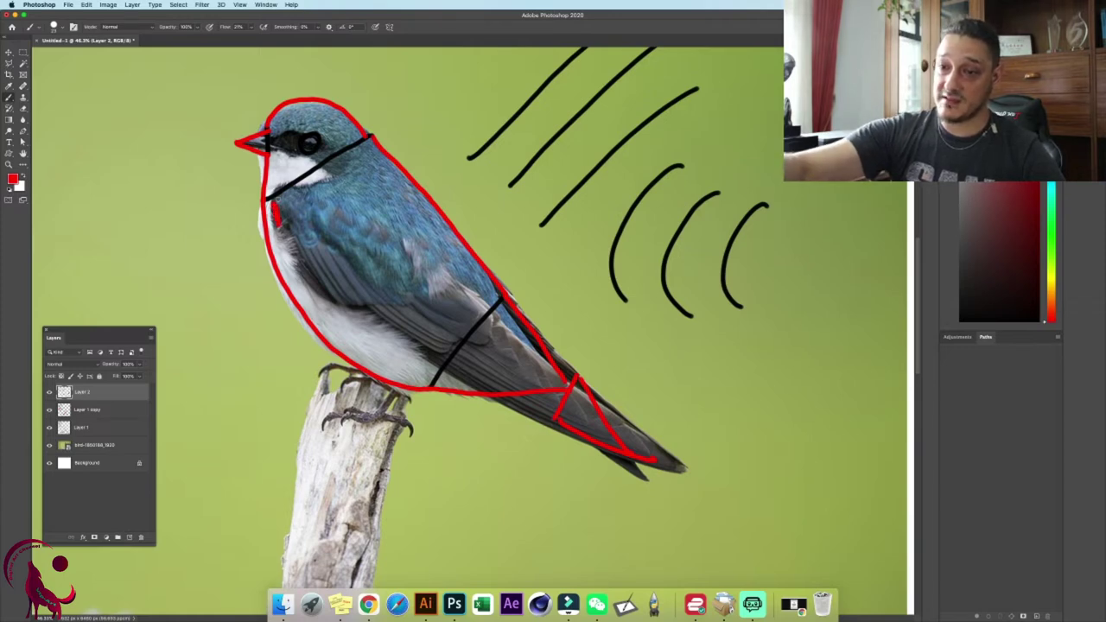
- Outline the folded wing in red from the shoulder to the wing tip over the tail
mouse_move(279, 226)
mouse_down()
mouse_move(335, 311)
mouse_move(503, 420)
mouse_move(646, 452)
mouse_move(699, 449)
mouse_up()
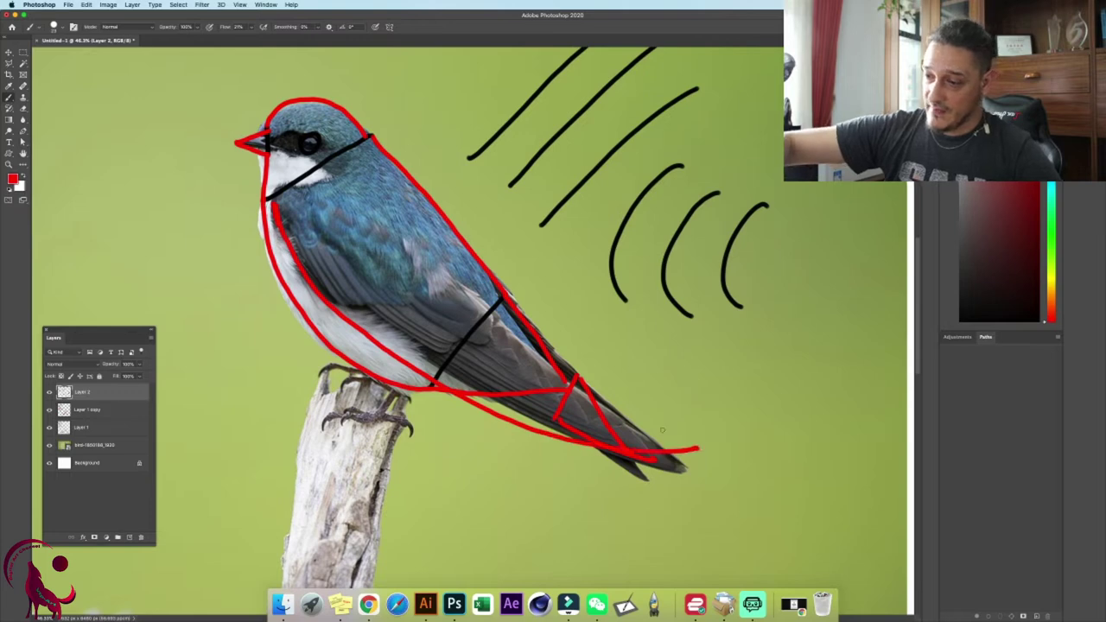
mouse_move(275, 206)
mouse_down()
mouse_move(358, 162)
mouse_move(578, 380)
mouse_move(697, 449)
mouse_up()
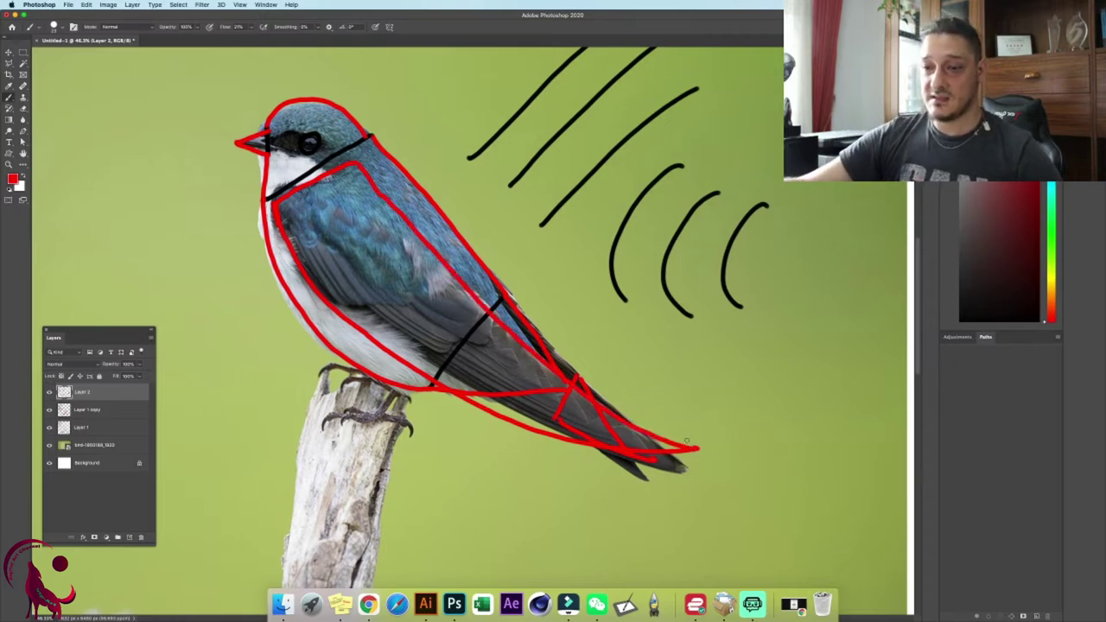
- Draw both of the bird's feet with simple red strokes where they grip the branch
mouse_move(394, 386)
mouse_down()
mouse_move(419, 394)
mouse_move(402, 398)
mouse_move(420, 384)
mouse_move(376, 412)
mouse_up()
key(super+z)
key(super+z)
drag(344, 430, 376, 417)
drag(380, 417, 417, 433)
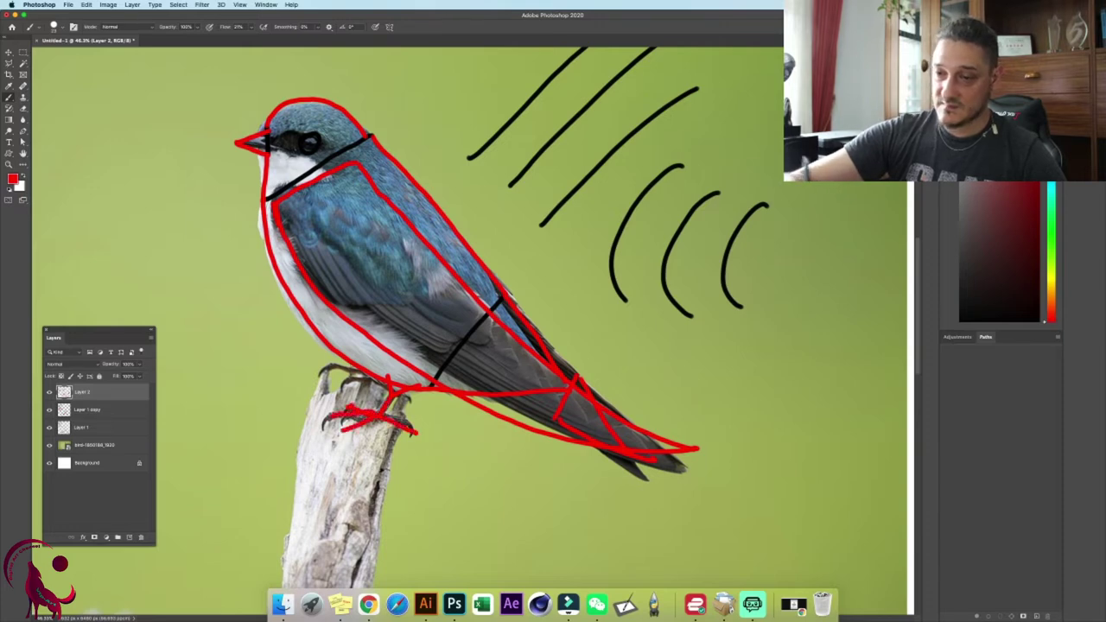
drag(323, 370, 365, 376)
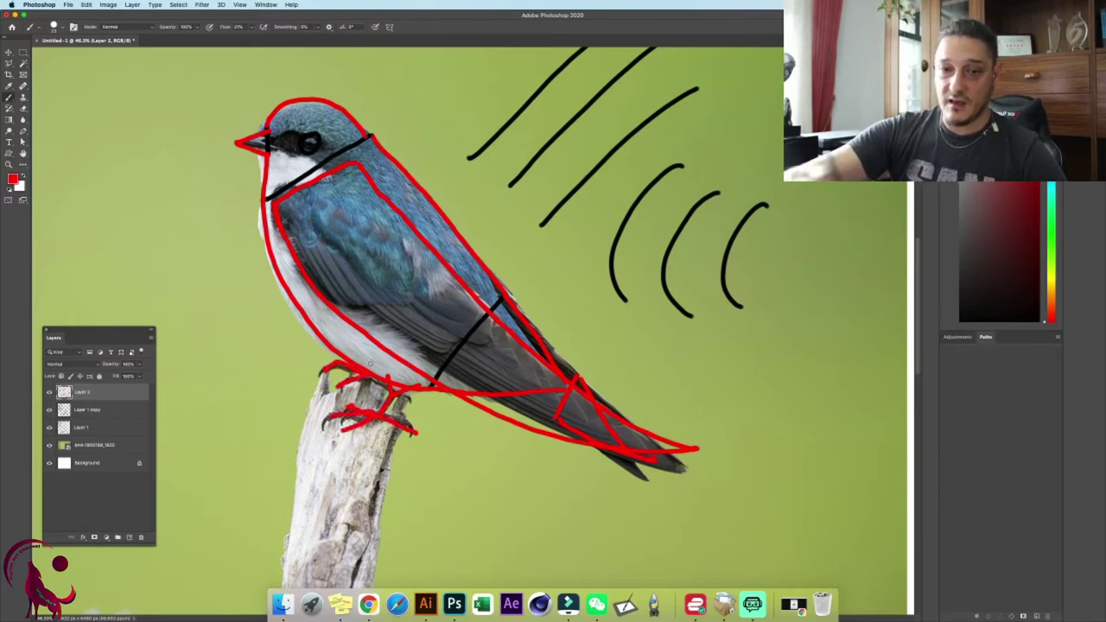
- Hide the bird photo layer and delete the black practice lines and arcs beside the traced bird
click(49, 445)
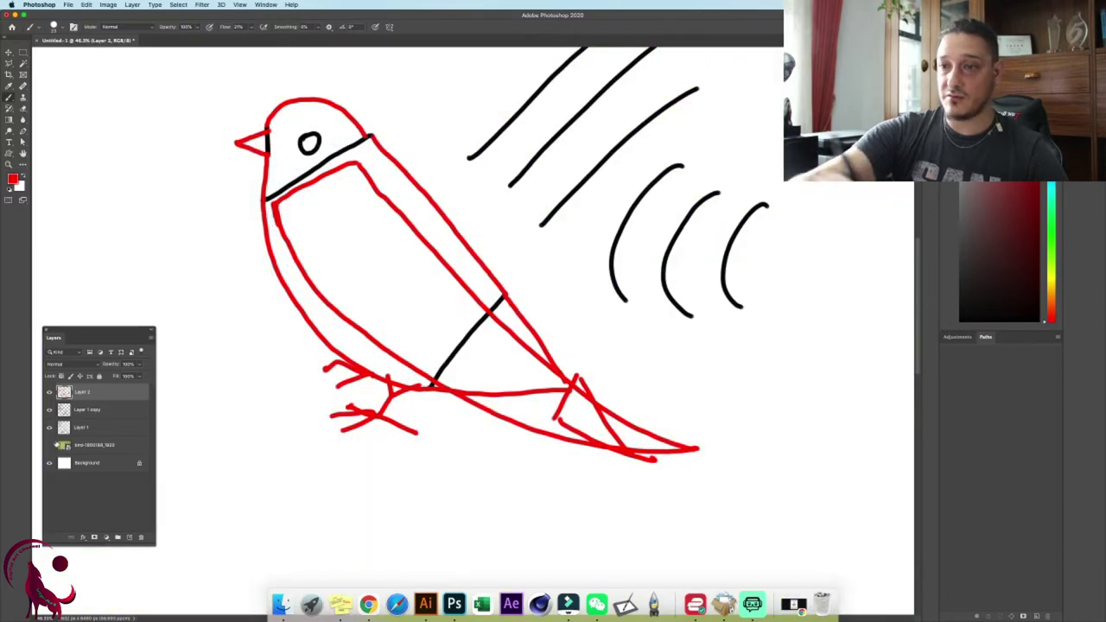
scroll(662, 321, down, 5)
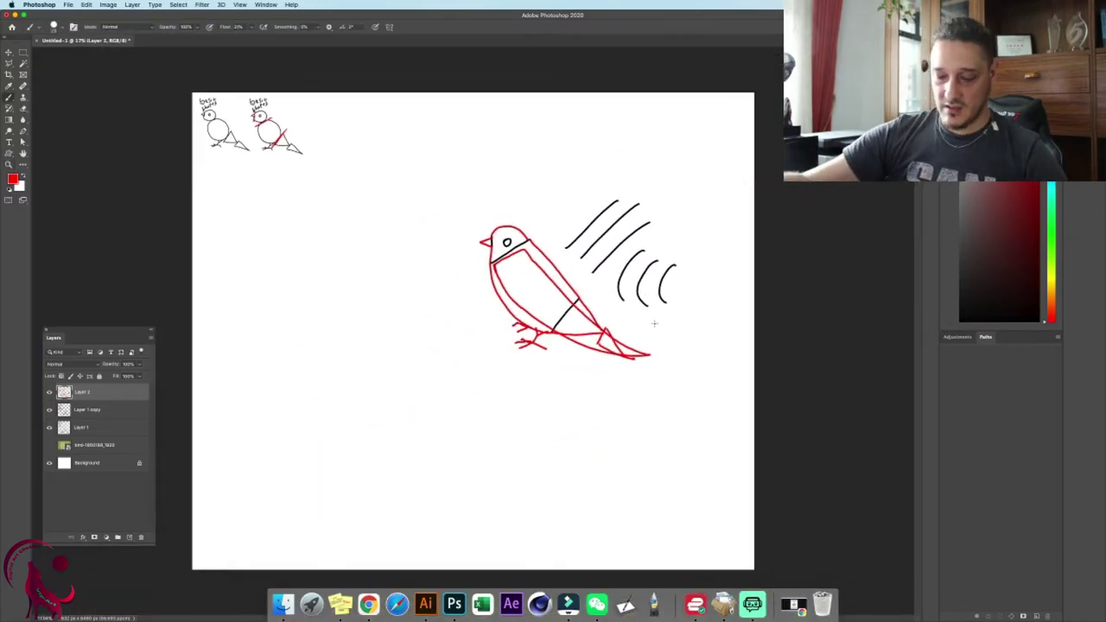
key(e)
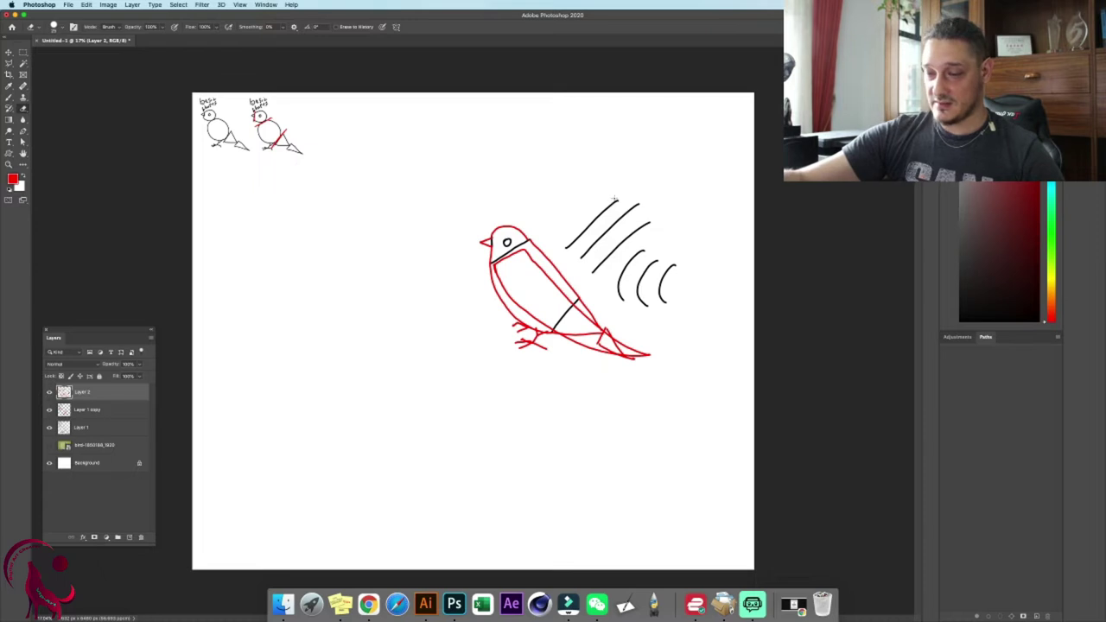
click(24, 53)
mouse_move(558, 227)
mouse_down()
mouse_move(619, 318)
mouse_move(682, 320)
mouse_move(694, 231)
mouse_move(627, 164)
mouse_move(571, 202)
mouse_up()
key(Delete)
key(super+d)
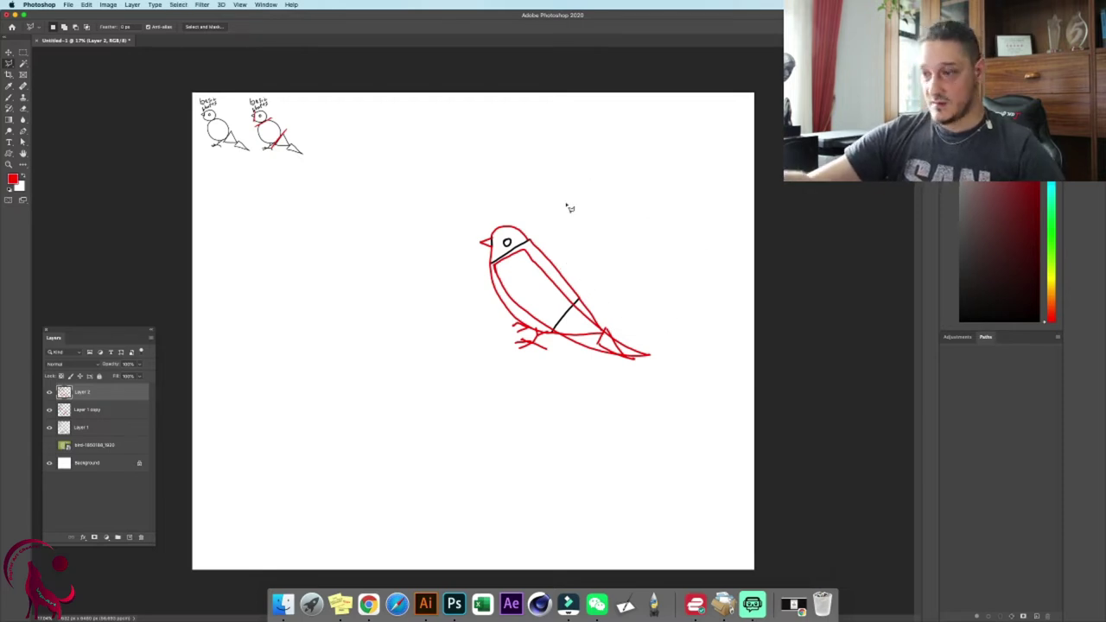
- Shrink the traced bird and move it beside the two basic-shapes sketches
click(22, 52)
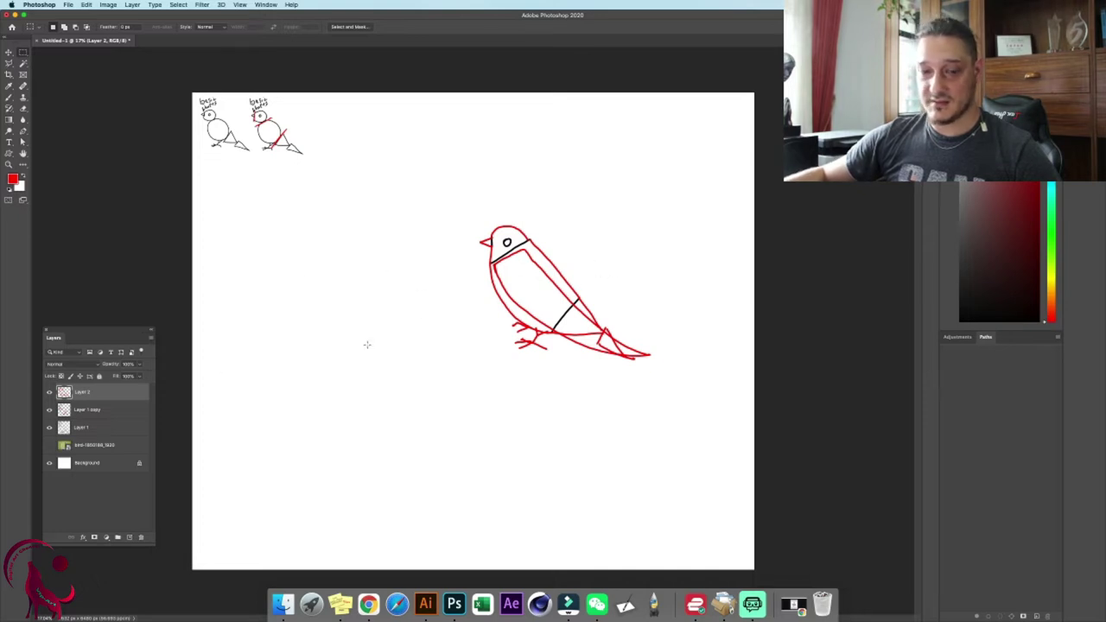
key(super+t)
drag(654, 360, 539, 269)
mouse_move(481, 223)
mouse_down()
mouse_move(310, 104)
mouse_move(323, 156)
mouse_move(313, 154)
mouse_up()
key(Return)
- Try a red brush stroke on the head and neck of the second basic-shapes bird, and undo it
key(z)
mouse_move(454, 203)
mouse_down()
mouse_move(770, 280)
mouse_move(734, 270)
mouse_up()
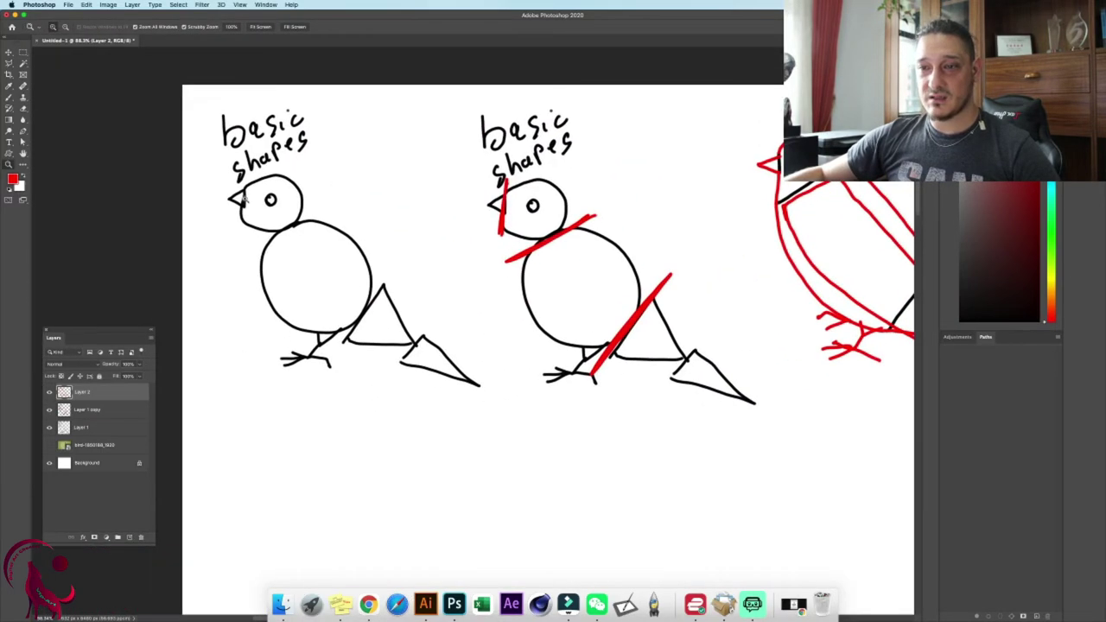
drag(555, 290, 398, 279)
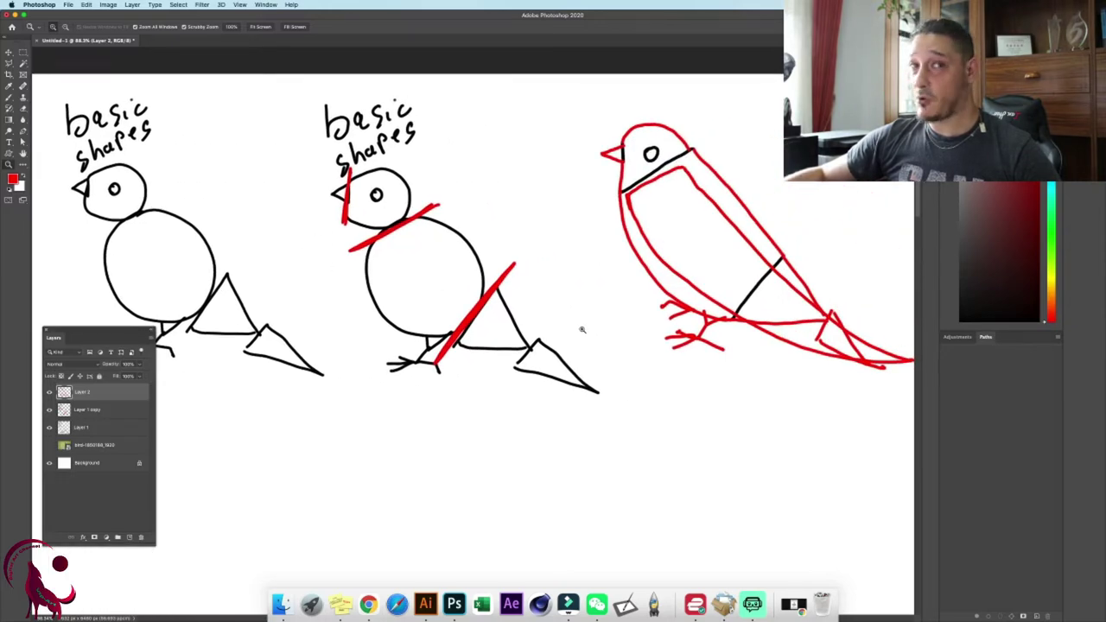
drag(505, 259, 384, 273)
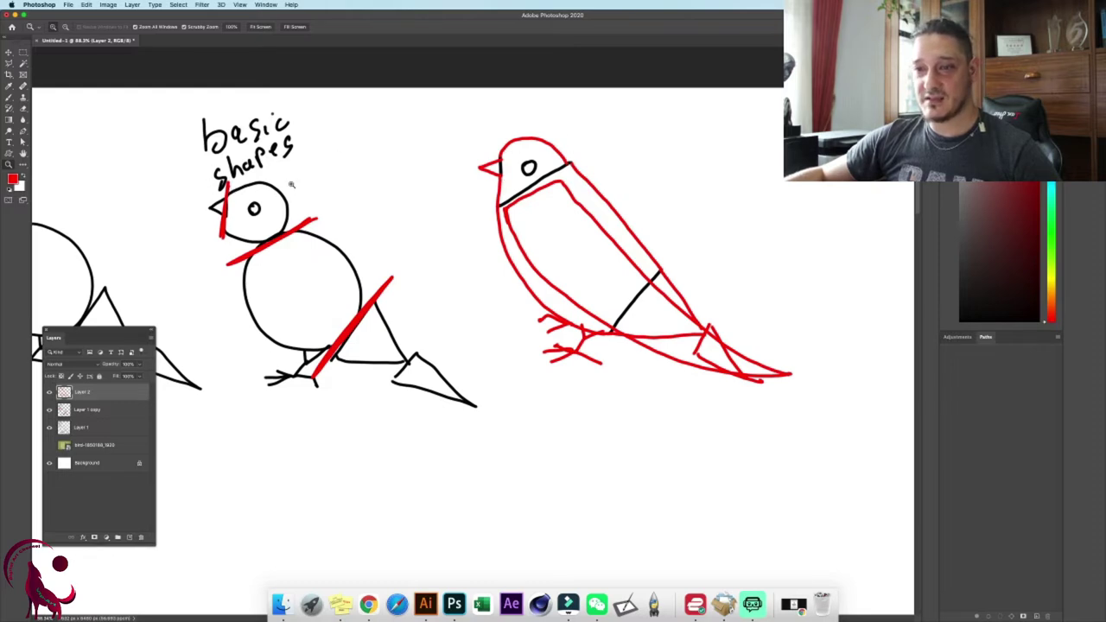
key(b)
mouse_move(246, 183)
mouse_down()
mouse_move(232, 192)
mouse_move(282, 209)
mouse_move(221, 246)
mouse_move(219, 264)
mouse_move(230, 261)
mouse_up()
key(super+z)
key(super+z)
key(super+z)
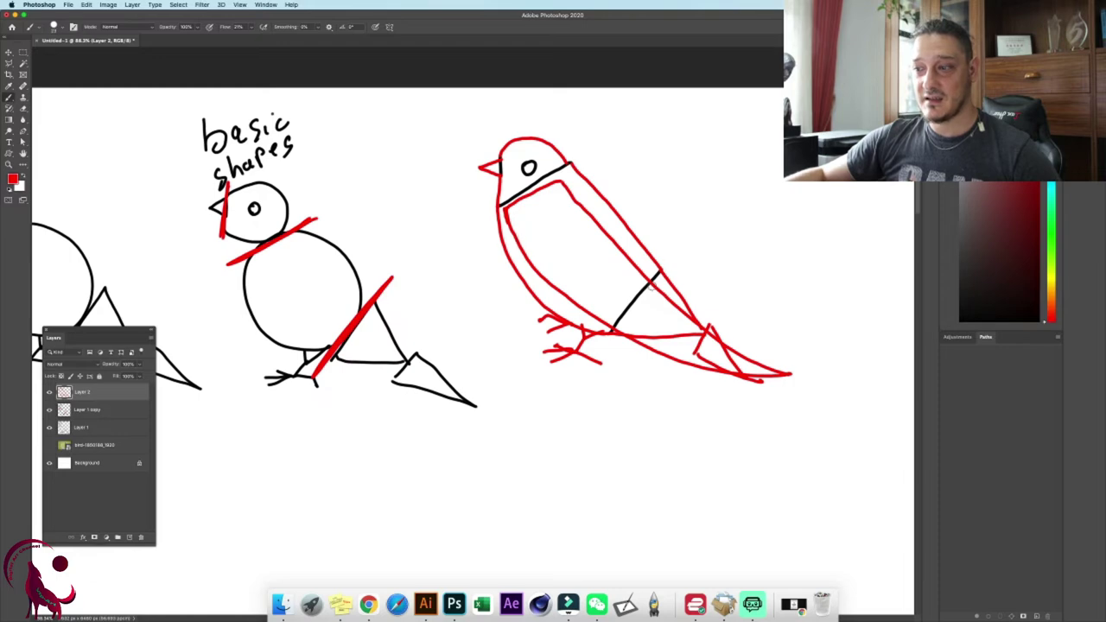
- Show the bird photo layer again and add a new layer above Layer 2
key(z)
mouse_move(622, 262)
mouse_down()
mouse_move(593, 272)
mouse_move(606, 268)
mouse_up()
key(b)
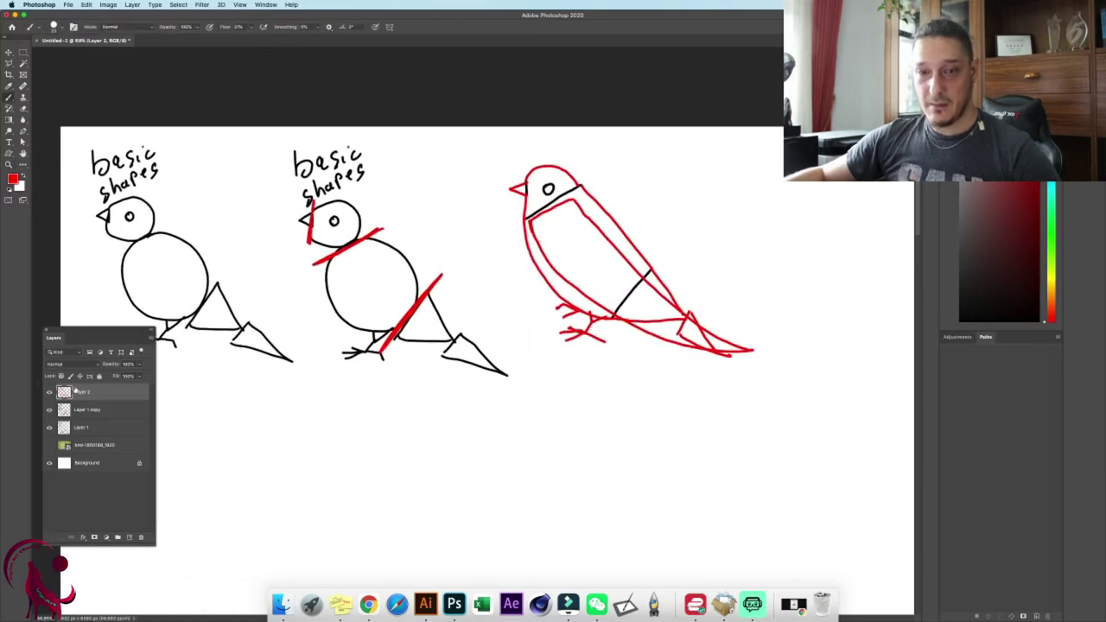
click(50, 445)
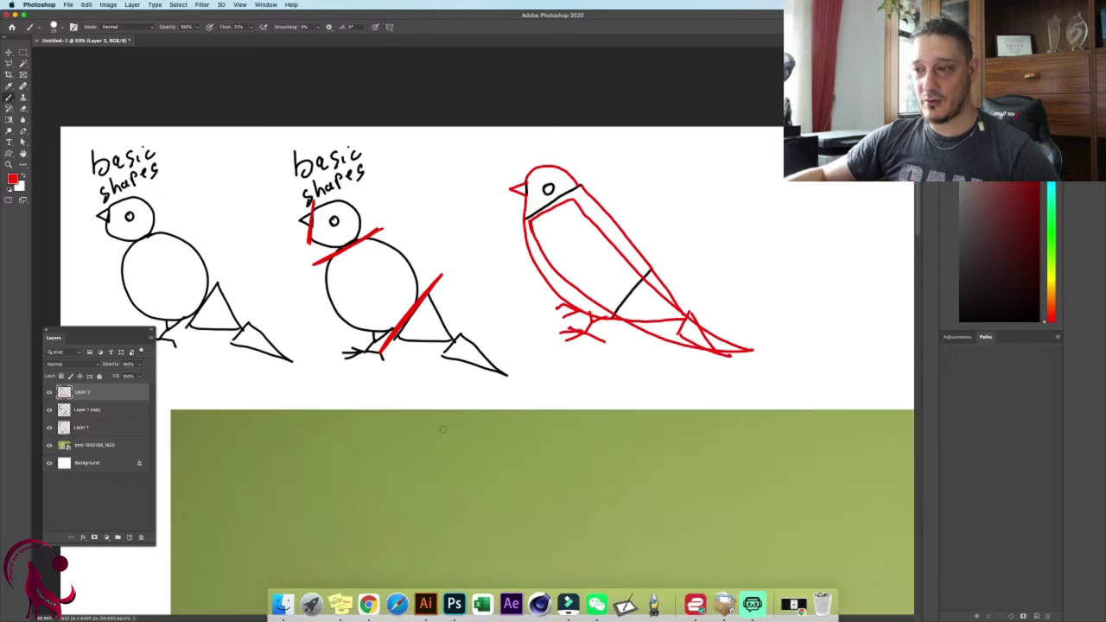
key(z)
mouse_move(507, 433)
mouse_down()
mouse_move(420, 247)
mouse_move(585, 338)
mouse_move(513, 364)
mouse_up()
click(513, 364)
key(b)
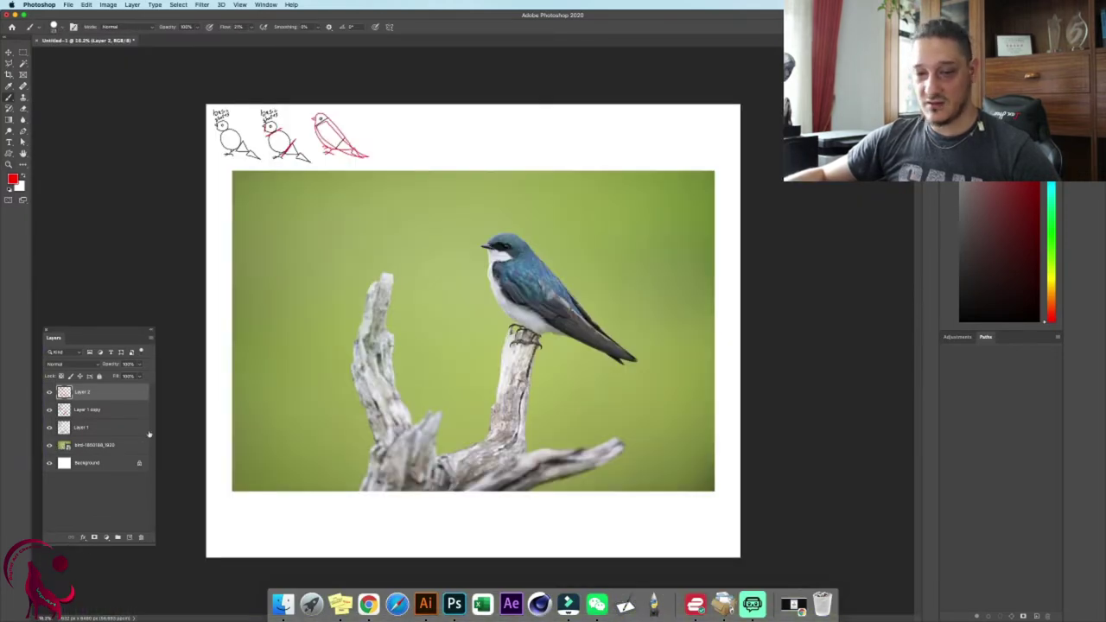
click(131, 538)
- Draw red dividing lines at the beak base and neck, and trace the bird's crown and throat between them
key(z)
drag(522, 252, 571, 258)
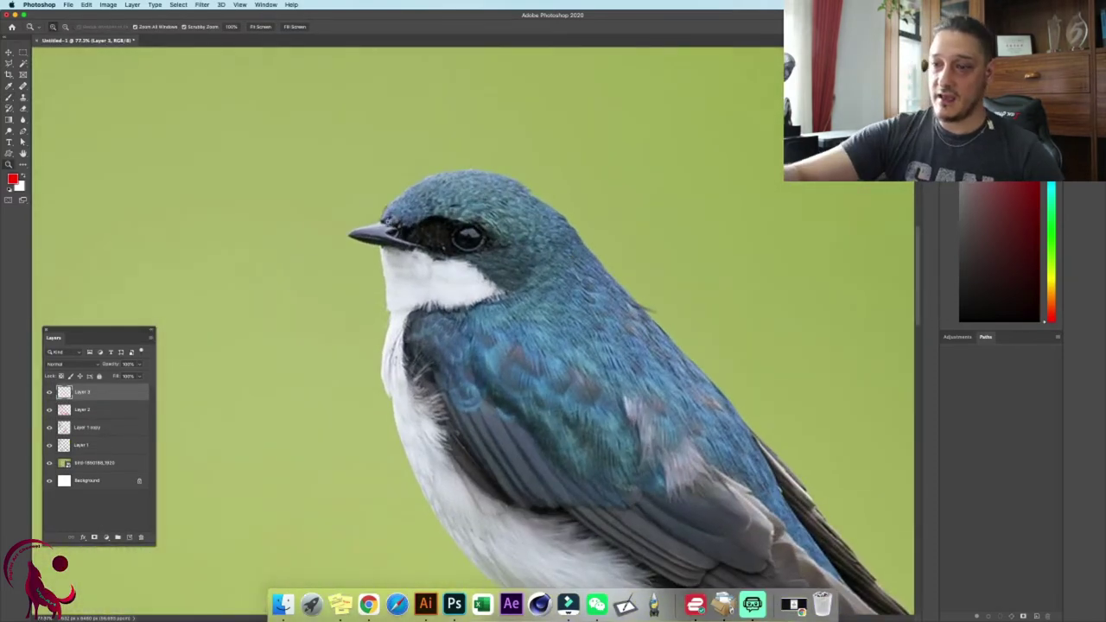
key(b)
drag(394, 213, 394, 244)
drag(390, 332, 597, 259)
mouse_move(395, 209)
mouse_down()
mouse_move(411, 184)
mouse_move(471, 165)
mouse_move(540, 194)
mouse_move(591, 258)
mouse_up()
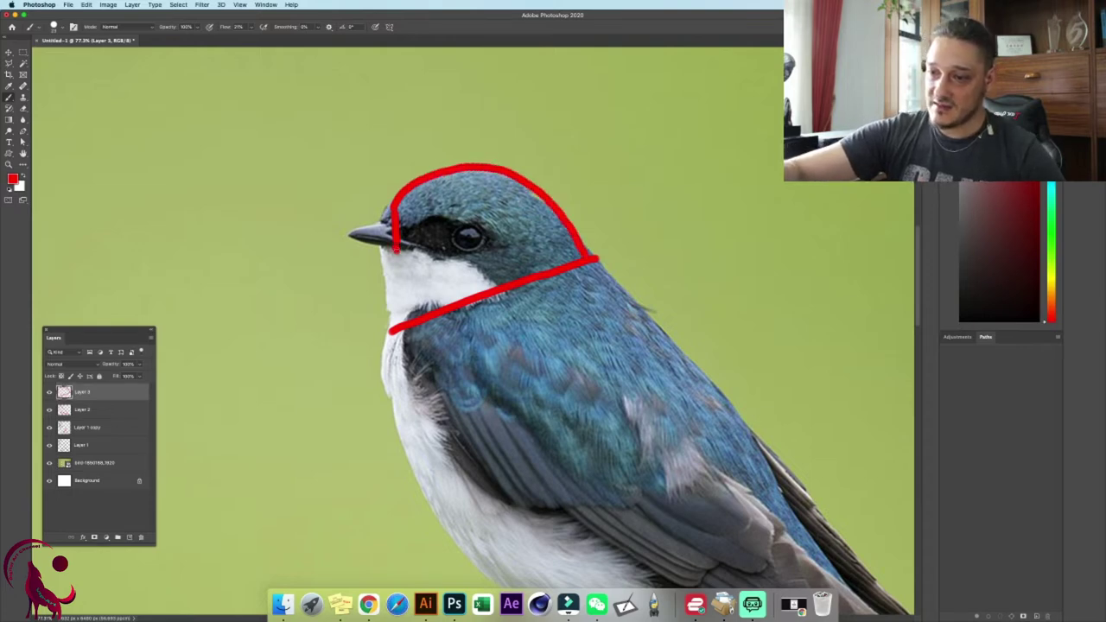
drag(396, 251, 389, 330)
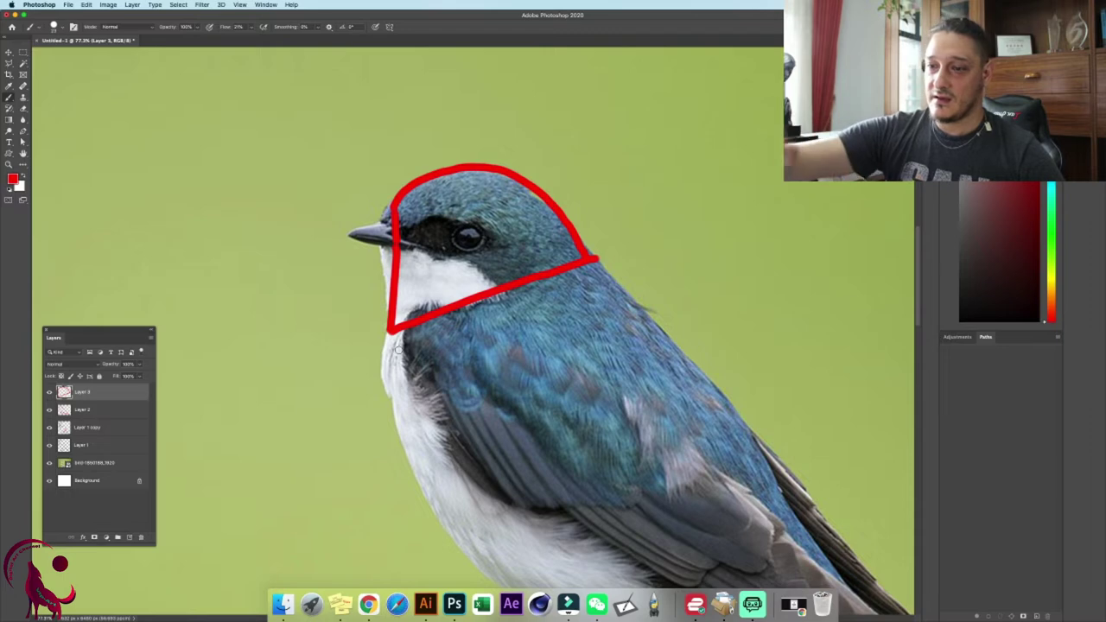
- Trace the bird's beak in red as a pointed triangle meeting the dividing line at its base
mouse_move(347, 236)
mouse_down()
mouse_move(391, 258)
mouse_move(383, 223)
mouse_move(393, 217)
mouse_move(346, 235)
mouse_move(389, 210)
mouse_move(375, 232)
mouse_move(406, 234)
mouse_move(347, 236)
mouse_move(392, 253)
mouse_move(345, 234)
mouse_move(391, 216)
mouse_up()
key(super+z)
key(super+z)
key(super+z)
key(super+z)
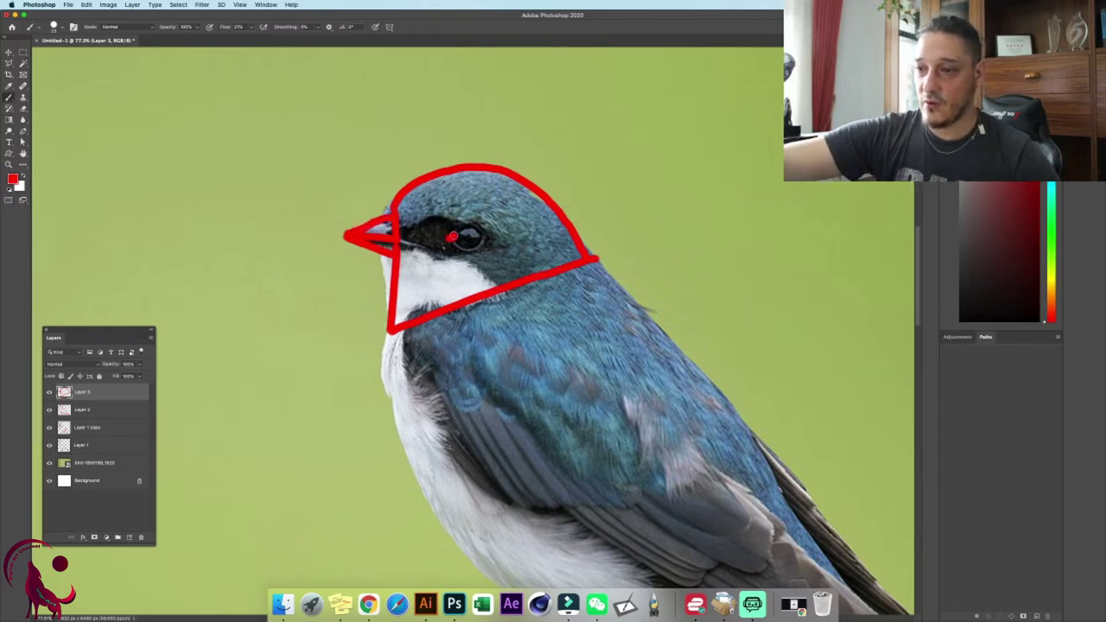
key(ctrl+z)
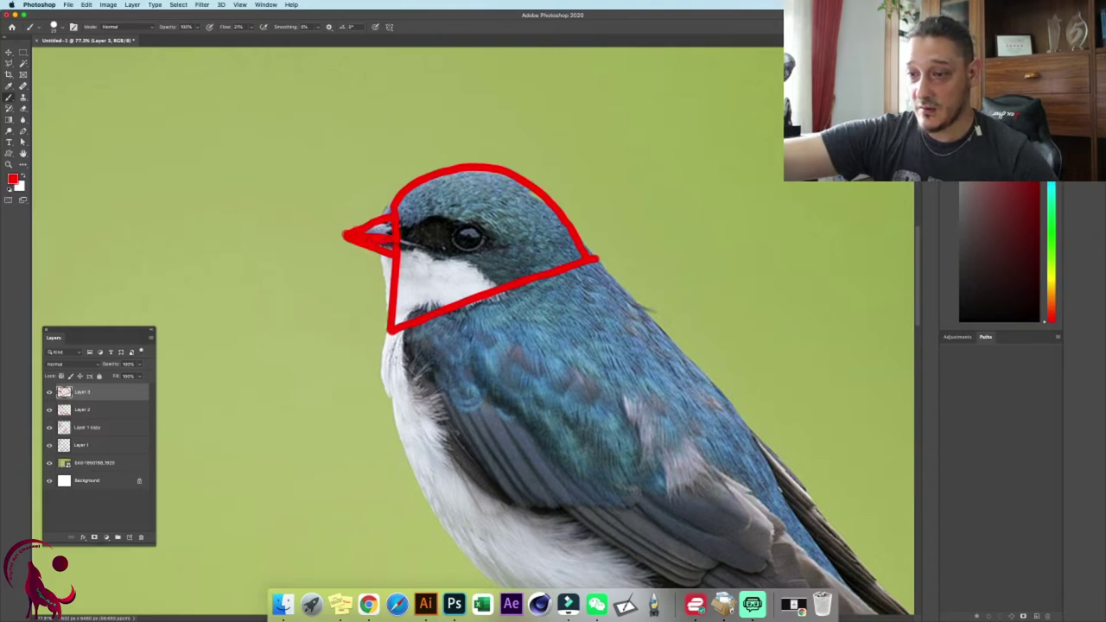
key(super+z)
- Draw a red guide line from the beak to the eye and circle the eye
drag(399, 239, 481, 245)
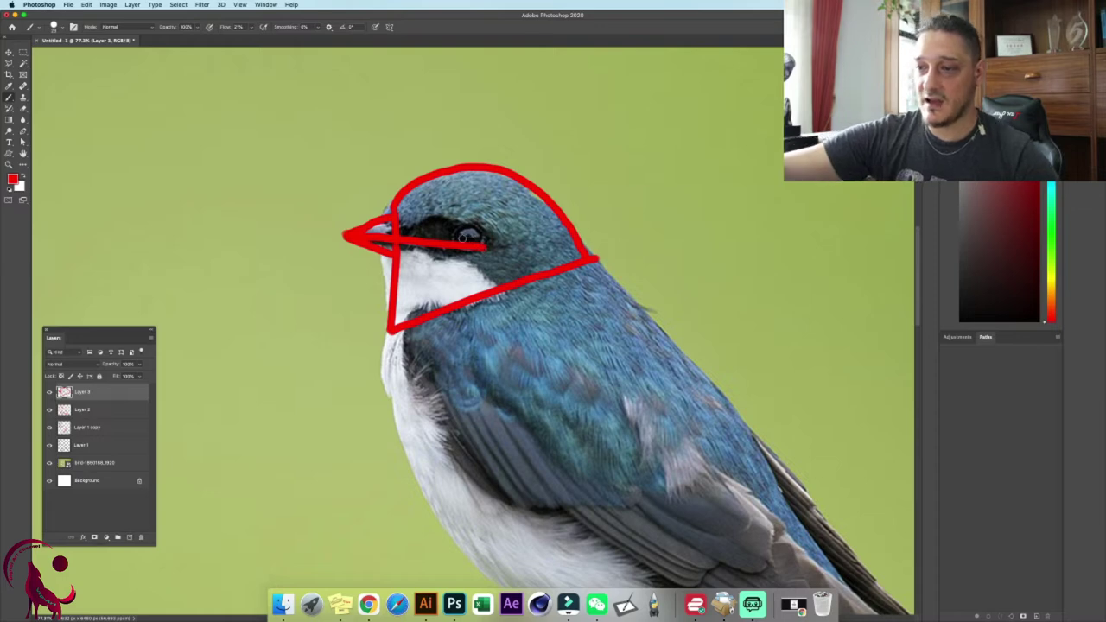
key(ctrl+z)
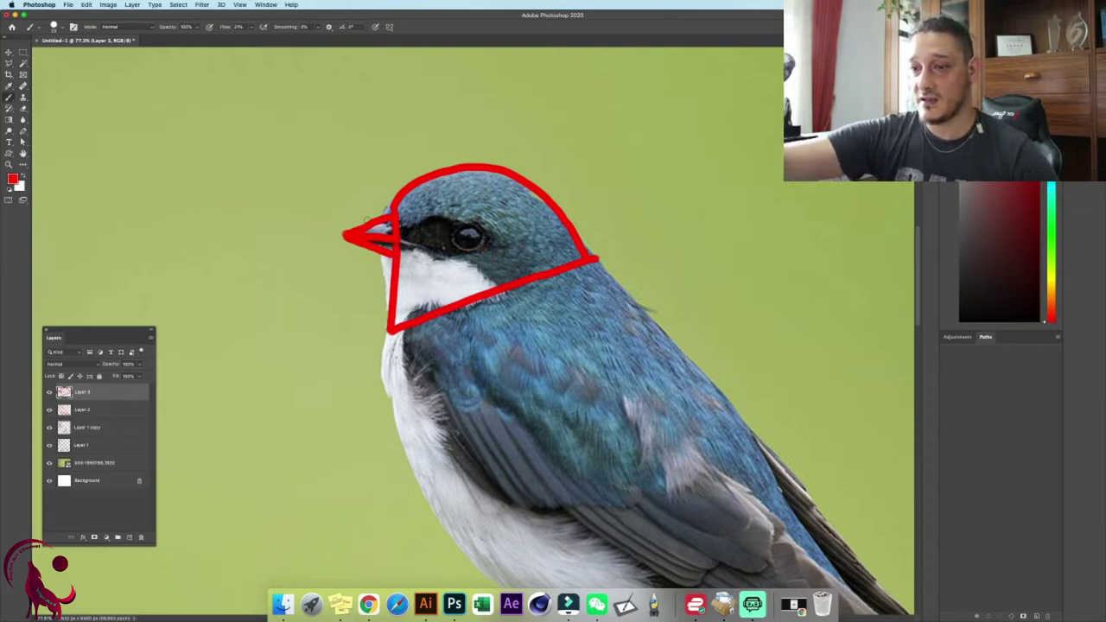
drag(371, 228, 445, 235)
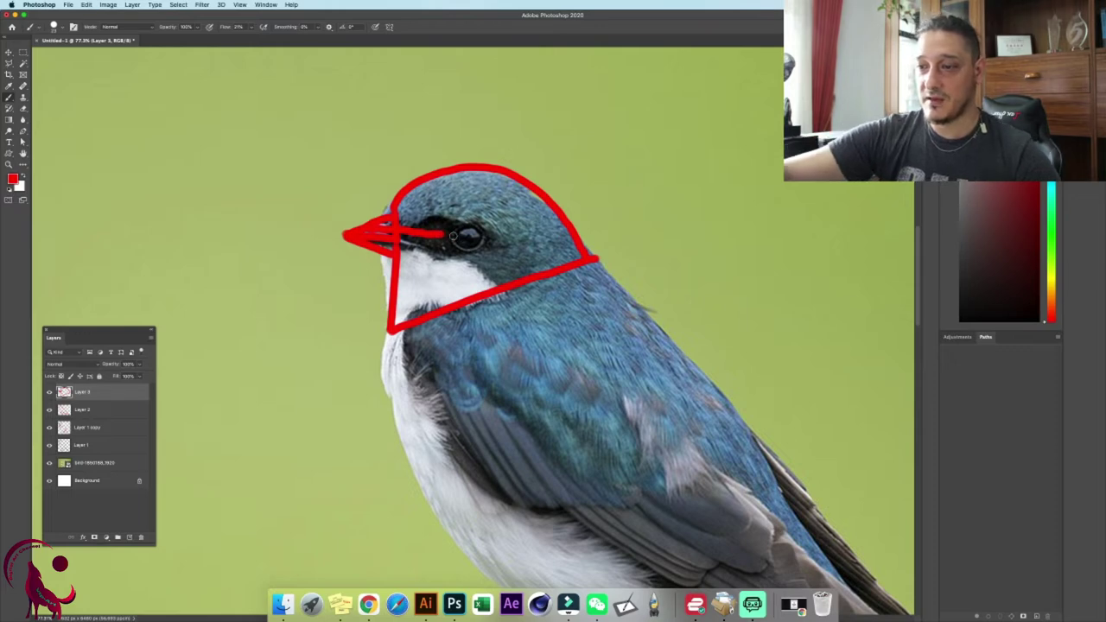
mouse_move(467, 226)
mouse_down()
mouse_move(477, 251)
mouse_move(466, 225)
mouse_up()
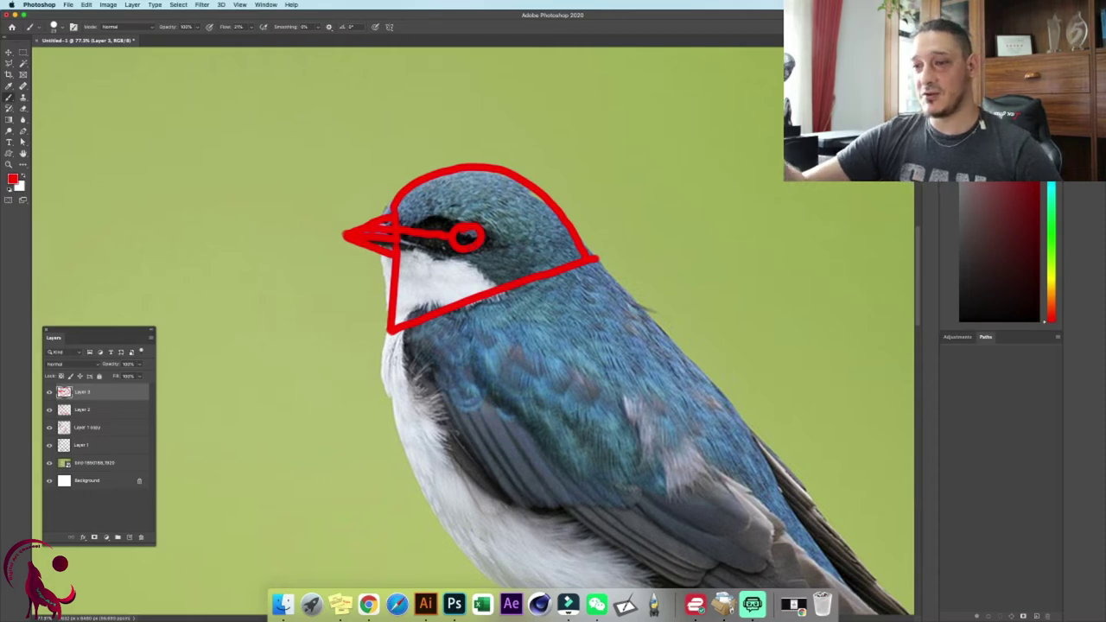
- Draw a red diagonal dividing line from the end of the belly across the wing to the lower back
mouse_move(660, 325)
mouse_down()
mouse_move(598, 325)
mouse_move(653, 342)
mouse_up()
drag(652, 415, 619, 322)
scroll(620, 323, down, 2)
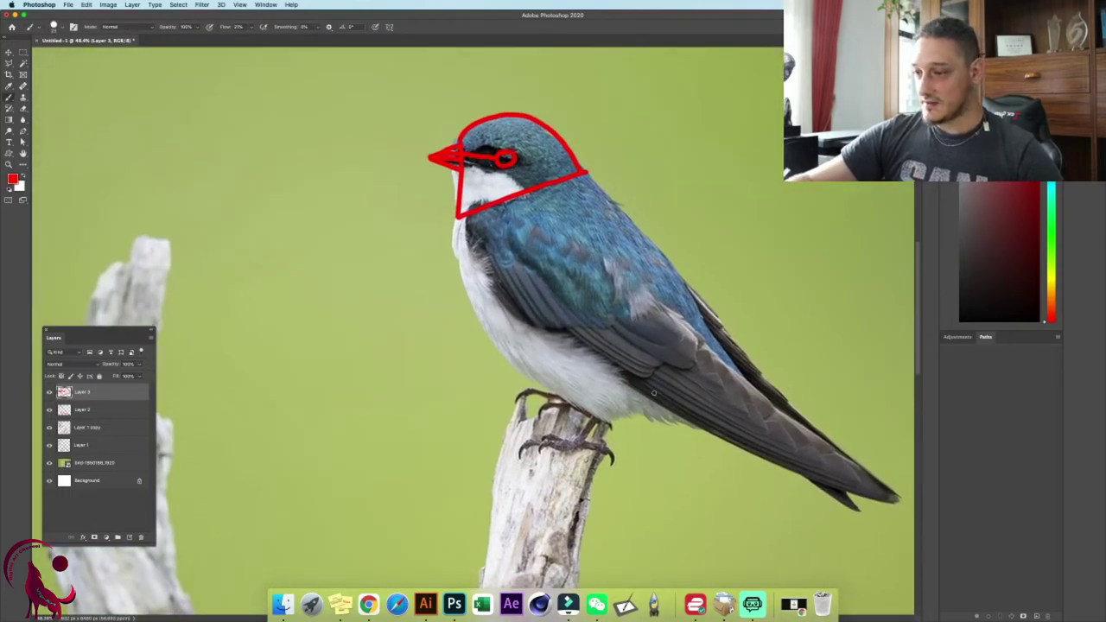
drag(631, 411, 705, 325)
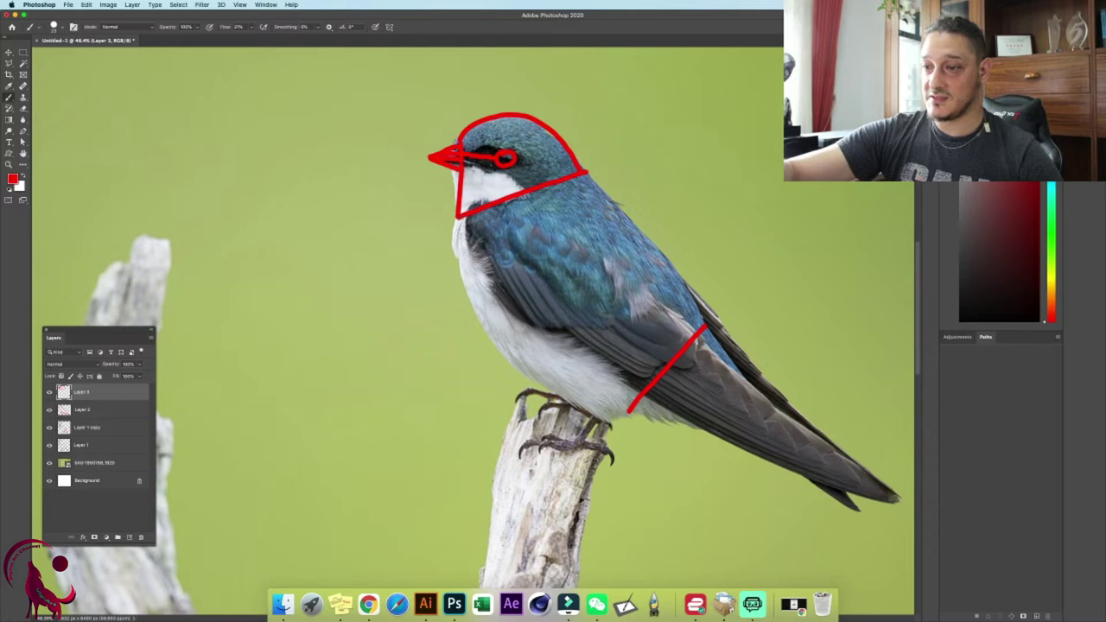
- Mark the curve of the bird's breast with three red arrows pointing at it from the background
mouse_move(457, 219)
mouse_down()
mouse_move(480, 315)
mouse_move(524, 382)
mouse_move(560, 407)
mouse_move(624, 414)
mouse_up()
key(super+z)
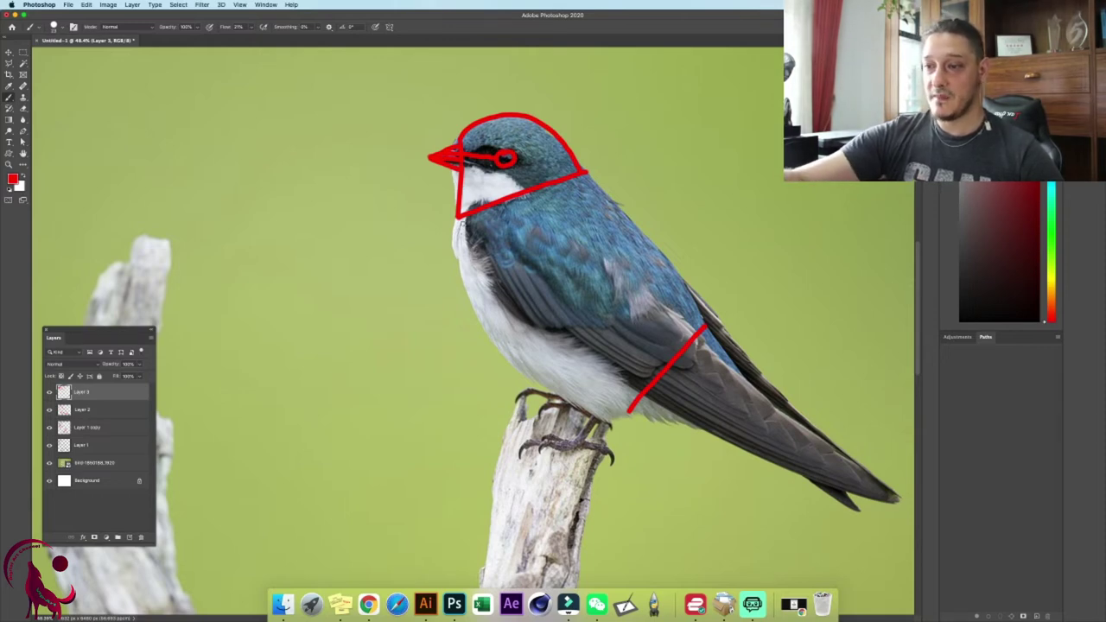
mouse_move(418, 302)
mouse_down()
mouse_move(442, 288)
mouse_move(461, 309)
mouse_up()
drag(411, 243, 429, 273)
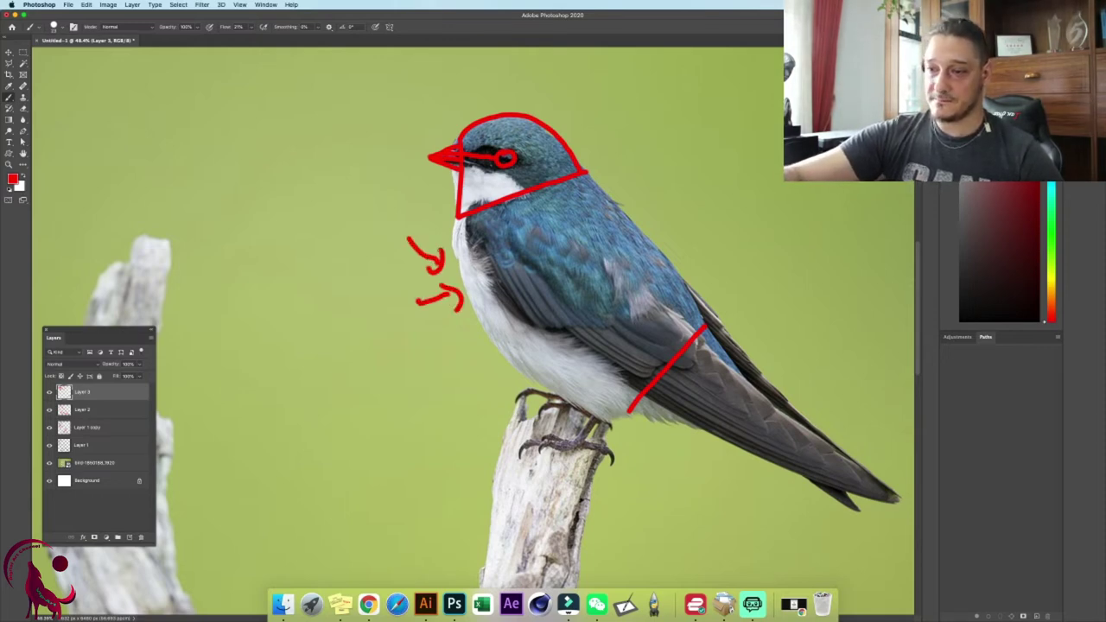
drag(446, 366, 470, 339)
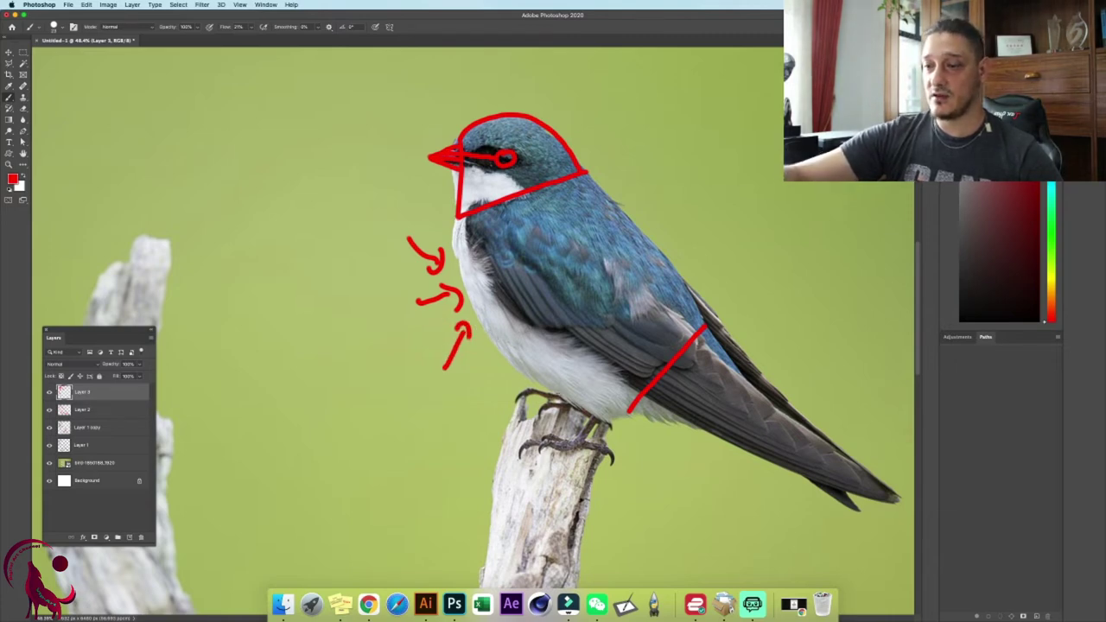
- Trace the lower belly edge in red, try a curve along the breast, and undo the breast strokes
drag(510, 352, 612, 423)
right_click(472, 213)
key(Escape)
mouse_move(456, 221)
mouse_down()
mouse_move(512, 357)
mouse_move(460, 219)
mouse_up()
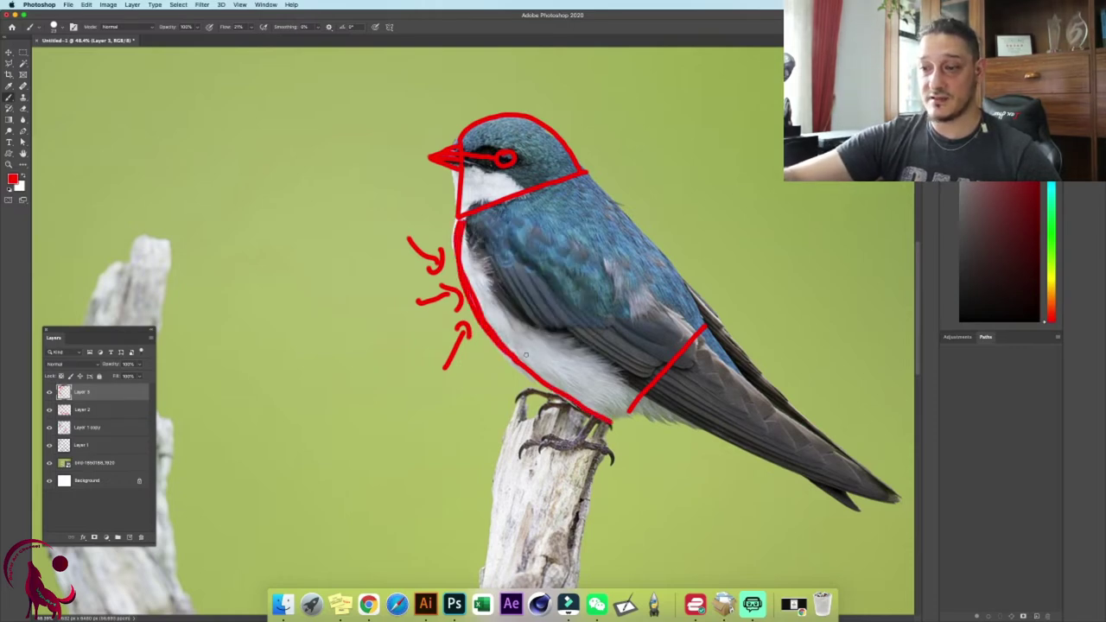
key(super+z)
key(super+z)
key(super+z)
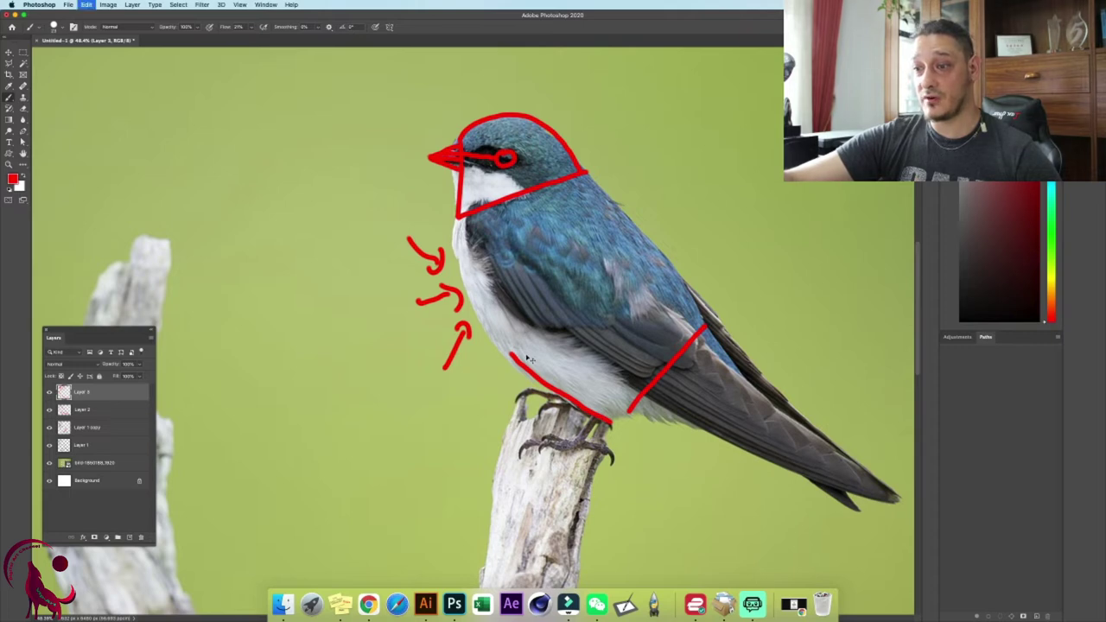
- Outline the bird's body in red with a breast-and-belly curve and a back line, both ending at the lower dividing line
mouse_move(458, 218)
mouse_down()
mouse_move(460, 284)
mouse_move(482, 327)
mouse_move(621, 410)
mouse_up()
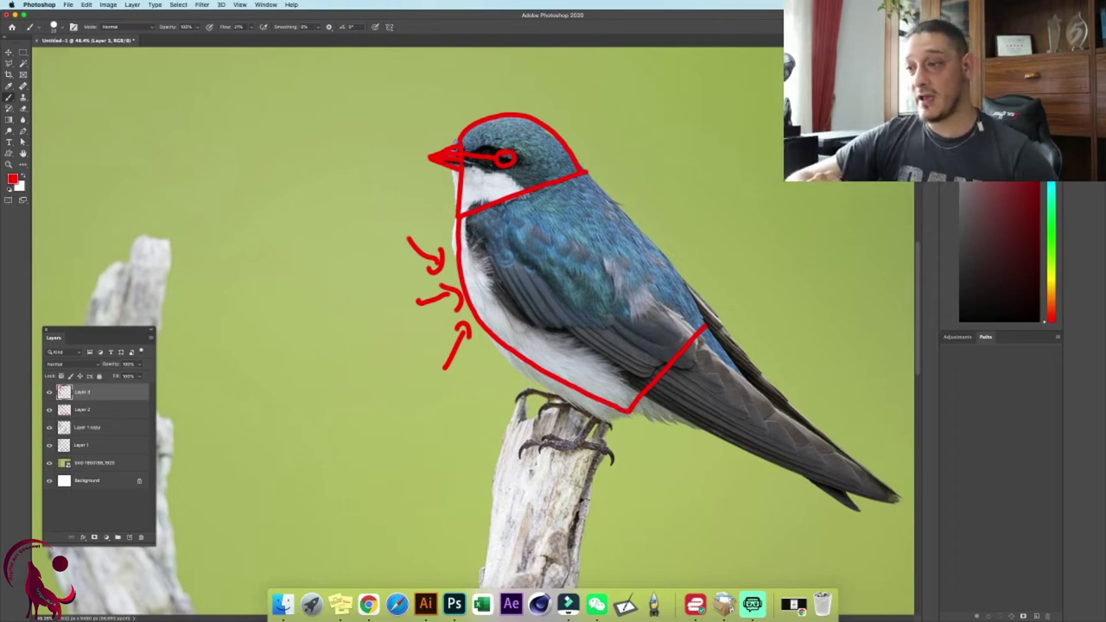
drag(734, 497, 547, 537)
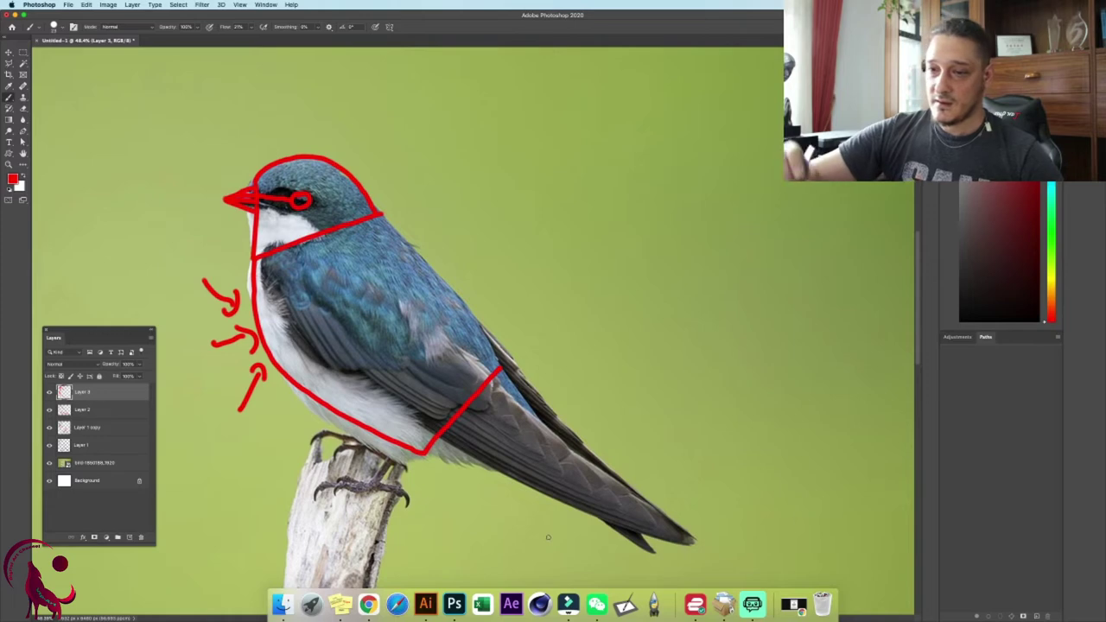
drag(378, 212, 500, 366)
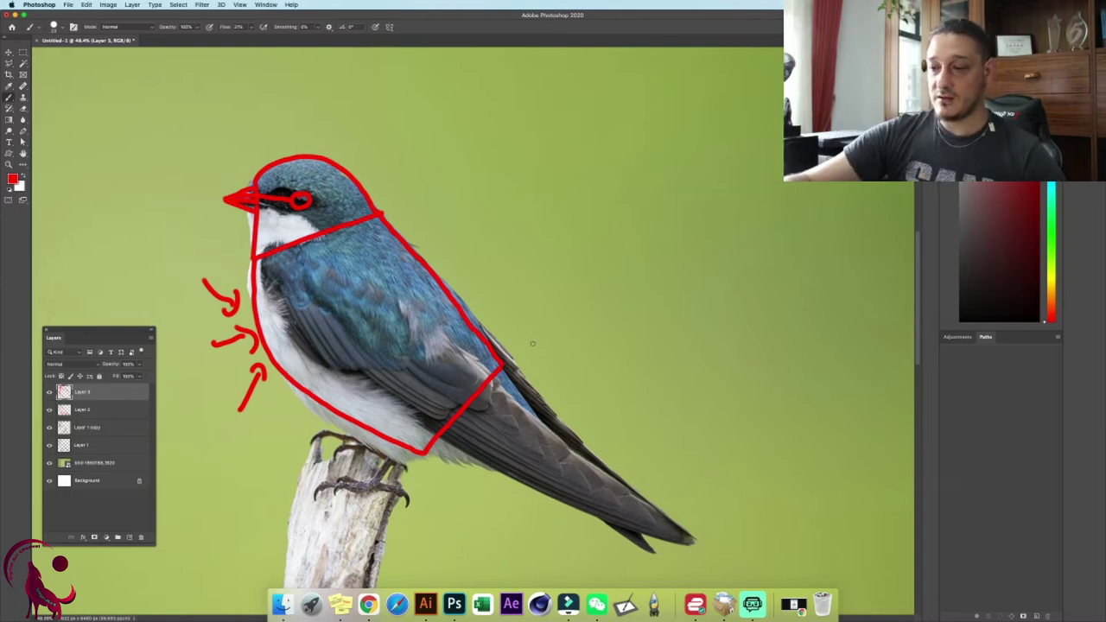
mouse_move(539, 333)
mouse_down()
mouse_move(534, 366)
mouse_move(543, 351)
mouse_move(434, 458)
mouse_up()
drag(543, 453, 526, 499)
mouse_move(549, 445)
mouse_down()
mouse_move(648, 509)
mouse_move(556, 403)
mouse_up()
key(super+z)
key(super+z)
key(super+z)
key(super+z)
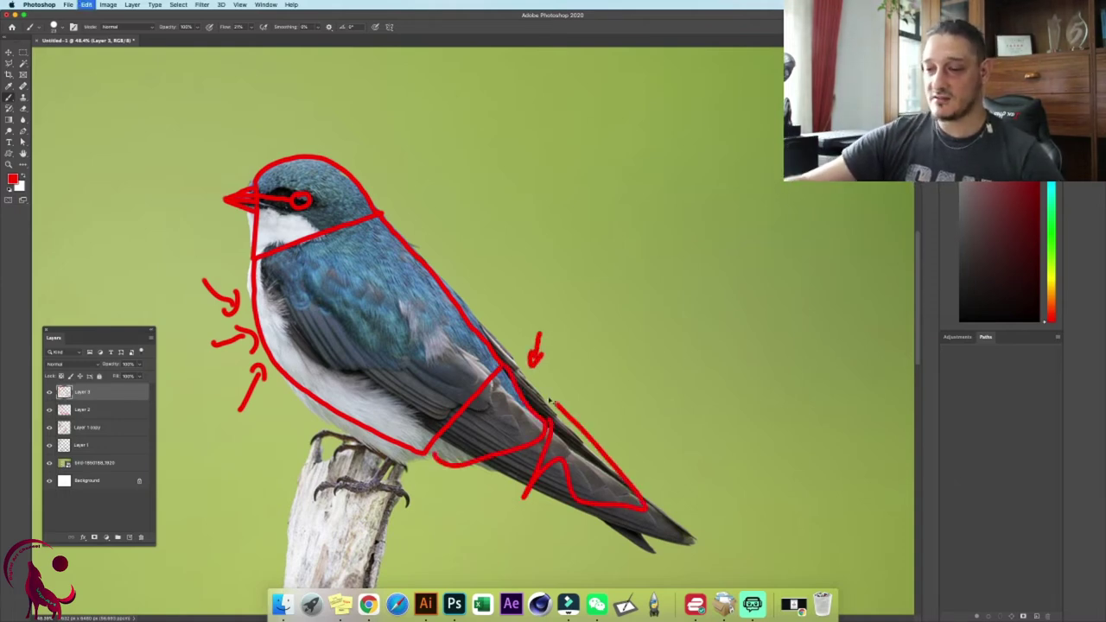
key(super+z)
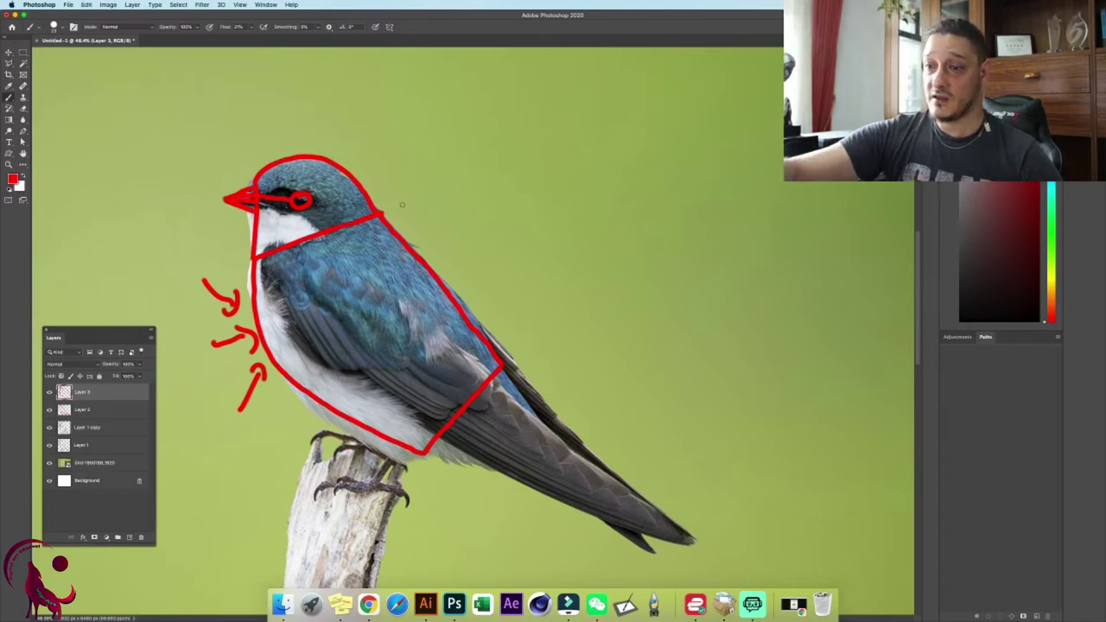
- Draw two red direction arrows towards the tail, one along the back and one below the belly
drag(396, 207, 491, 321)
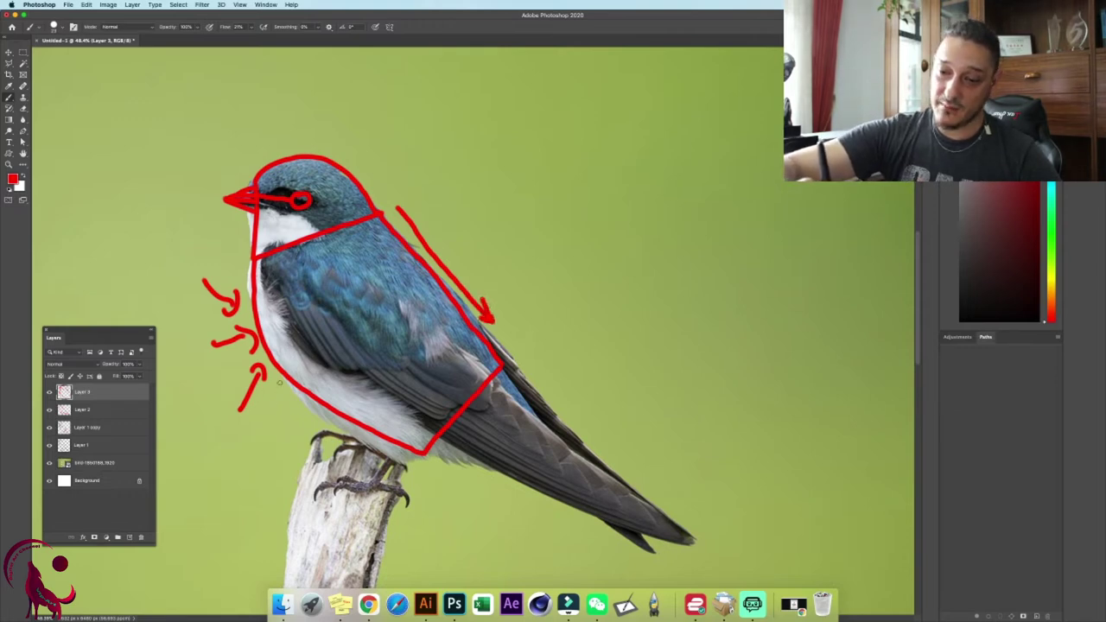
mouse_move(282, 401)
mouse_down()
mouse_move(372, 456)
mouse_move(371, 442)
mouse_up()
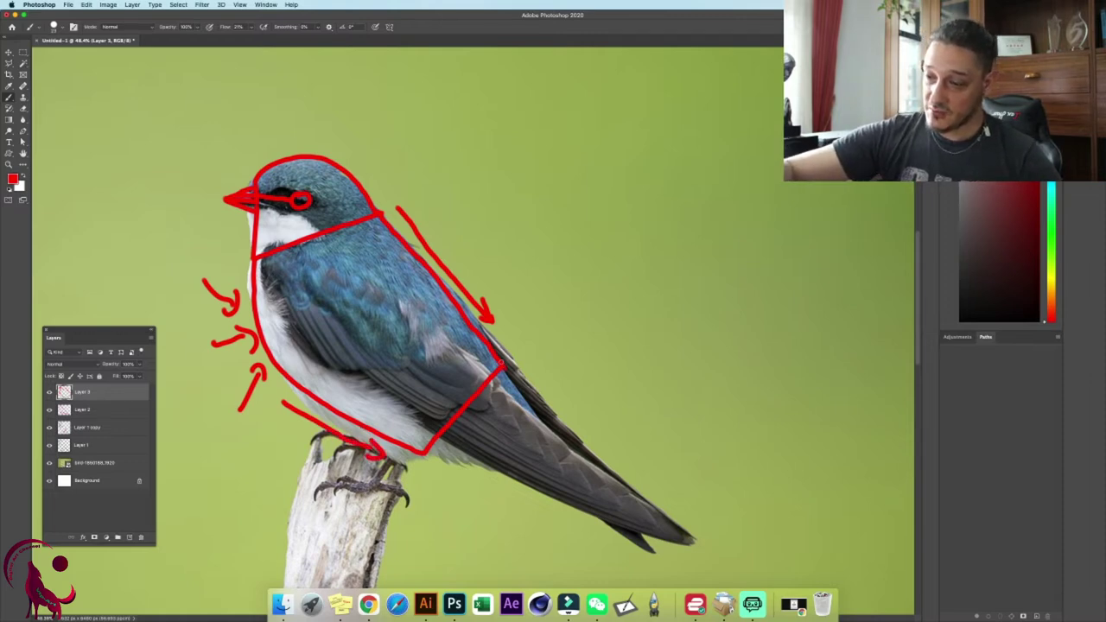
- Draw a red triangle behind the lower dividing line, its two sides meeting at the base of the tail
drag(505, 370, 559, 451)
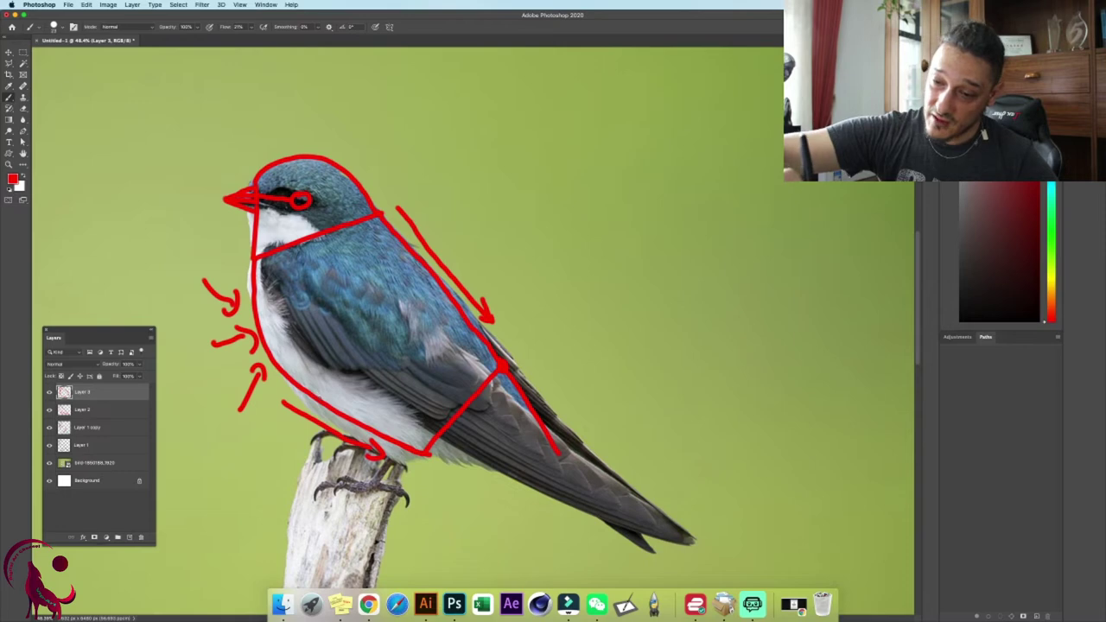
drag(425, 454, 532, 465)
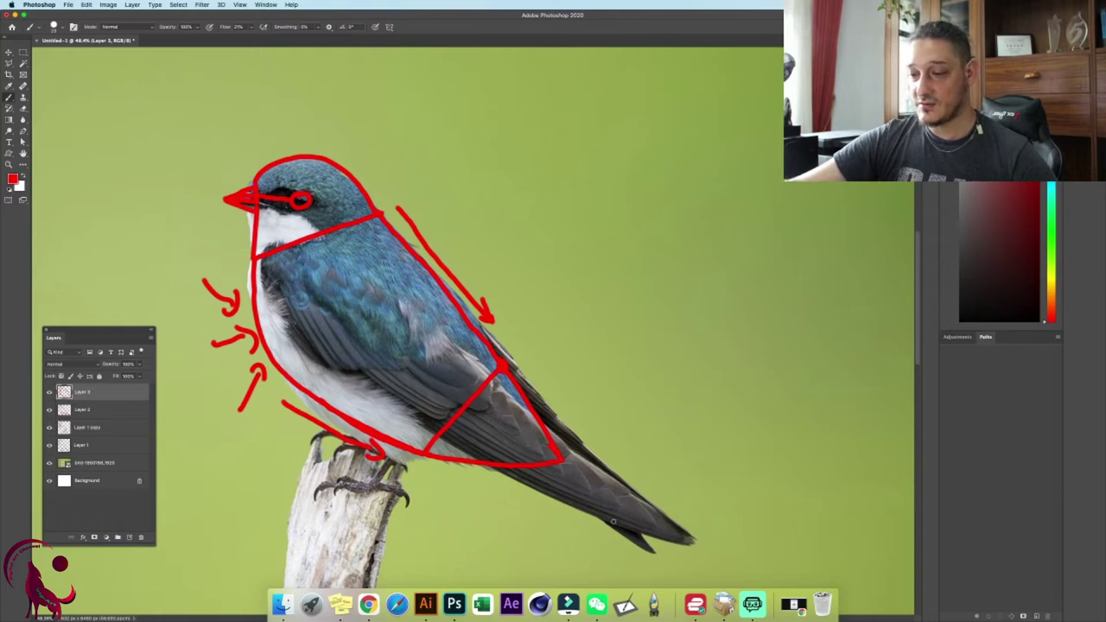
drag(600, 517, 648, 547)
key(super+z)
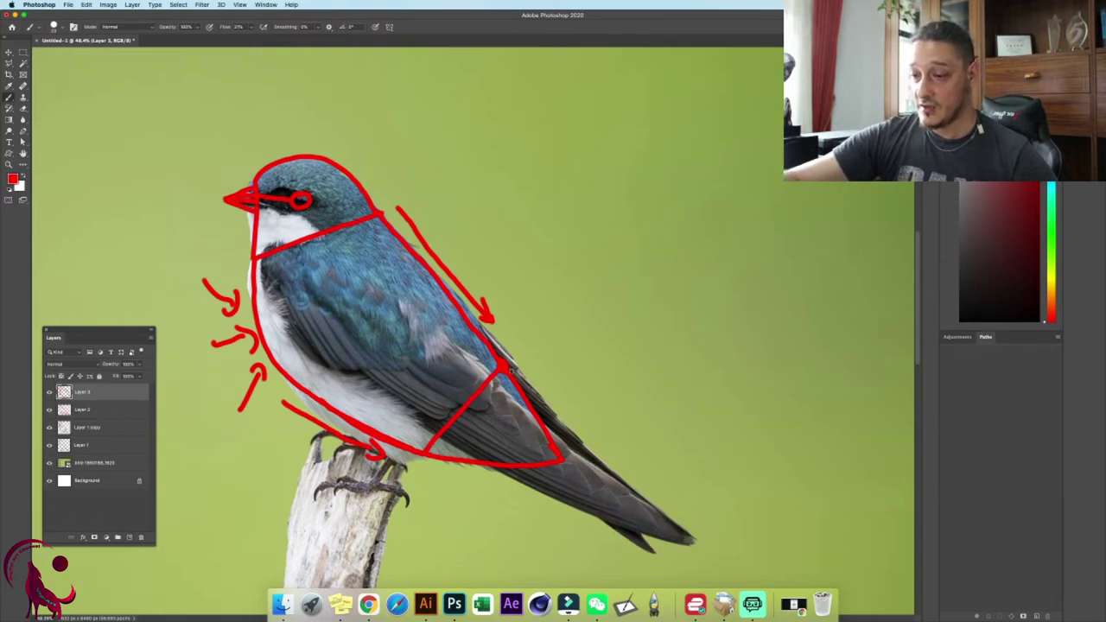
- Mark the slope above the tail with short red arrows and outline the tail feathers down to the lower tip
mouse_move(506, 339)
mouse_down()
mouse_move(528, 372)
mouse_move(530, 356)
mouse_move(560, 427)
mouse_up()
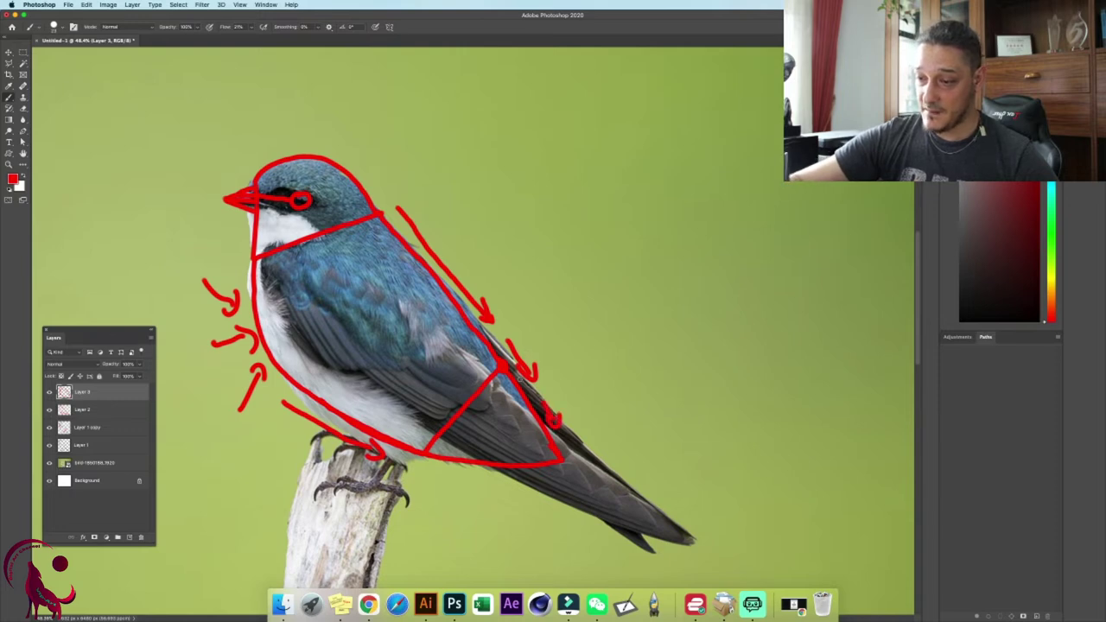
drag(522, 385, 573, 458)
drag(611, 501, 642, 544)
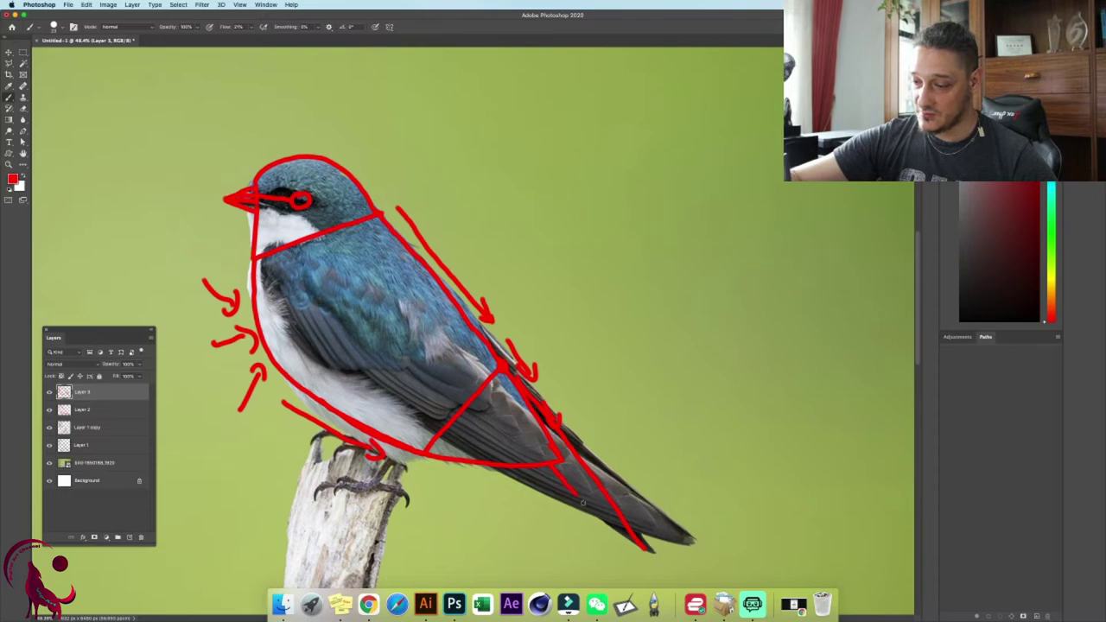
mouse_move(555, 474)
mouse_down()
mouse_move(575, 506)
mouse_move(644, 551)
mouse_up()
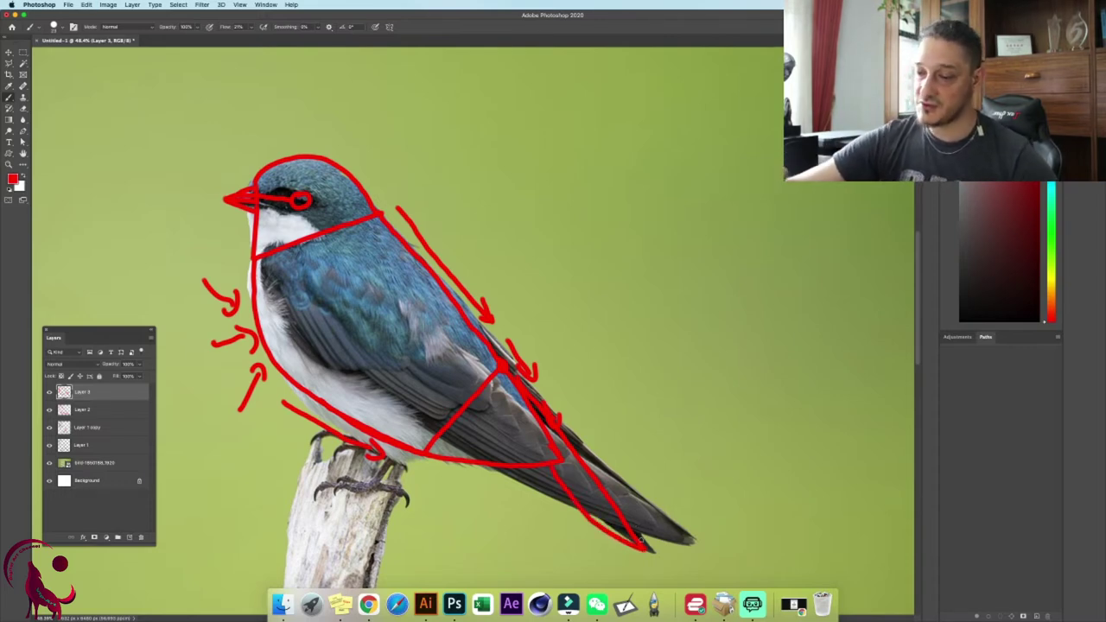
- Draw the bird's leg and the claws of both feet in red, with small arrows pointing at the feet
scroll(641, 543, left, 5)
scroll(641, 543, down, 2)
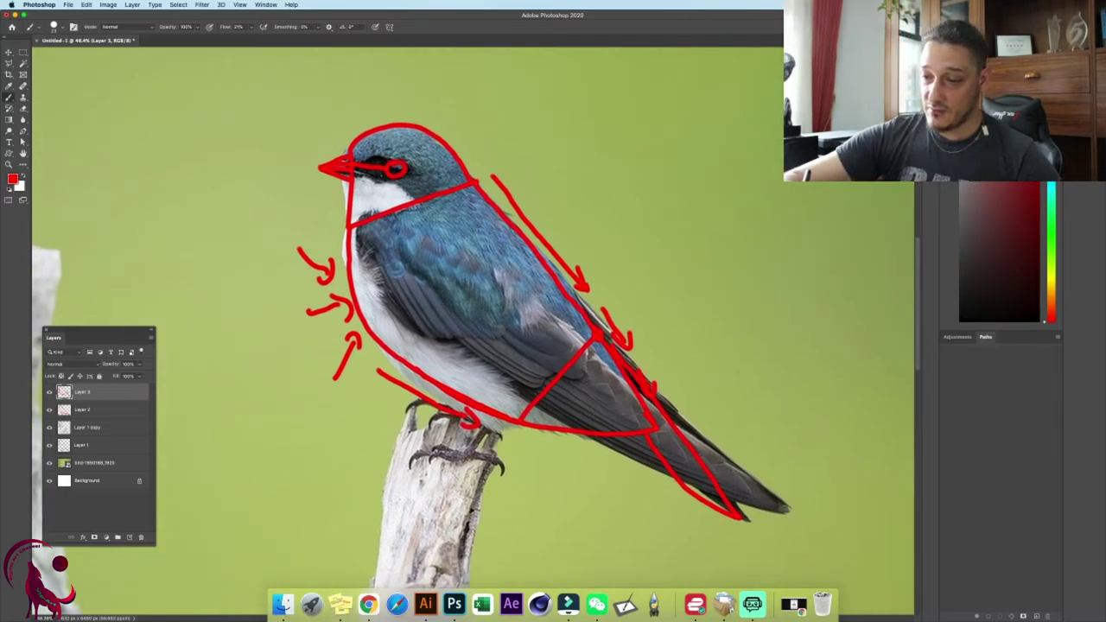
drag(472, 406, 519, 415)
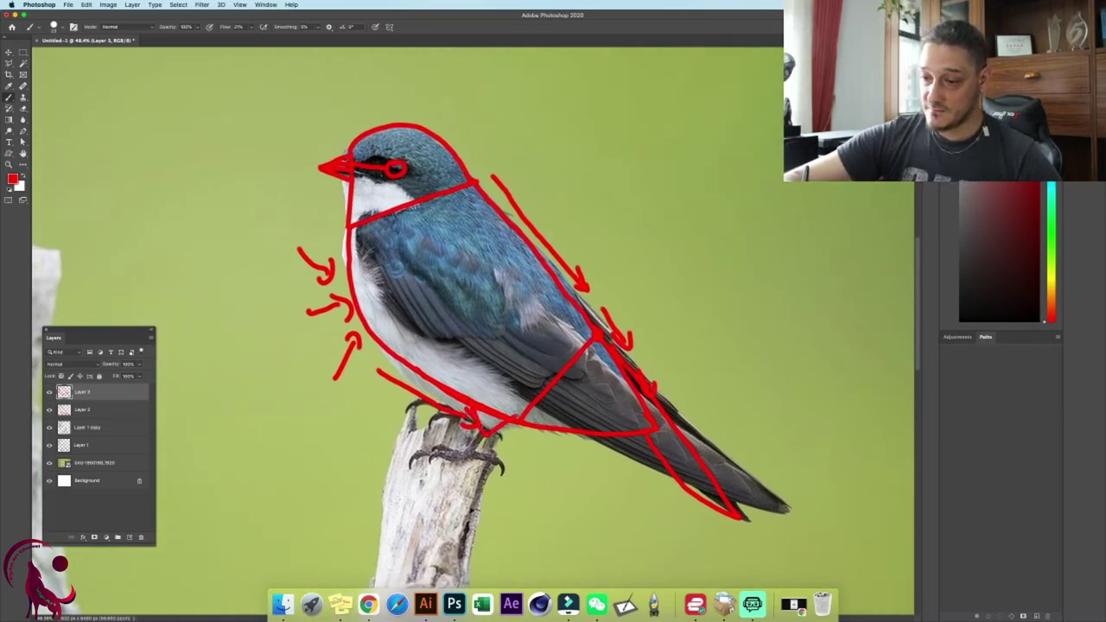
drag(465, 453, 486, 434)
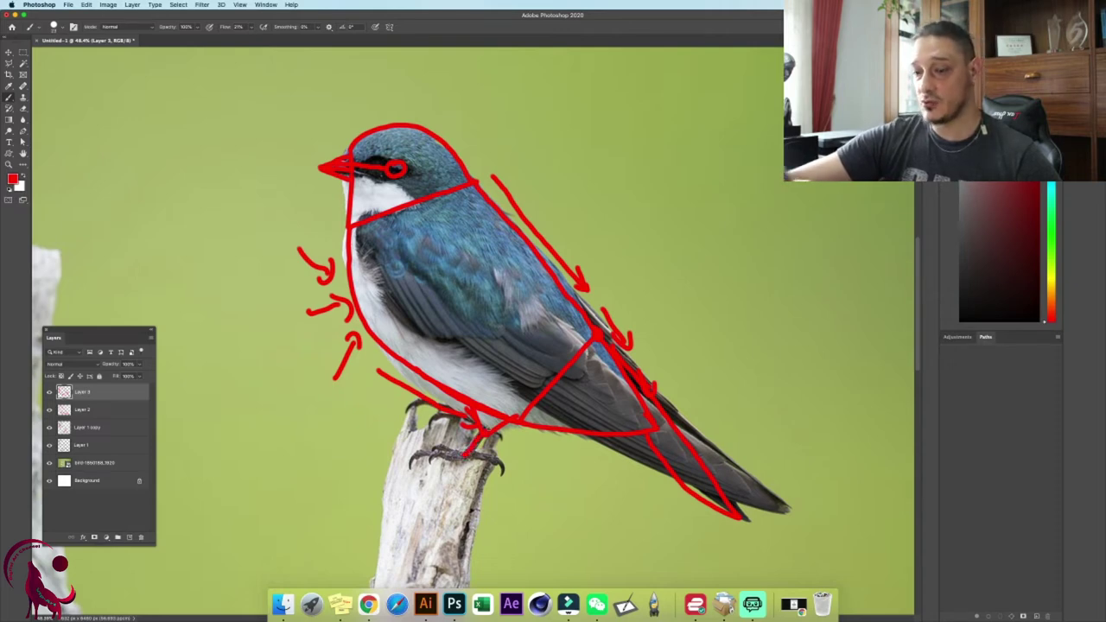
mouse_move(424, 456)
mouse_down()
mouse_move(465, 457)
mouse_move(431, 468)
mouse_move(431, 445)
mouse_move(491, 456)
mouse_up()
drag(370, 427, 401, 443)
drag(391, 432, 389, 449)
mouse_move(520, 497)
mouse_down()
mouse_move(519, 477)
mouse_move(530, 487)
mouse_up()
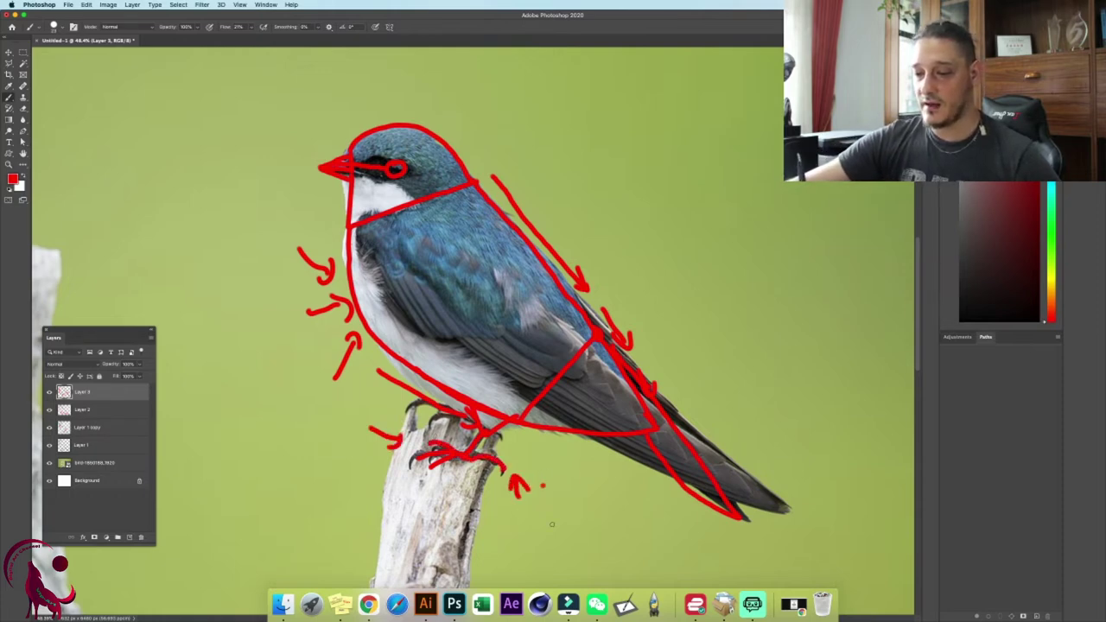
drag(408, 406, 441, 416)
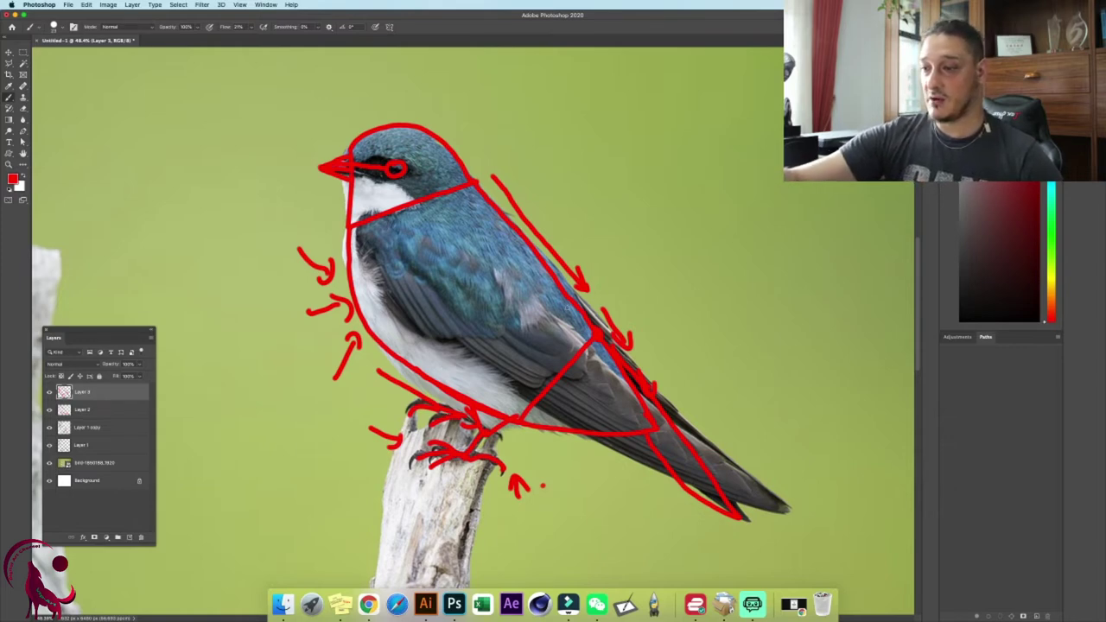
drag(519, 274, 572, 336)
mouse_move(362, 232)
mouse_down()
mouse_move(366, 260)
mouse_move(413, 323)
mouse_move(526, 410)
mouse_move(662, 486)
mouse_up()
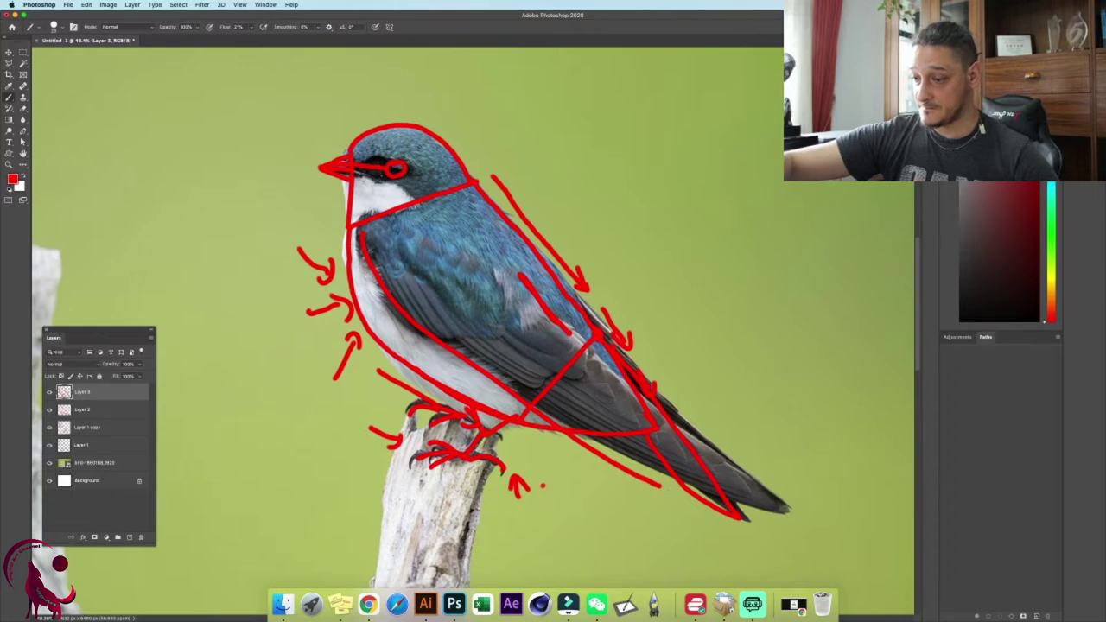
key(ctrl+z)
key(ctrl+z)
mouse_move(362, 242)
mouse_down()
mouse_move(457, 192)
mouse_move(569, 326)
mouse_move(784, 518)
mouse_up()
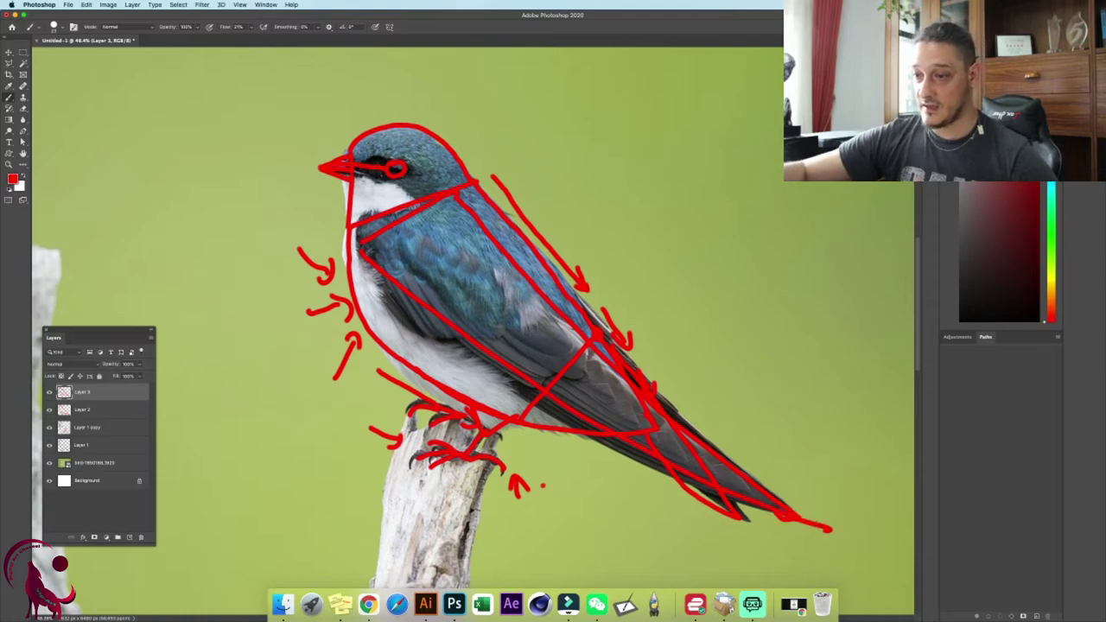
key(ctrl+z)
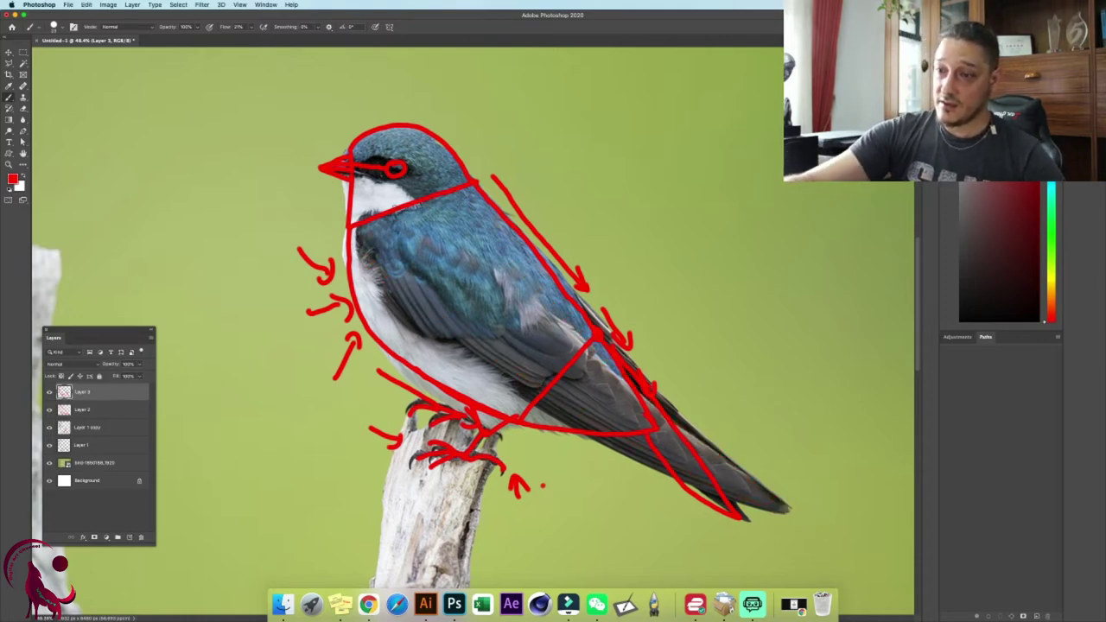
- Outline the wing's front and lower edge in red to the upper tail tip and start its top edge at the shoulder
drag(358, 237, 381, 296)
mouse_move(422, 334)
mouse_down()
mouse_move(561, 438)
mouse_move(732, 511)
mouse_move(792, 509)
mouse_up()
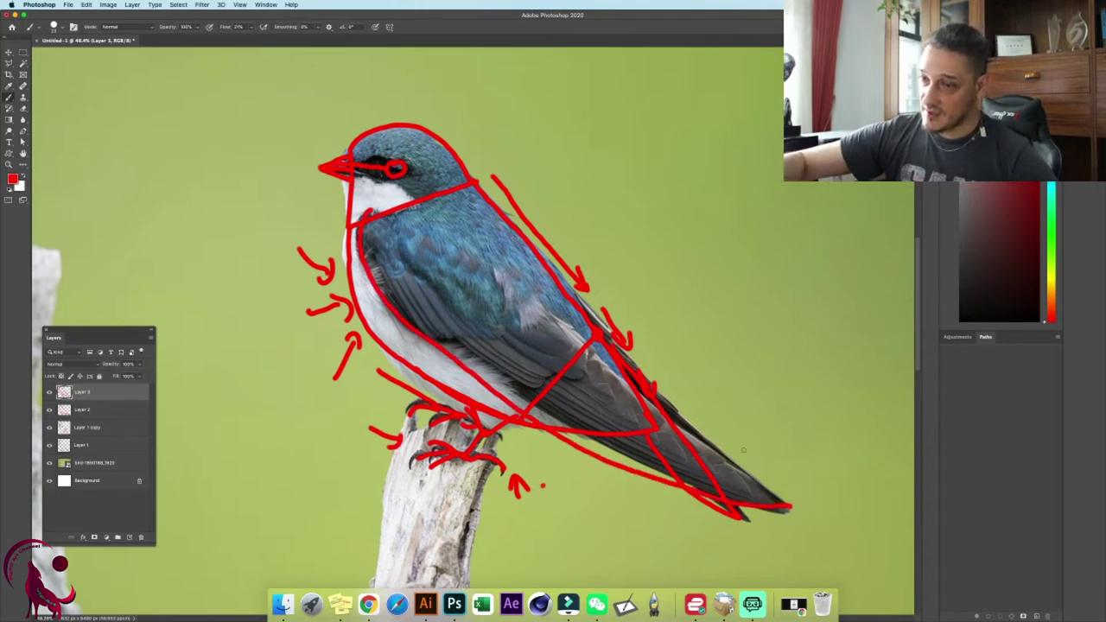
mouse_move(372, 211)
mouse_down()
mouse_move(478, 216)
mouse_move(517, 280)
mouse_move(657, 427)
mouse_move(793, 510)
mouse_up()
mouse_move(634, 258)
mouse_down()
mouse_move(621, 277)
mouse_move(640, 268)
mouse_up()
key(super+z)
drag(619, 88, 783, 276)
mouse_move(603, 99)
mouse_down()
mouse_move(681, 230)
mouse_move(749, 277)
mouse_up()
key(super+z)
key(super+z)
key(super+z)
key(super+z)
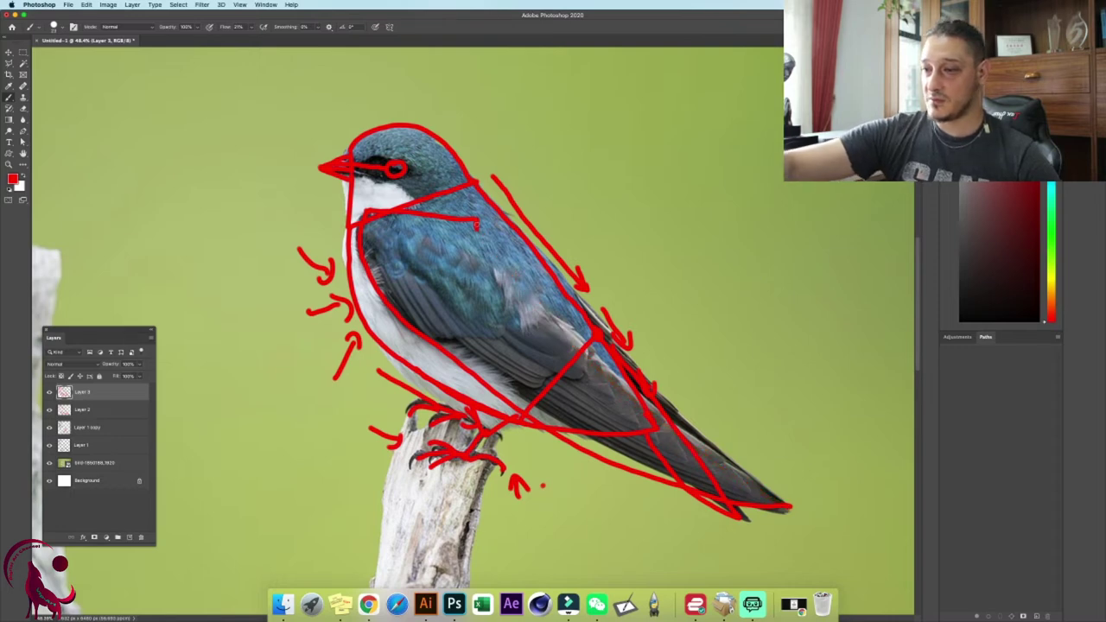
- Complete the wing's upper edge in red from the shoulder down to the tail tip
drag(477, 222, 785, 499)
key(super+z)
drag(786, 384, 757, 403)
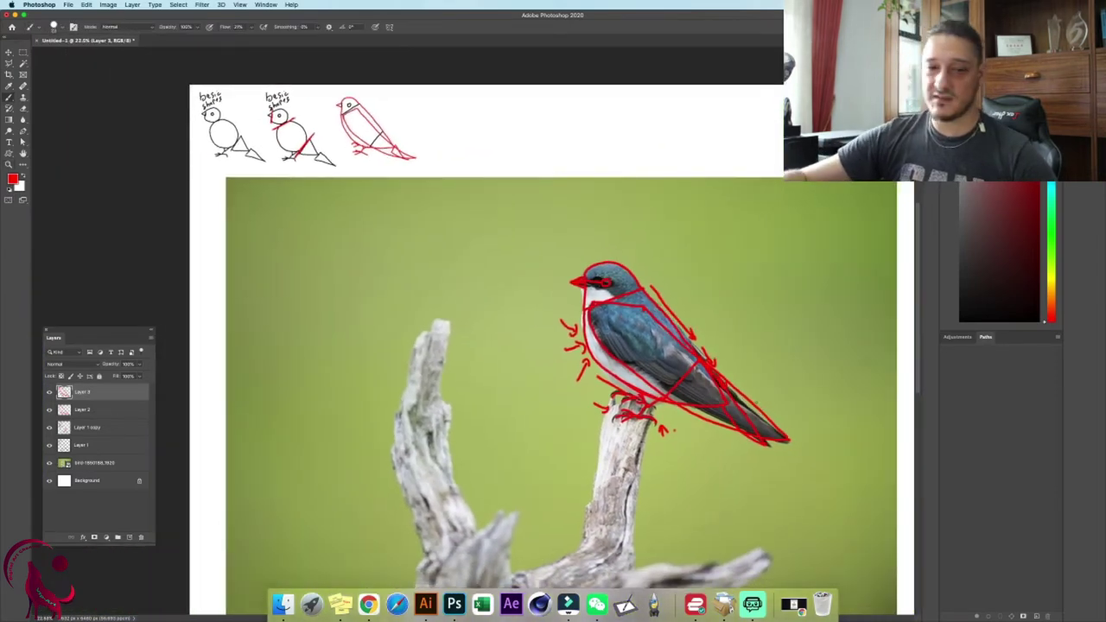
- Hide the bird photo layer, then scale the red sketch down and place it at the end of the sketch row
click(49, 462)
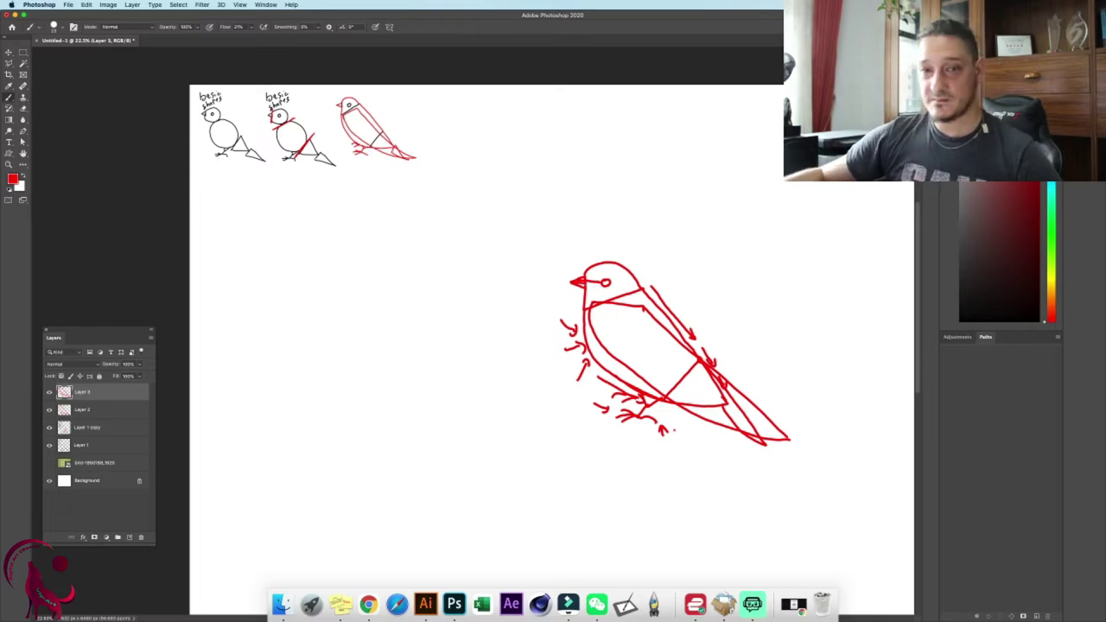
key(ctrl+t)
scroll(772, 460, left, 2)
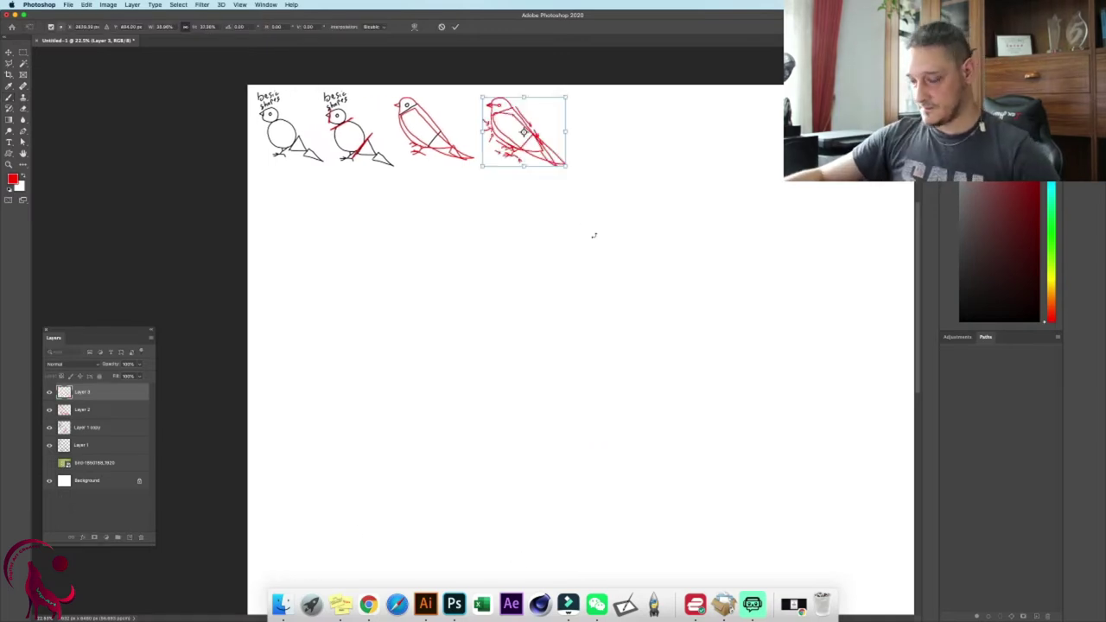
key(Return)
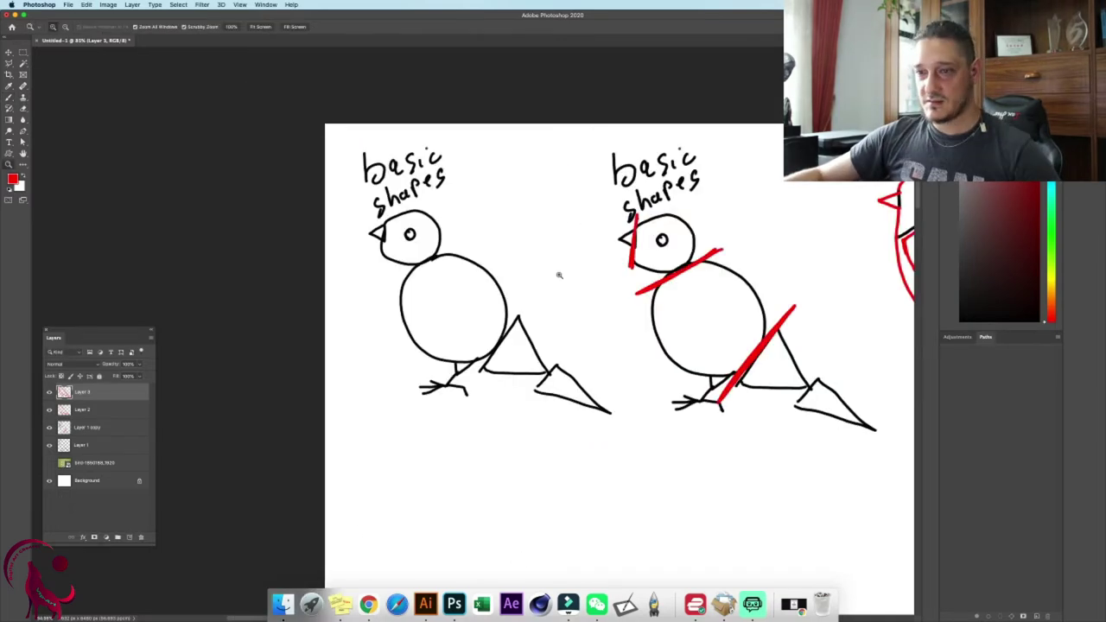
- Sketch a new bird's head freehand in red on the empty canvas, with beak, eye, neck line and a lower dividing line
drag(677, 304, 366, 302)
drag(771, 312, 516, 224)
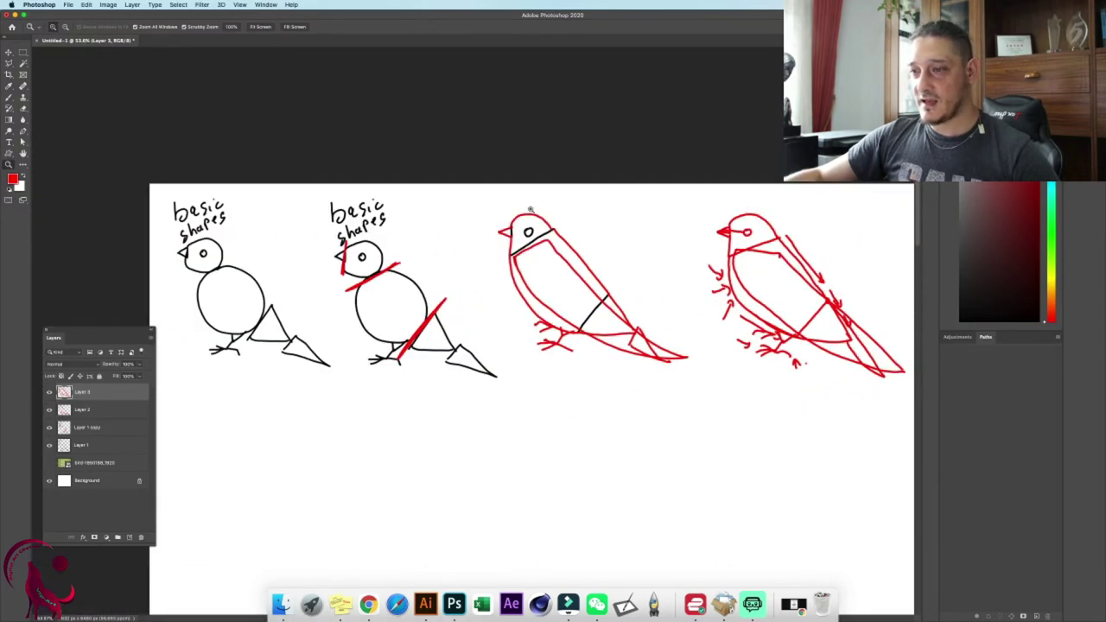
scroll(655, 271, right, 3)
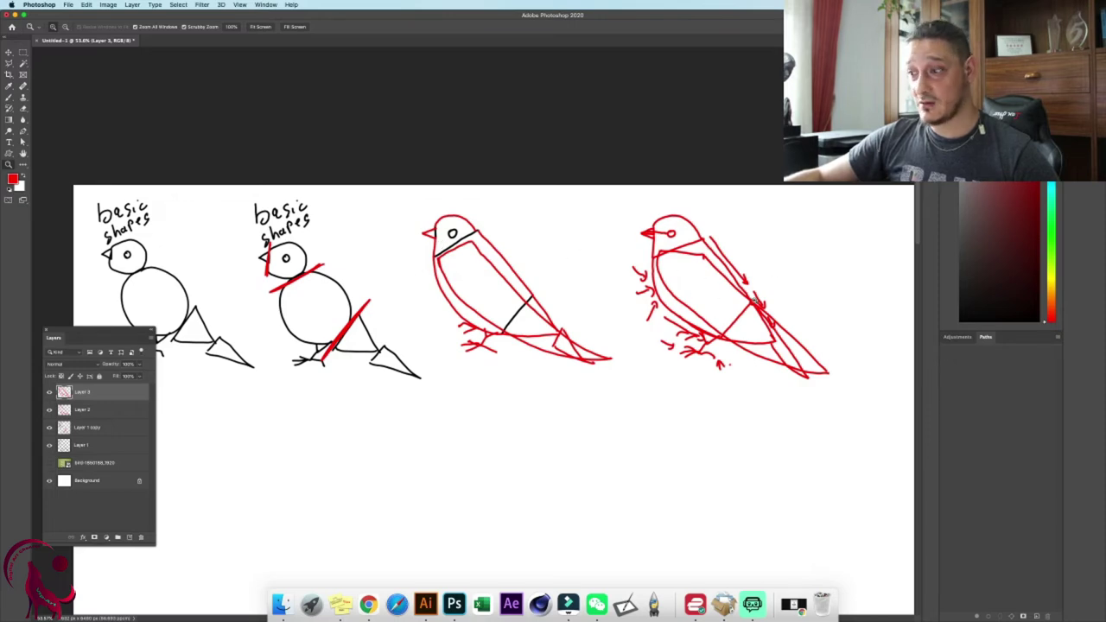
drag(746, 305, 543, 144)
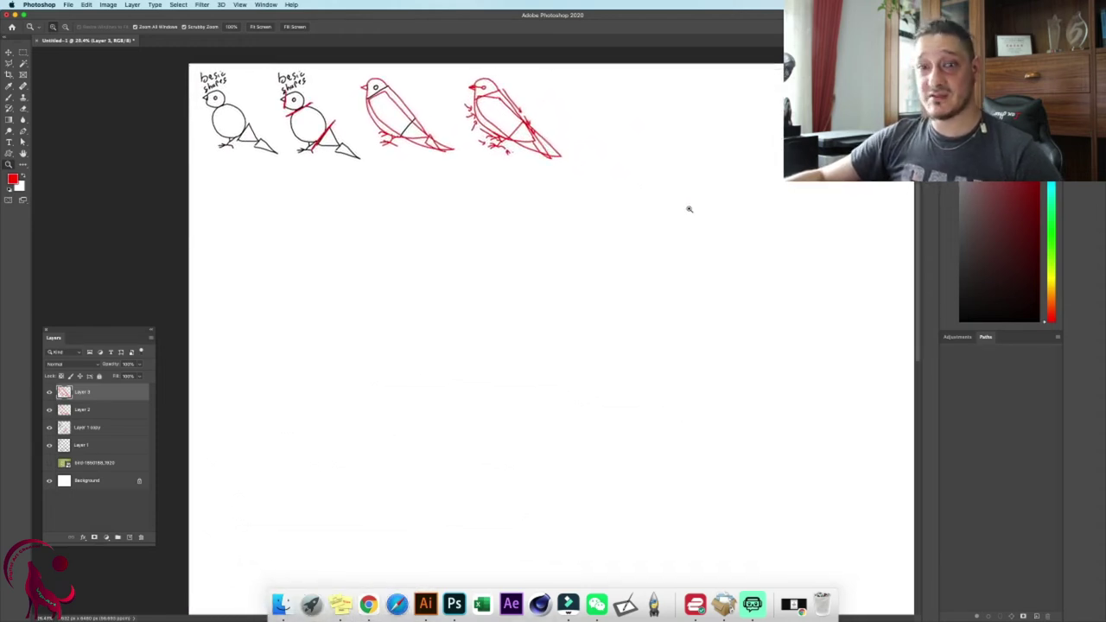
key(b)
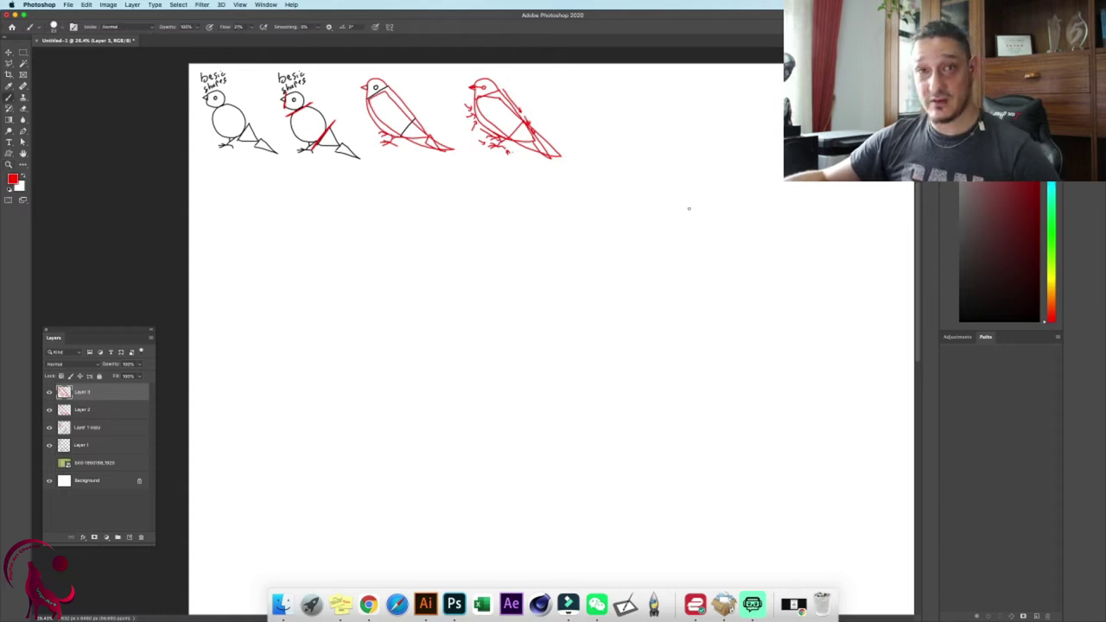
drag(503, 263, 513, 312)
drag(642, 355, 627, 405)
drag(504, 265, 488, 270)
drag(487, 270, 515, 266)
drag(504, 277, 515, 311)
key(super+z)
key(super+z)
mouse_move(504, 263)
mouse_down()
mouse_move(559, 277)
mouse_move(522, 266)
mouse_up()
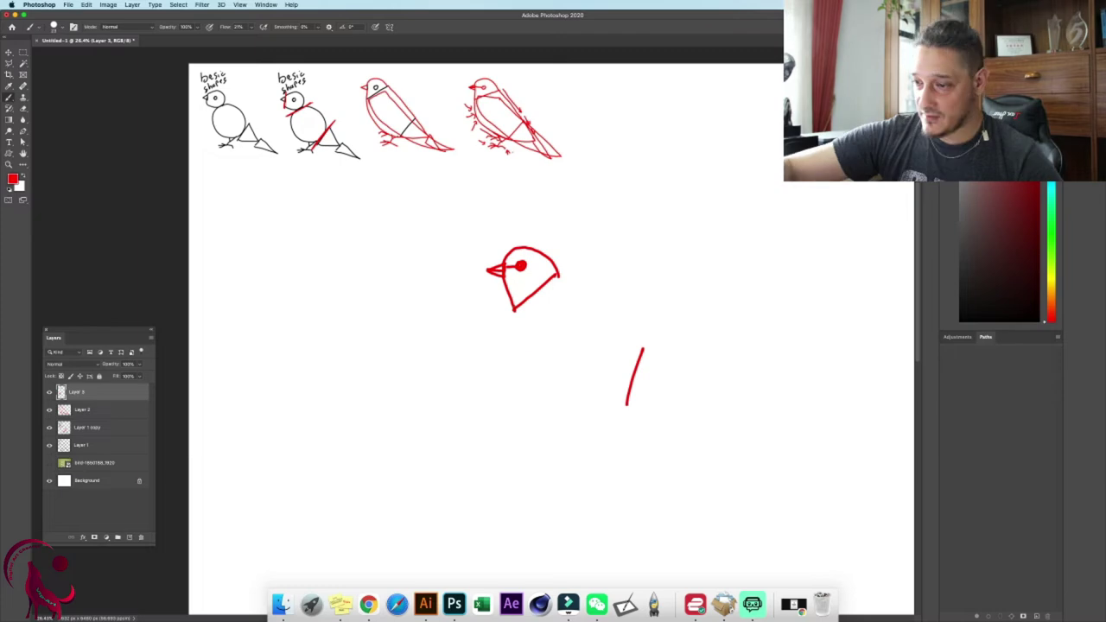
- Draw the new bird's breast, back, wing and tail in red, connecting the head to the lower dividing line
drag(516, 311, 628, 406)
drag(559, 276, 644, 348)
drag(533, 306, 742, 409)
mouse_move(534, 306)
mouse_down()
mouse_move(576, 312)
mouse_move(656, 354)
mouse_up()
drag(643, 349, 743, 408)
drag(627, 406, 673, 404)
drag(719, 410, 742, 408)
- Add a red arrow at the tail of the fourth sketch and draw the new bird's legs and feet
drag(544, 172, 545, 157)
drag(591, 398, 598, 410)
drag(614, 405, 585, 423)
mouse_move(597, 423)
mouse_down()
mouse_move(564, 423)
mouse_move(559, 396)
mouse_up()
drag(712, 318, 682, 302)
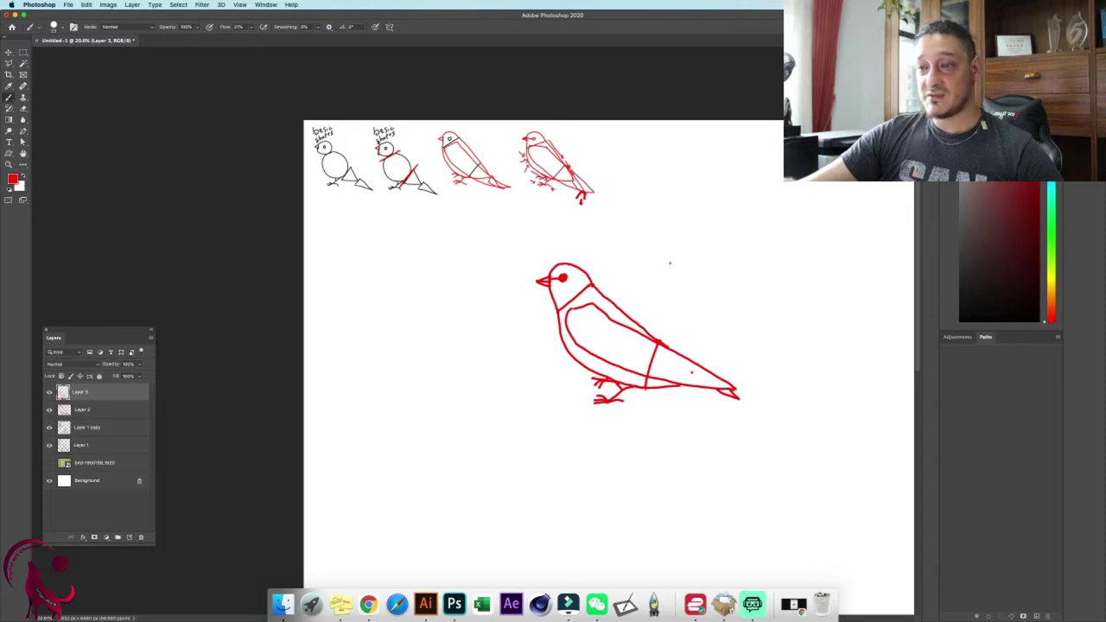
- Select the new bird sketch, scale it down to the end of the sketch row, and clear the selection
key(m)
mouse_move(495, 262)
mouse_down()
mouse_move(558, 288)
mouse_move(780, 443)
mouse_up()
drag(477, 236, 624, 172)
key(ctrl+t)
key(Return)
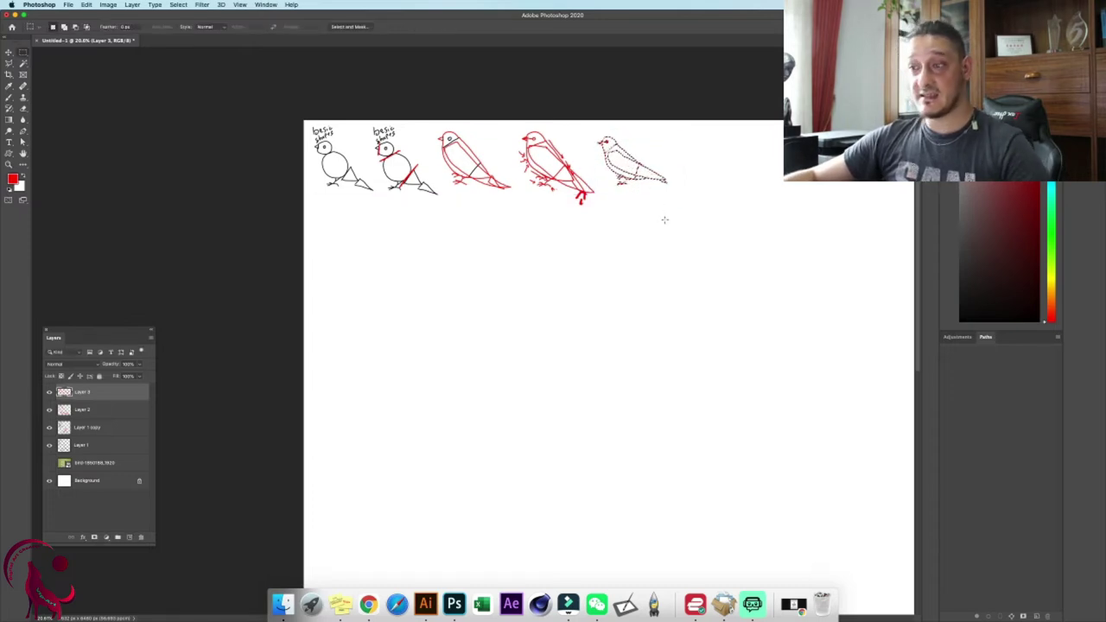
key(super+d)
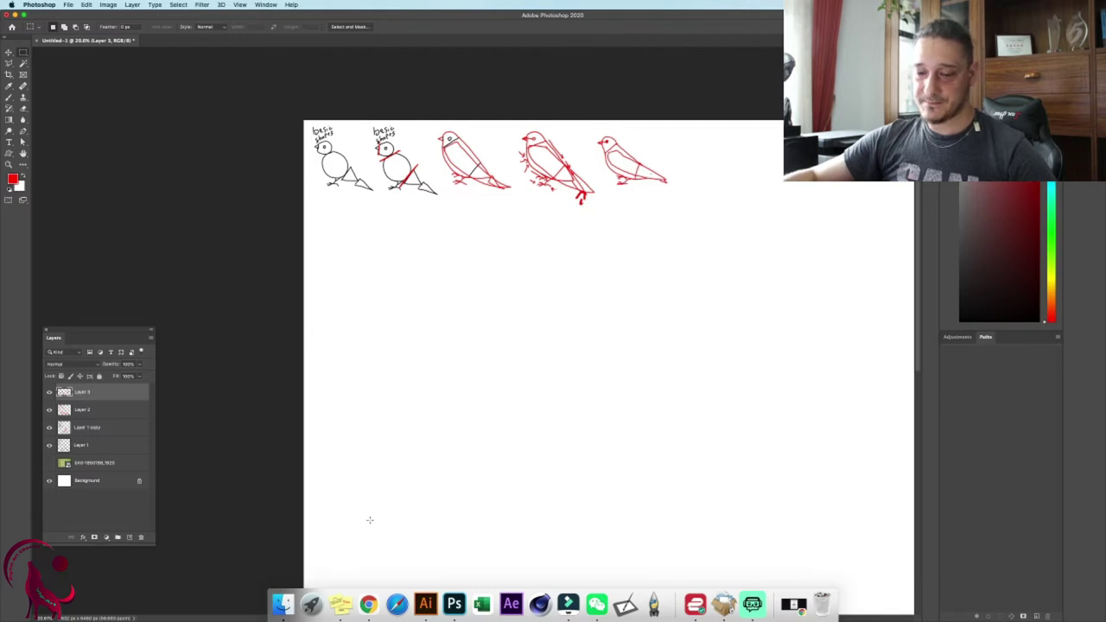
- Place the kingfisher photo from the normal folder into the canvas below the row of sketches
click(284, 603)
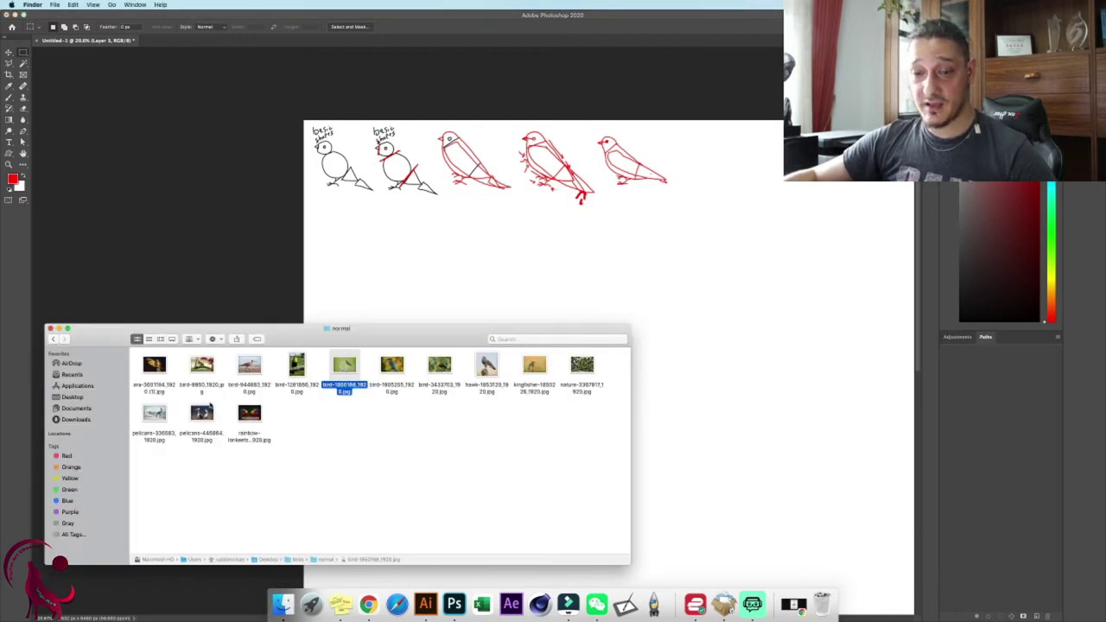
drag(534, 364, 874, 376)
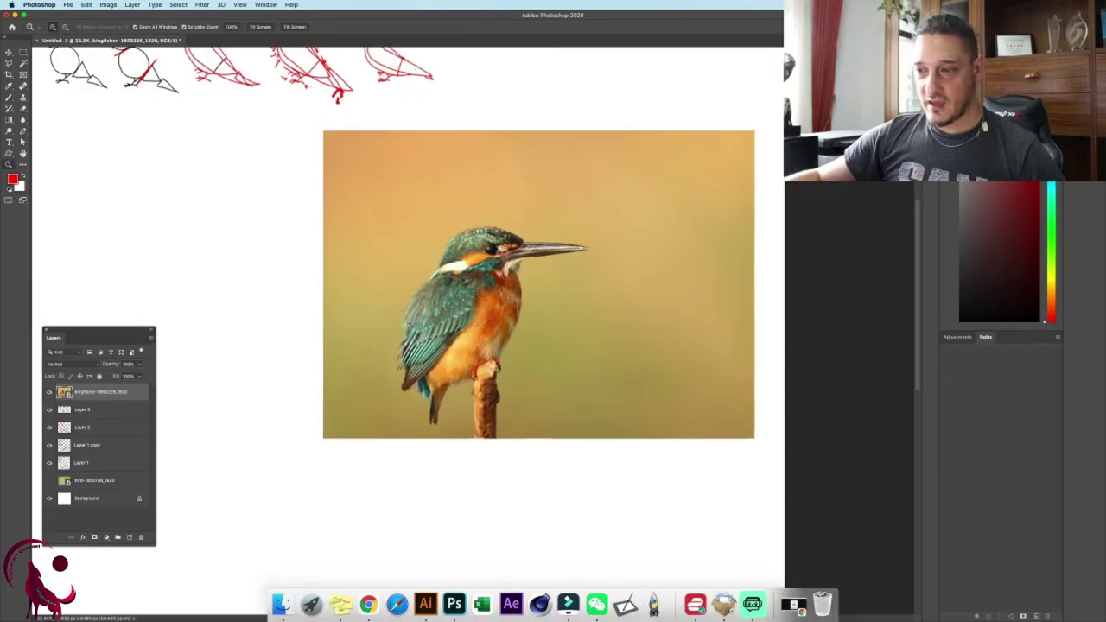
mouse_move(410, 329)
mouse_down()
mouse_move(437, 328)
mouse_move(390, 320)
mouse_up()
drag(377, 279, 393, 370)
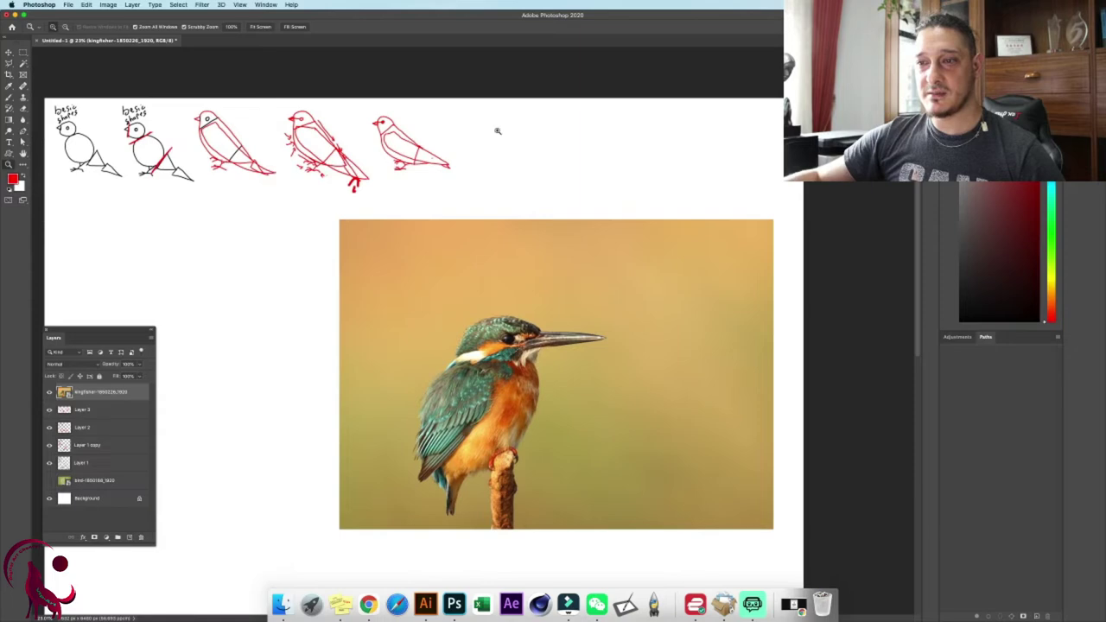
- Mark the contours of the fifth bird sketch on Layer 3 with red strokes and arrows around head, back, breast and tail
mouse_move(392, 122)
mouse_down()
mouse_move(427, 147)
mouse_move(442, 142)
mouse_up()
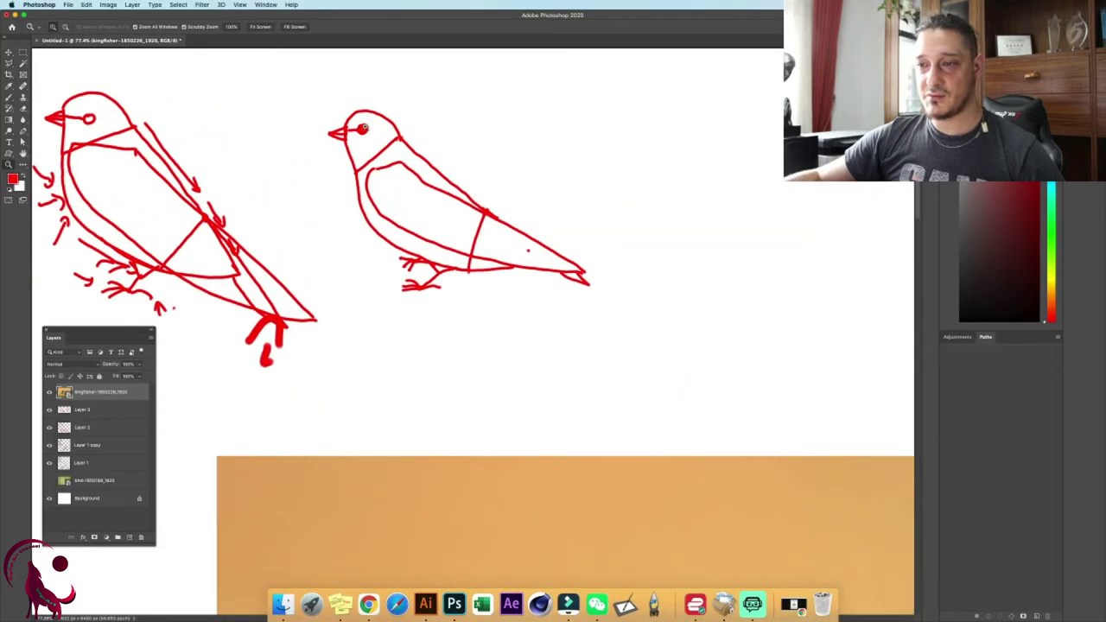
key(b)
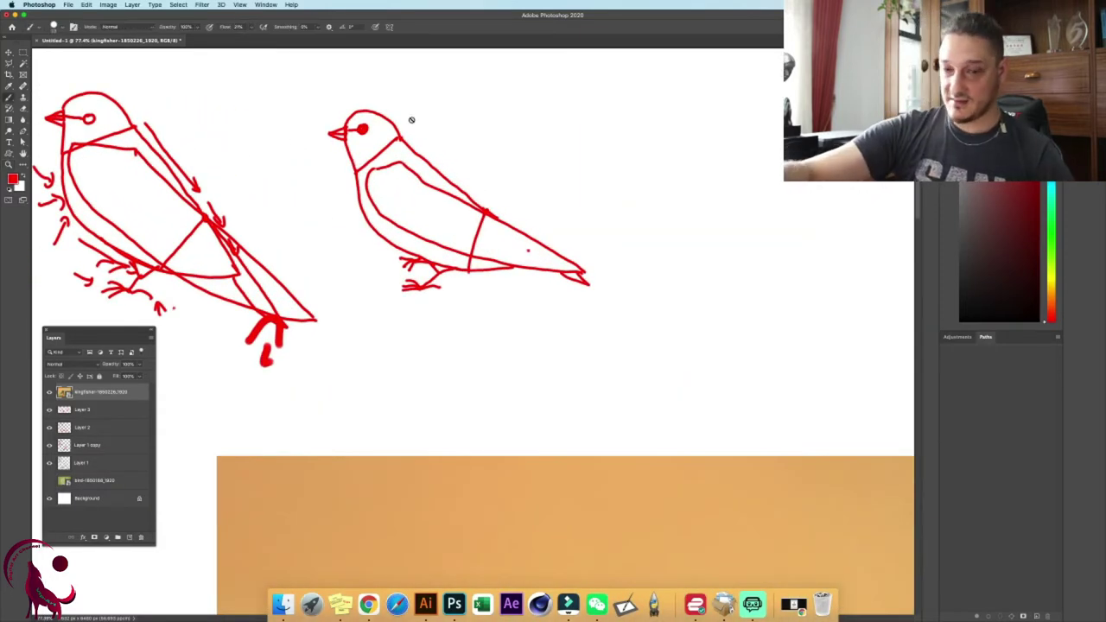
click(109, 413)
mouse_move(411, 74)
mouse_down()
mouse_move(414, 90)
mouse_move(415, 79)
mouse_up()
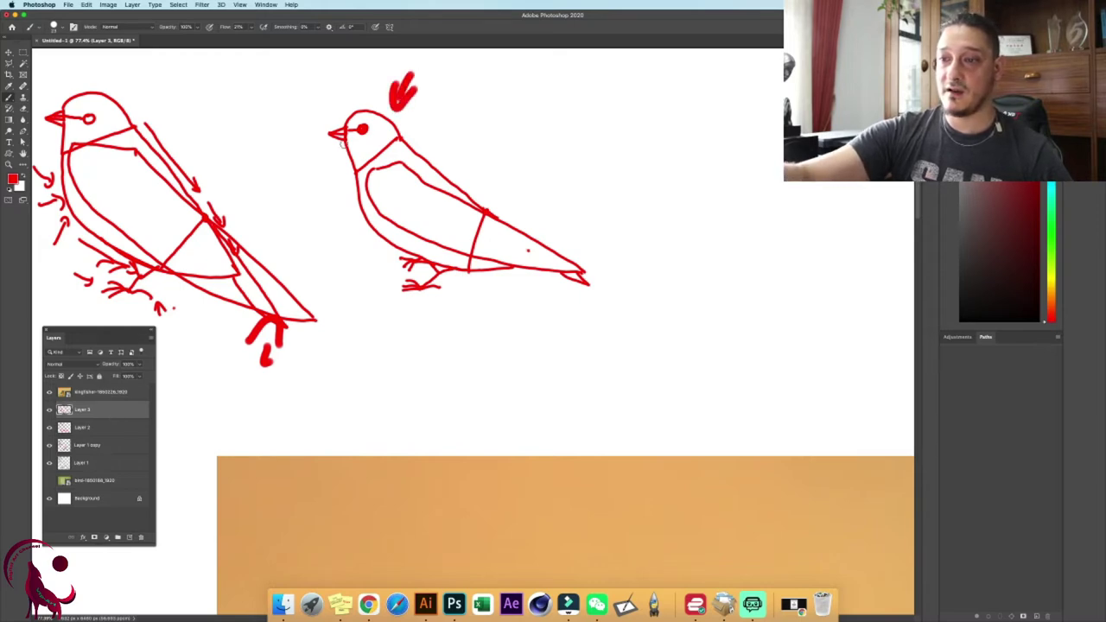
drag(336, 145, 339, 182)
drag(332, 115, 393, 97)
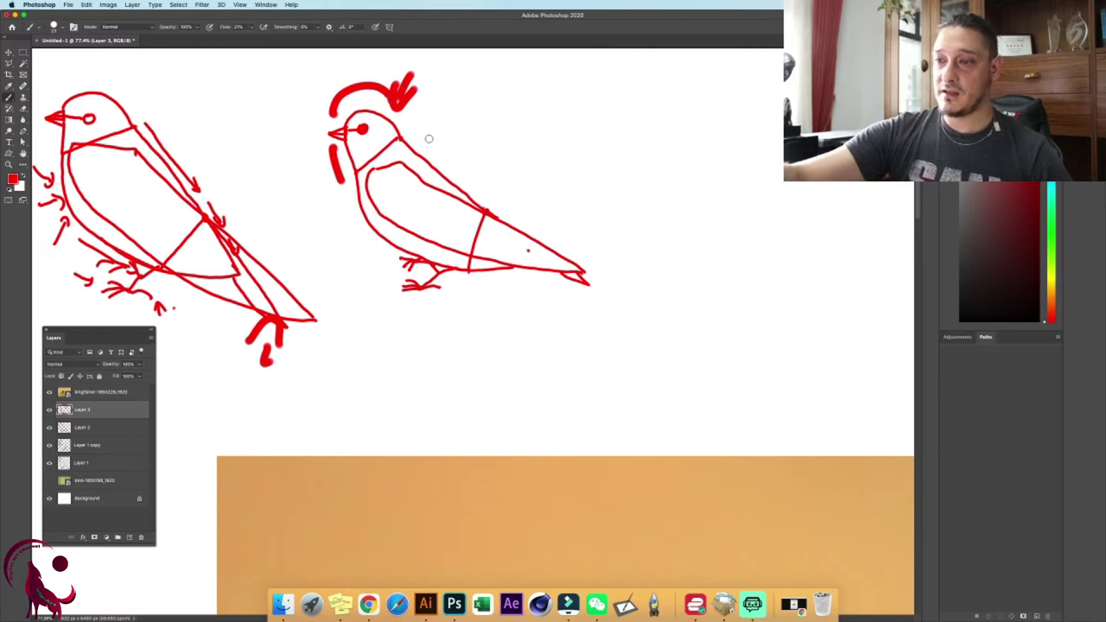
drag(421, 136, 473, 173)
mouse_move(340, 197)
mouse_down()
mouse_move(346, 230)
mouse_move(447, 285)
mouse_up()
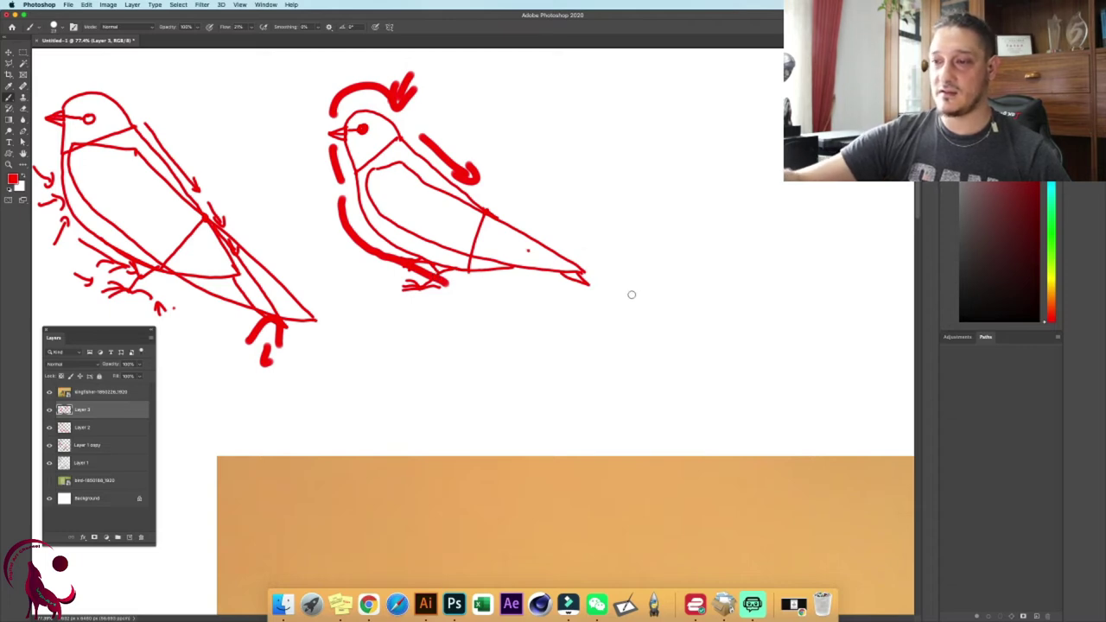
mouse_move(543, 206)
mouse_down()
mouse_move(559, 244)
mouse_move(571, 202)
mouse_up()
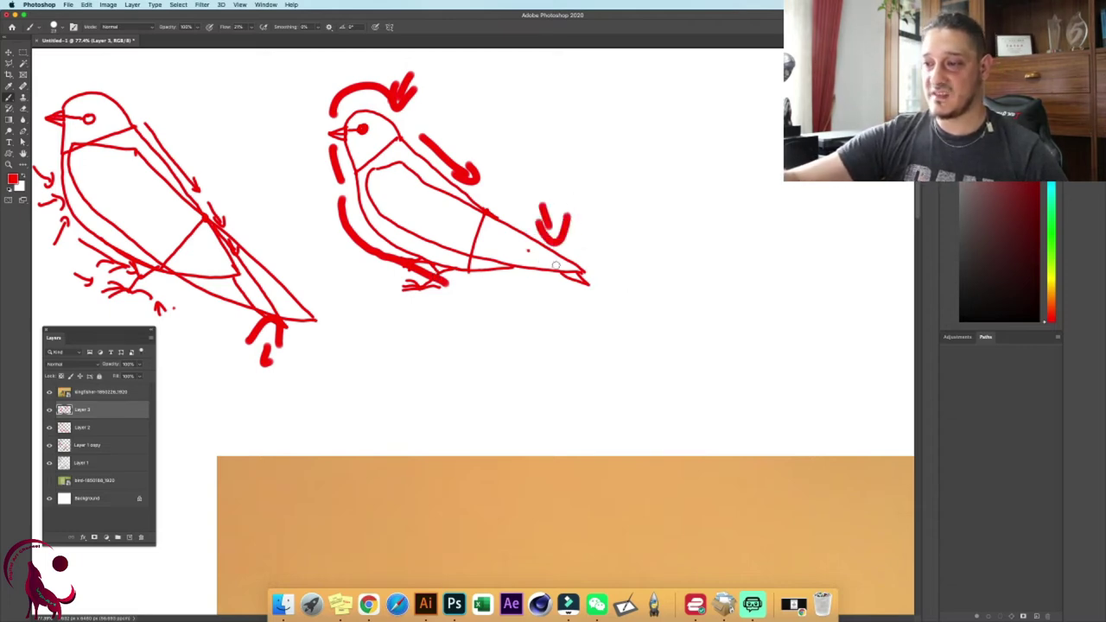
drag(478, 282, 542, 285)
drag(495, 195, 517, 227)
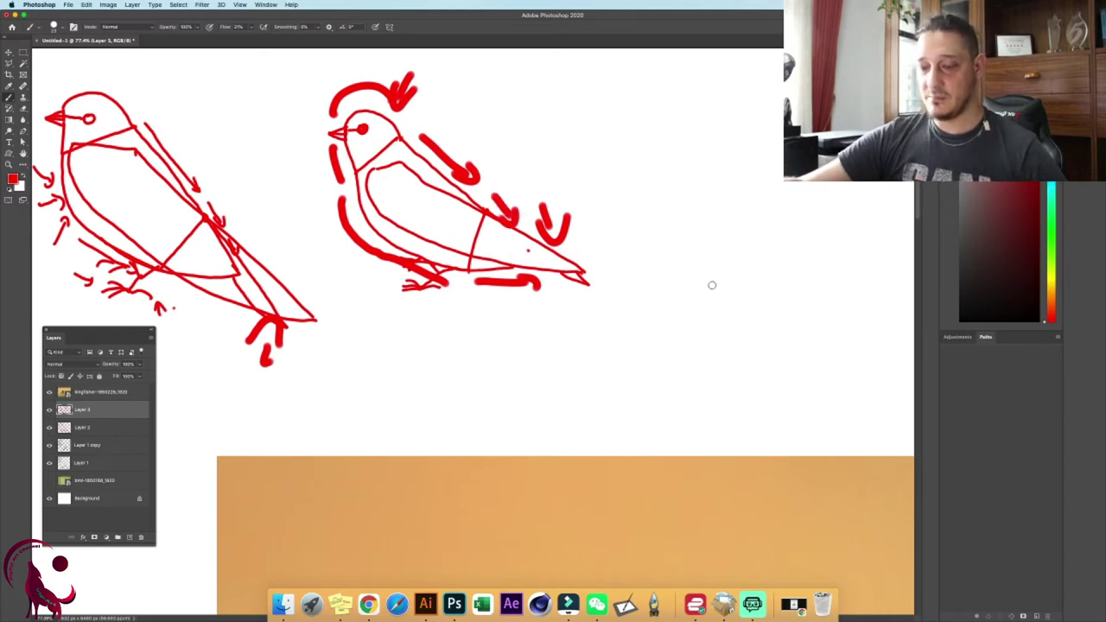
- Undo all the red contour strokes and arrows around the fifth bird sketch
key(super+z)
key(super+z)
key(super+z)
key(super+z)
key(super+z)
key(super+z)
key(super+z)
key(super+z)
key(super+z)
key(super+z)
key(super+z)
key(super+z)
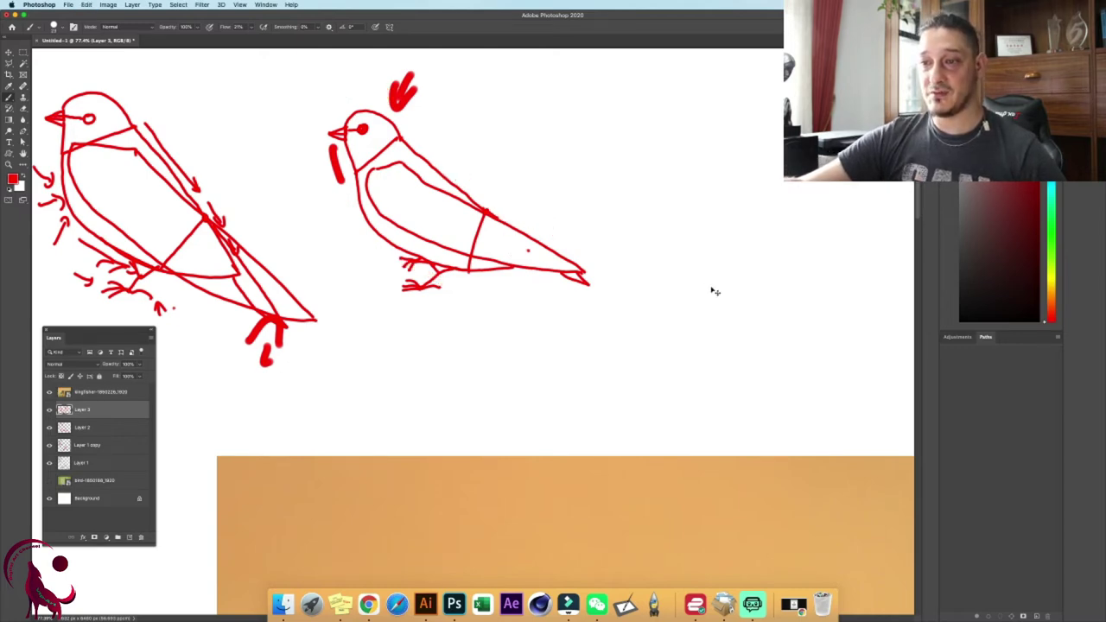
key(super+z)
- Create a layer above the kingfisher photo and draw red dividing lines at the beak base, neck and lower body
scroll(711, 294, down, 15)
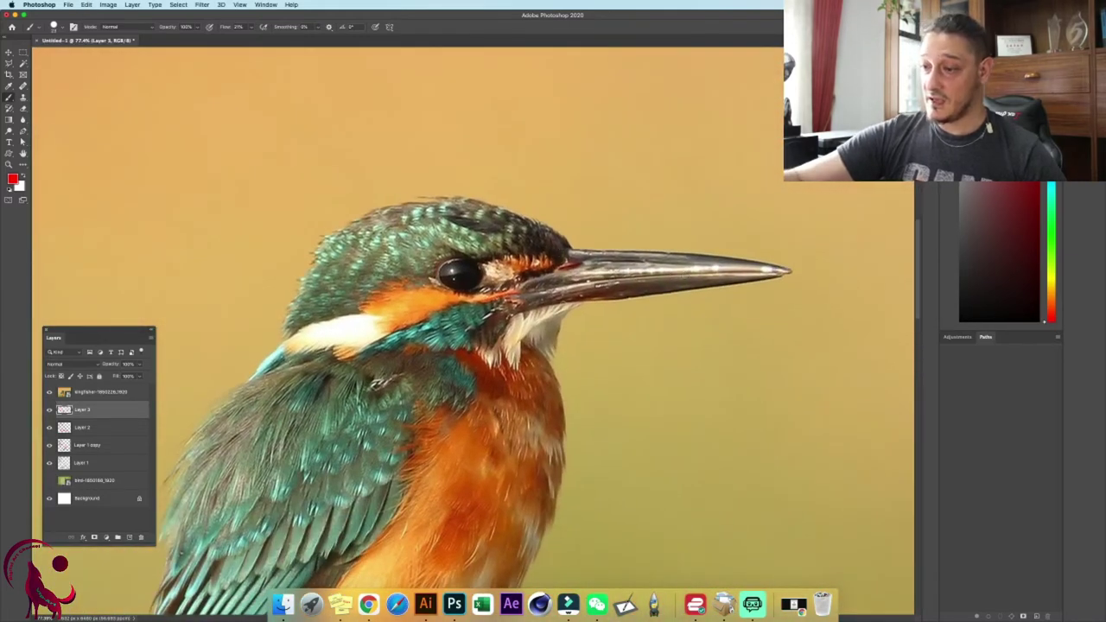
click(102, 391)
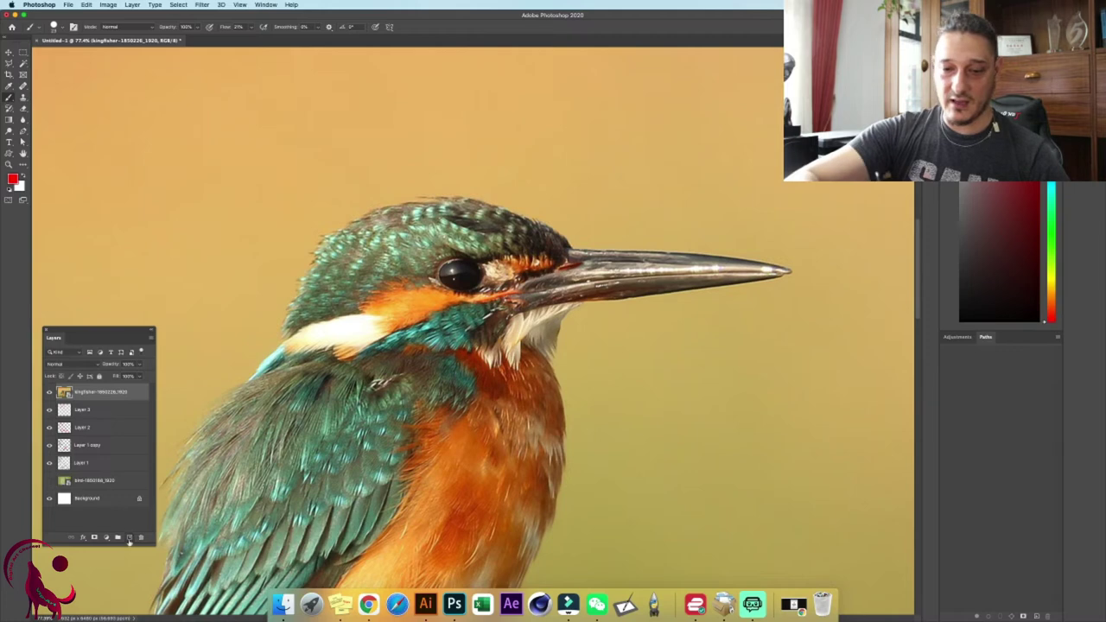
click(130, 537)
drag(562, 237, 562, 298)
drag(295, 334, 526, 354)
scroll(585, 186, down, 10)
drag(272, 277, 416, 343)
mouse_move(606, 259)
mouse_down()
mouse_move(574, 259)
mouse_move(625, 319)
mouse_move(617, 356)
mouse_up()
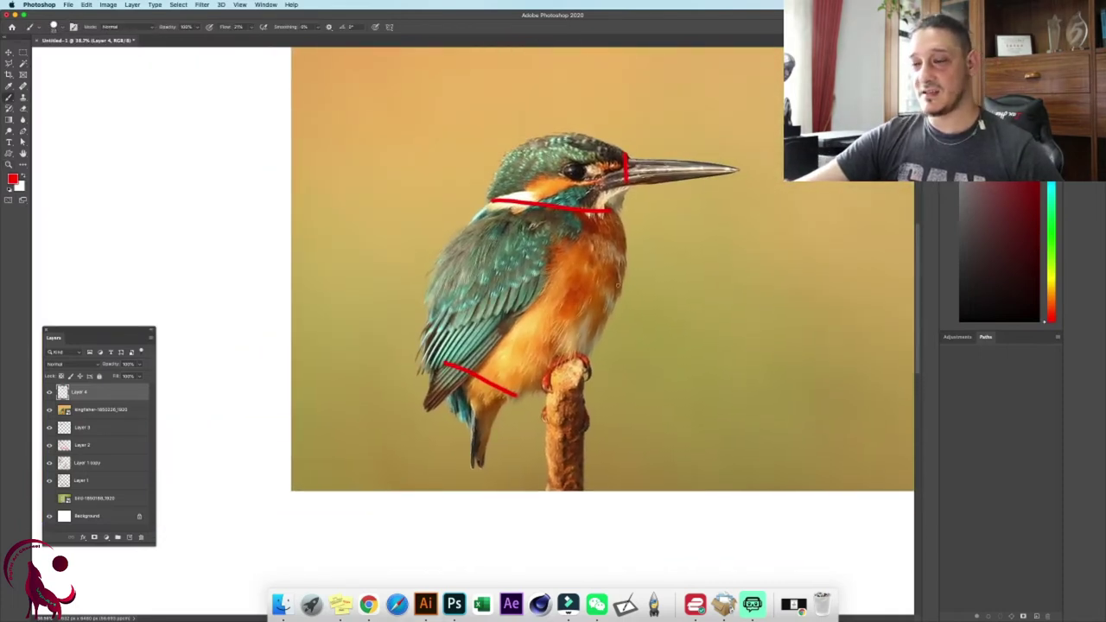
mouse_move(490, 201)
mouse_down()
mouse_move(448, 363)
mouse_move(473, 412)
mouse_up()
key(super+z)
key(super+z)
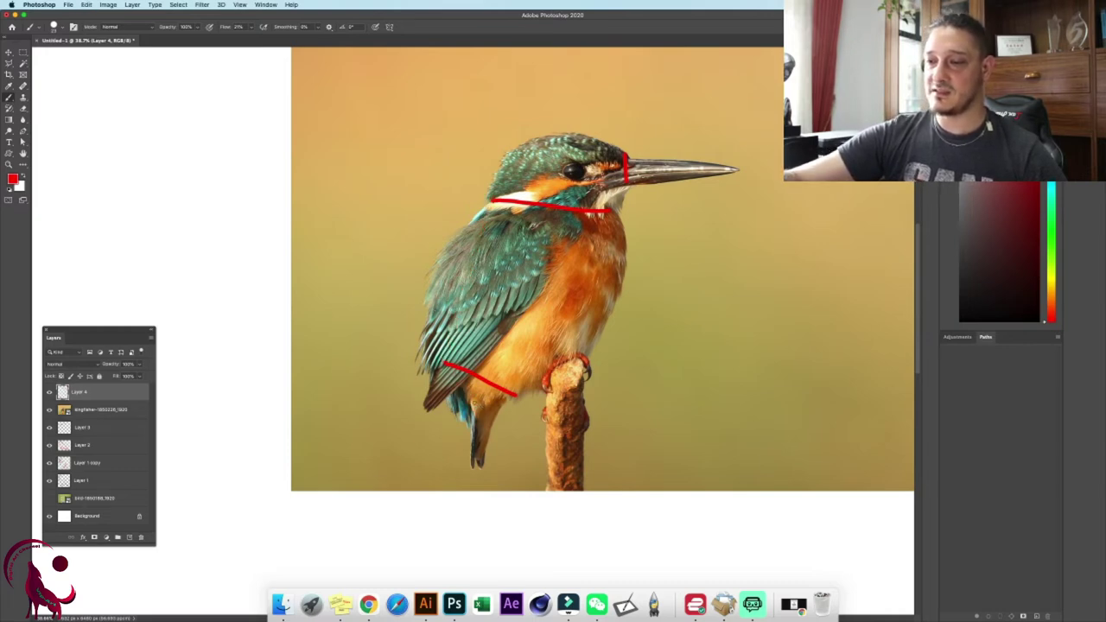
mouse_move(484, 207)
mouse_down()
mouse_move(439, 287)
mouse_move(431, 344)
mouse_move(443, 362)
mouse_move(448, 261)
mouse_move(485, 207)
mouse_up()
key(super+z)
right_click(489, 204)
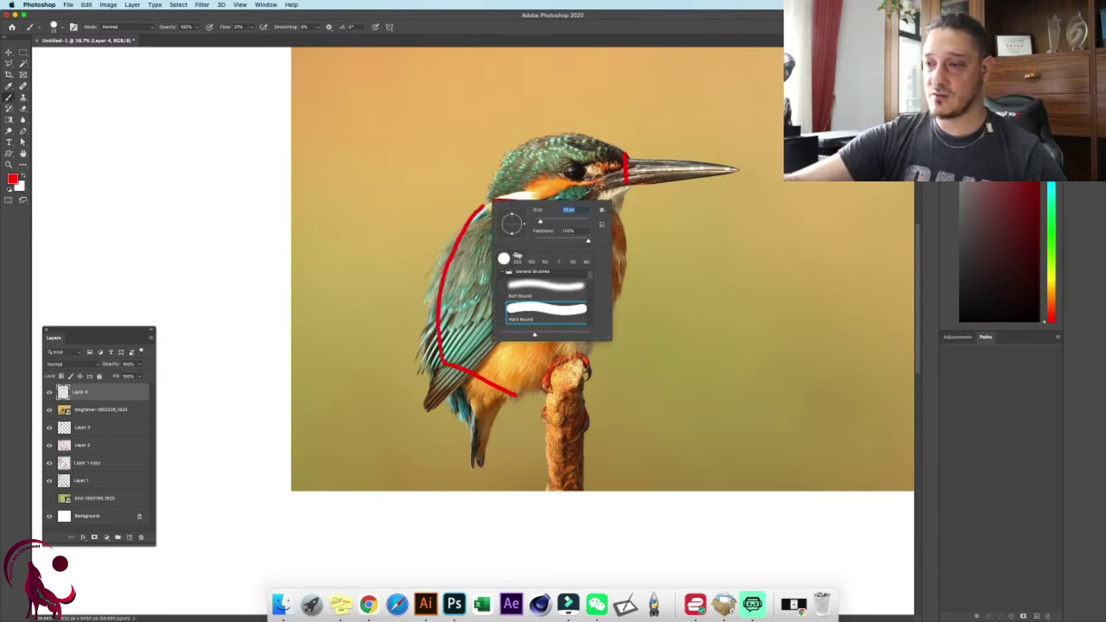
key(super+z)
key(Escape)
- Trace the kingfisher's back, breast and belly in red, joining the neck line to the lower dividing line
mouse_move(489, 202)
mouse_down()
mouse_move(454, 275)
mouse_move(448, 365)
mouse_up()
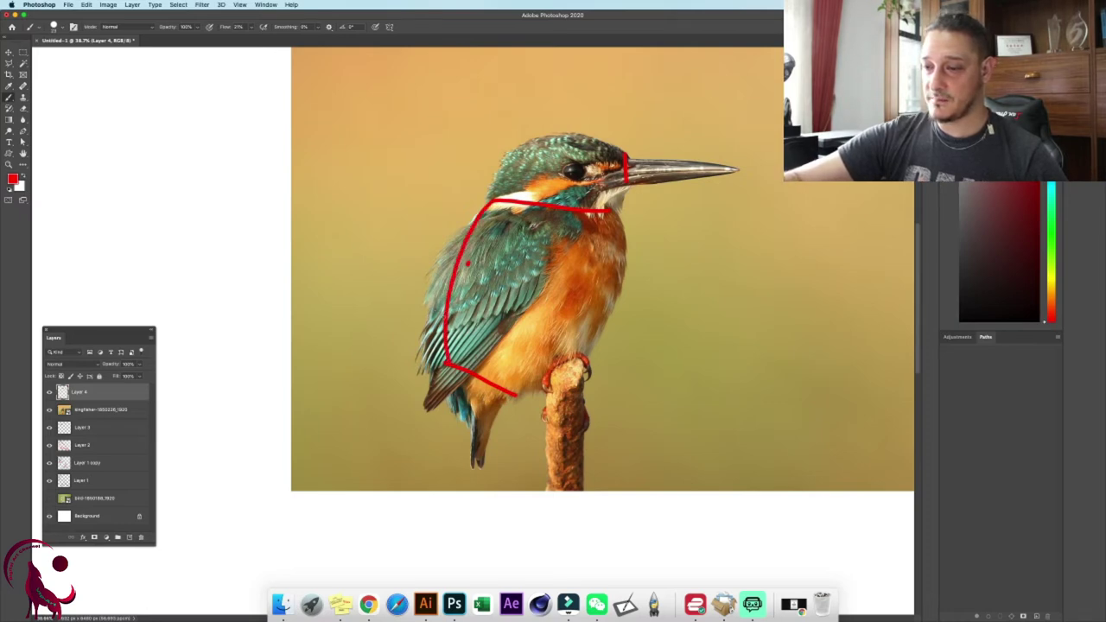
mouse_move(609, 209)
mouse_down()
mouse_move(631, 269)
mouse_move(590, 342)
mouse_up()
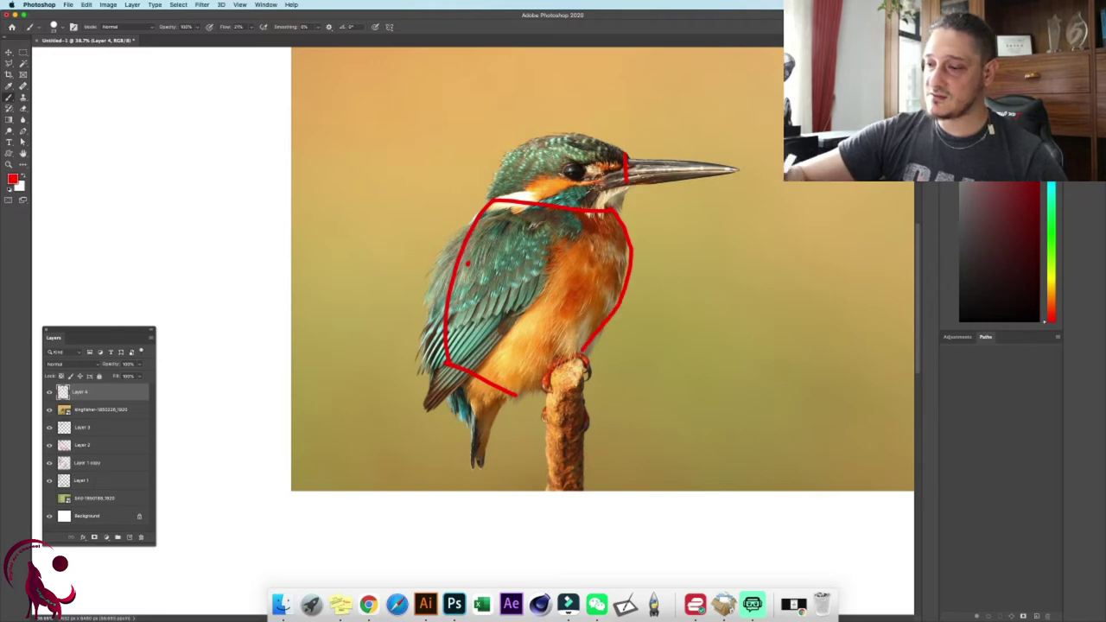
drag(517, 394, 586, 344)
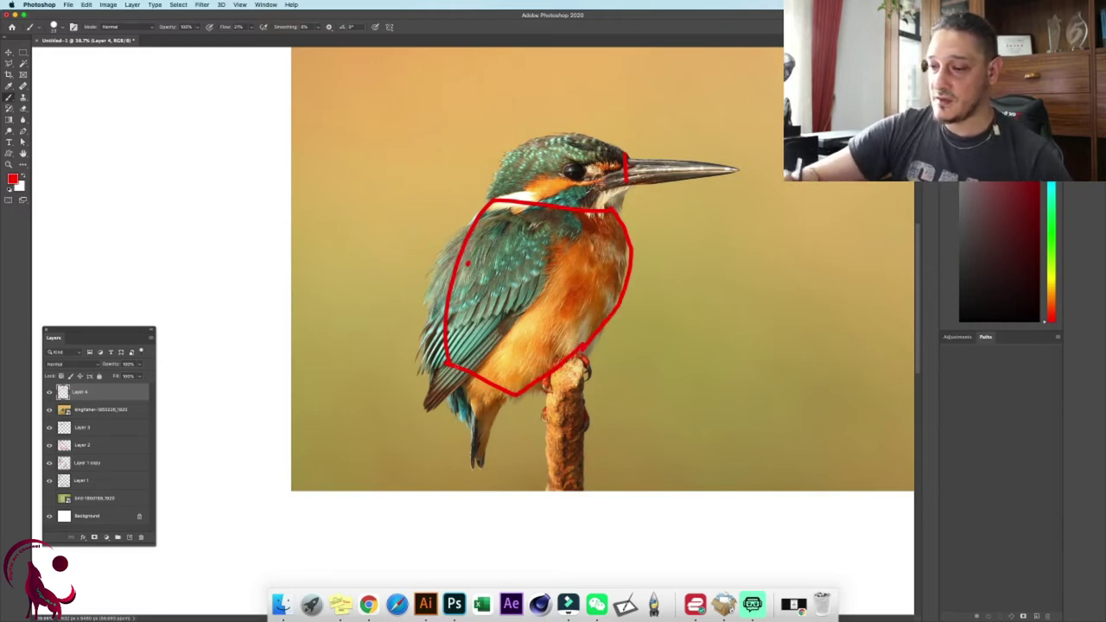
- Draw the kingfisher's pointed tail below the lower dividing line and trace both curved edges of its wing
mouse_move(449, 370)
mouse_down()
mouse_move(477, 424)
mouse_move(515, 396)
mouse_move(463, 407)
mouse_move(476, 470)
mouse_move(505, 406)
mouse_up()
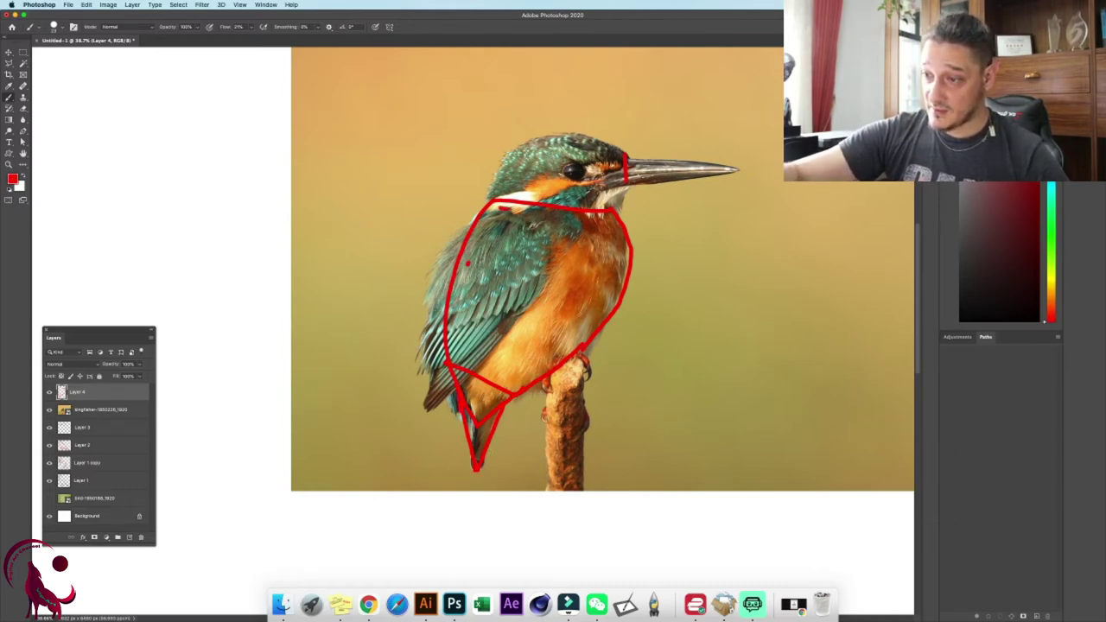
mouse_move(550, 227)
mouse_down()
mouse_move(547, 296)
mouse_move(522, 334)
mouse_move(420, 412)
mouse_up()
mouse_move(475, 216)
mouse_down()
mouse_move(428, 302)
mouse_move(420, 411)
mouse_up()
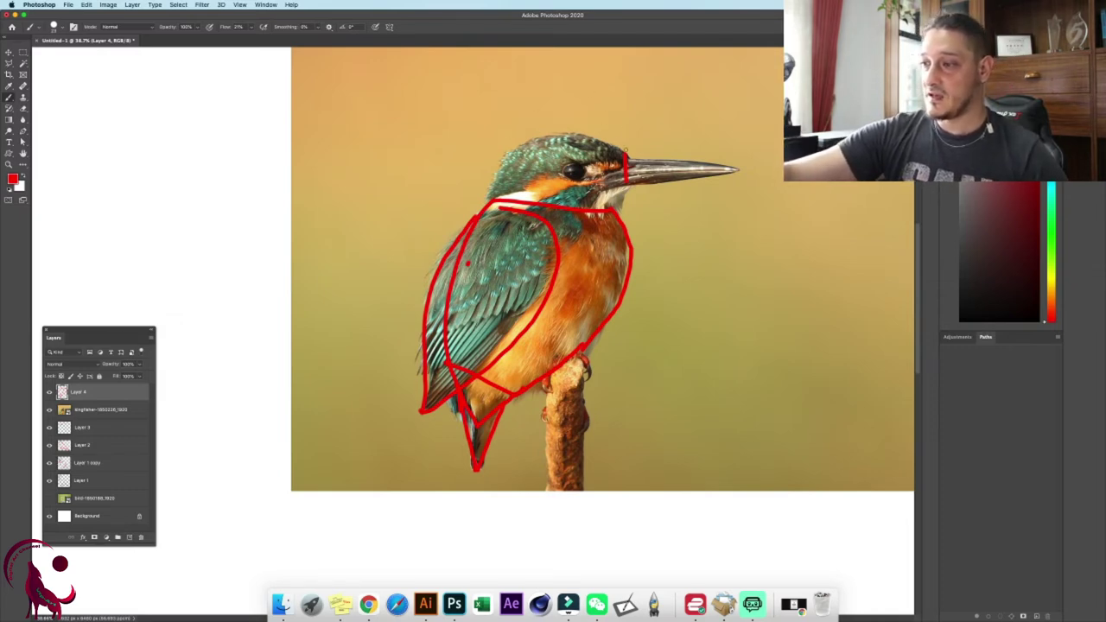
mouse_move(442, 104)
mouse_down()
mouse_move(476, 82)
mouse_move(493, 89)
mouse_move(513, 129)
mouse_up()
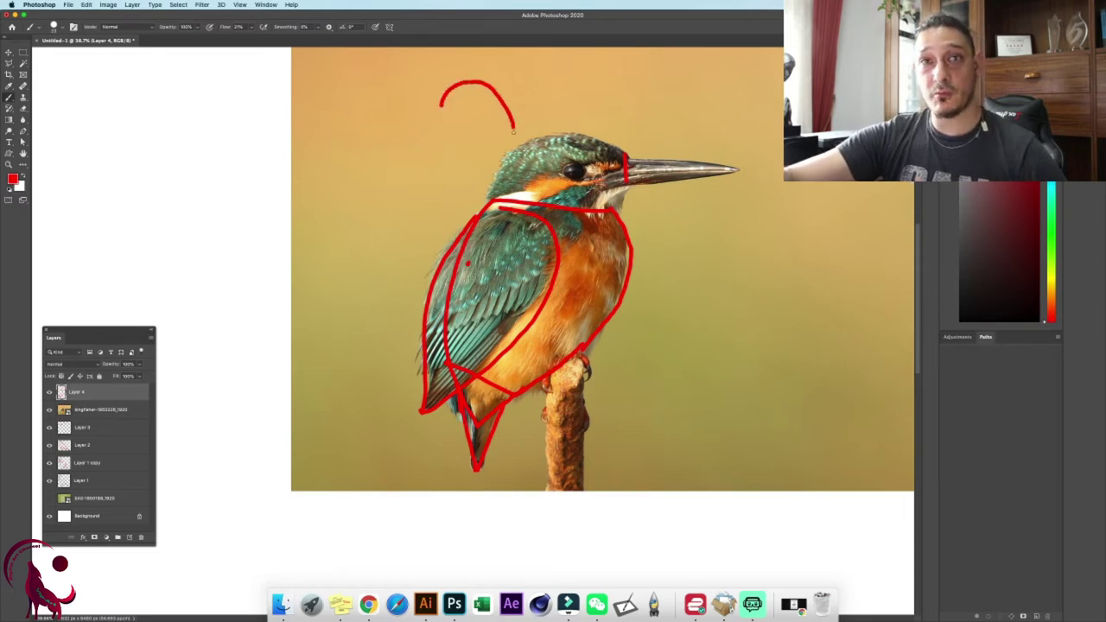
key(super+z)
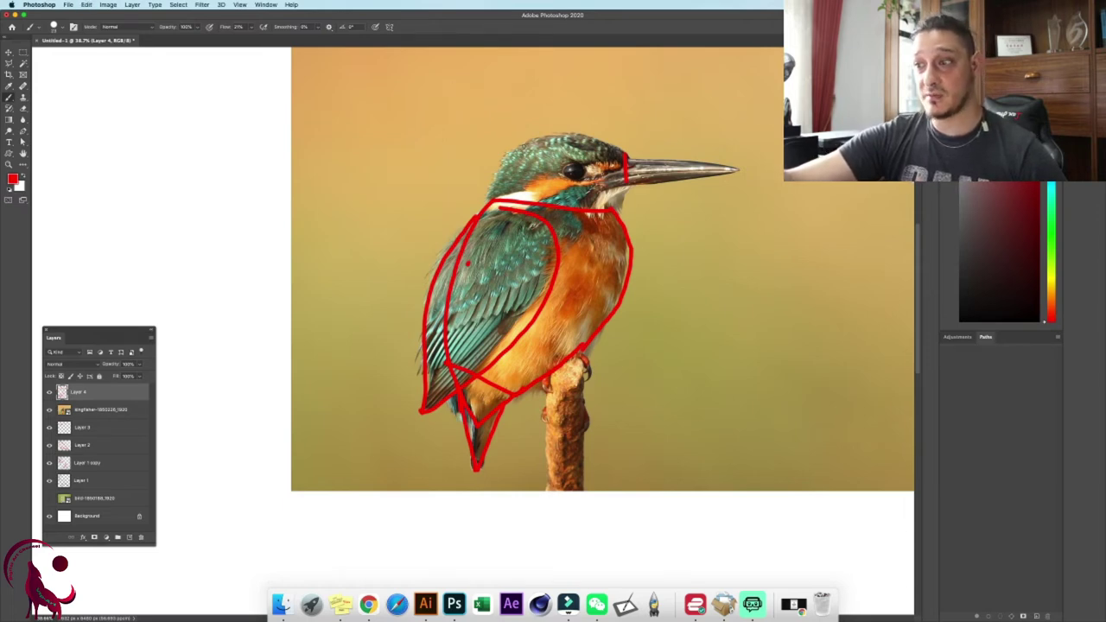
drag(466, 113, 506, 119)
key(super+z)
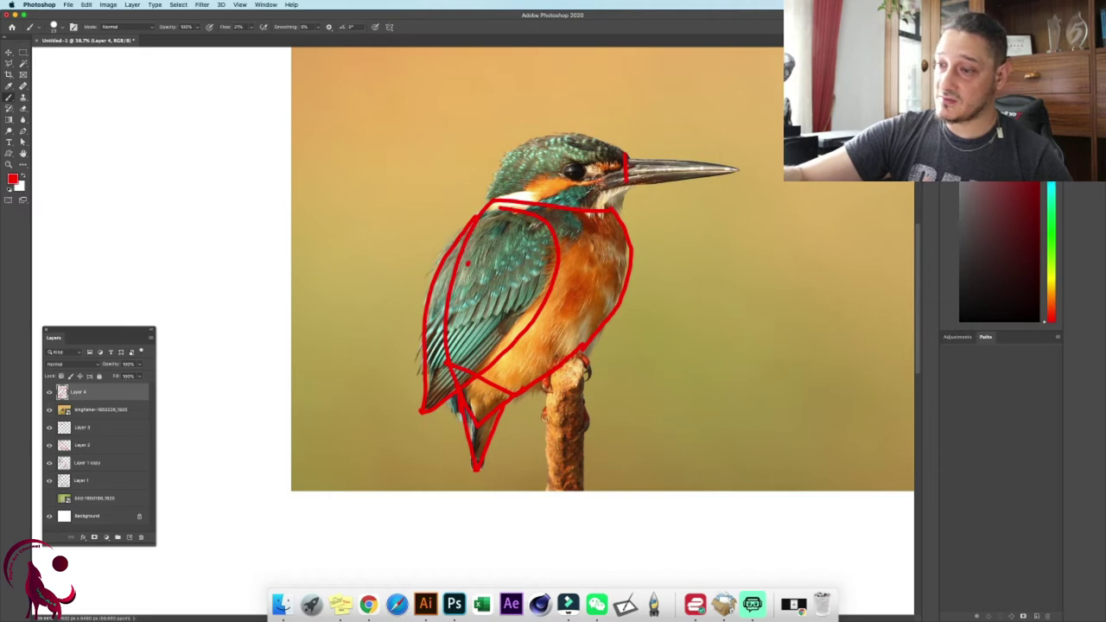
mouse_move(494, 201)
mouse_down()
mouse_move(500, 178)
mouse_move(537, 140)
mouse_move(579, 135)
mouse_move(605, 148)
mouse_up()
key(super+z)
- Trace the kingfisher's head curve, long beak, eye and the feet gripping the branch in red
mouse_move(498, 197)
mouse_down()
mouse_move(503, 171)
mouse_move(566, 131)
mouse_move(605, 132)
mouse_move(626, 157)
mouse_move(619, 212)
mouse_move(630, 176)
mouse_move(744, 170)
mouse_up()
drag(627, 157, 745, 170)
drag(624, 190, 744, 172)
mouse_move(574, 162)
mouse_down()
mouse_move(573, 179)
mouse_move(576, 162)
mouse_up()
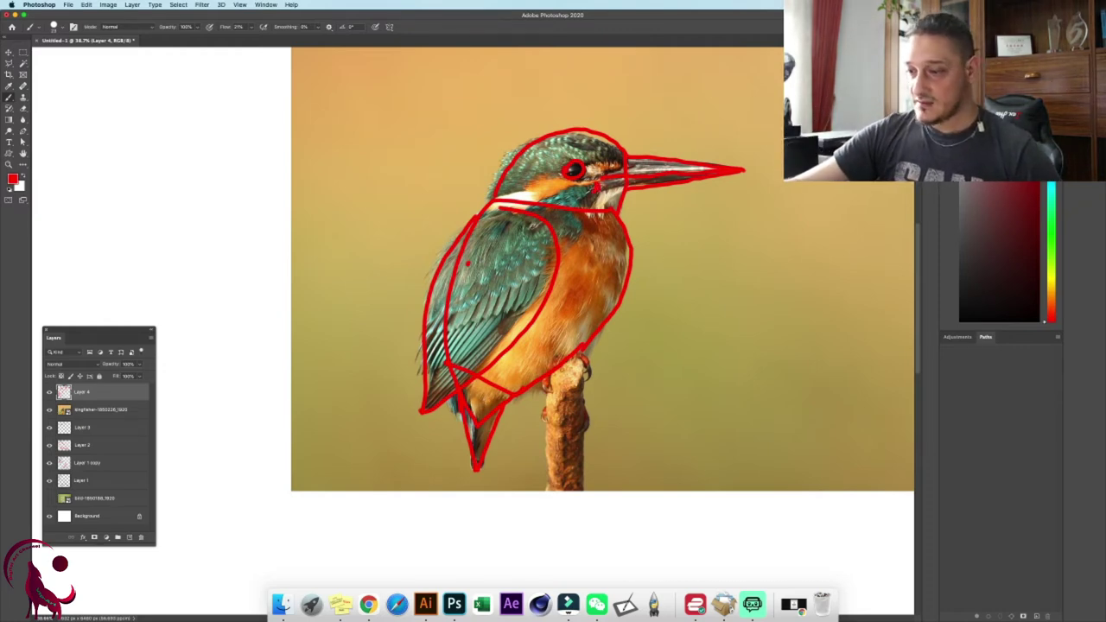
drag(545, 381, 560, 394)
drag(579, 353, 594, 383)
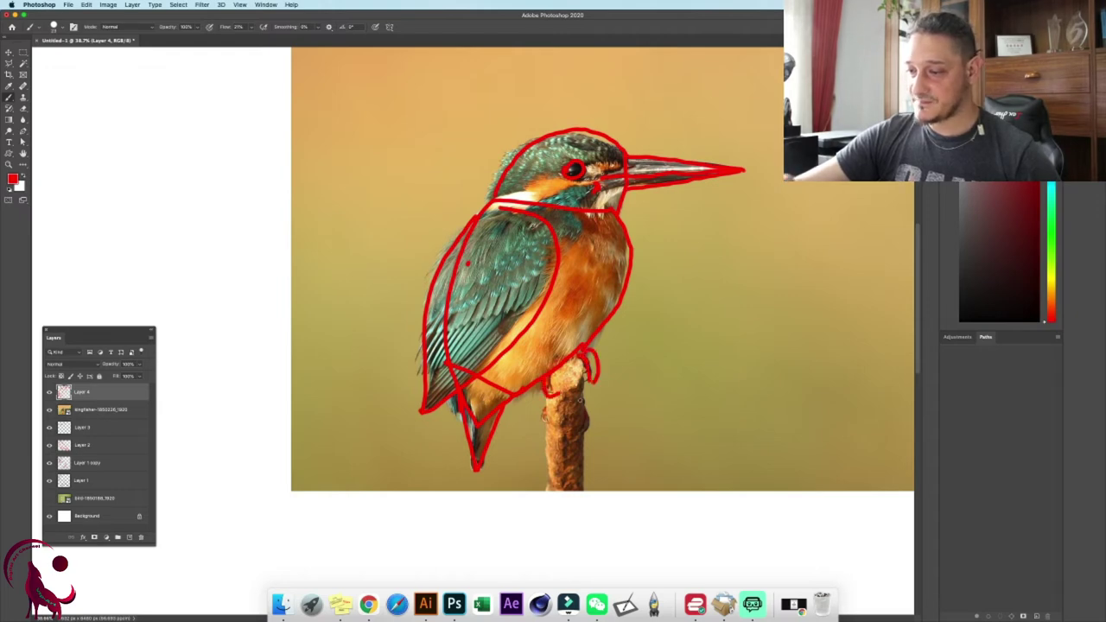
- Hide the kingfisher photo and scale the traced sketch down to the end of the sketch row
scroll(615, 380, down, 5)
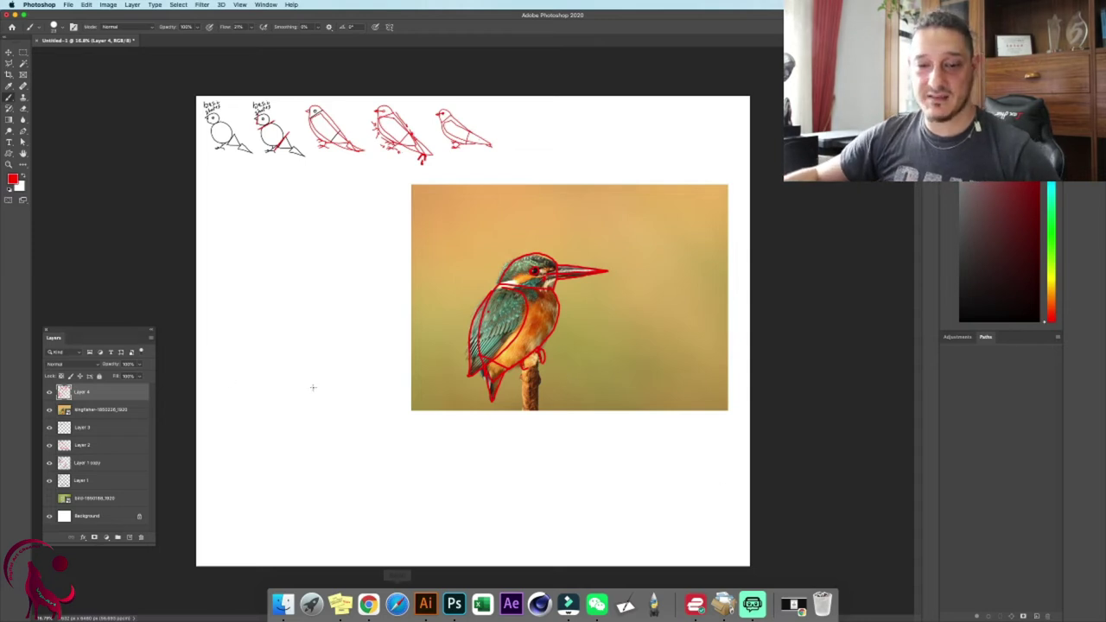
click(49, 410)
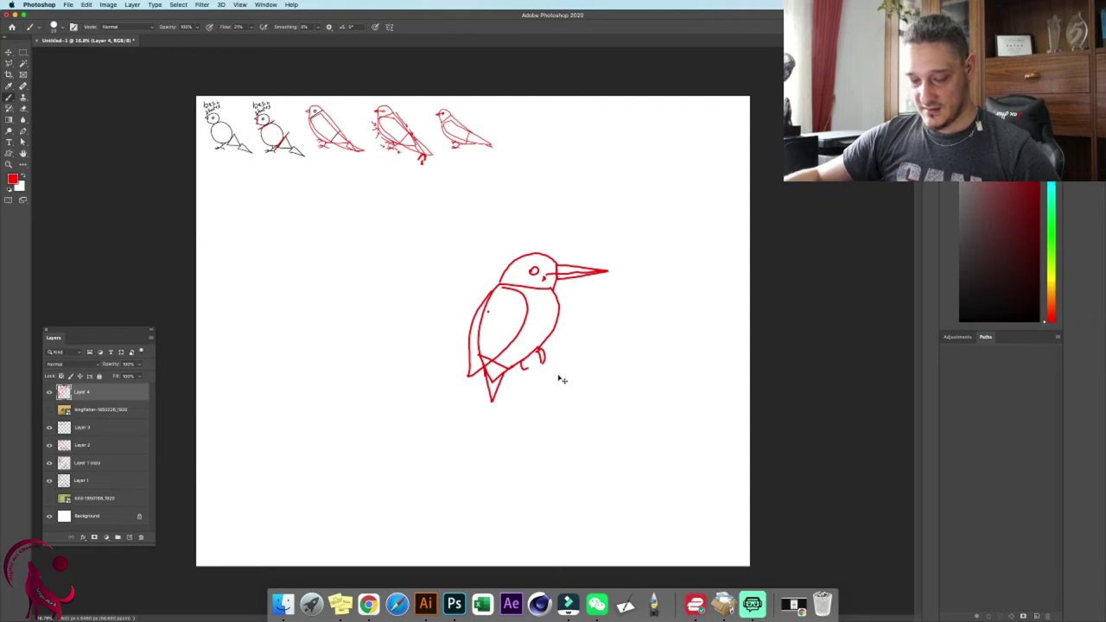
key(super+t)
mouse_move(609, 401)
mouse_down()
mouse_move(514, 303)
mouse_move(542, 152)
mouse_move(572, 176)
mouse_up()
key(Return)
- Add red arrows at the backs and heads of the last two bird sketches to compare their contours
key(z)
mouse_move(534, 123)
mouse_down()
mouse_move(578, 150)
mouse_move(567, 147)
mouse_up()
key(b)
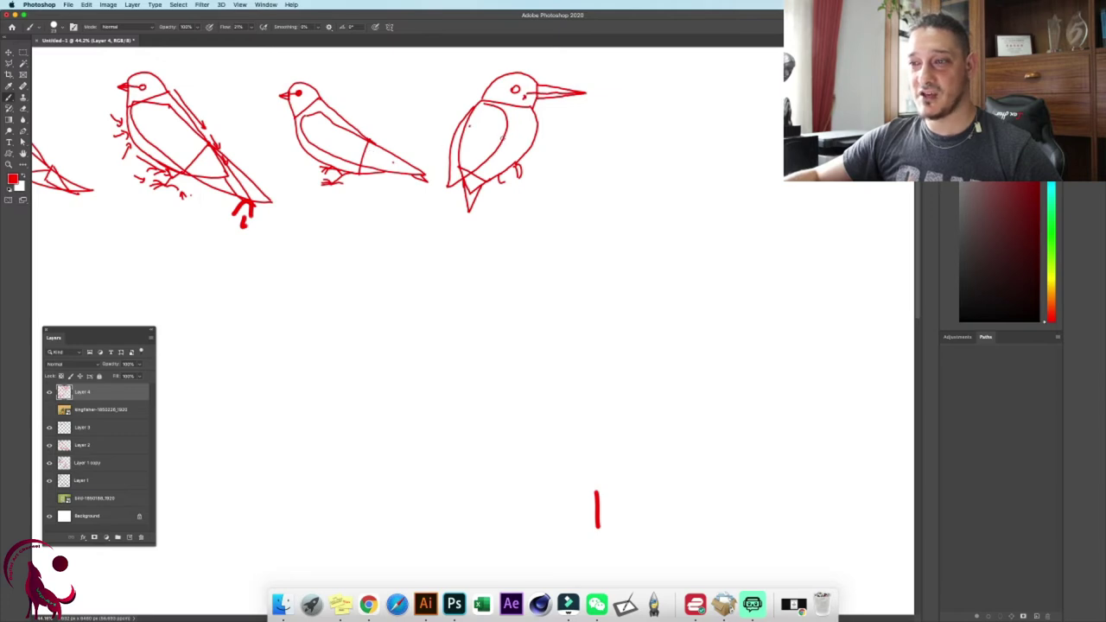
mouse_move(352, 83)
mouse_down()
mouse_move(351, 102)
mouse_move(362, 93)
mouse_up()
drag(440, 85, 449, 102)
drag(461, 84, 447, 112)
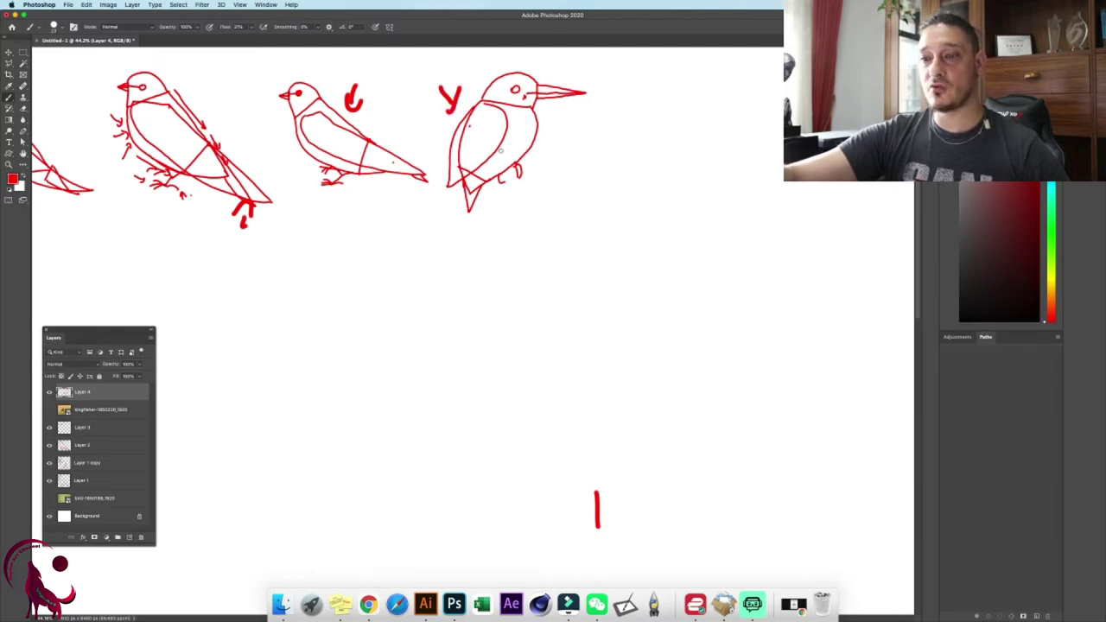
drag(493, 63, 503, 70)
drag(497, 73, 508, 63)
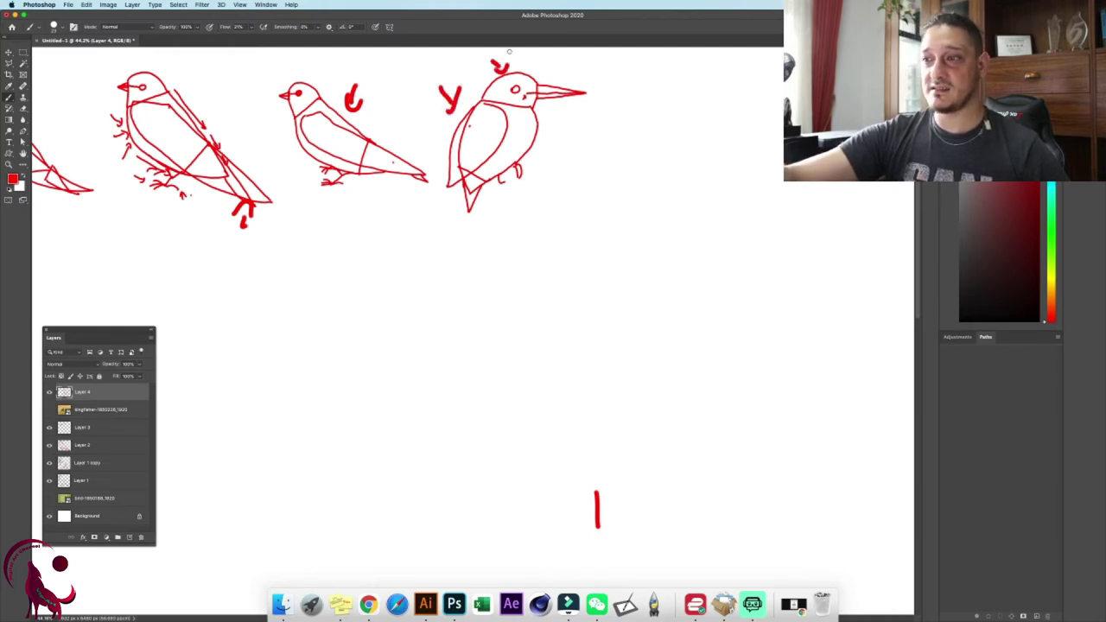
mouse_move(317, 58)
mouse_down()
mouse_move(311, 74)
mouse_move(325, 62)
mouse_move(270, 92)
mouse_up()
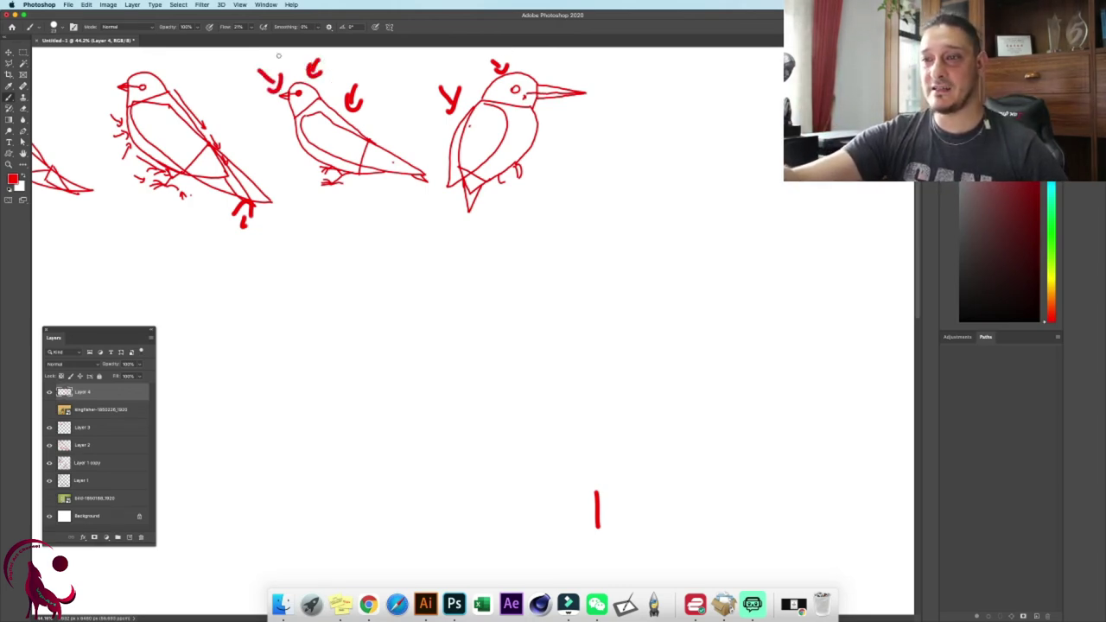
- Undo the red comparison arrows around the last two bird sketches
key(super+z)
key(super+z)
key(super+z)
key(super+z)
key(super+z)
key(super+z)
key(super+z)
key(super+z)
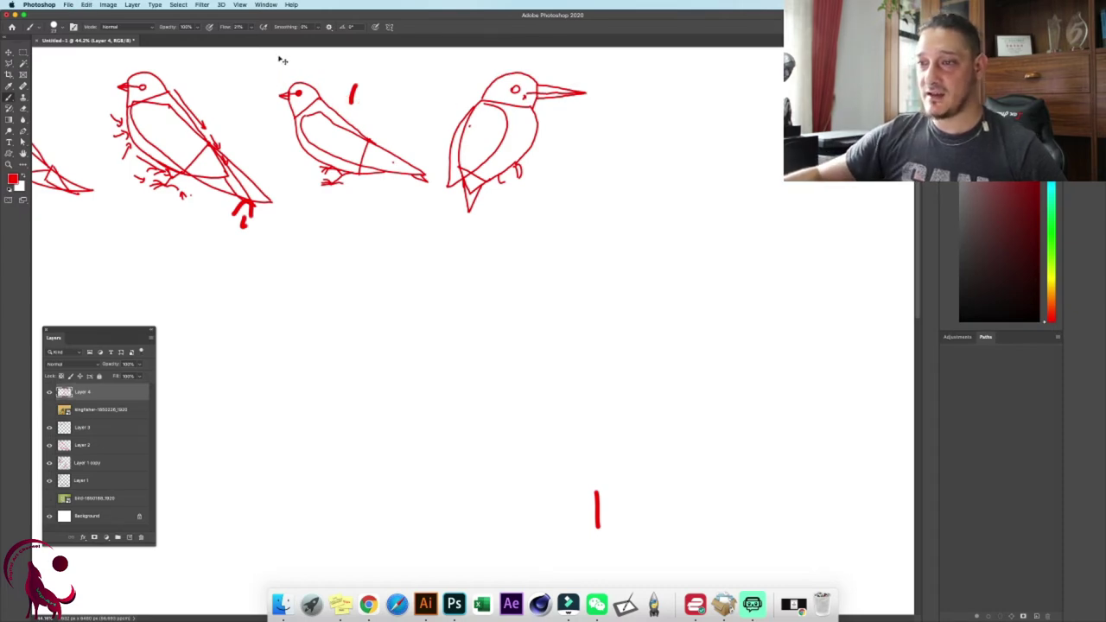
key(super+z)
- Erase the stray red stroke on Layer 3 below the sketches and delete the two hidden bird photo layers
drag(71, 428, 97, 417)
click(90, 427)
key(e)
drag(623, 483, 625, 504)
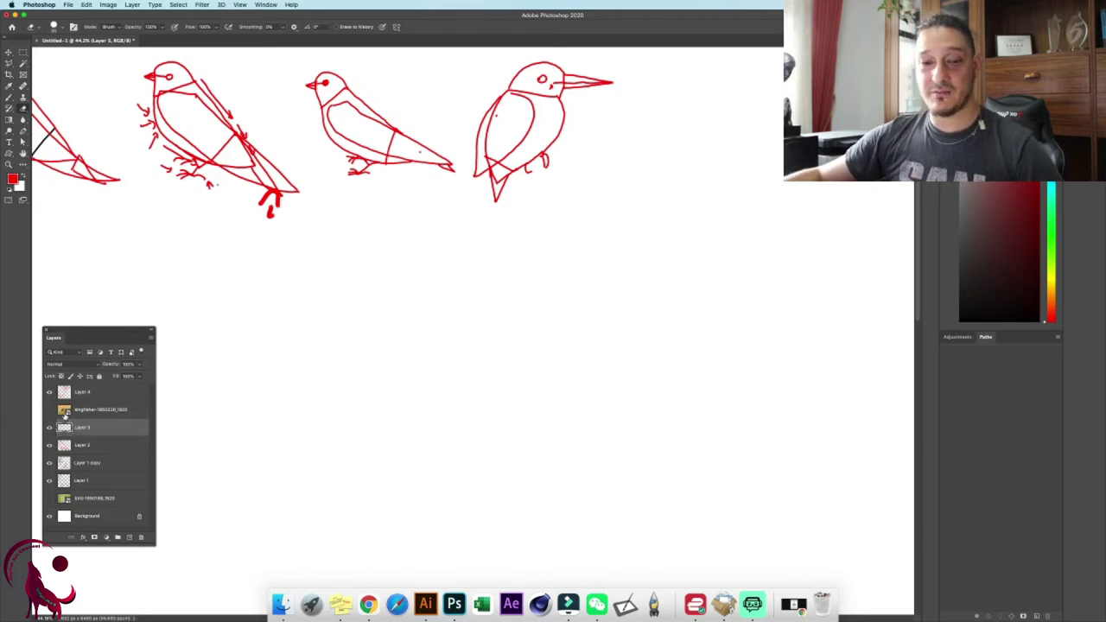
click(69, 412)
drag(95, 413, 141, 530)
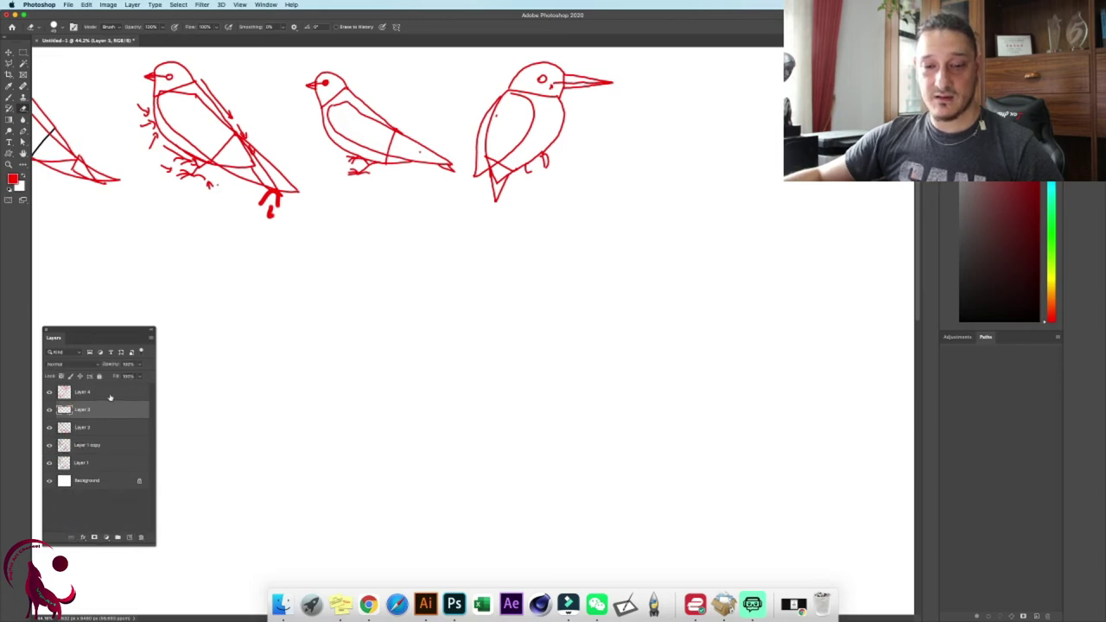
- Place the hawk photo hawk-1853120_1920 from the normal folder onto the canvas above Layer 4
click(110, 397)
key(z)
drag(454, 457, 410, 487)
key(e)
click(282, 605)
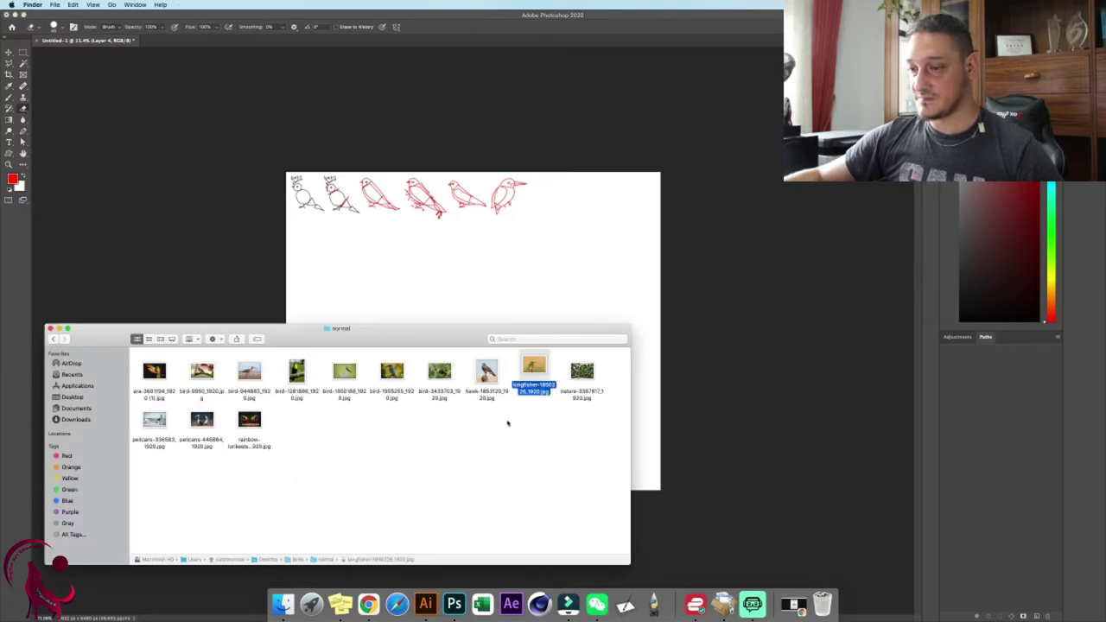
mouse_move(487, 374)
mouse_down()
mouse_move(490, 319)
mouse_move(596, 329)
mouse_up()
key(Return)
key(b)
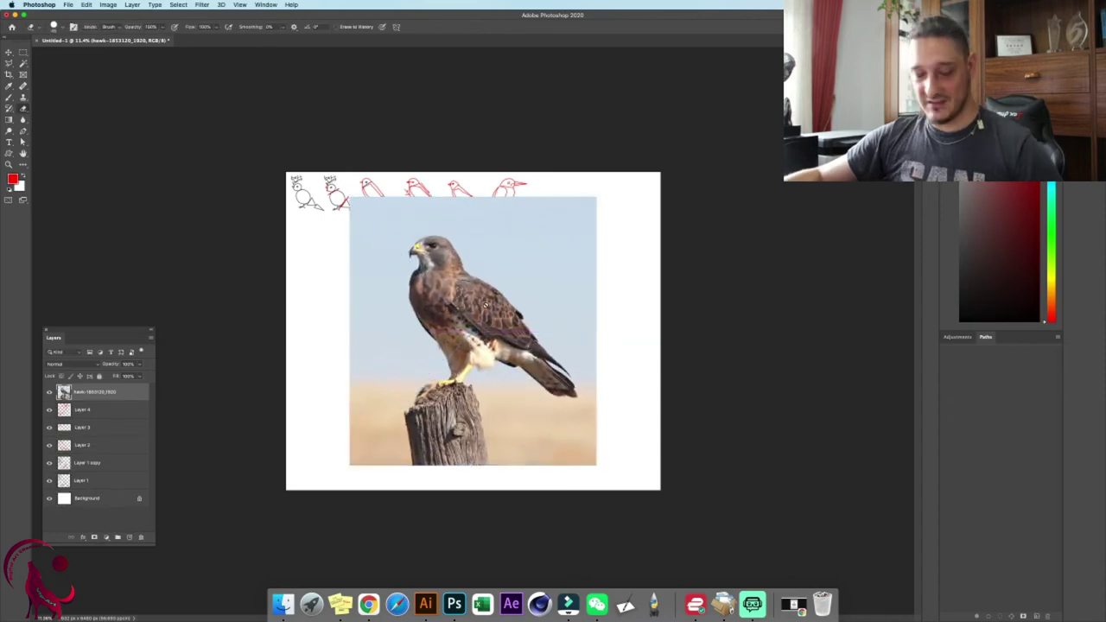
- Add a new layer above the hawk photo and draw red dividing lines at the beak, neck and base of the tail
key(z)
drag(486, 305, 504, 304)
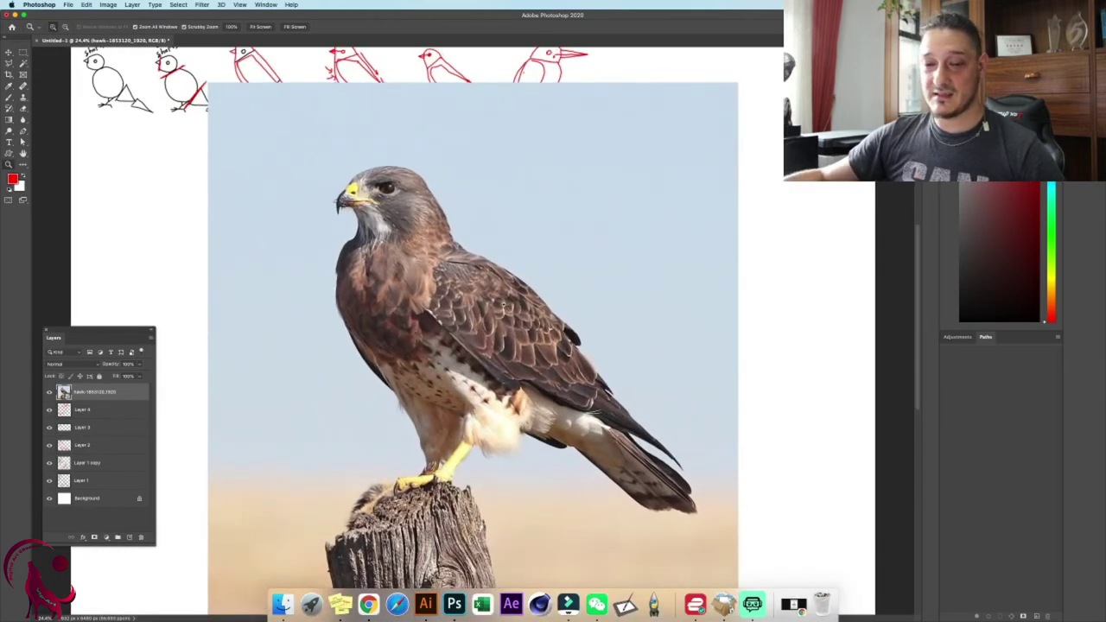
click(130, 538)
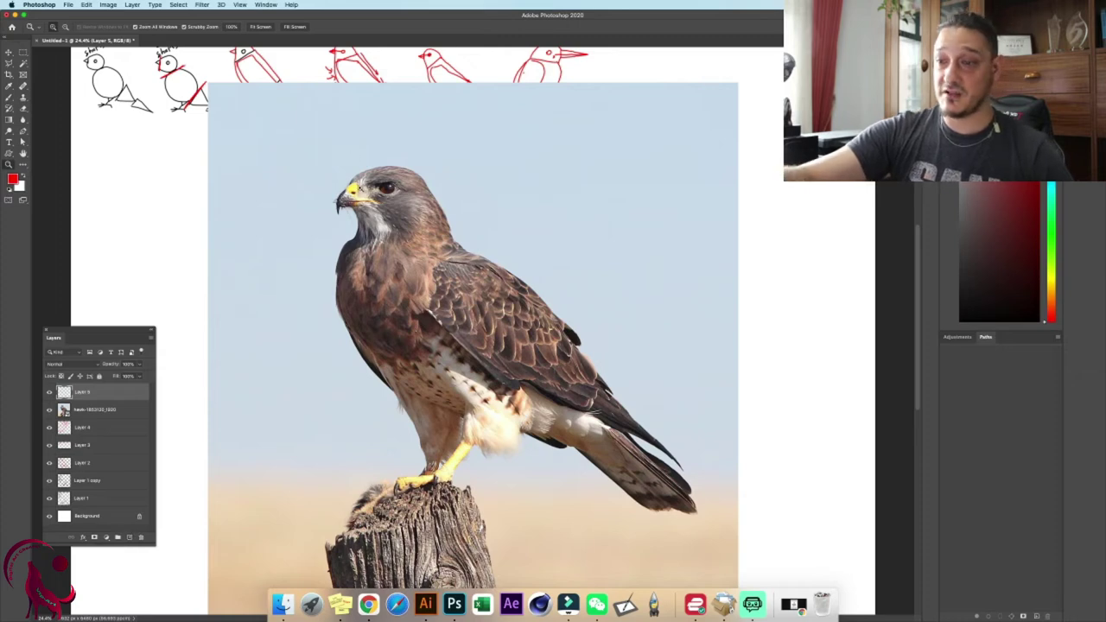
key(b)
mouse_move(362, 182)
mouse_down()
mouse_move(363, 207)
mouse_move(459, 243)
mouse_up()
drag(526, 431, 581, 356)
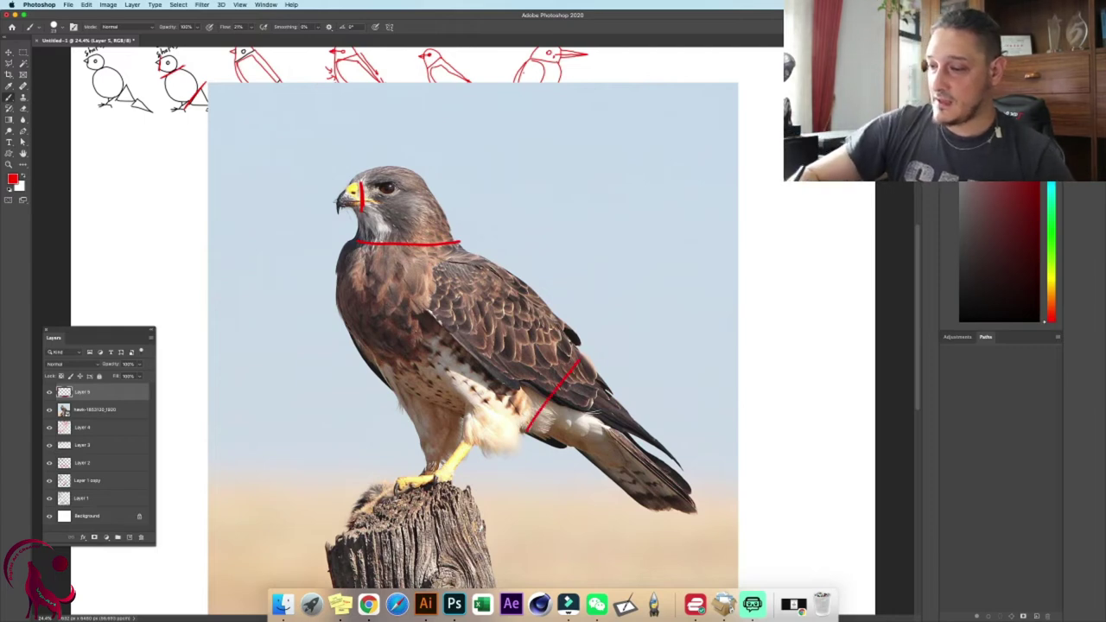
- Mark the hawk's chest with a red arrow and trace the chest, belly and back contours between the neck and tail dividing lines
drag(273, 280, 329, 305)
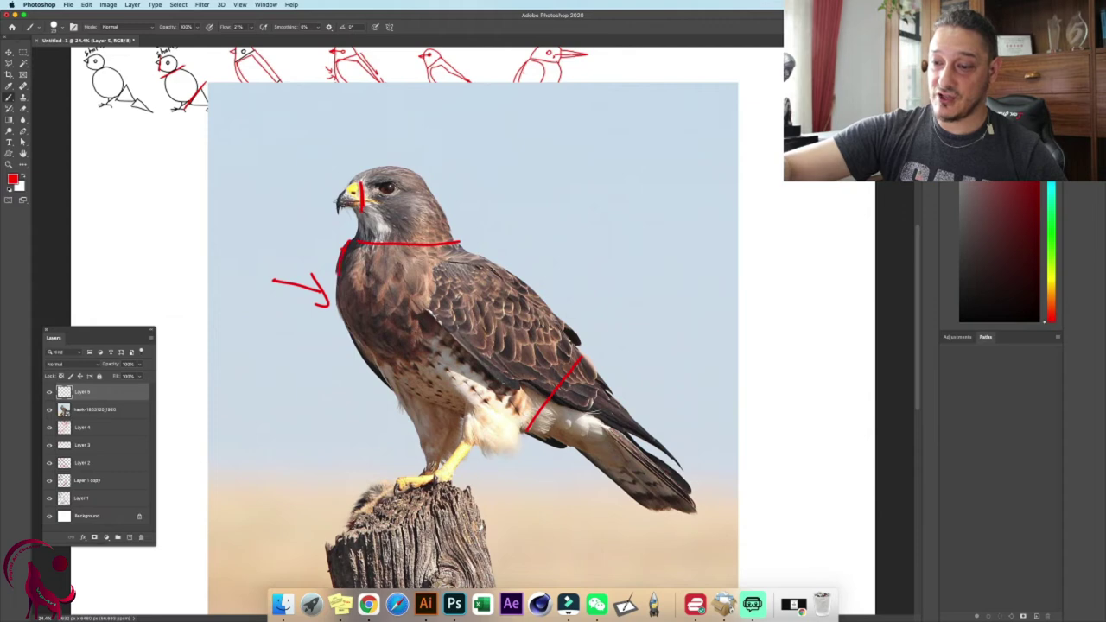
drag(396, 377, 526, 430)
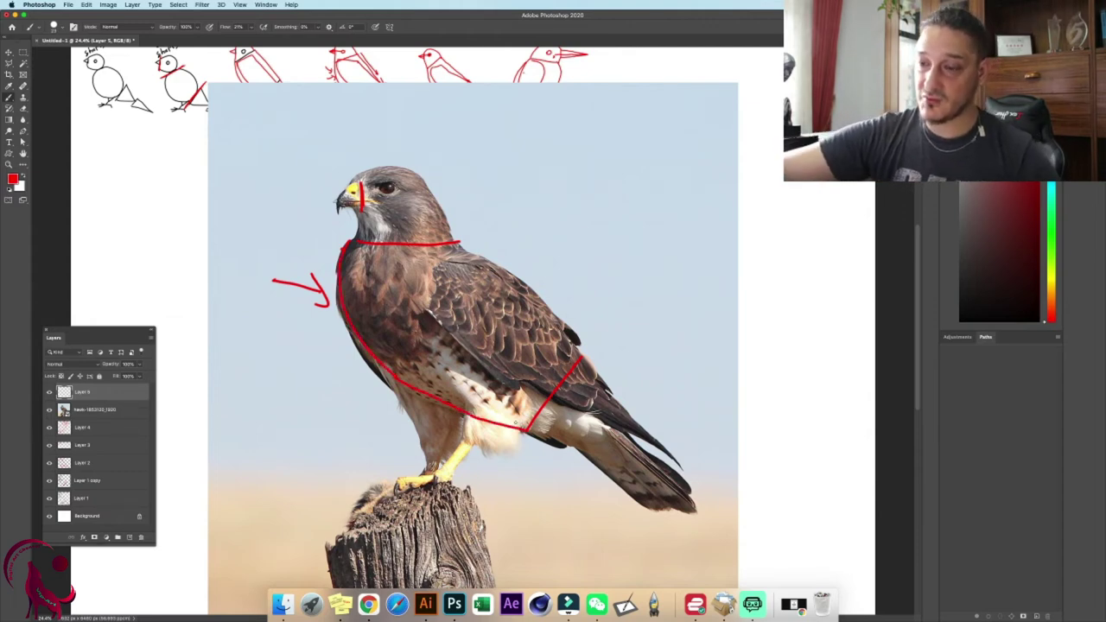
drag(462, 248, 580, 354)
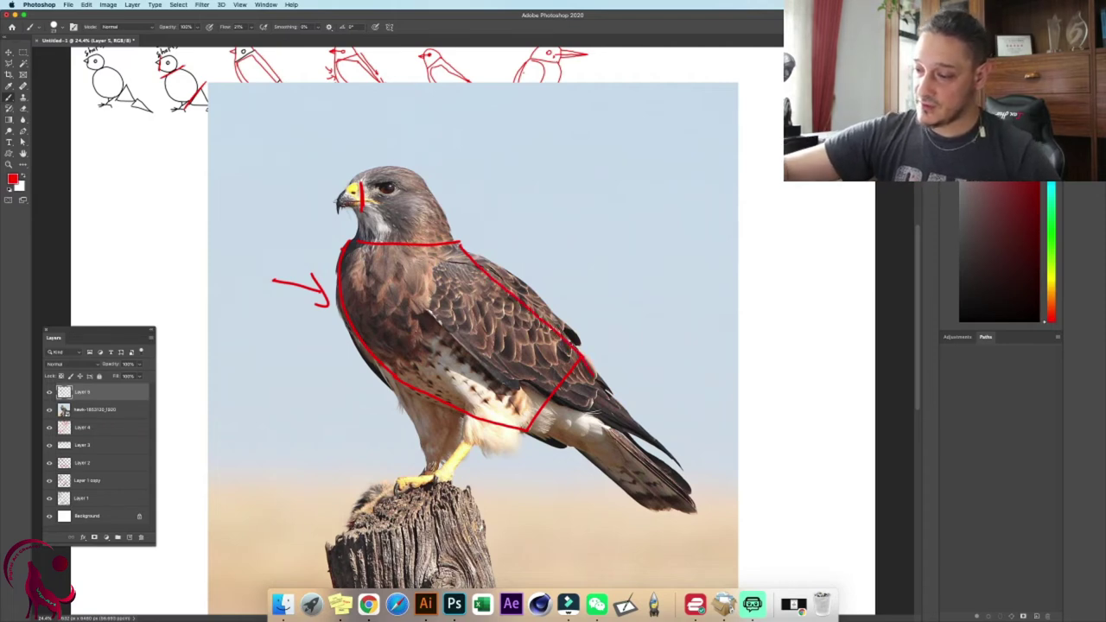
key(super+z)
drag(462, 246, 570, 344)
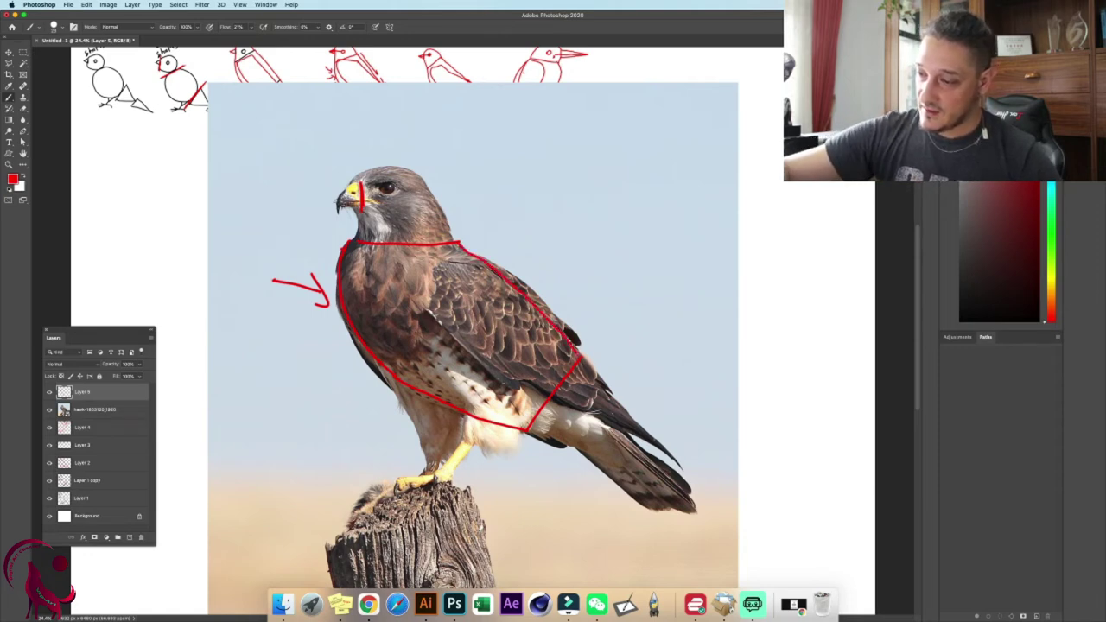
- Draw the hawk's rear body as a triangle, outline the tail feathers as a long box, and erase their overlapping line
drag(591, 380, 629, 448)
mouse_move(529, 433)
mouse_down()
mouse_move(641, 461)
mouse_move(581, 452)
mouse_move(669, 519)
mouse_up()
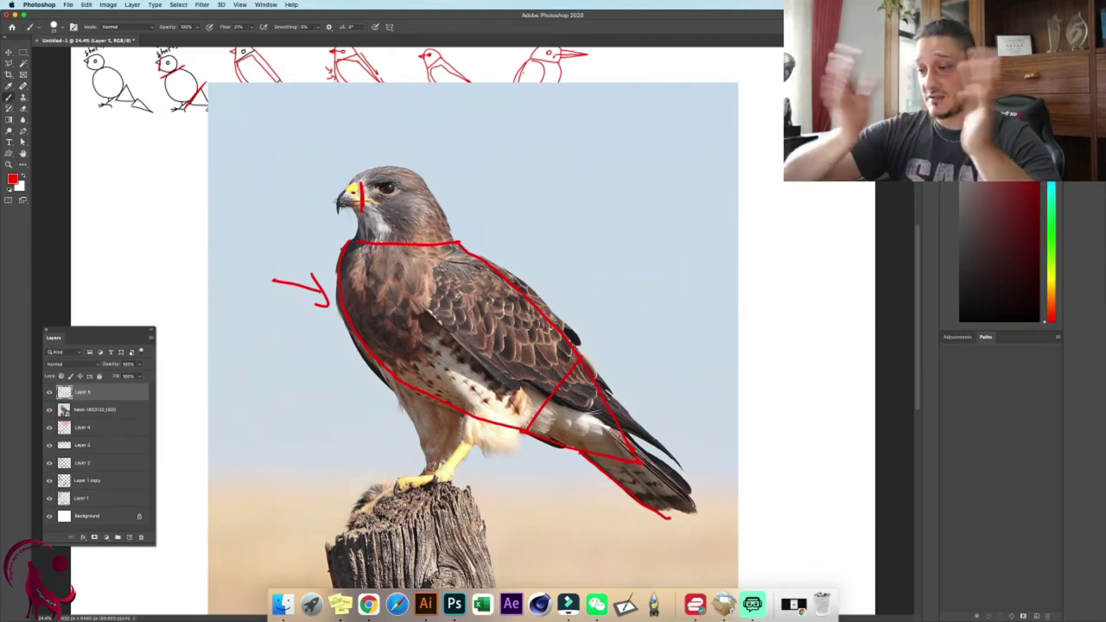
key(super+z)
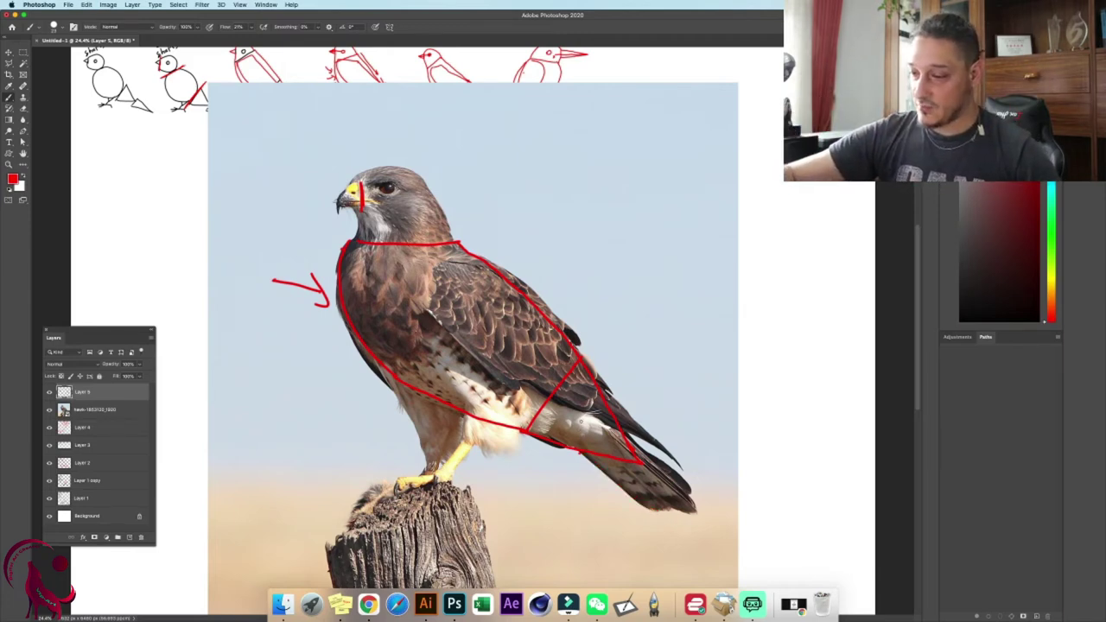
mouse_move(579, 418)
mouse_down()
mouse_move(659, 517)
mouse_move(609, 428)
mouse_move(692, 476)
mouse_up()
drag(662, 519, 698, 481)
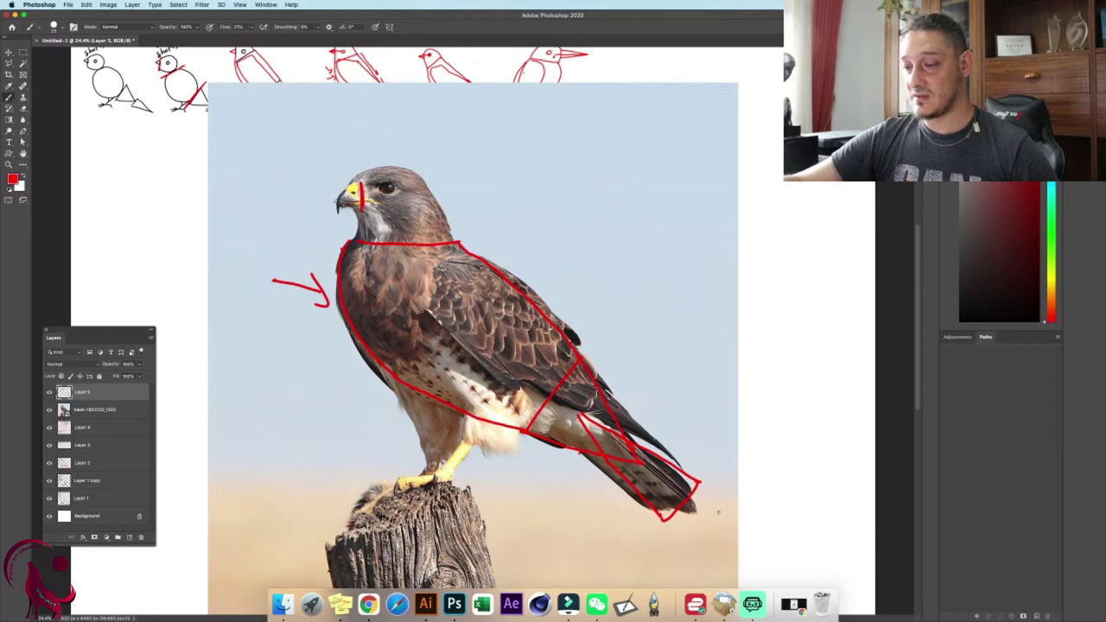
key(e)
mouse_move(577, 412)
mouse_down()
mouse_move(599, 447)
mouse_move(614, 435)
mouse_up()
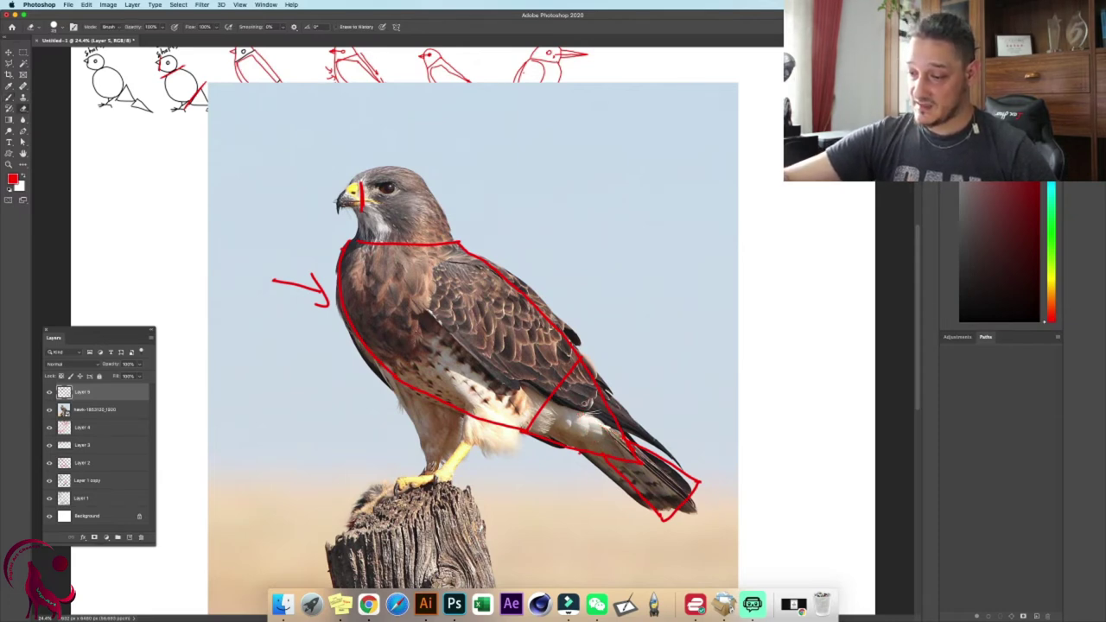
- Outline the hawk's folded wing in red from the shoulder to the pointed tip over the tail
key(p)
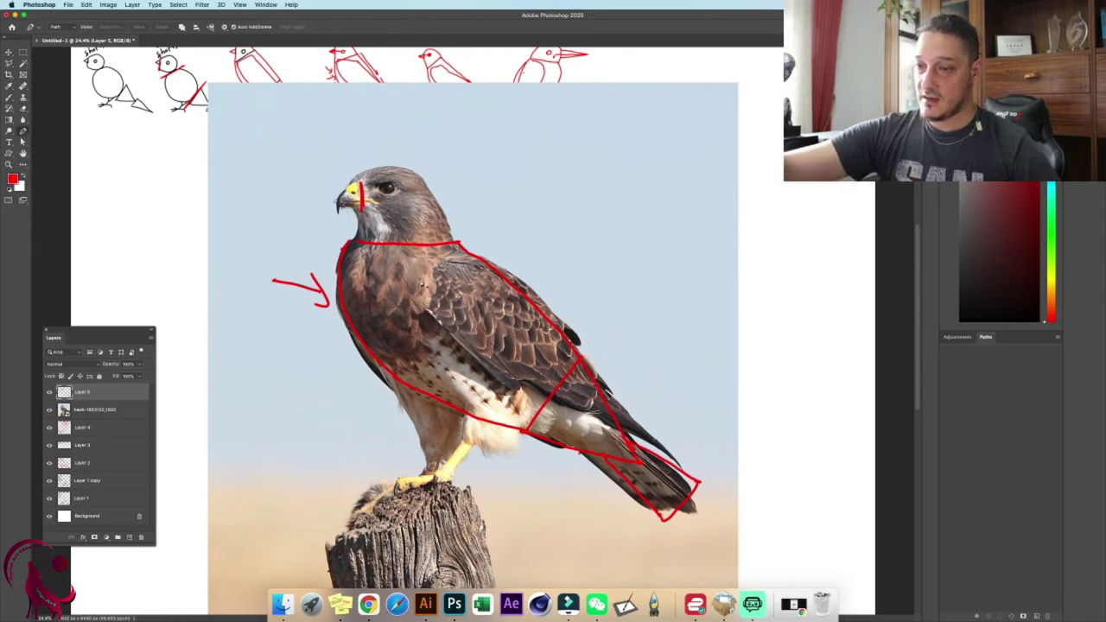
key(b)
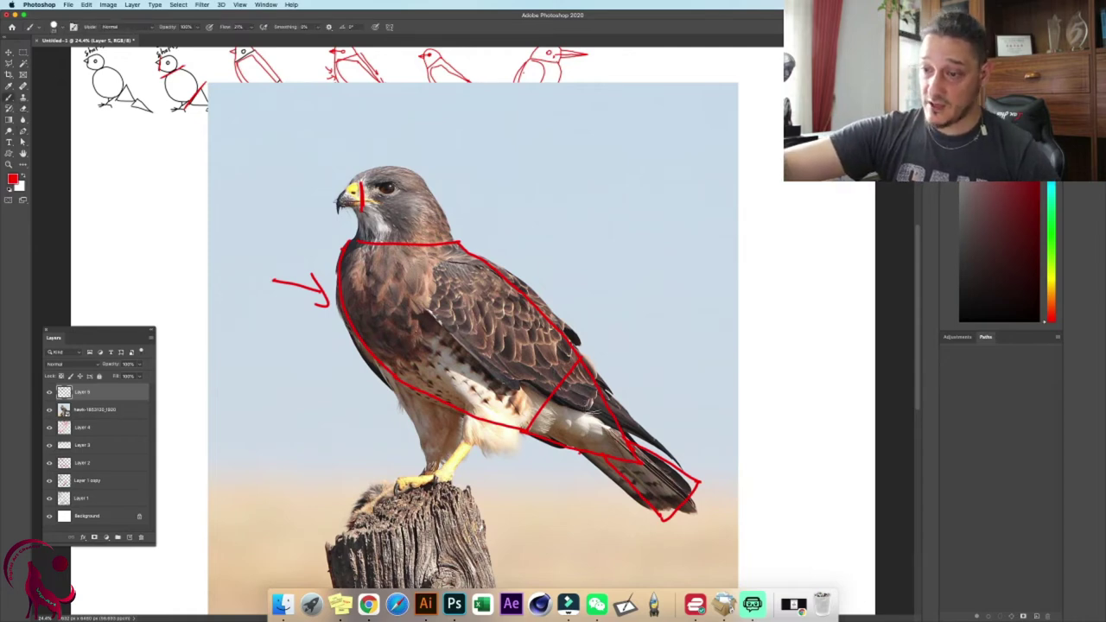
mouse_move(421, 260)
mouse_down()
mouse_move(413, 284)
mouse_move(425, 322)
mouse_up()
drag(517, 387, 684, 457)
drag(420, 263, 493, 255)
drag(493, 259, 689, 460)
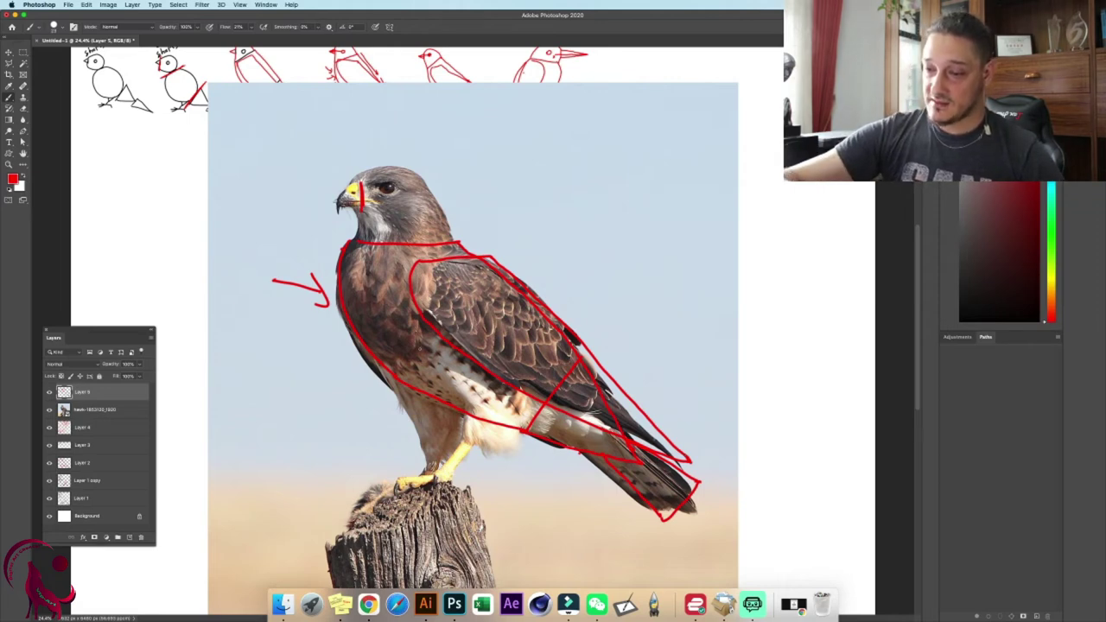
- Sketch the hawk's two thighs as triangles and add the lower legs and clawed feet on the stump
drag(418, 365, 467, 442)
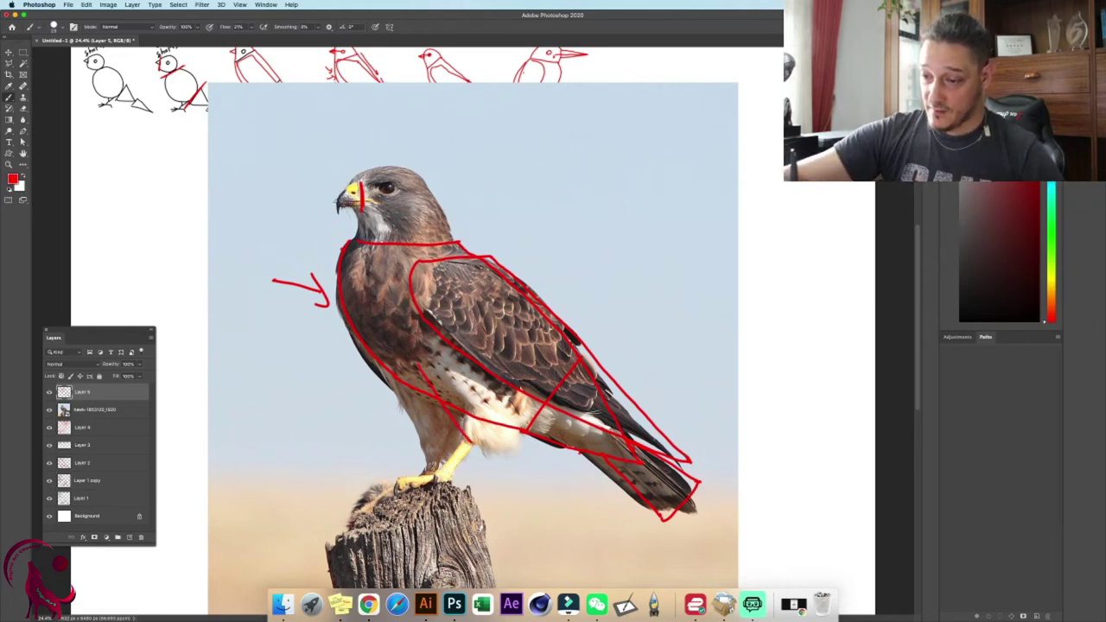
key(super+z)
mouse_move(432, 360)
mouse_down()
mouse_move(482, 432)
mouse_move(506, 404)
mouse_up()
mouse_move(375, 353)
mouse_down()
mouse_move(426, 447)
mouse_move(446, 370)
mouse_up()
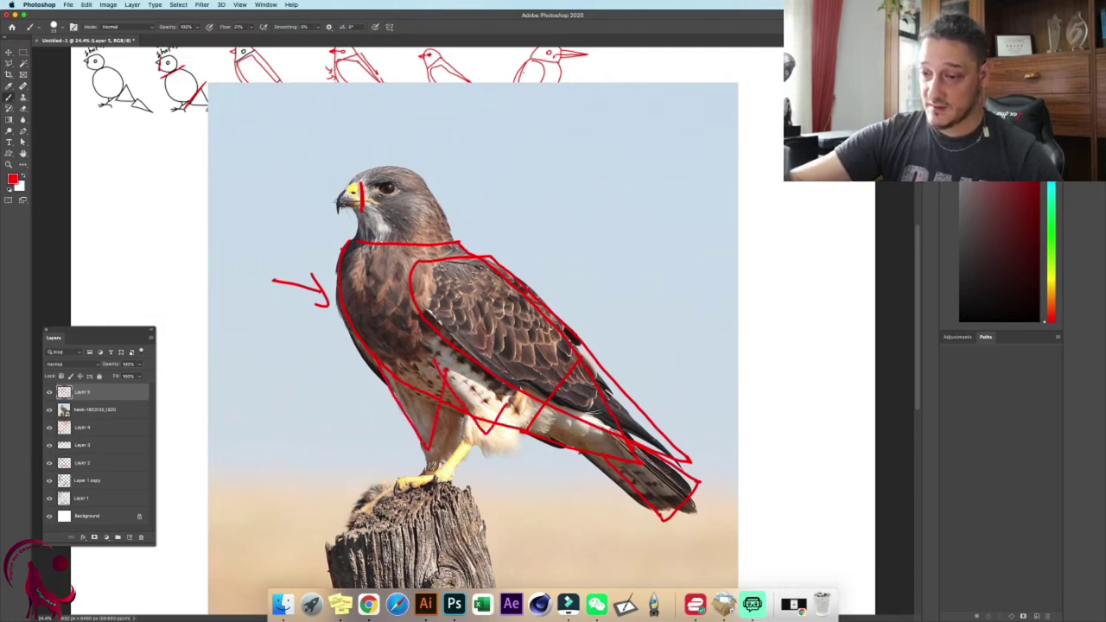
mouse_move(486, 431)
mouse_down()
mouse_move(445, 475)
mouse_move(399, 493)
mouse_move(460, 490)
mouse_up()
mouse_move(429, 450)
mouse_down()
mouse_move(375, 522)
mouse_move(398, 523)
mouse_up()
- Draw the hawk's hooked beak and eye and trace the curve of the head down to the neck line
drag(360, 183, 355, 239)
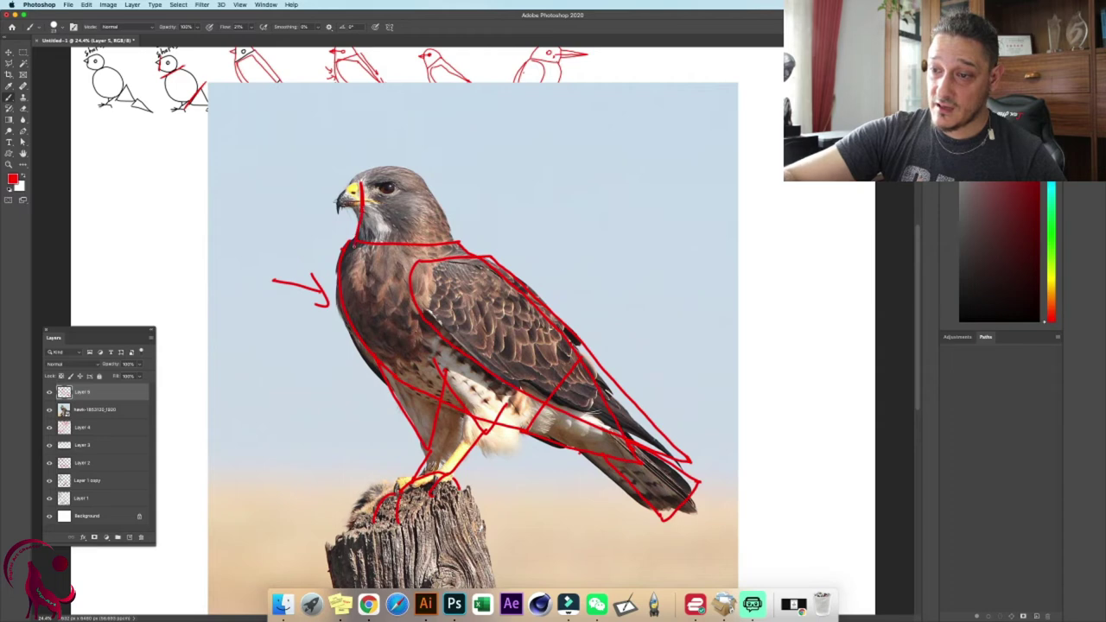
key(ctrl+z)
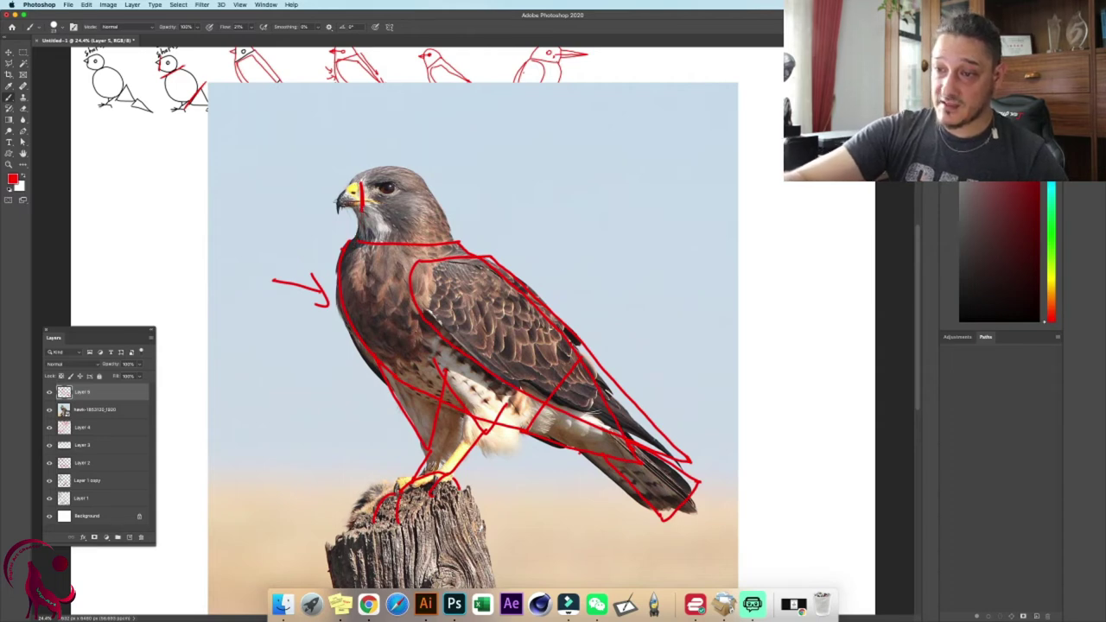
mouse_move(356, 181)
mouse_down()
mouse_move(340, 215)
mouse_move(370, 200)
mouse_up()
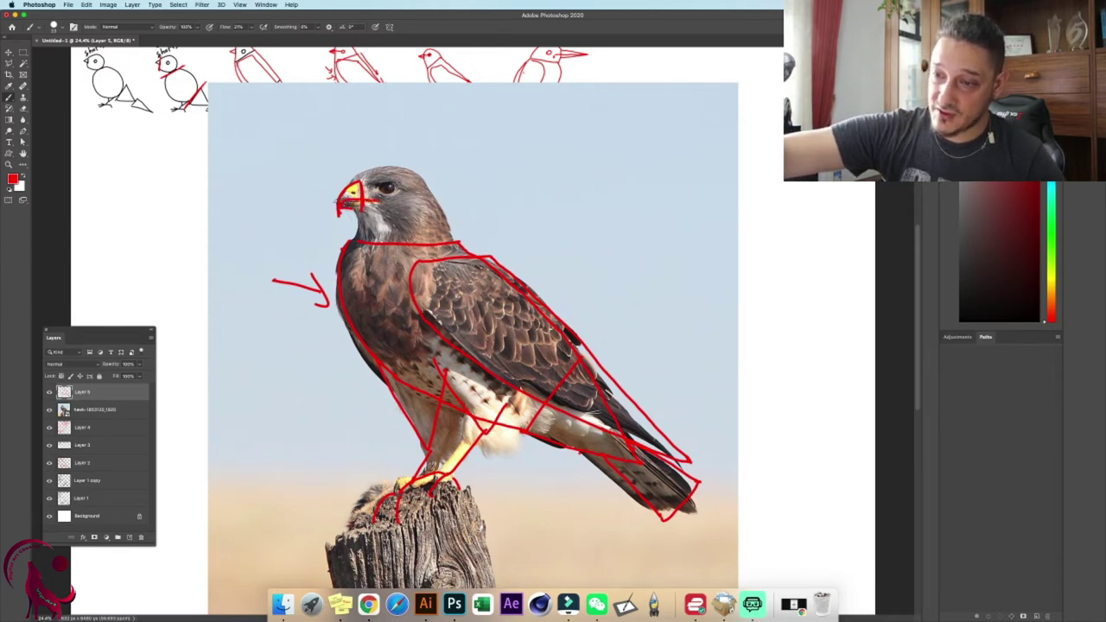
key(super+z)
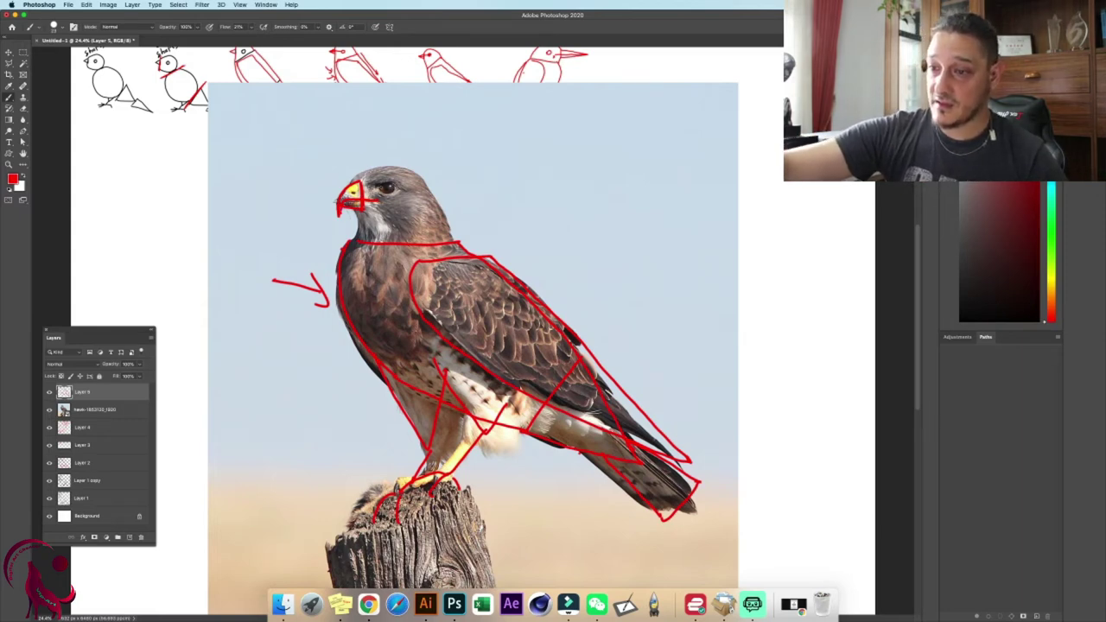
drag(378, 192, 394, 184)
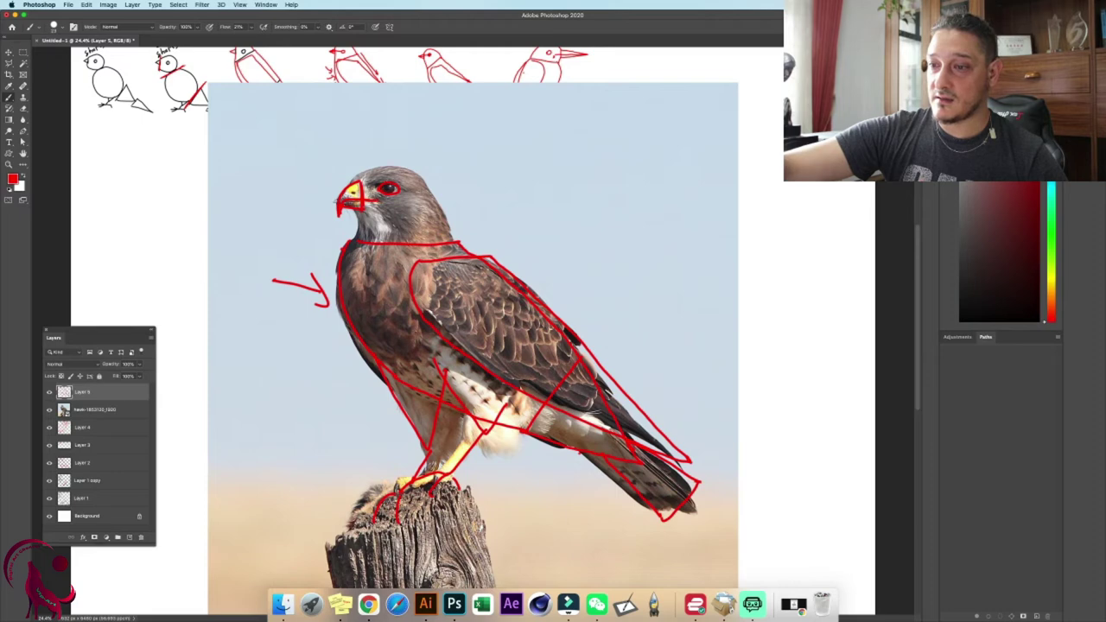
mouse_move(361, 179)
mouse_down()
mouse_move(385, 163)
mouse_move(420, 164)
mouse_move(455, 240)
mouse_up()
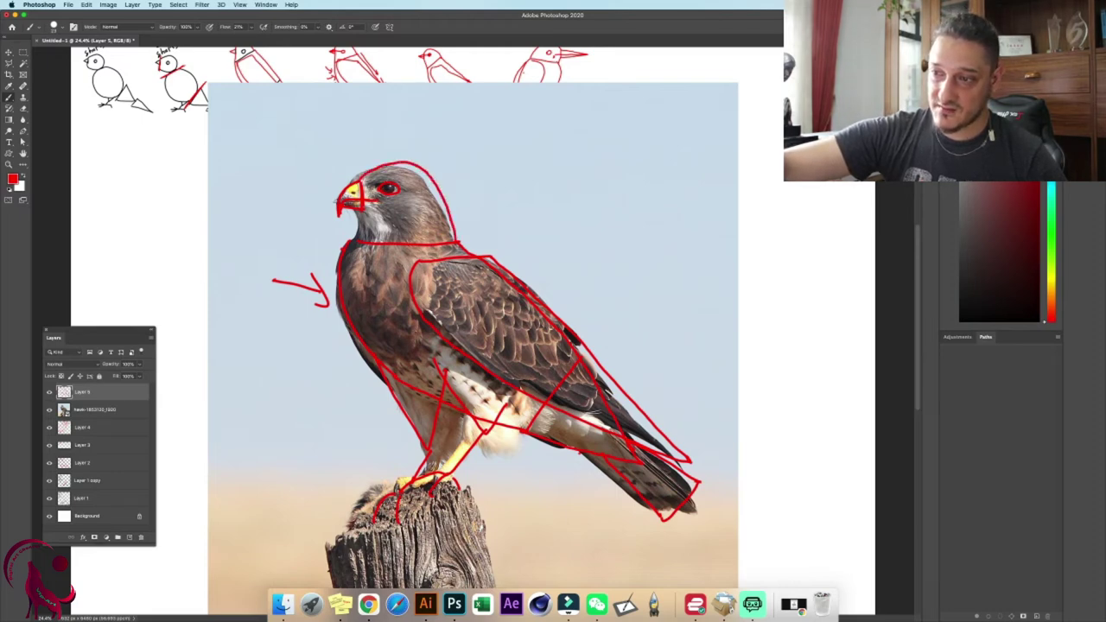
- Hide the hawk photo, scale the sketch down to the end of the sketch row, and delete the photo layer
scroll(568, 222, down, 3)
scroll(553, 226, up, 5)
scroll(543, 231, down, 5)
click(49, 410)
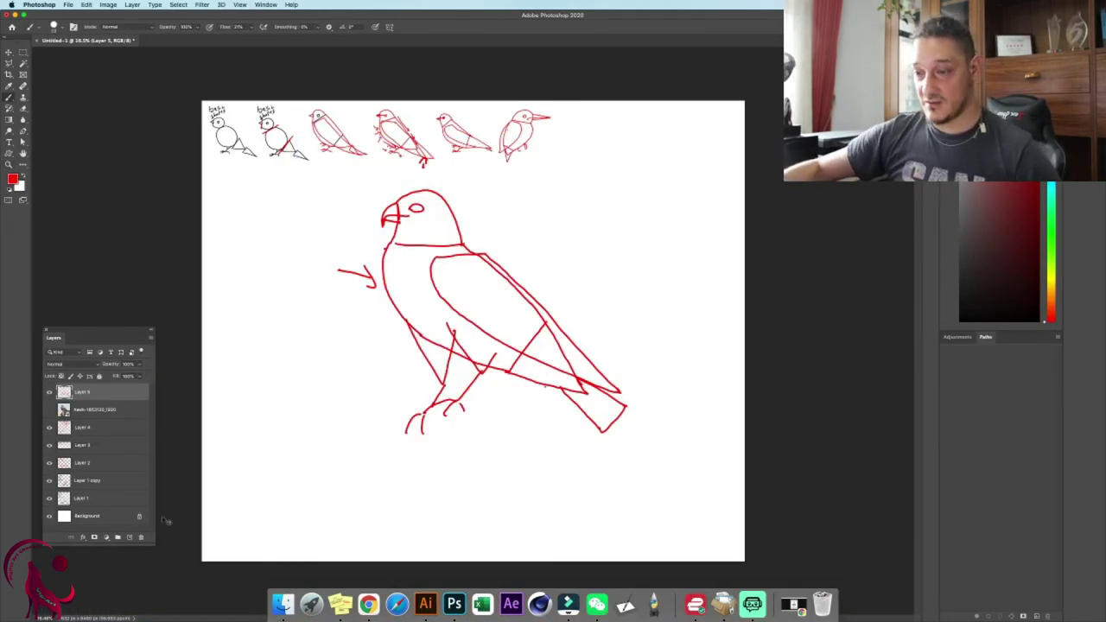
key(super+t)
mouse_move(622, 433)
mouse_down()
mouse_move(407, 254)
mouse_move(524, 203)
mouse_move(610, 147)
mouse_up()
key(Return)
drag(109, 411, 142, 537)
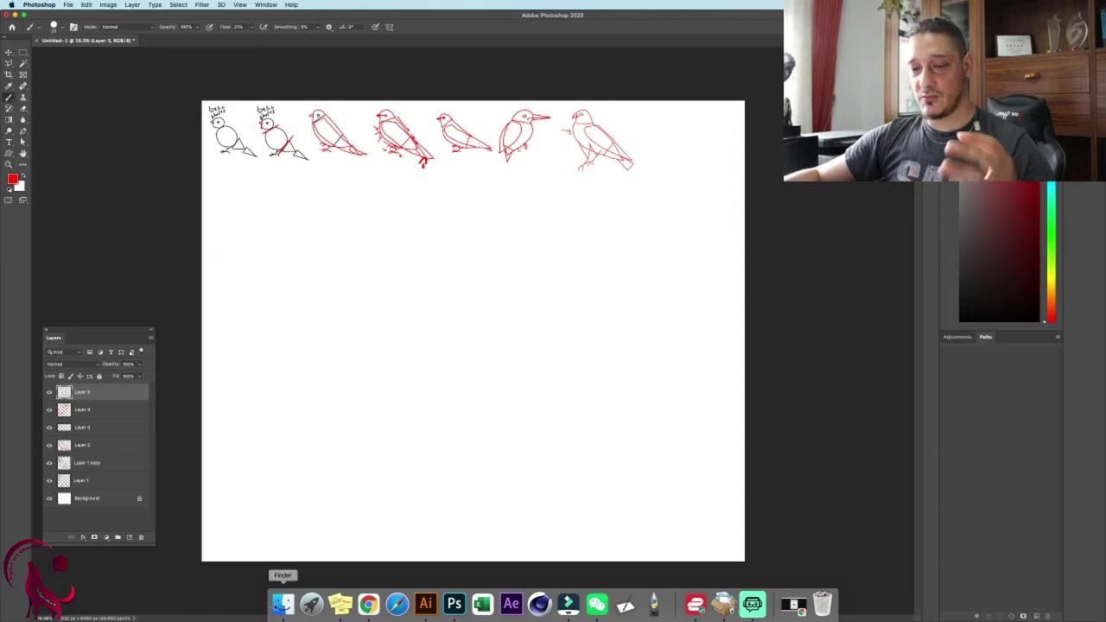
- Place the pelicans-446864_1920 photo and outline the body, wing and tail of the pelican facing right in red
click(283, 604)
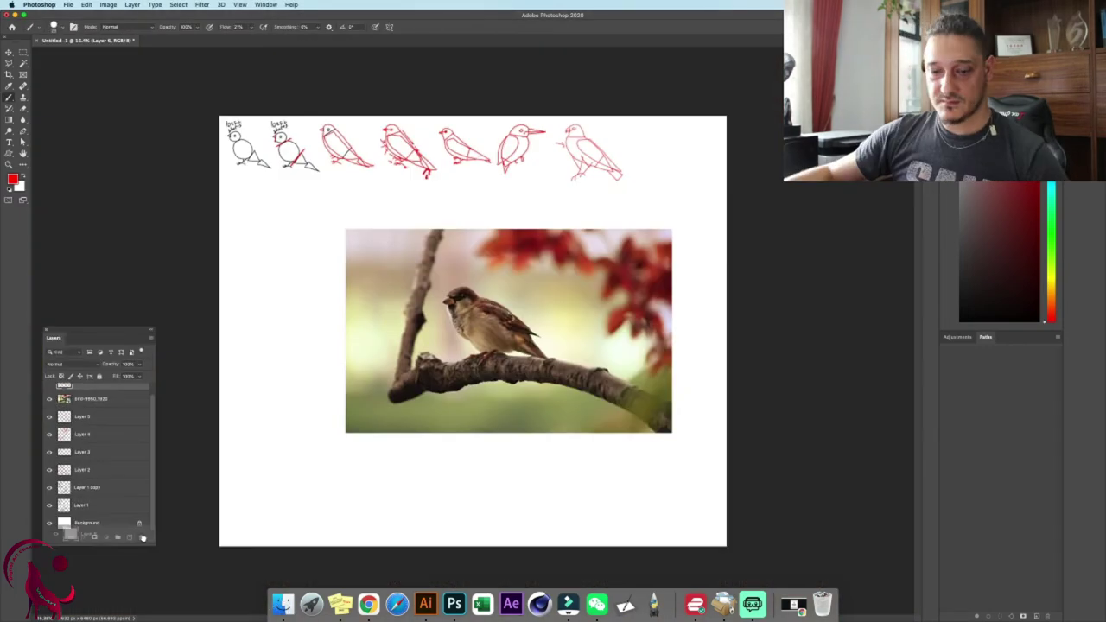
drag(675, 401, 562, 501)
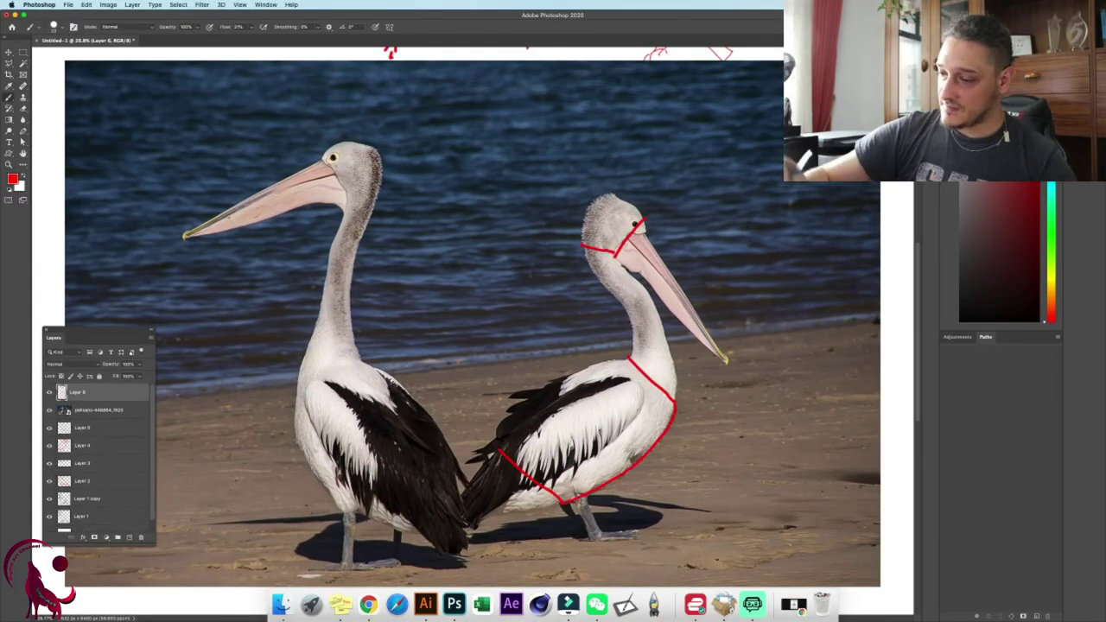
mouse_move(629, 358)
mouse_down()
mouse_move(500, 449)
mouse_move(471, 510)
mouse_up()
drag(472, 510, 560, 501)
mouse_move(495, 456)
mouse_down()
mouse_move(432, 550)
mouse_move(481, 512)
mouse_up()
mouse_move(631, 366)
mouse_down()
mouse_move(633, 427)
mouse_move(485, 510)
mouse_up()
drag(627, 364, 502, 448)
- Trace the same pelican's neck, head feathers, long bill and eye in red
drag(615, 257, 675, 399)
drag(583, 247, 633, 360)
drag(581, 147, 593, 184)
drag(645, 227, 728, 362)
drag(617, 258, 724, 359)
drag(629, 216, 634, 219)
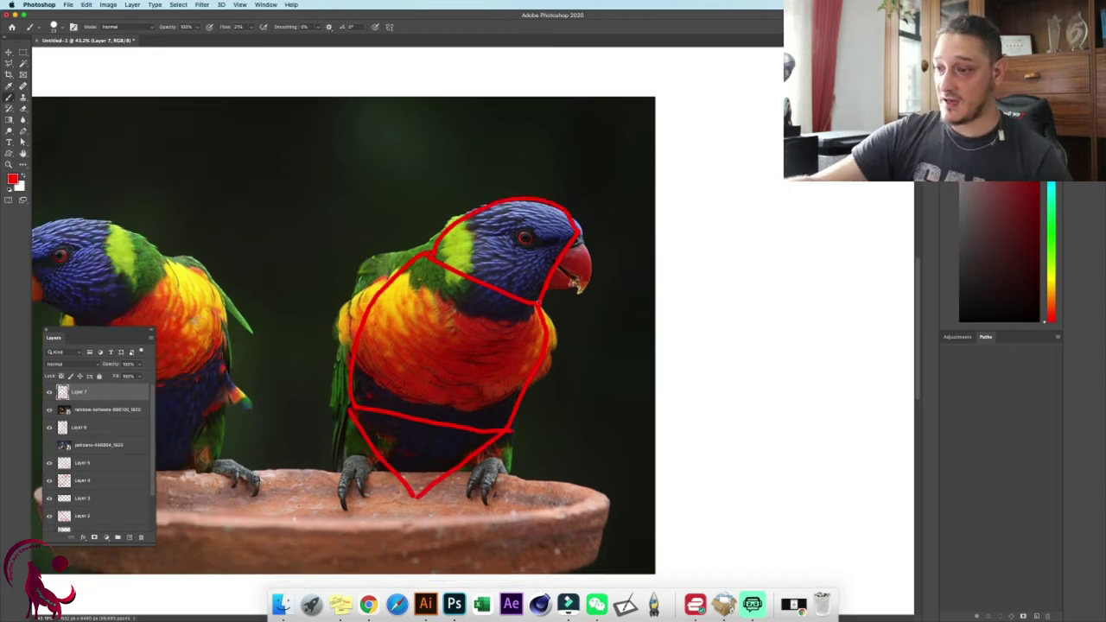
- Trace the beaks, wings and body contours of both rainbow lorikeets in red on Layer 7
drag(562, 233, 587, 298)
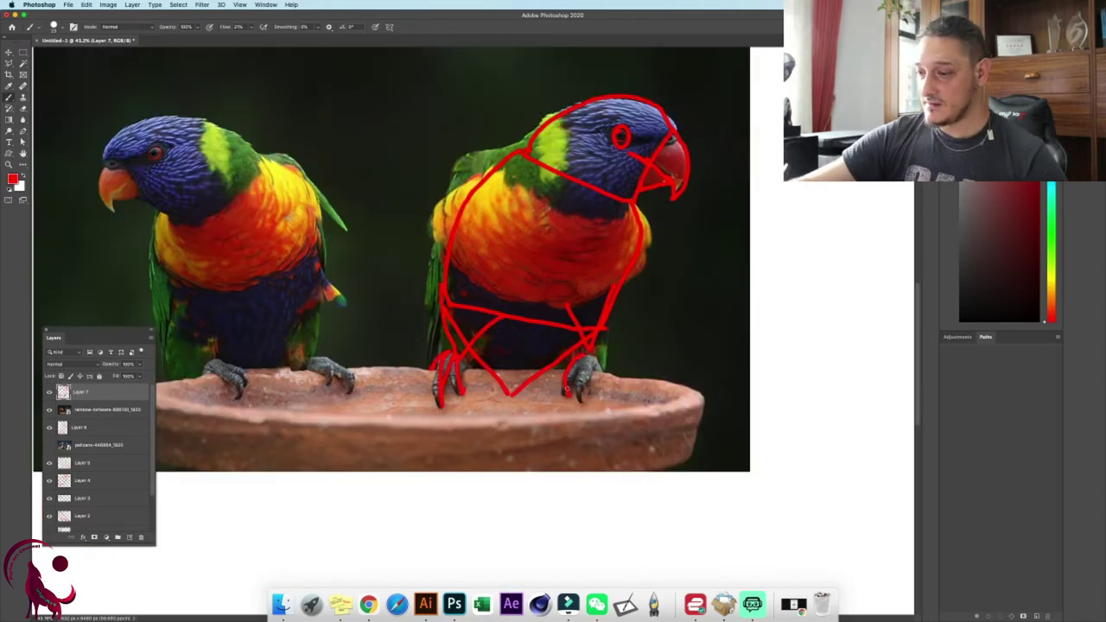
drag(631, 199, 644, 315)
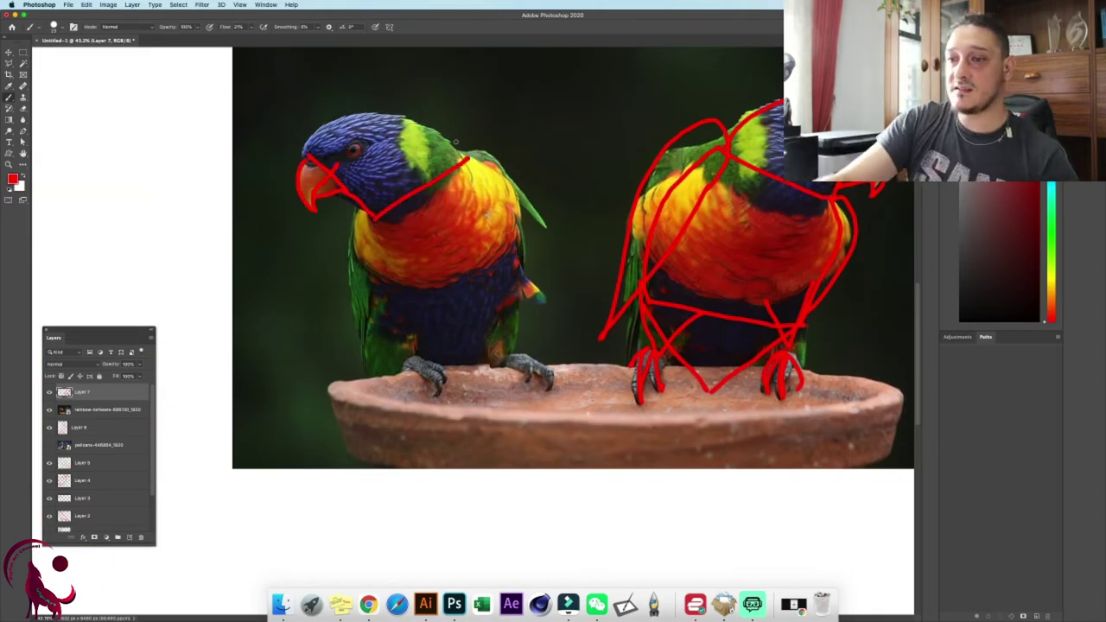
mouse_move(455, 141)
mouse_down()
mouse_move(518, 363)
mouse_move(450, 398)
mouse_move(536, 303)
mouse_up()
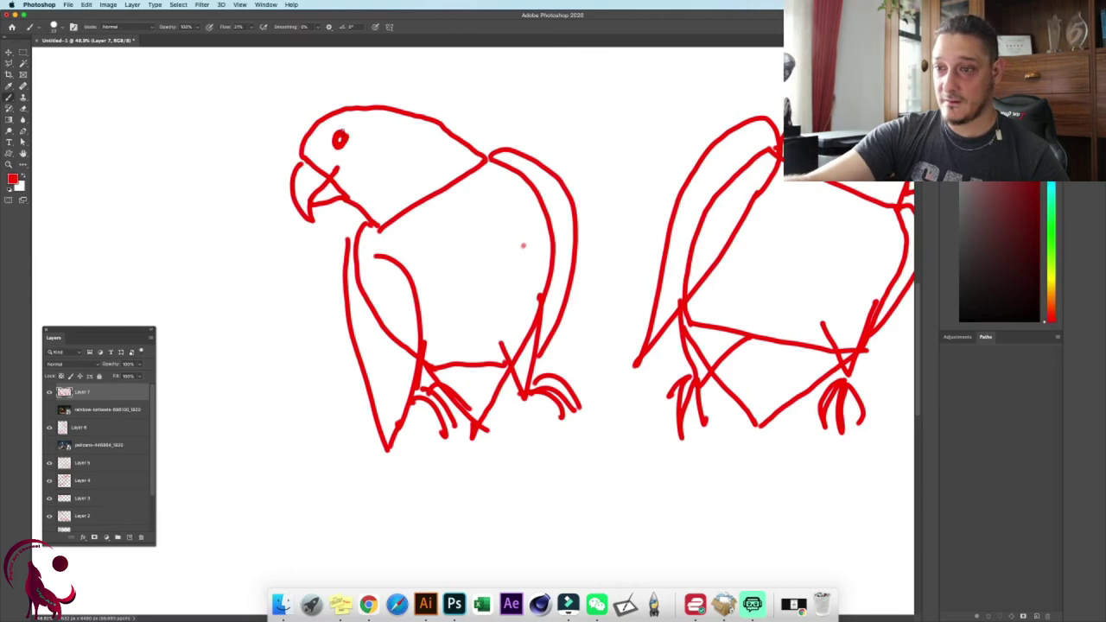
key(z)
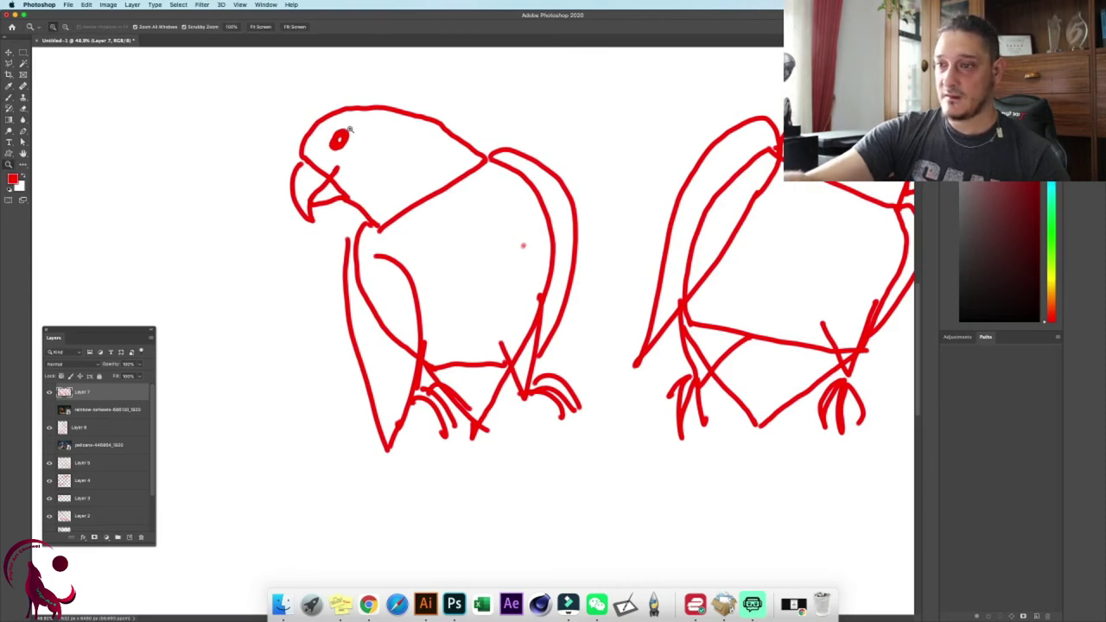
alt+click(523, 245)
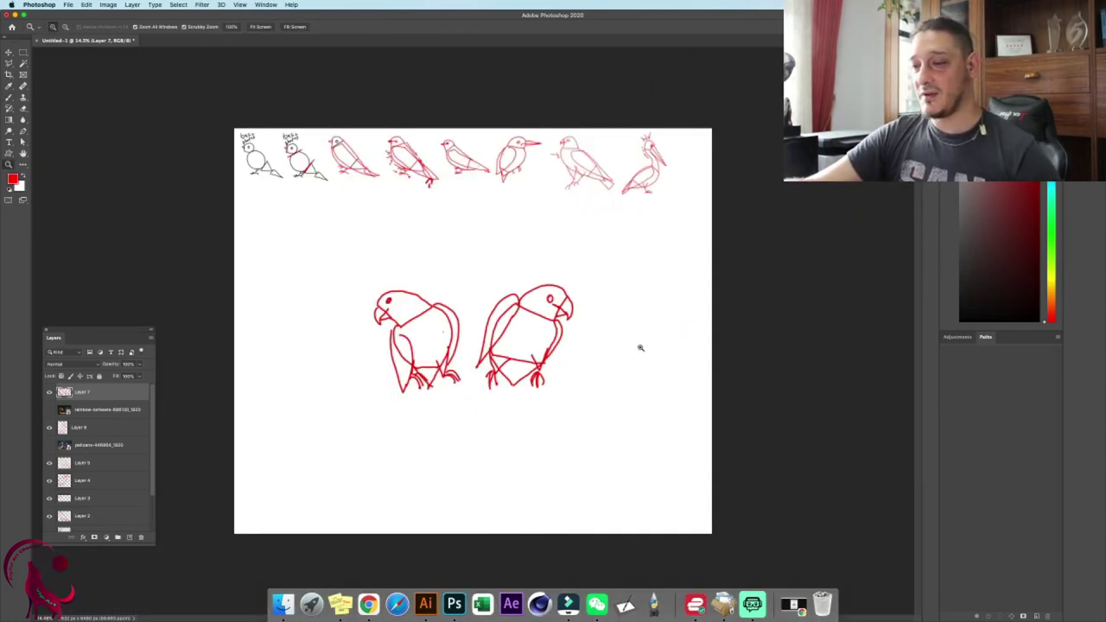
key(b)
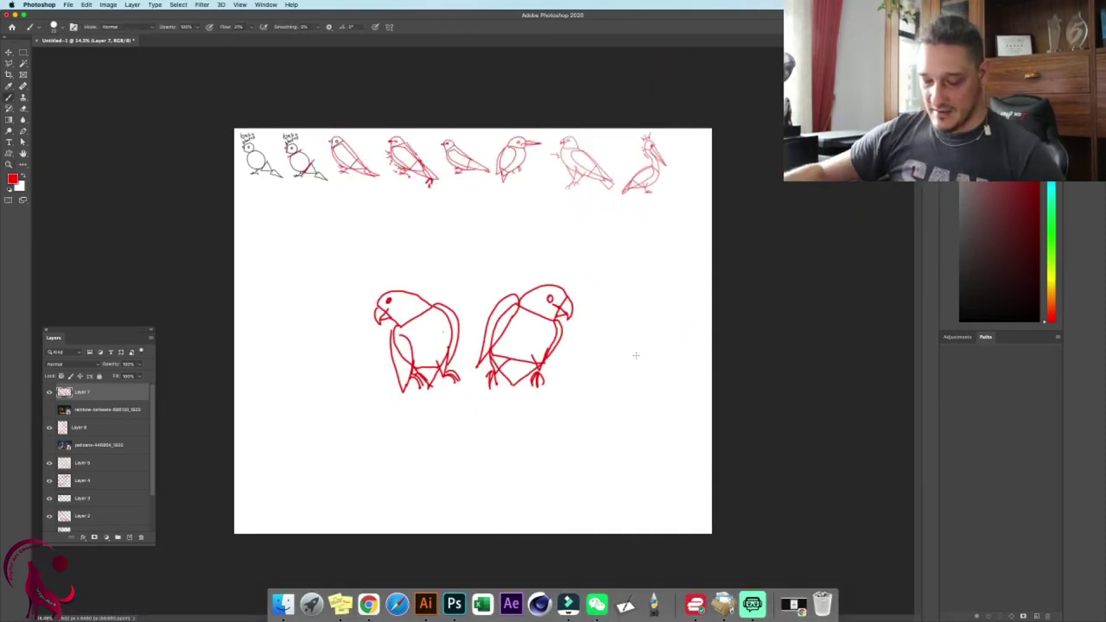
- Scale down the two lorikeet sketches and place them at the start of a second row below the first sketches
key(super+t)
mouse_move(569, 389)
mouse_down()
mouse_move(458, 333)
mouse_move(303, 210)
mouse_up()
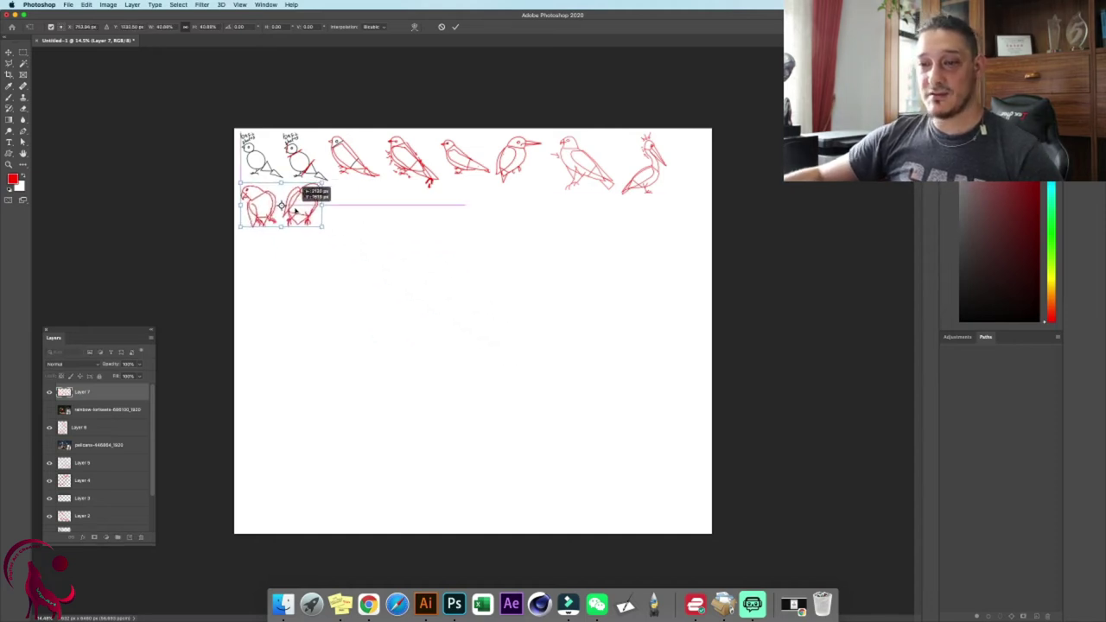
key(Return)
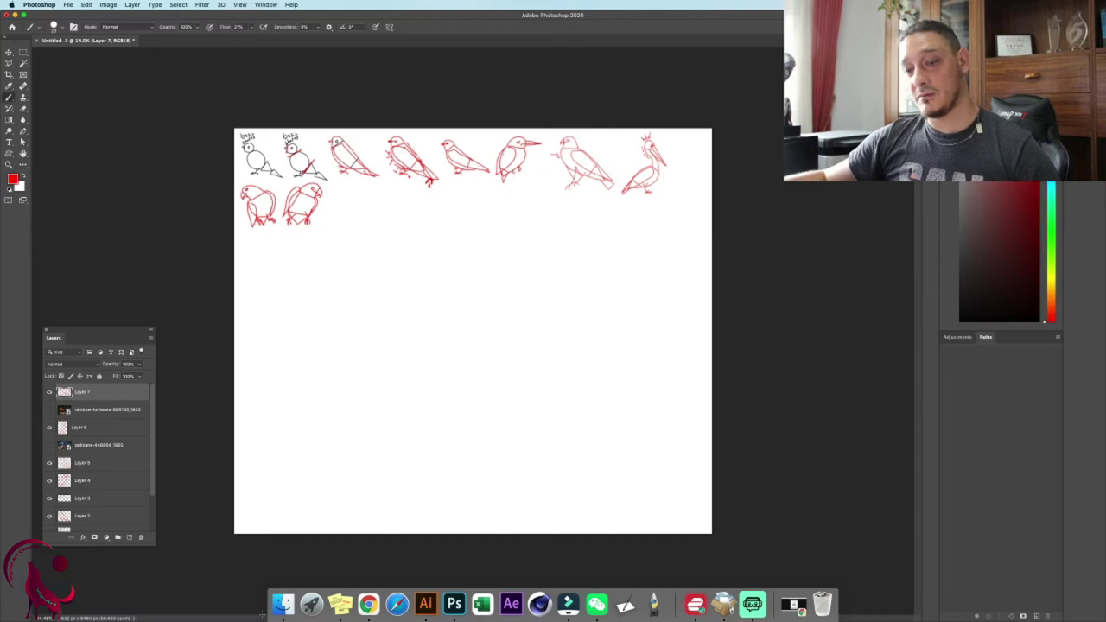
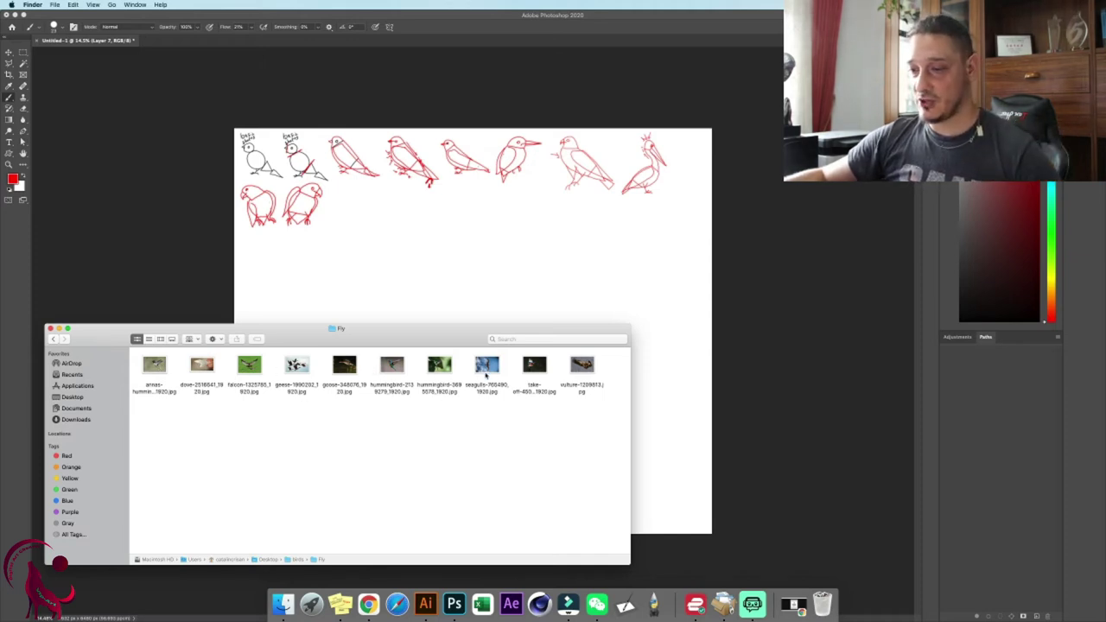
- Place the seagulls-765490_1920 photo on the canvas and enlarge it for tracing with the brush
drag(486, 374, 479, 286)
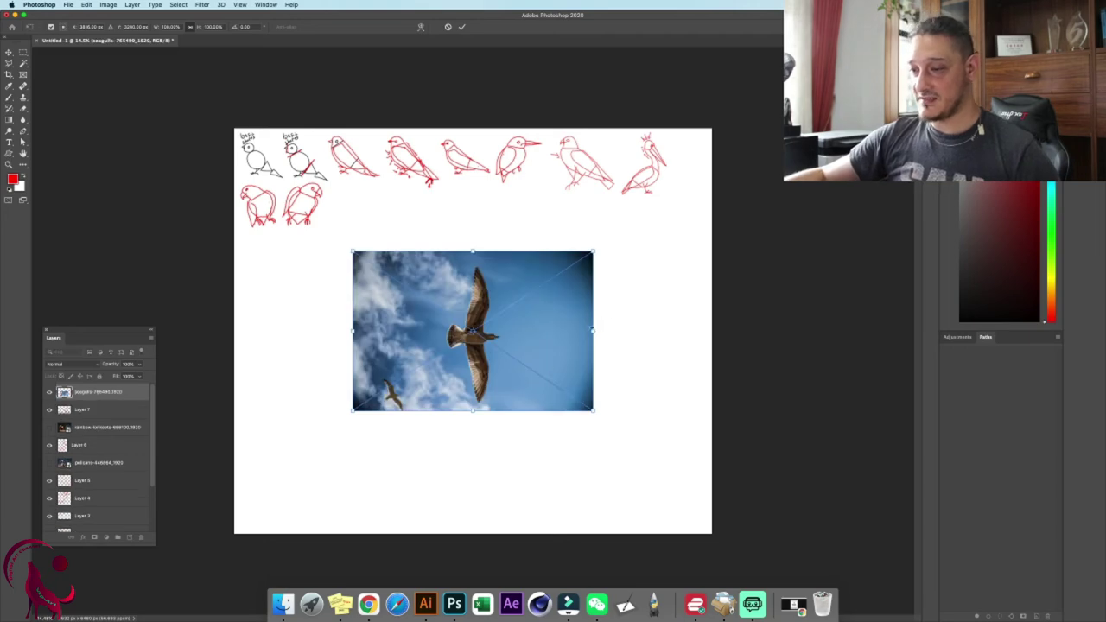
drag(594, 331, 662, 328)
key(Return)
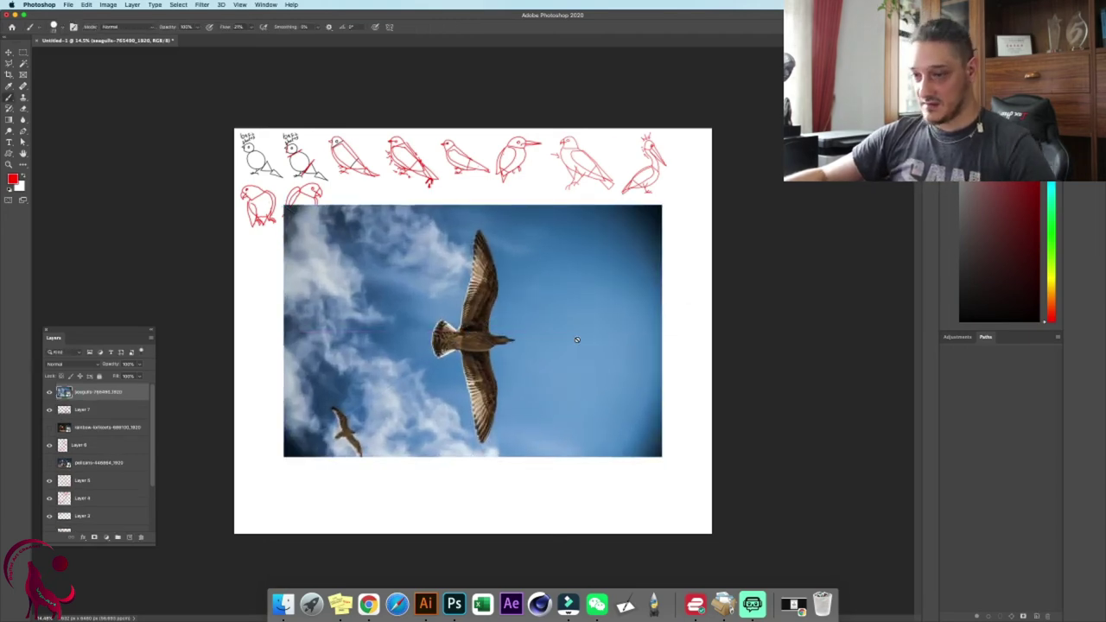
key(z)
mouse_move(511, 335)
mouse_down()
mouse_move(585, 344)
mouse_move(551, 345)
mouse_up()
key(b)
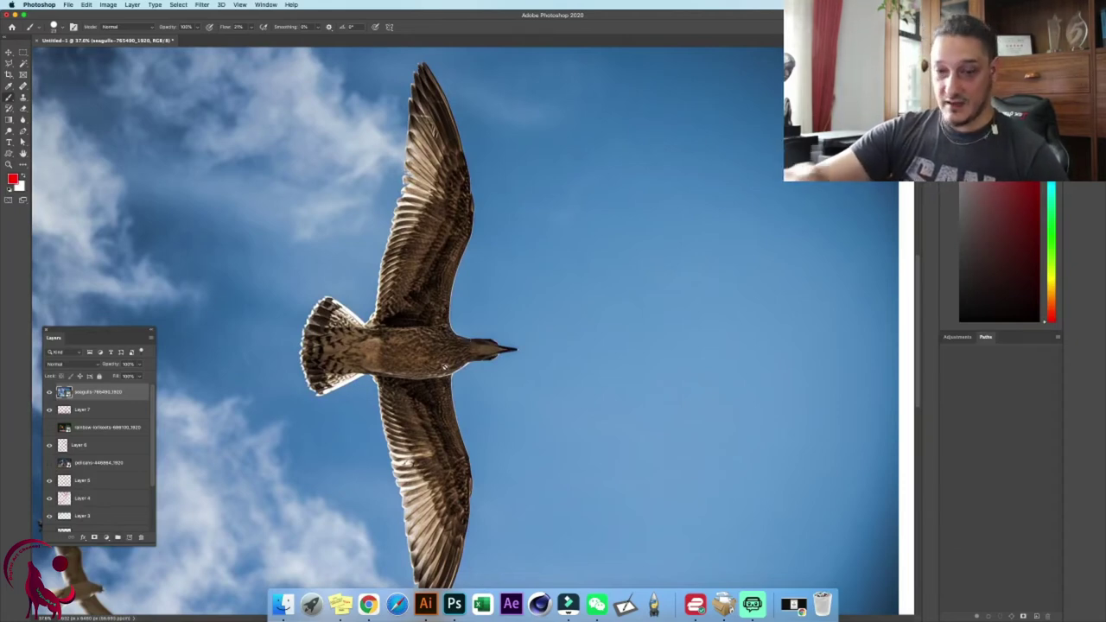
- On a new layer, outline the large seagull's body in red and add a small triangle at the tail base
click(130, 538)
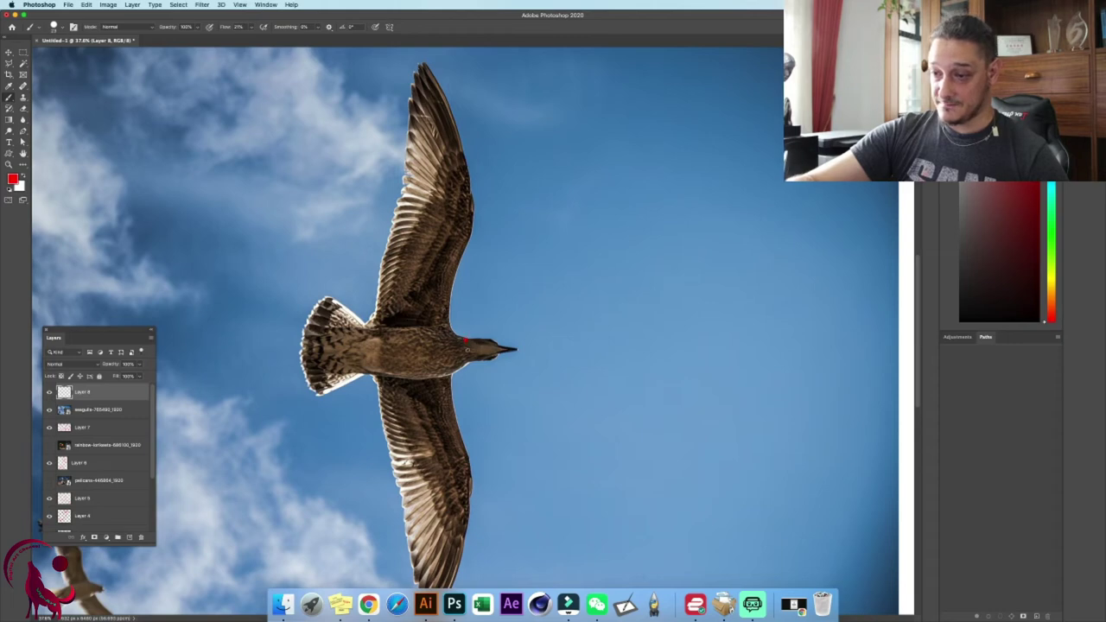
drag(465, 340, 468, 362)
drag(362, 331, 364, 370)
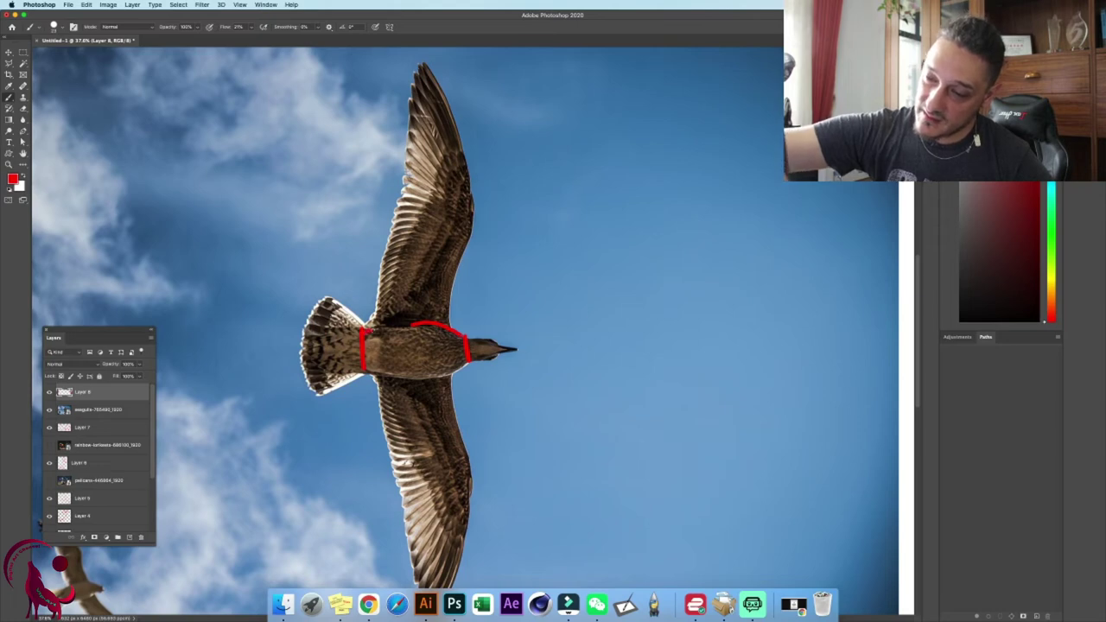
drag(366, 330, 451, 329)
mouse_move(364, 370)
mouse_down()
mouse_move(439, 379)
mouse_move(468, 361)
mouse_up()
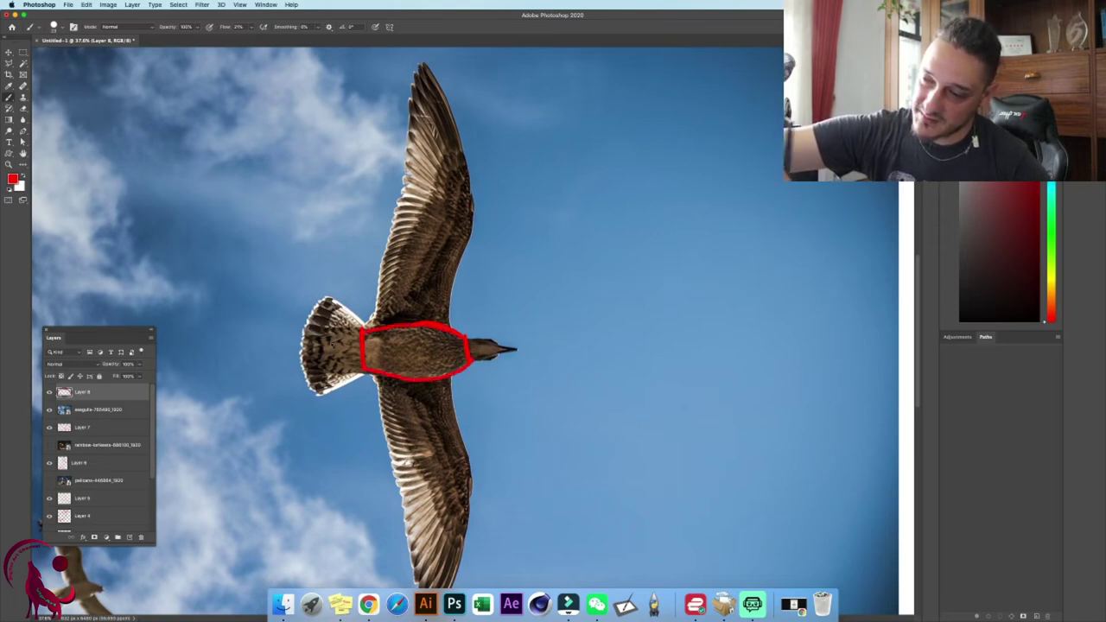
mouse_move(315, 347)
mouse_down()
mouse_move(363, 368)
mouse_move(311, 347)
mouse_move(361, 334)
mouse_up()
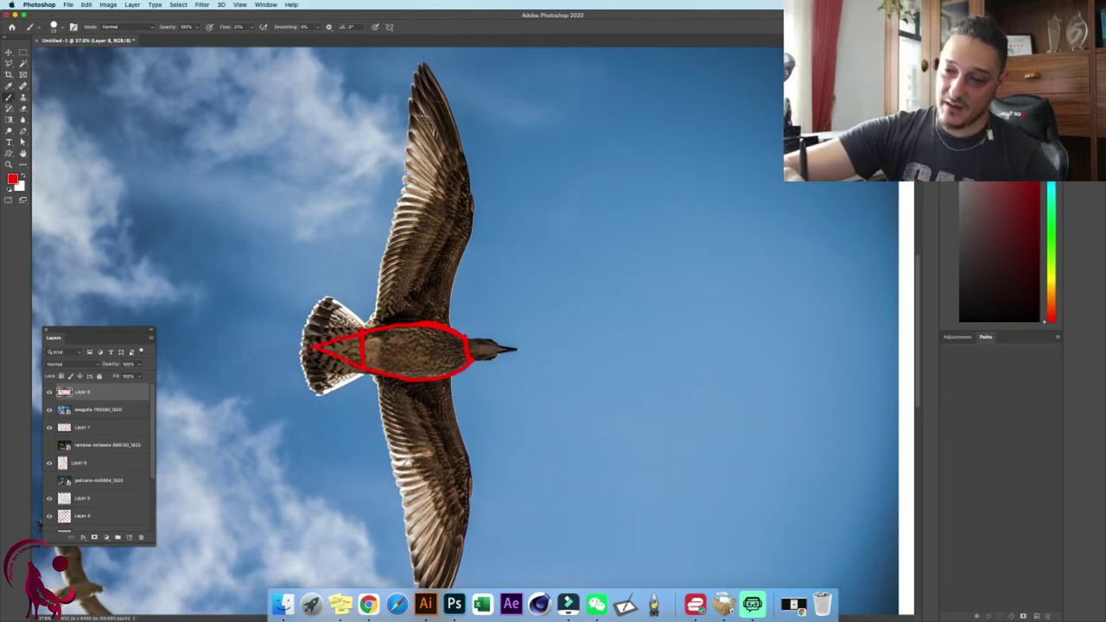
drag(308, 341, 309, 333)
mouse_move(307, 356)
mouse_down()
mouse_move(340, 359)
mouse_move(340, 337)
mouse_up()
key(super+z)
key(super+z)
key(super+z)
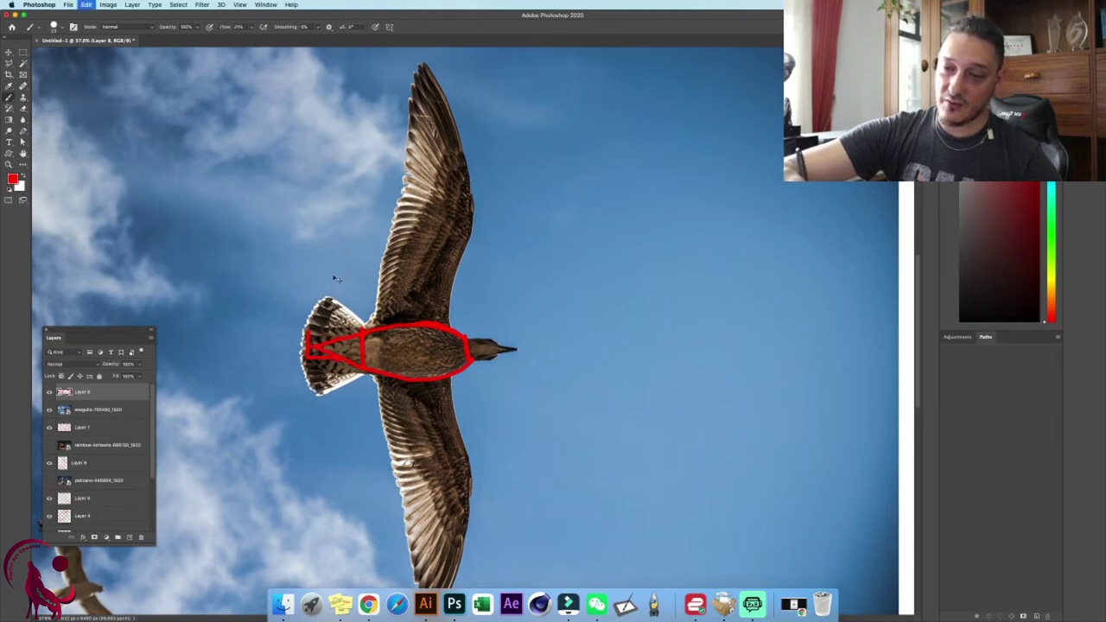
- Outline the seagull's fanned tail in red, joining both sides to the body
mouse_move(326, 299)
mouse_down()
mouse_move(308, 381)
mouse_move(334, 394)
mouse_move(361, 371)
mouse_up()
drag(330, 301, 371, 328)
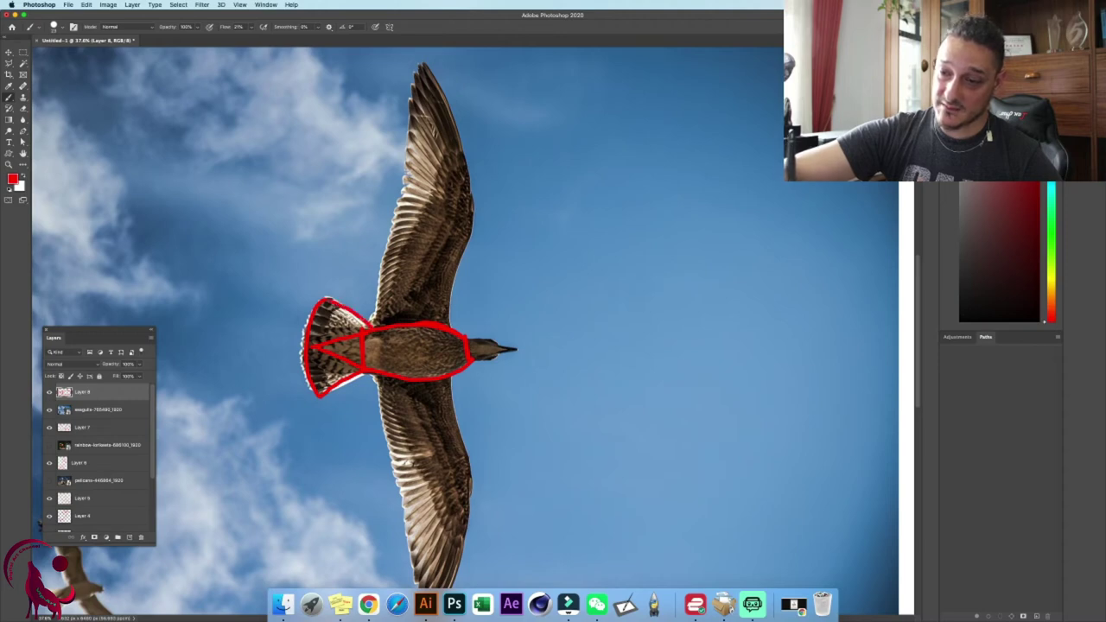
drag(421, 61, 377, 322)
key(super+z)
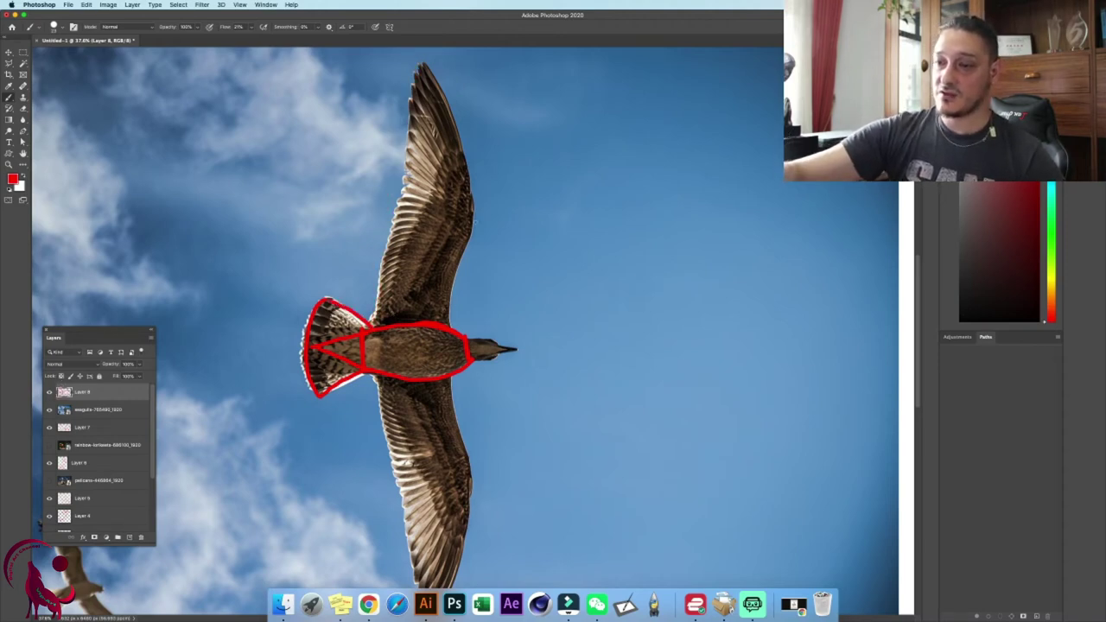
- Mark the seagull's two wing joints, draw a dividing line across each wing, and trace edges of the inner wing sections
click(473, 222)
click(471, 476)
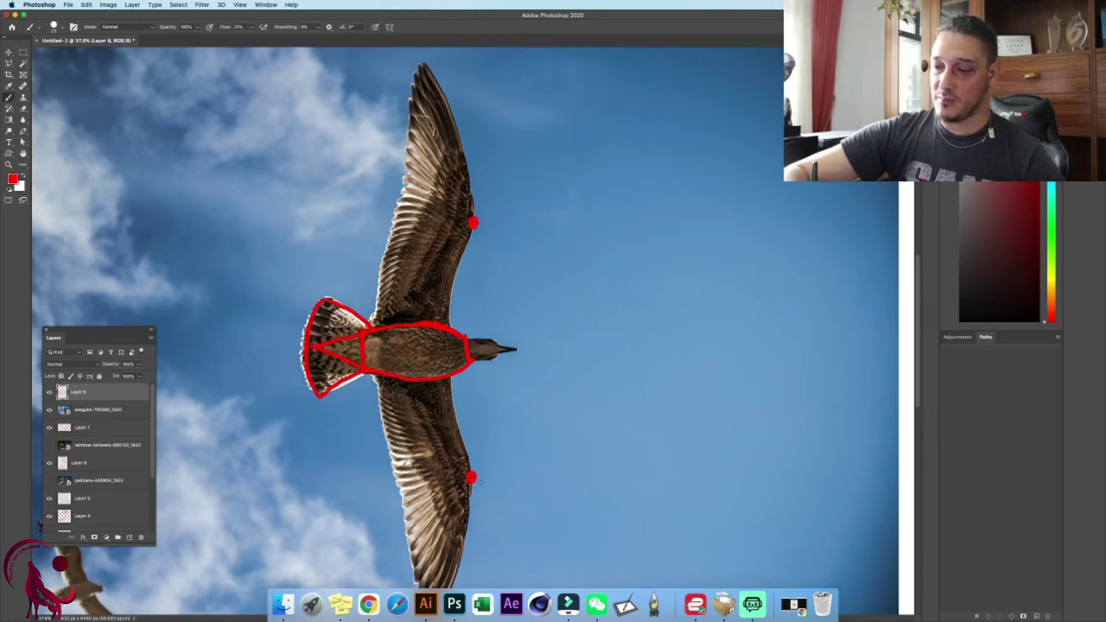
drag(400, 492, 469, 478)
drag(395, 213, 466, 222)
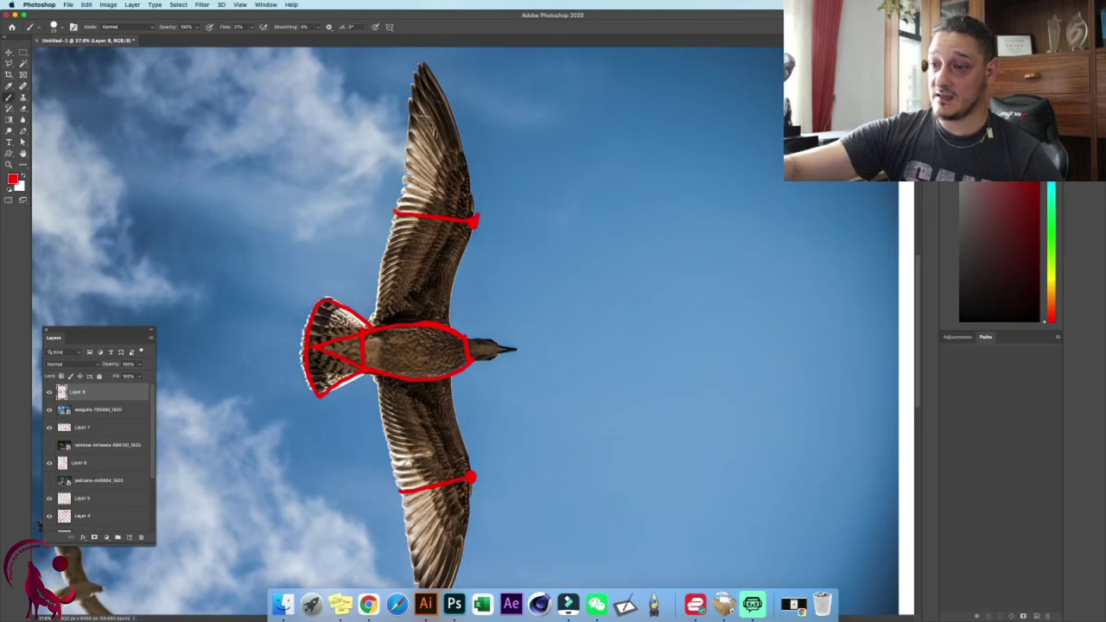
drag(395, 213, 377, 322)
drag(378, 382, 398, 500)
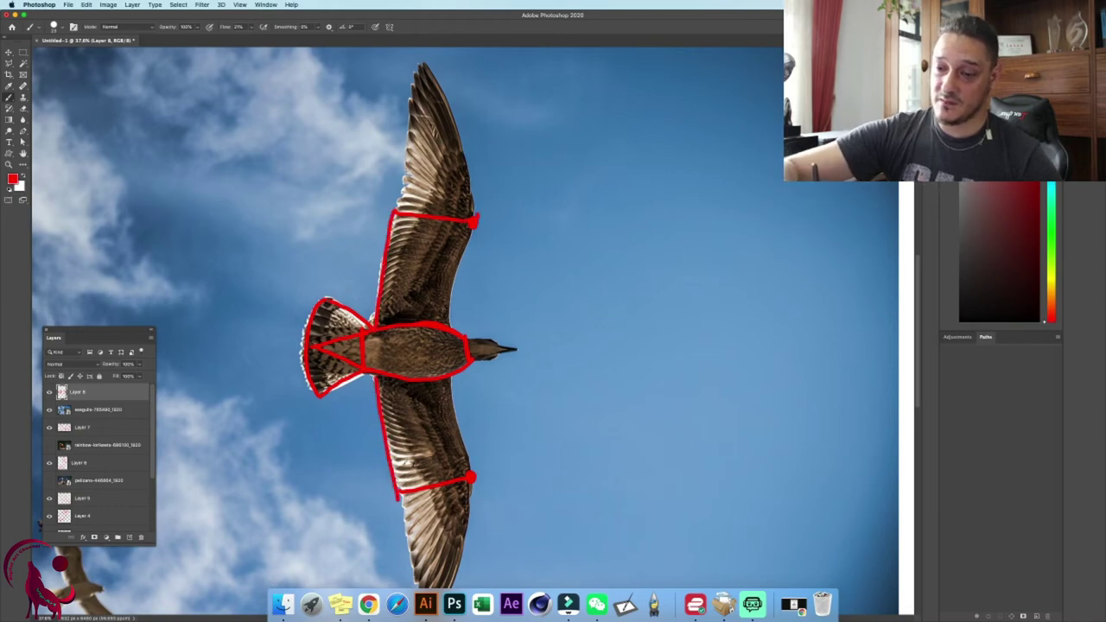
drag(453, 377, 470, 473)
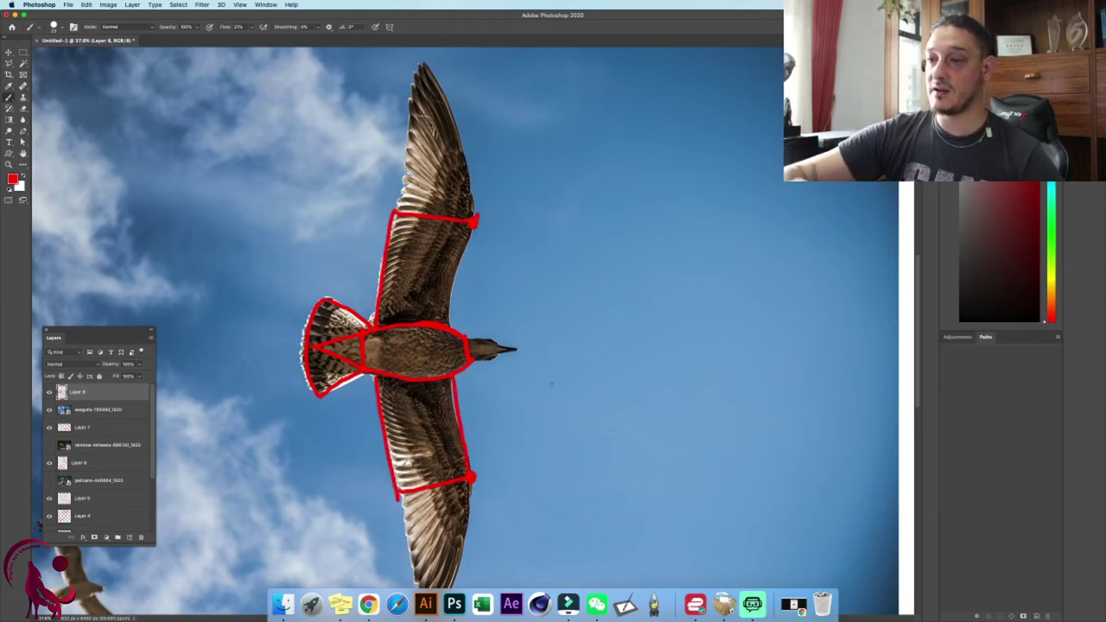
- Draw the outer section of each seagull wing as a long red triangle reaching the wing tip
mouse_move(395, 211)
mouse_down()
mouse_move(420, 59)
mouse_move(475, 219)
mouse_up()
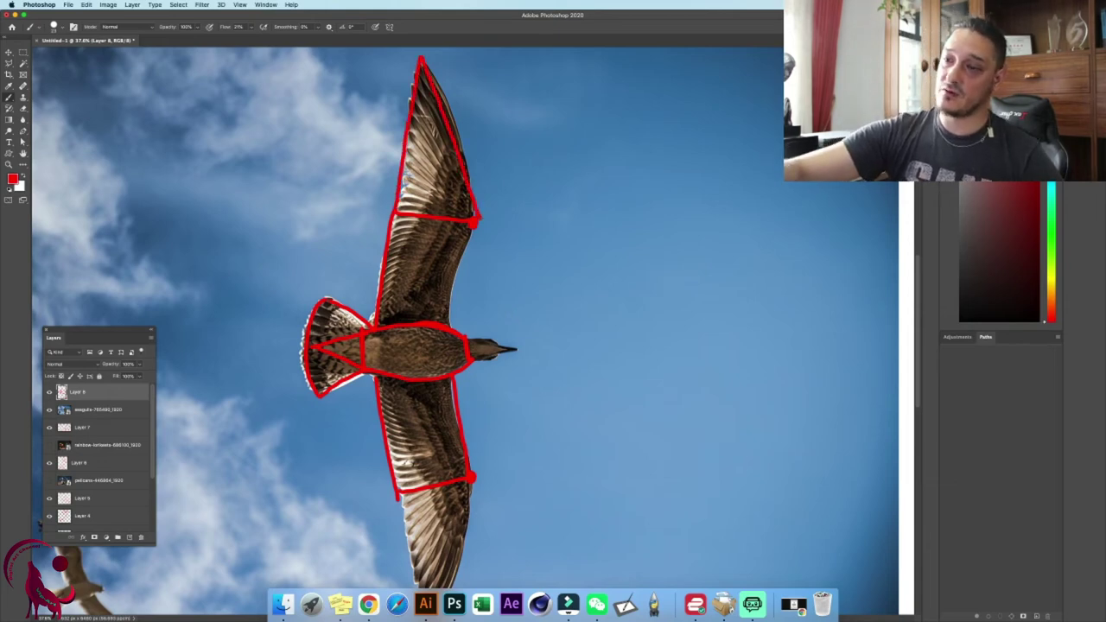
scroll(523, 260, down, 5)
mouse_move(396, 322)
mouse_down()
mouse_move(429, 453)
mouse_move(472, 306)
mouse_up()
scroll(474, 307, up, 4)
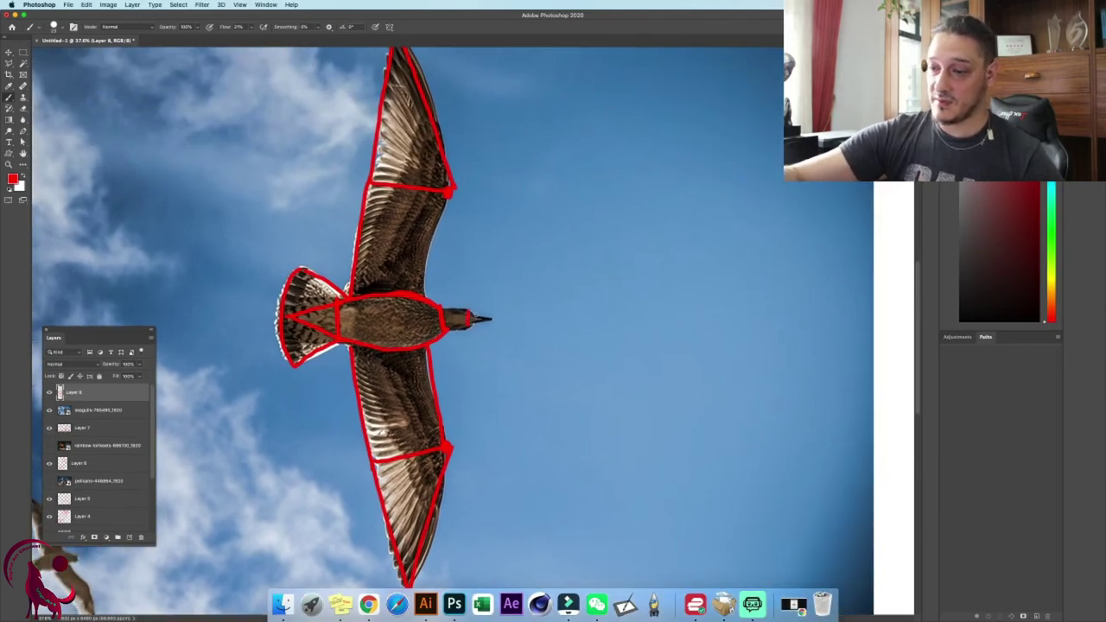
- Trace the seagull's head and pointed beak in red, with a dividing line between them
mouse_move(467, 321)
mouse_down()
mouse_move(496, 321)
mouse_move(467, 315)
mouse_up()
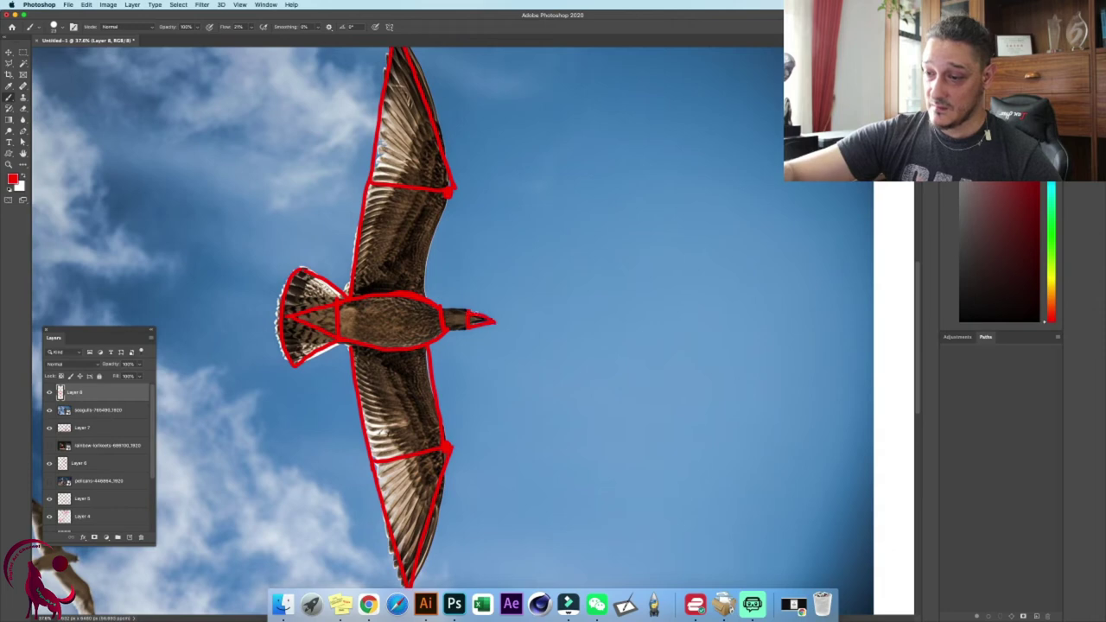
key(super+z)
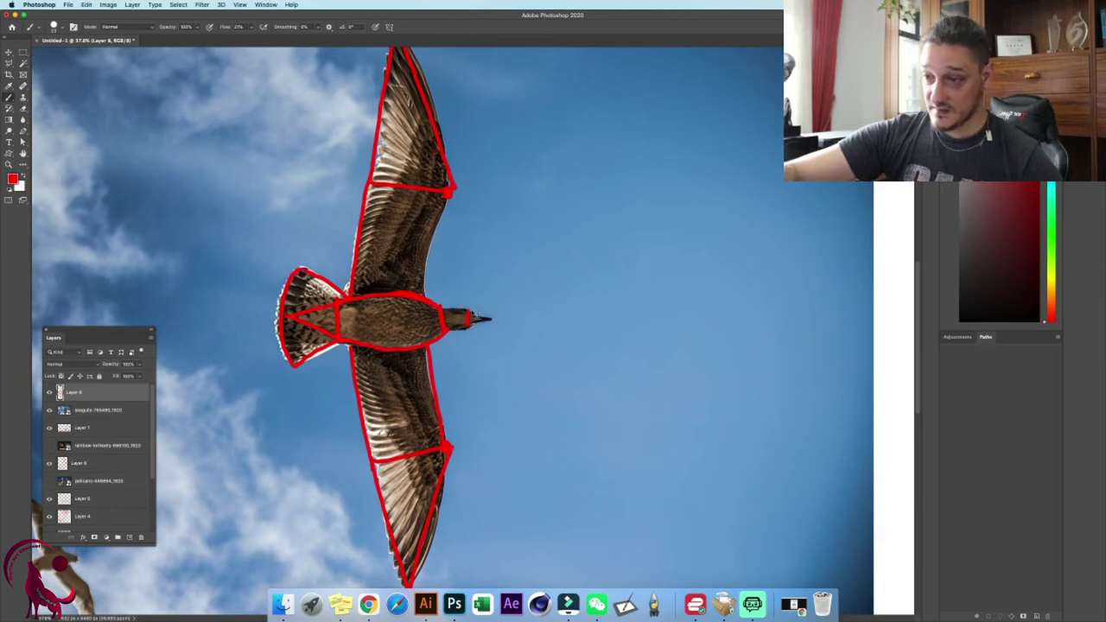
mouse_move(468, 326)
mouse_down()
mouse_move(492, 322)
mouse_move(470, 312)
mouse_up()
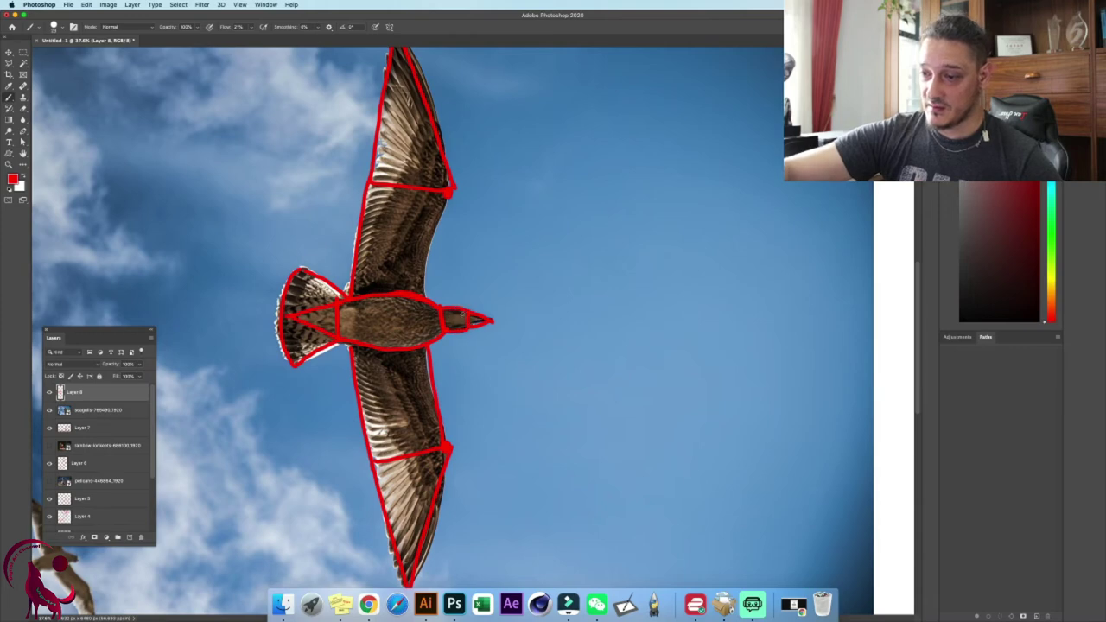
key(super+z)
key(super+z)
drag(450, 306, 469, 312)
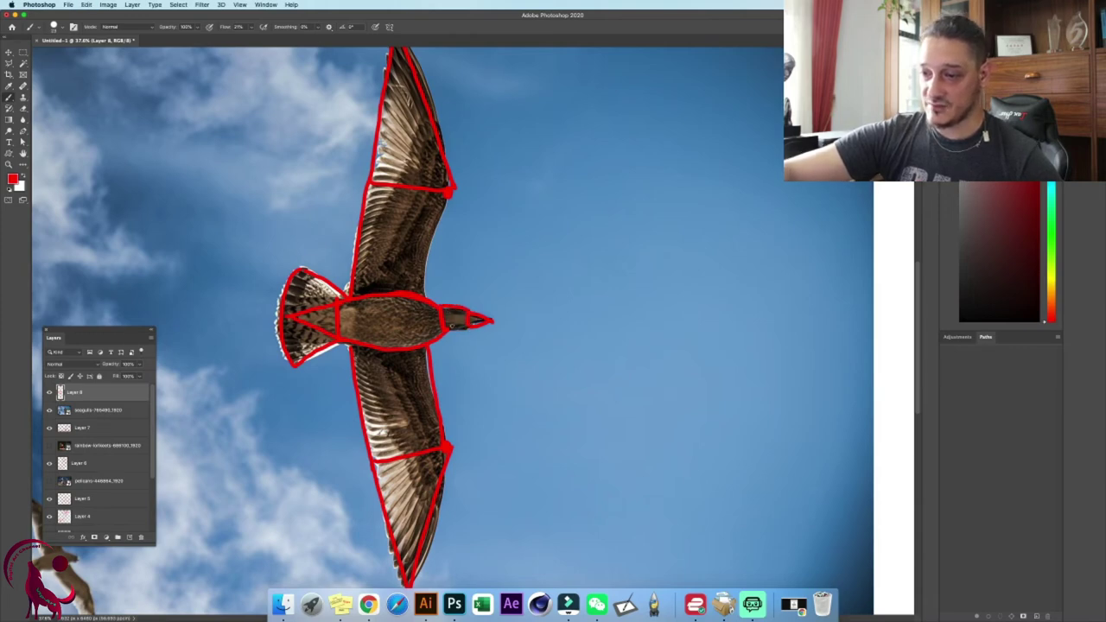
- Hide the seagull photo and draw the missing front edge of the upper inner wing
drag(510, 280, 411, 280)
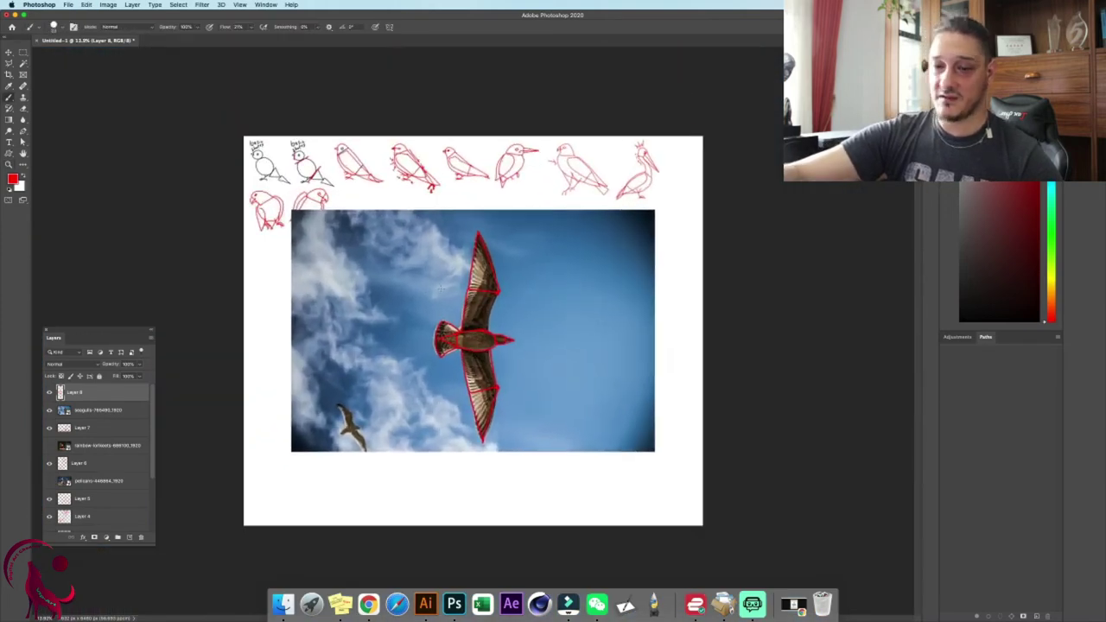
click(49, 410)
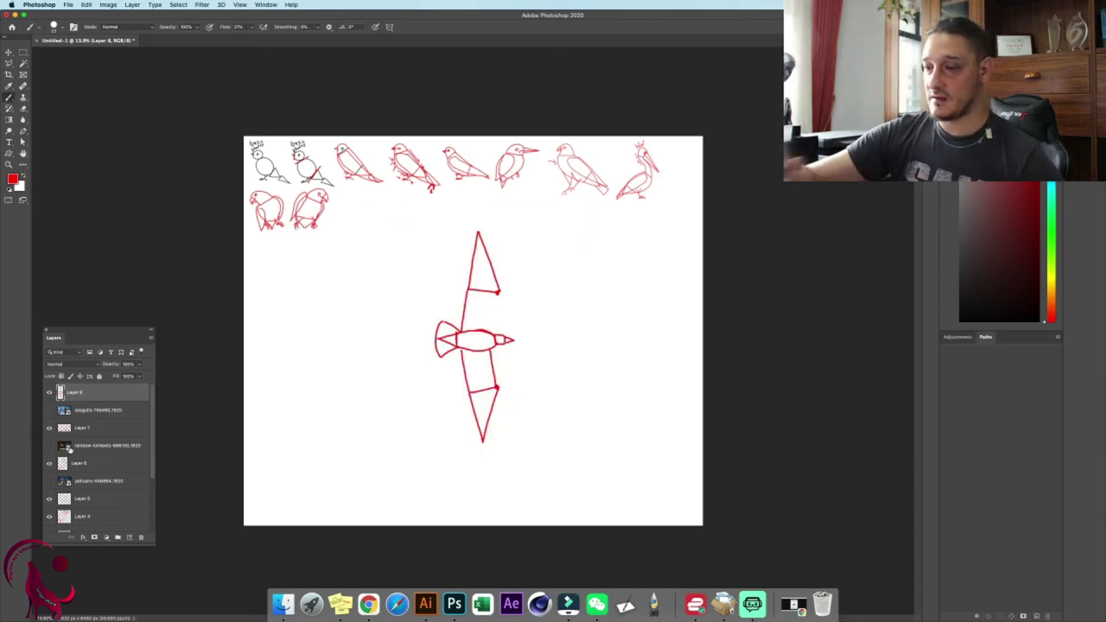
mouse_move(492, 332)
mouse_down()
mouse_move(505, 302)
mouse_move(493, 332)
mouse_up()
key(super+z)
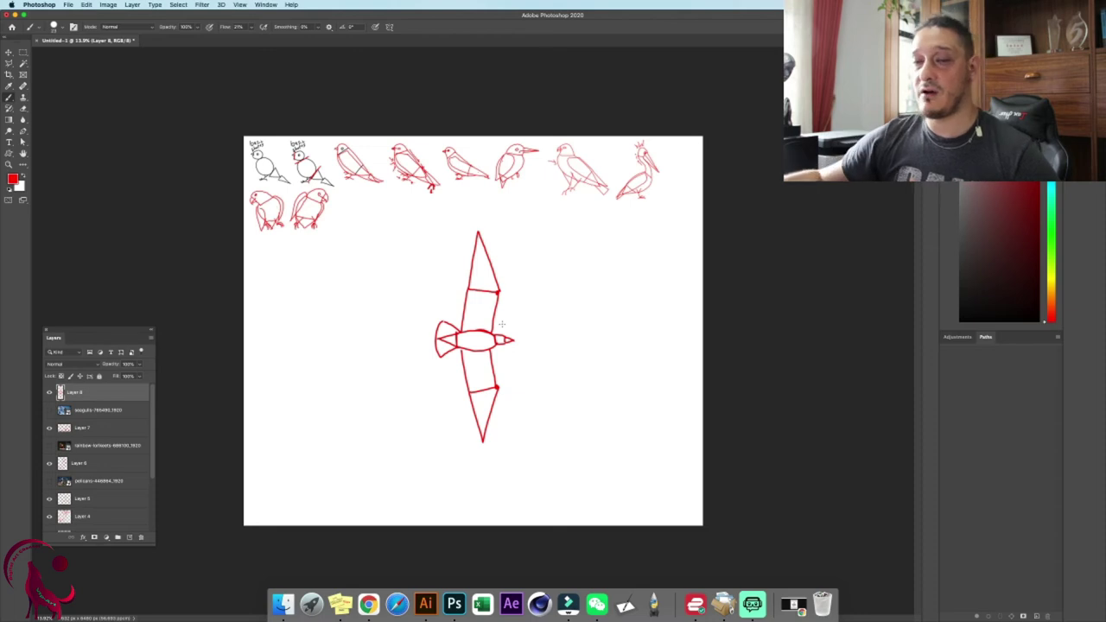
- Scale down the seagull sketch and place it below the lorikeet sketches
key(ctrl+t)
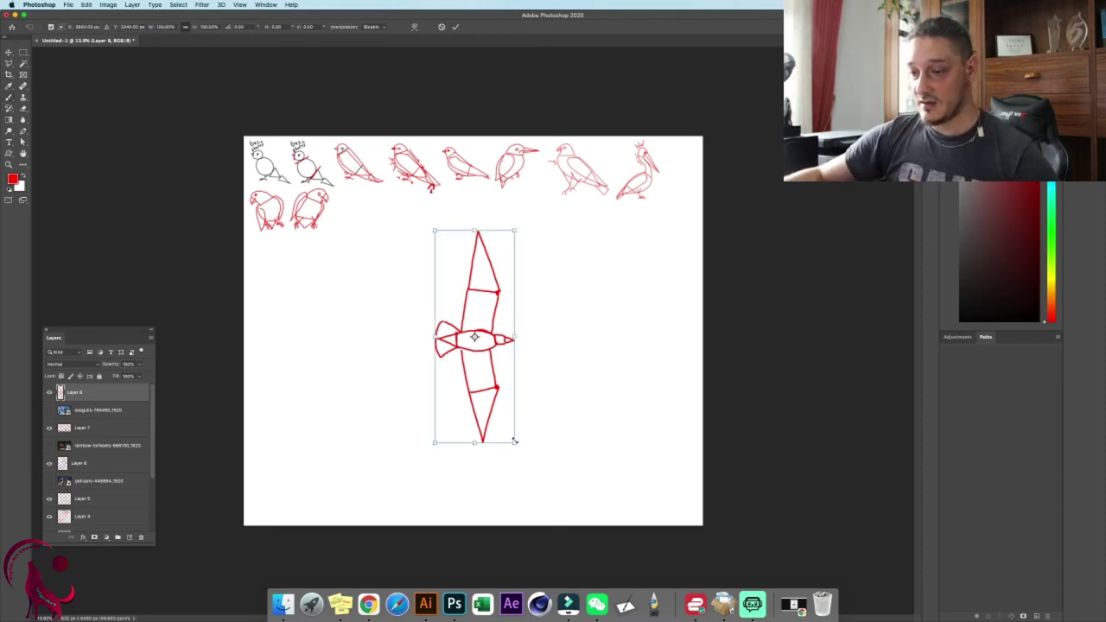
mouse_move(515, 440)
mouse_down()
mouse_move(464, 308)
mouse_move(310, 287)
mouse_move(280, 301)
mouse_move(295, 349)
mouse_up()
key(Return)
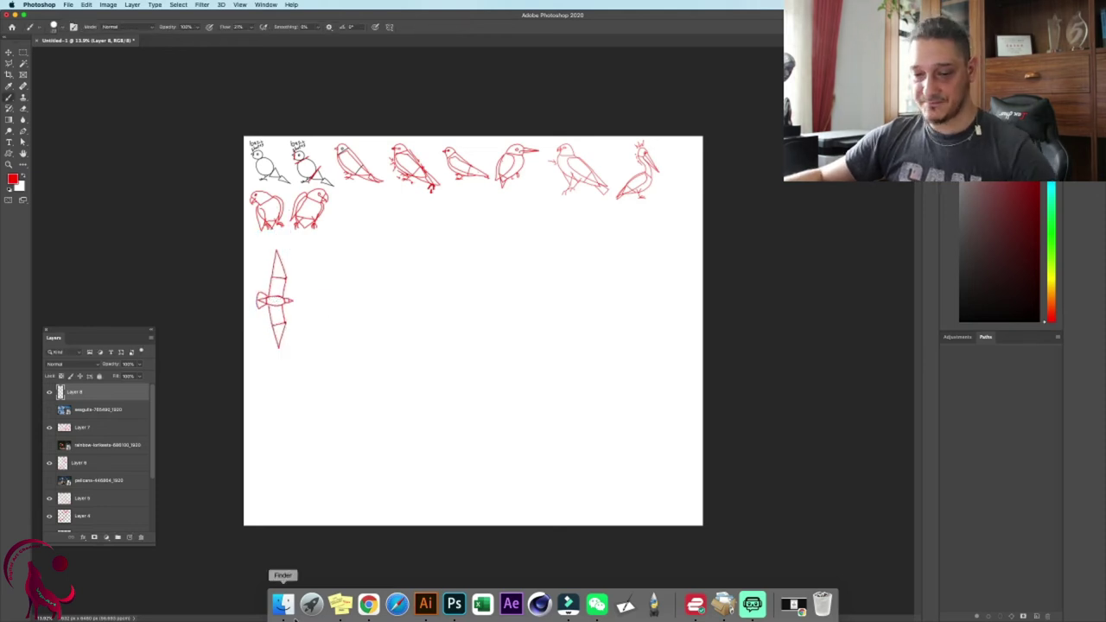
- Place the hummingbird-2139279_1920 photo from the Fly folder on the canvas and enlarge it
click(285, 604)
click(579, 376)
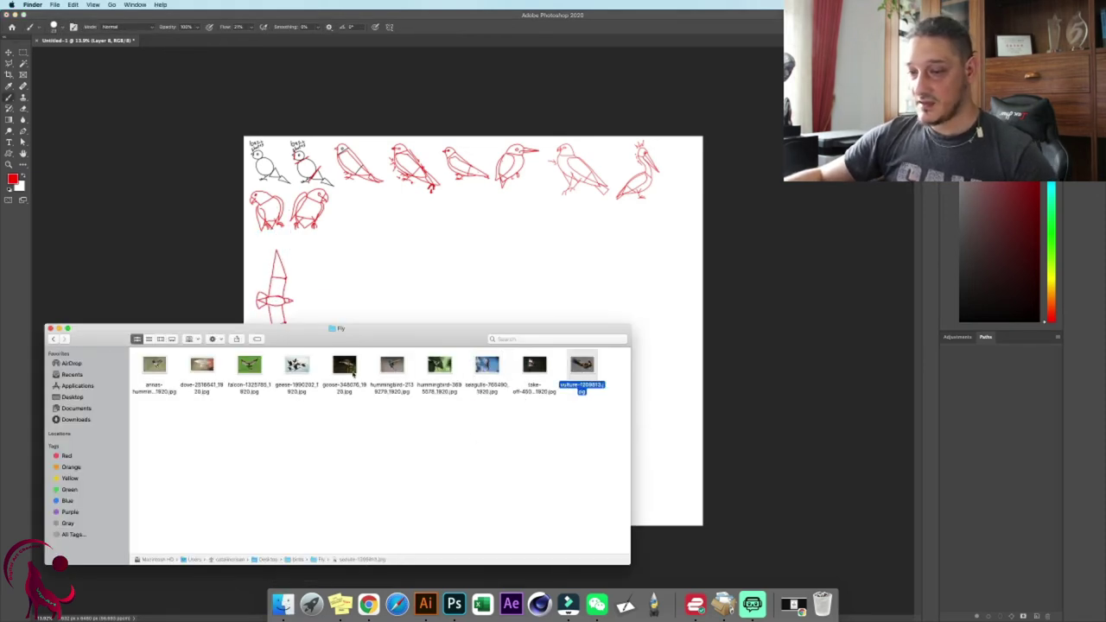
click(402, 318)
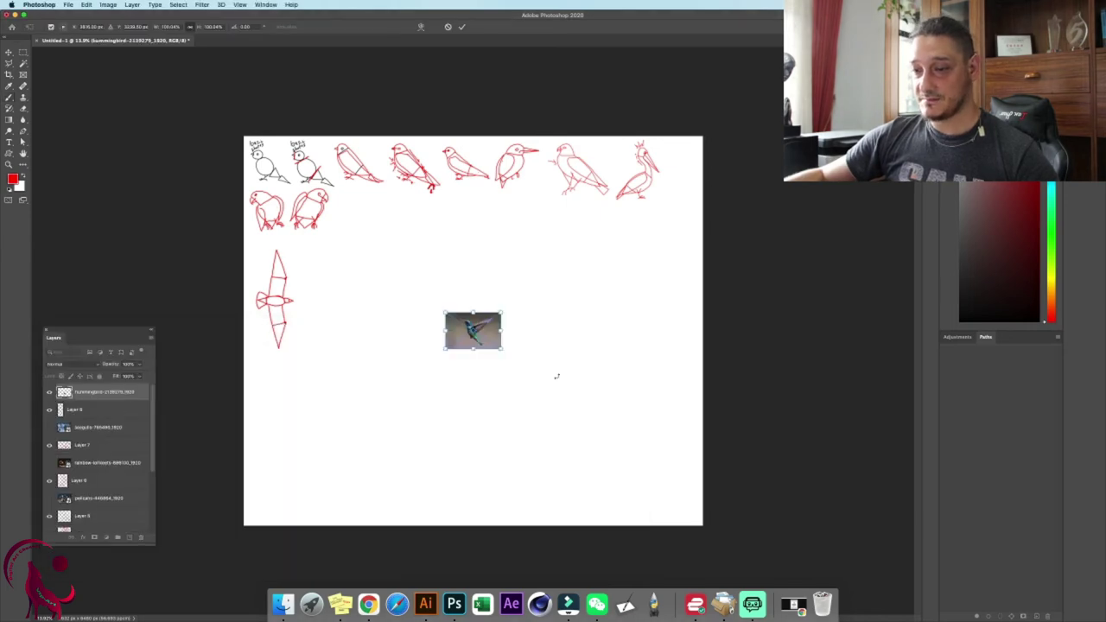
mouse_move(501, 349)
mouse_down()
mouse_move(551, 354)
mouse_move(579, 400)
mouse_up()
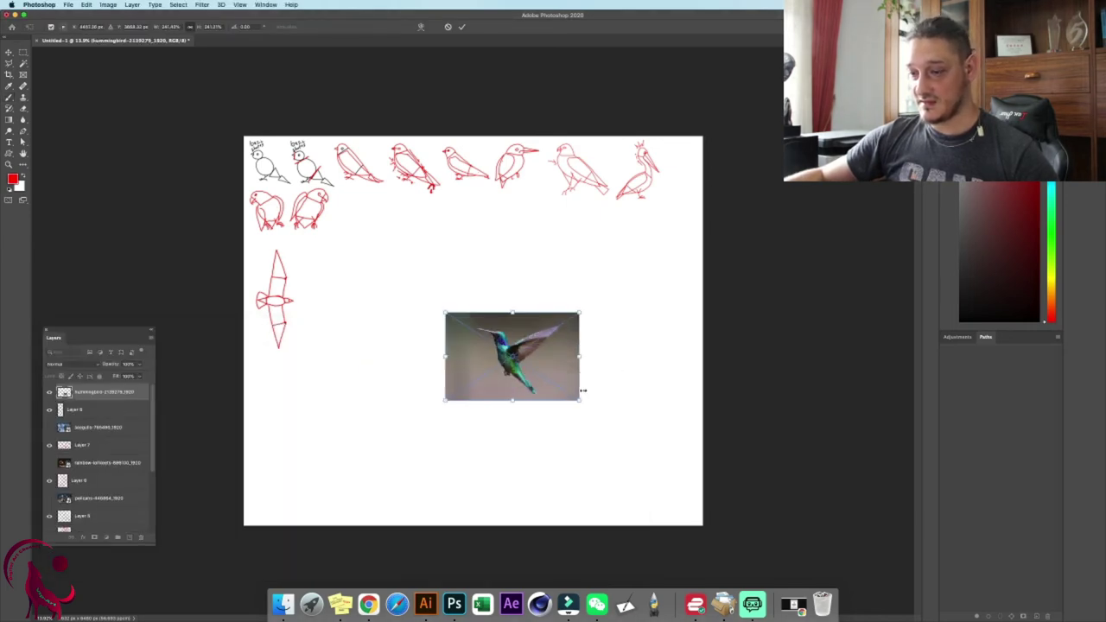
key(Return)
key(super+space)
drag(547, 361, 588, 382)
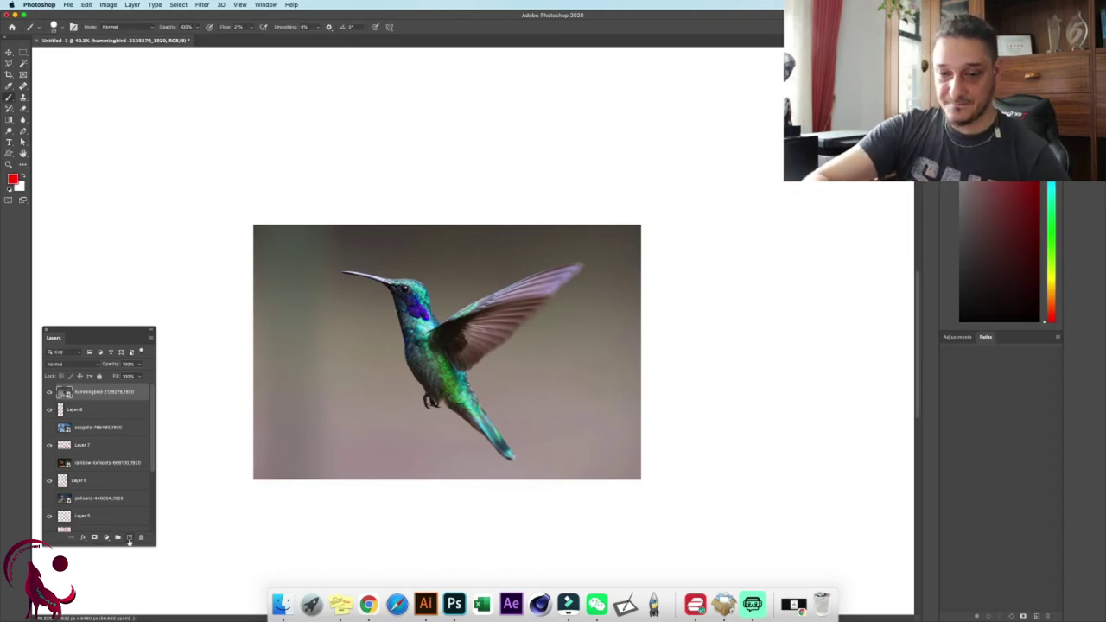
- On a new layer, trace the hummingbird's long thin beak in red, undoing the strokes that miss its shape
key(super+shift+alt+n)
mouse_move(391, 288)
mouse_down()
mouse_move(389, 277)
mouse_move(365, 278)
mouse_move(389, 278)
mouse_up()
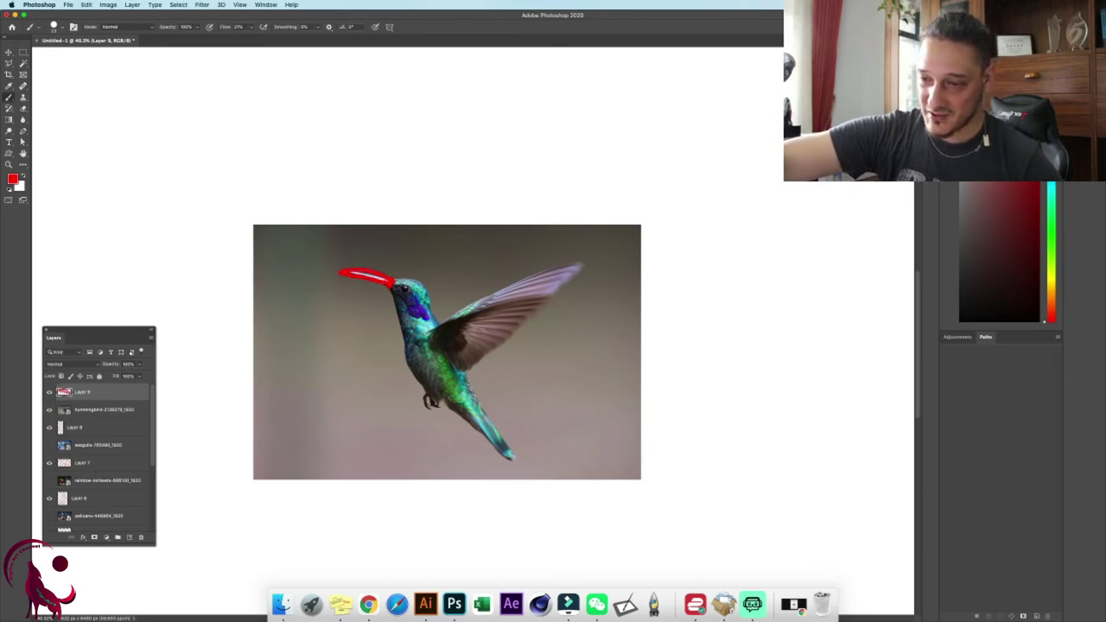
key(super+z)
key(super+z)
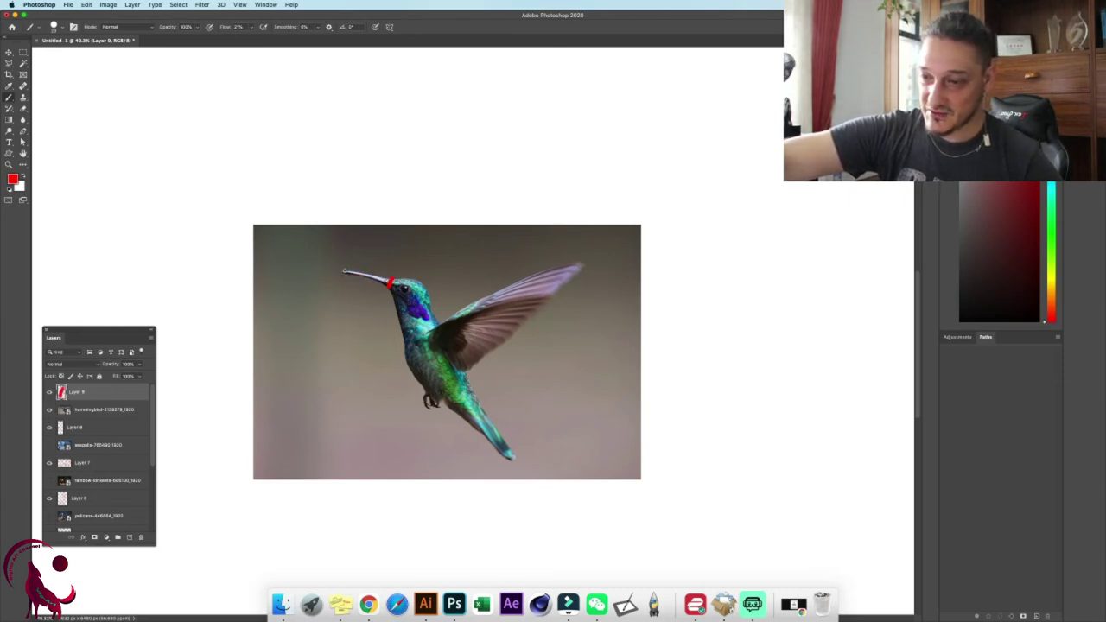
drag(352, 275, 393, 281)
key(super+z)
key(super+z)
key(super+z)
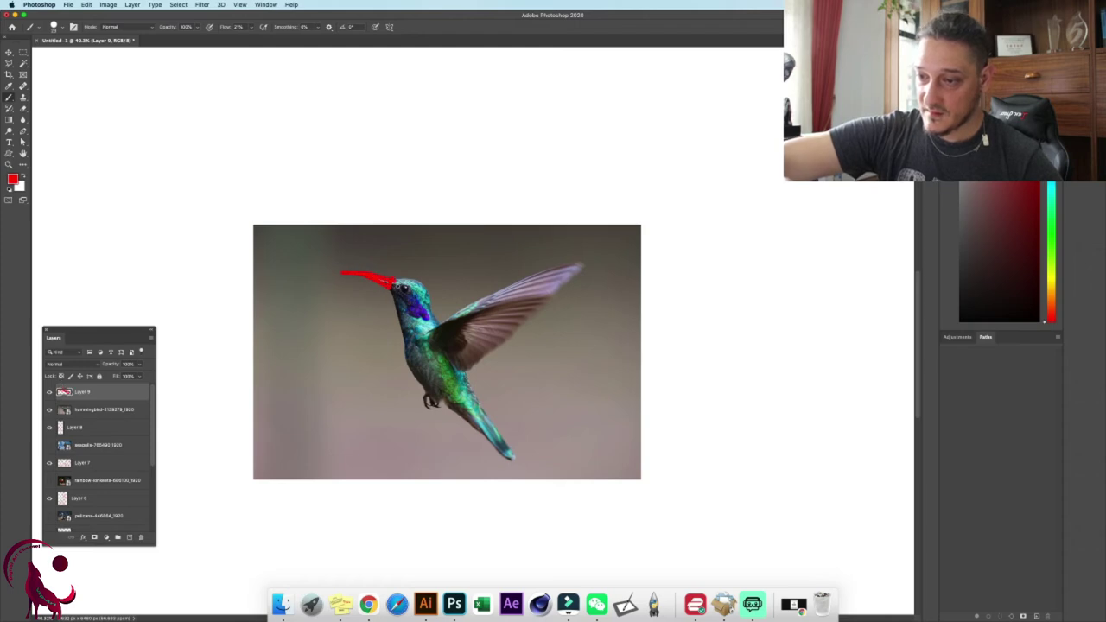
- Draw the hummingbird's eye, the dividing lines at its neck and tail base, and two arrows pointing at its belly
click(404, 289)
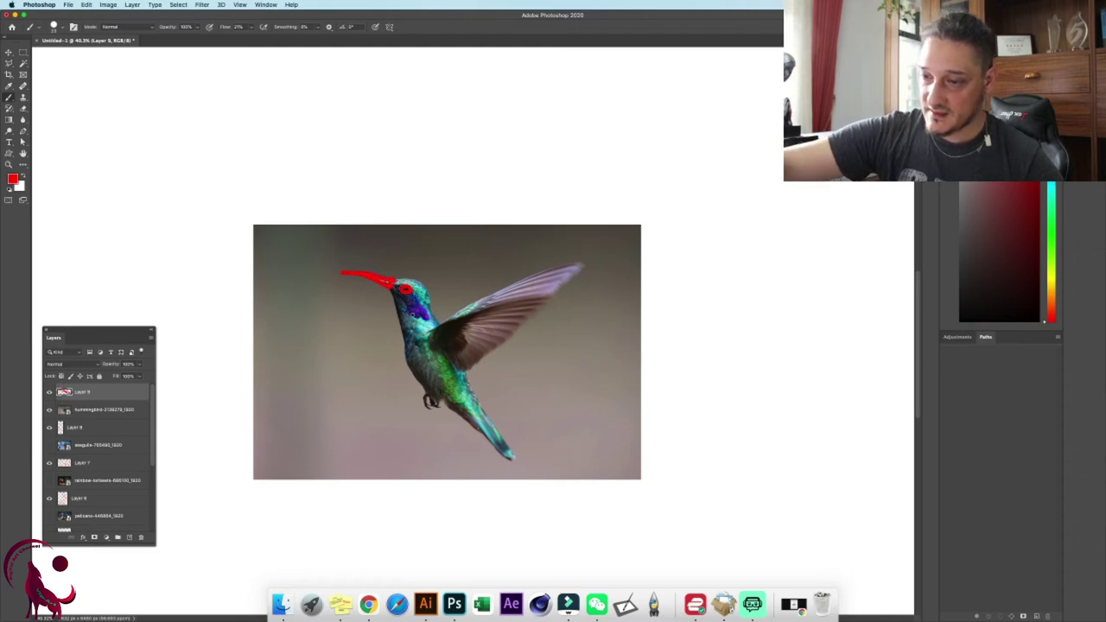
drag(400, 319, 429, 303)
drag(445, 401, 469, 381)
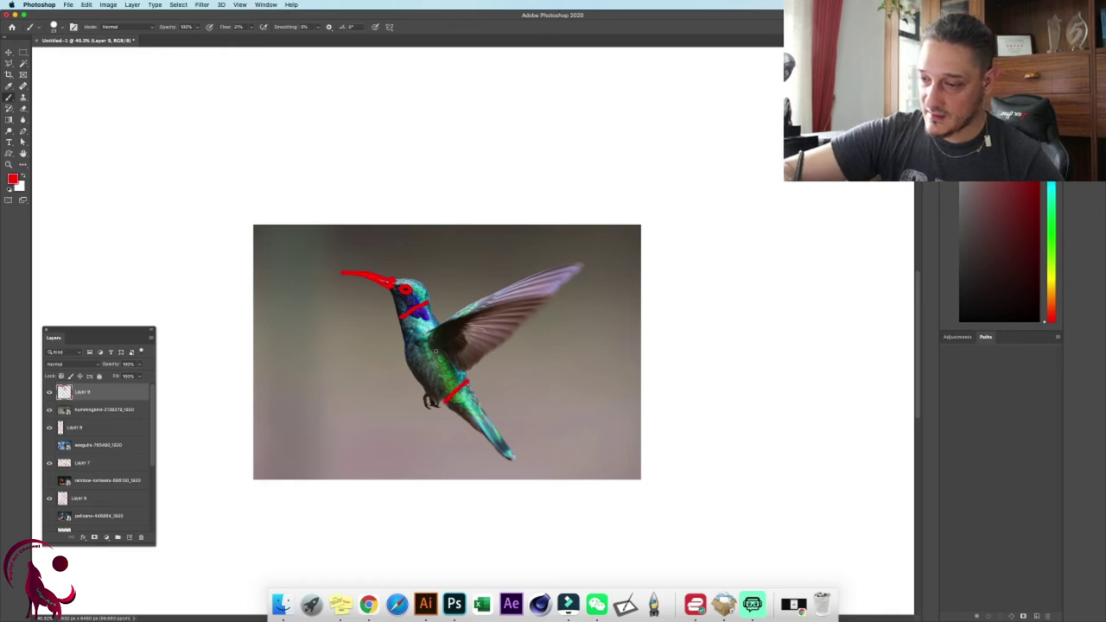
mouse_move(375, 381)
mouse_down()
mouse_move(398, 366)
mouse_move(410, 381)
mouse_up()
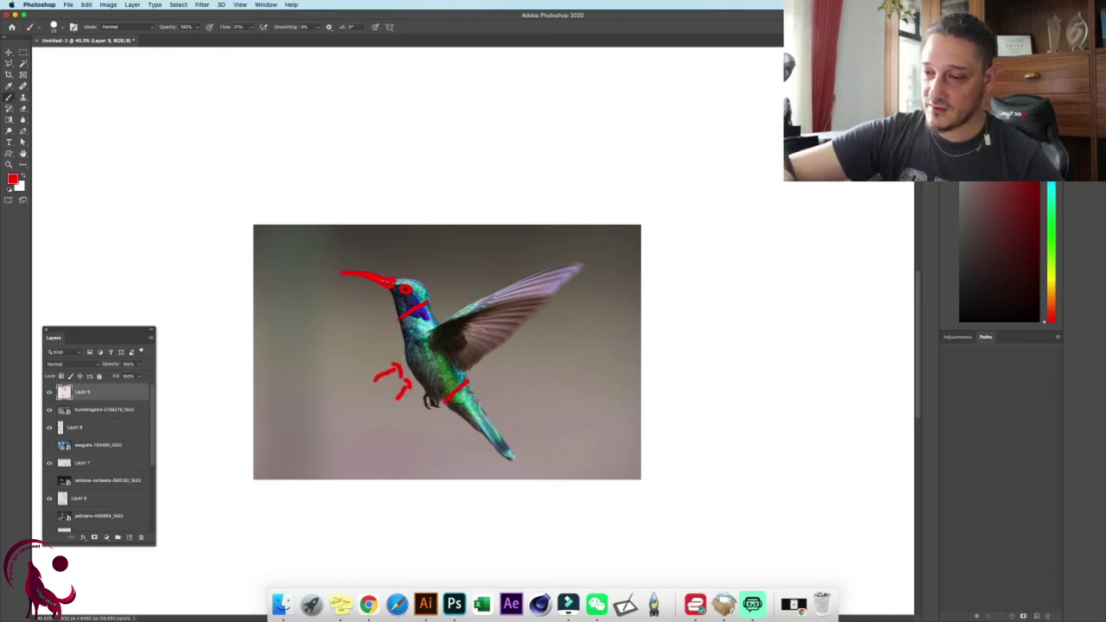
- Trace the hummingbird's belly and back contours down to the pointed tail tip and add the small feet
mouse_move(390, 288)
mouse_down()
mouse_move(427, 388)
mouse_move(440, 398)
mouse_up()
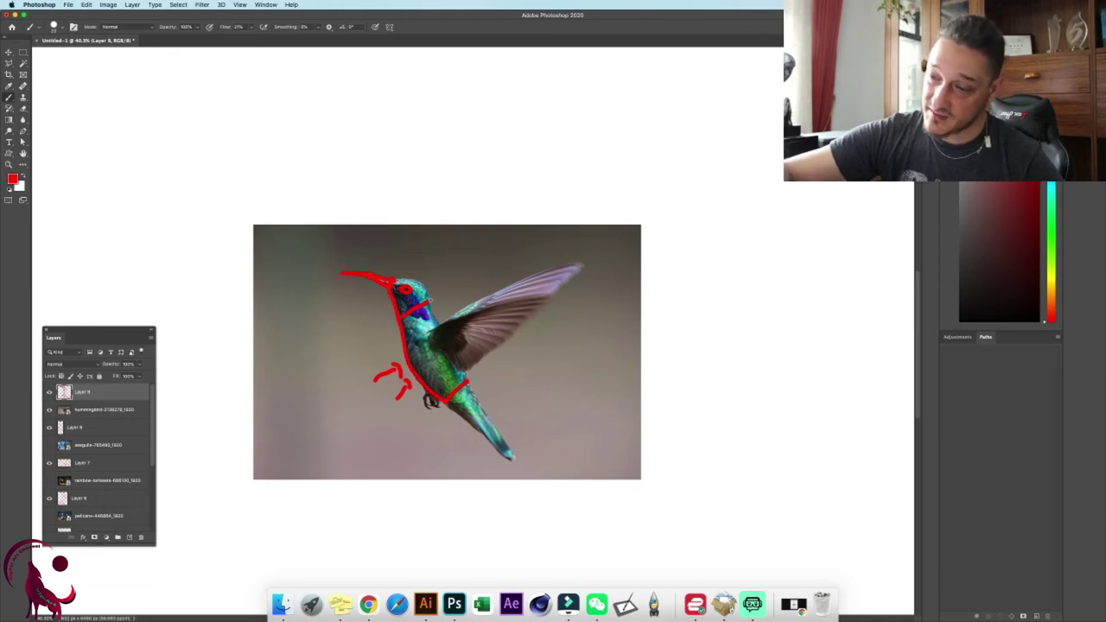
mouse_move(437, 321)
mouse_down()
mouse_move(489, 425)
mouse_move(465, 416)
mouse_move(493, 429)
mouse_up()
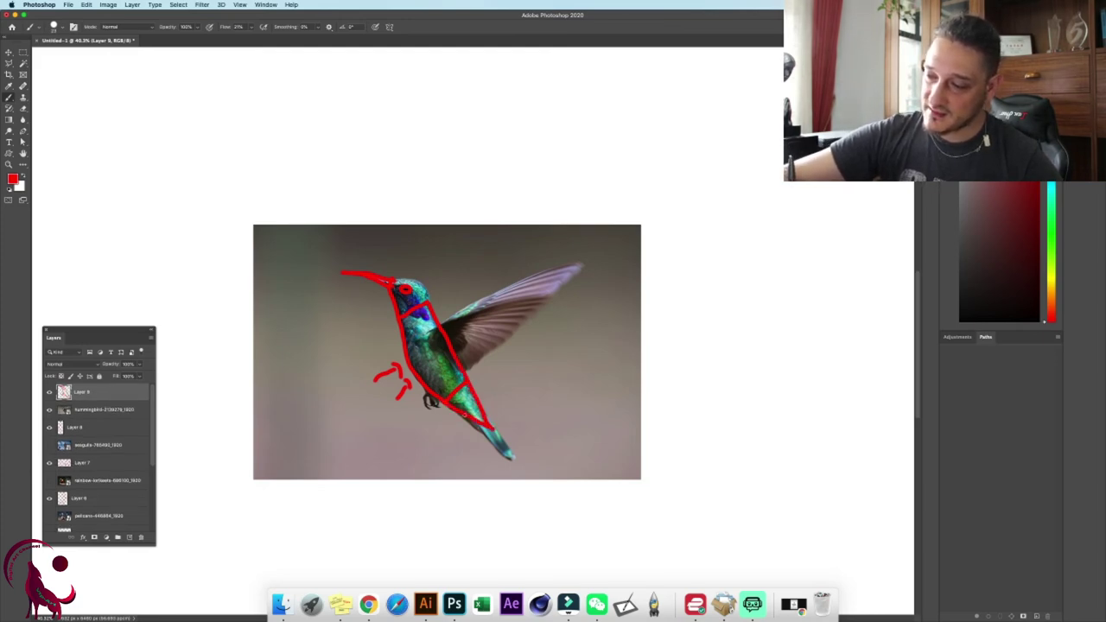
drag(473, 423, 512, 462)
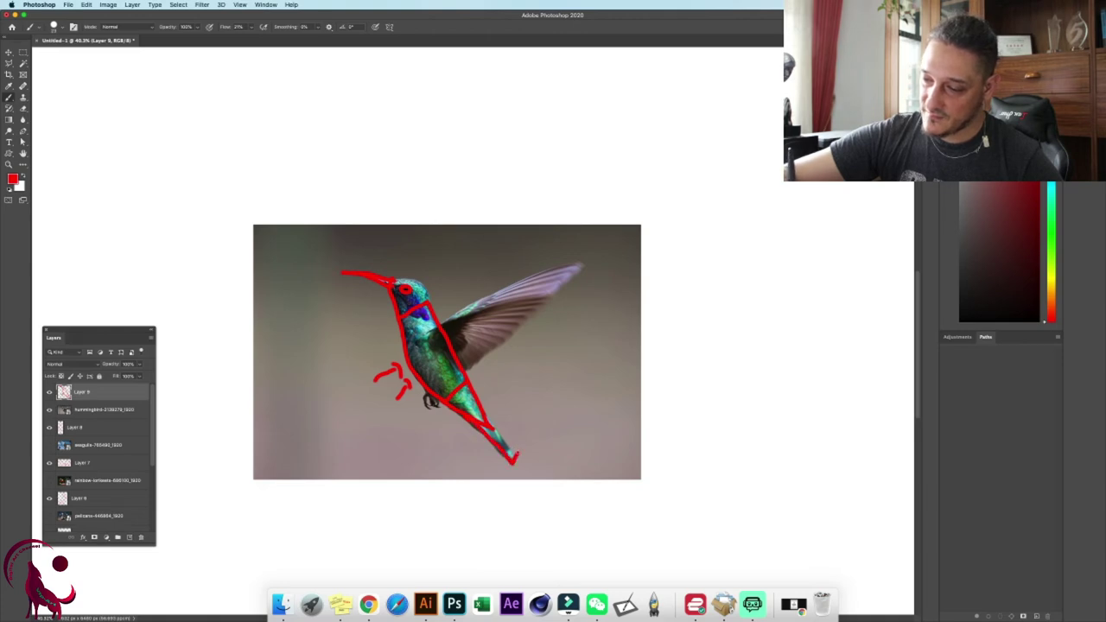
key(super+z)
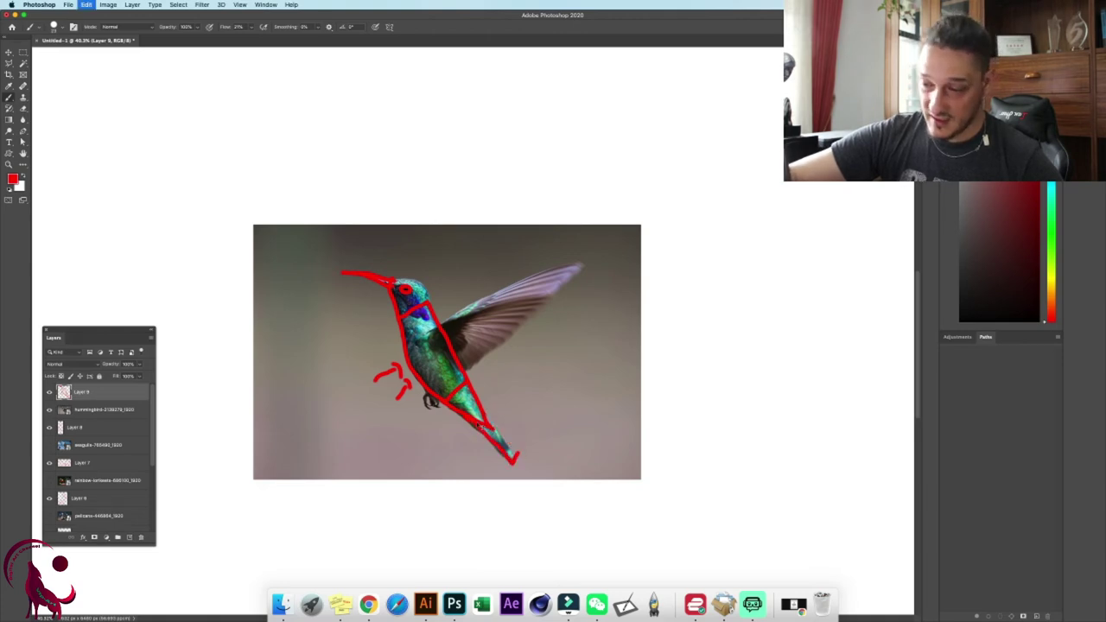
mouse_move(463, 420)
mouse_down()
mouse_move(517, 459)
mouse_move(483, 404)
mouse_up()
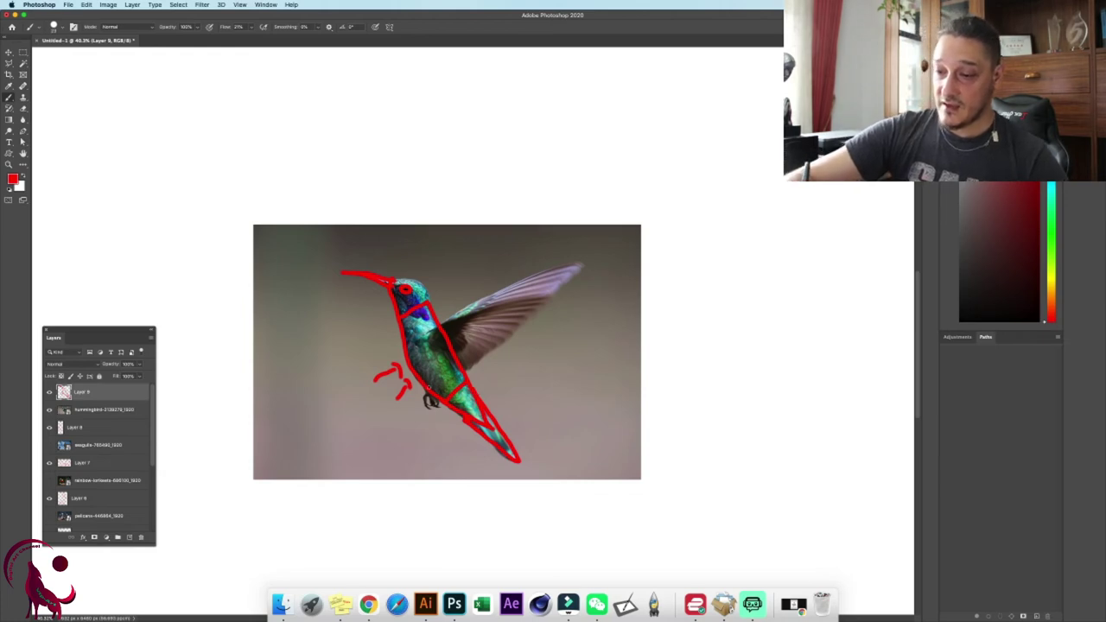
mouse_move(422, 396)
mouse_down()
mouse_move(425, 415)
mouse_move(440, 411)
mouse_up()
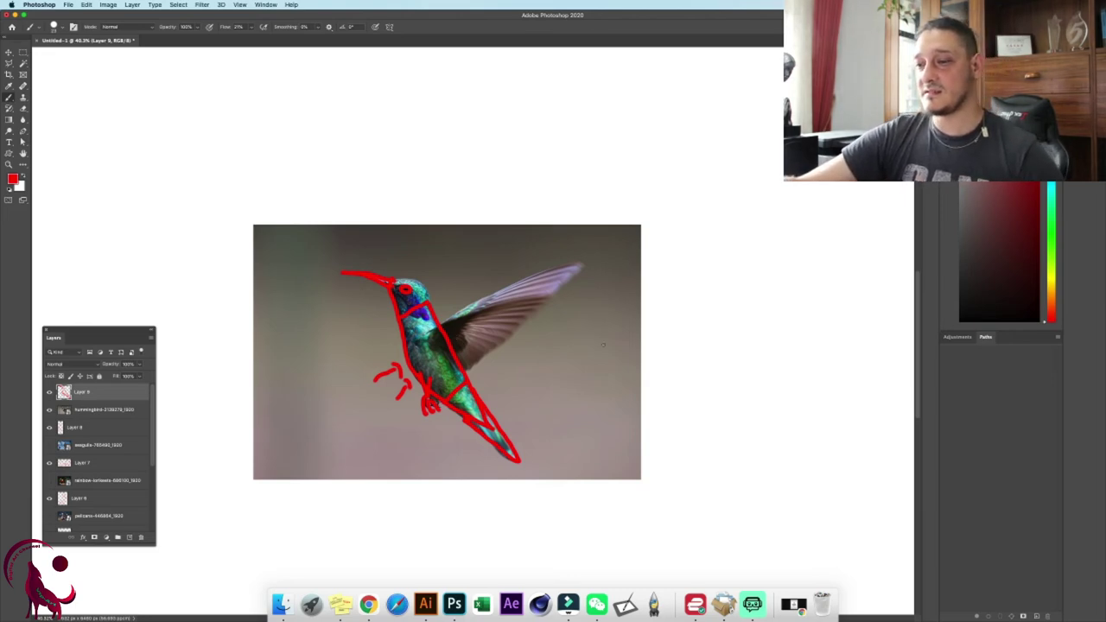
- Outline the hummingbird's wing as a four-sided inner section and a long pointed outer section, separated by a dividing line
drag(477, 299, 505, 339)
mouse_move(439, 329)
mouse_down()
mouse_move(453, 356)
mouse_move(509, 342)
mouse_up()
drag(472, 305, 439, 330)
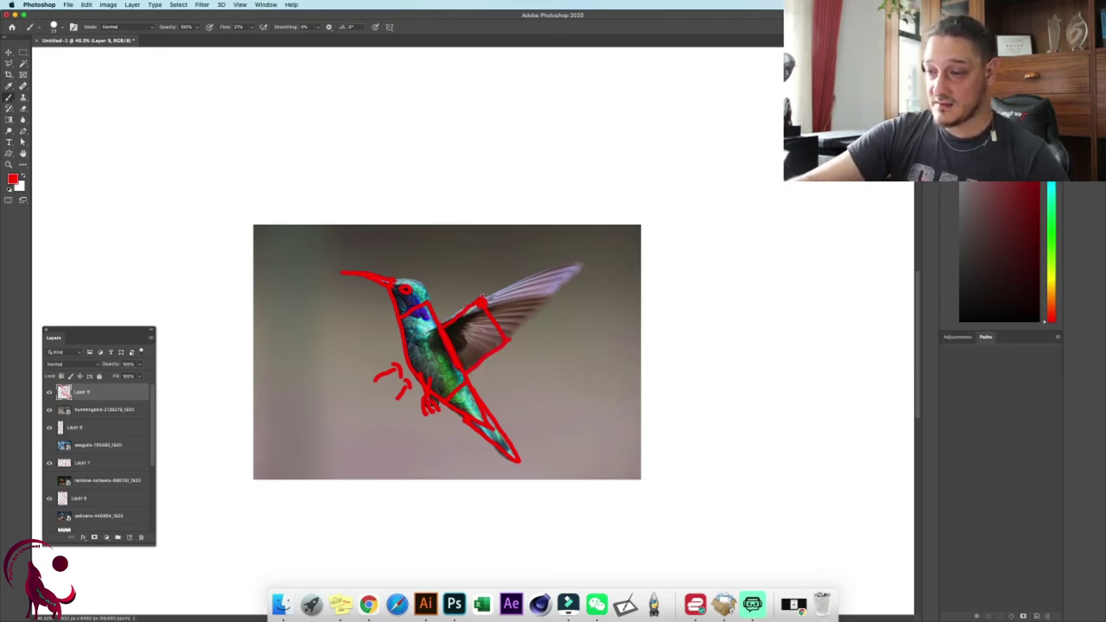
drag(508, 341, 581, 266)
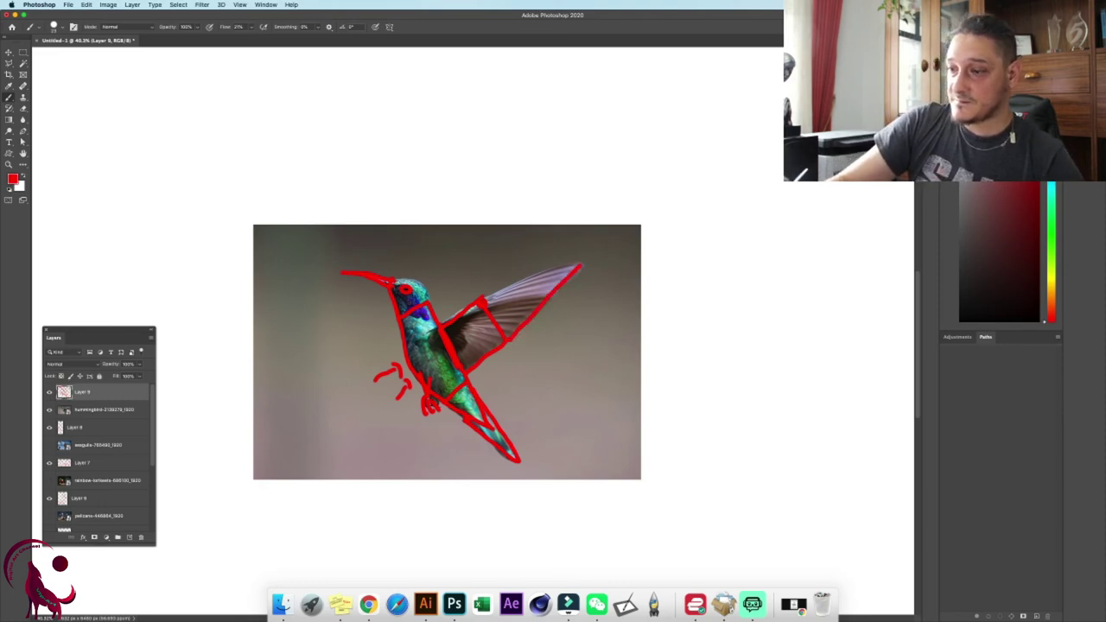
drag(483, 299, 581, 258)
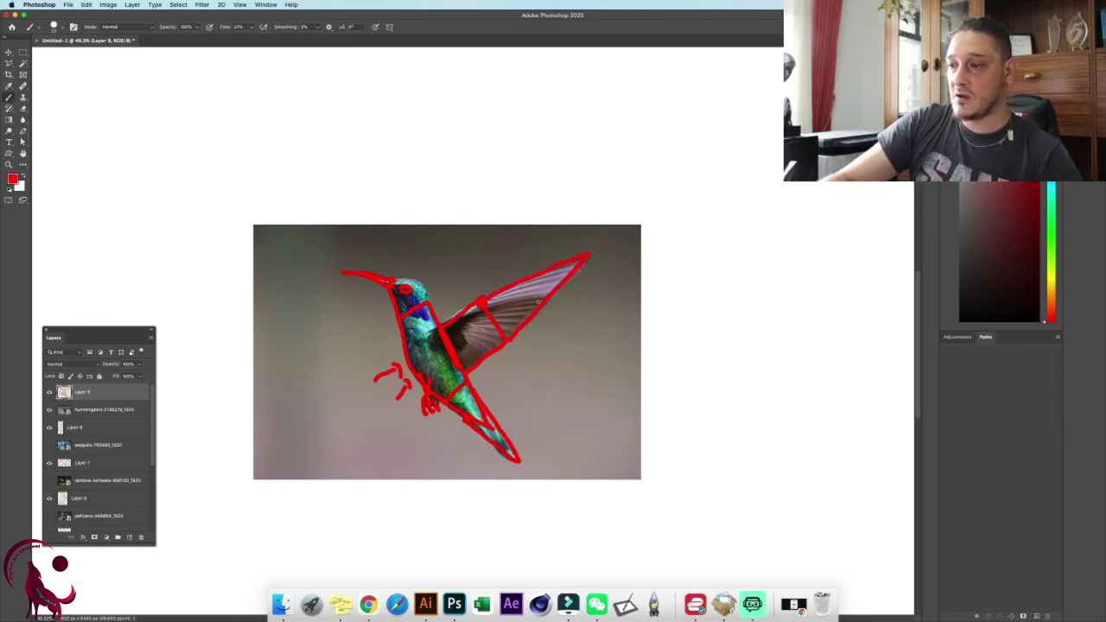
- Close the hummingbird's head by tracing the rounded crown from the beak to the back of the neck
key(z)
click(394, 280)
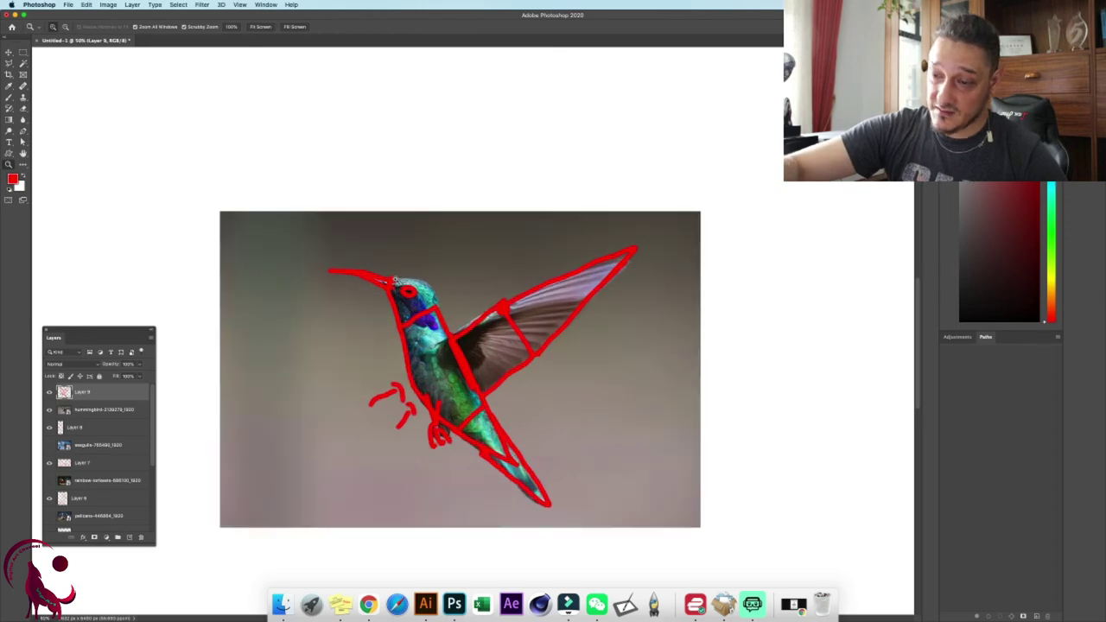
key(b)
drag(418, 275, 439, 313)
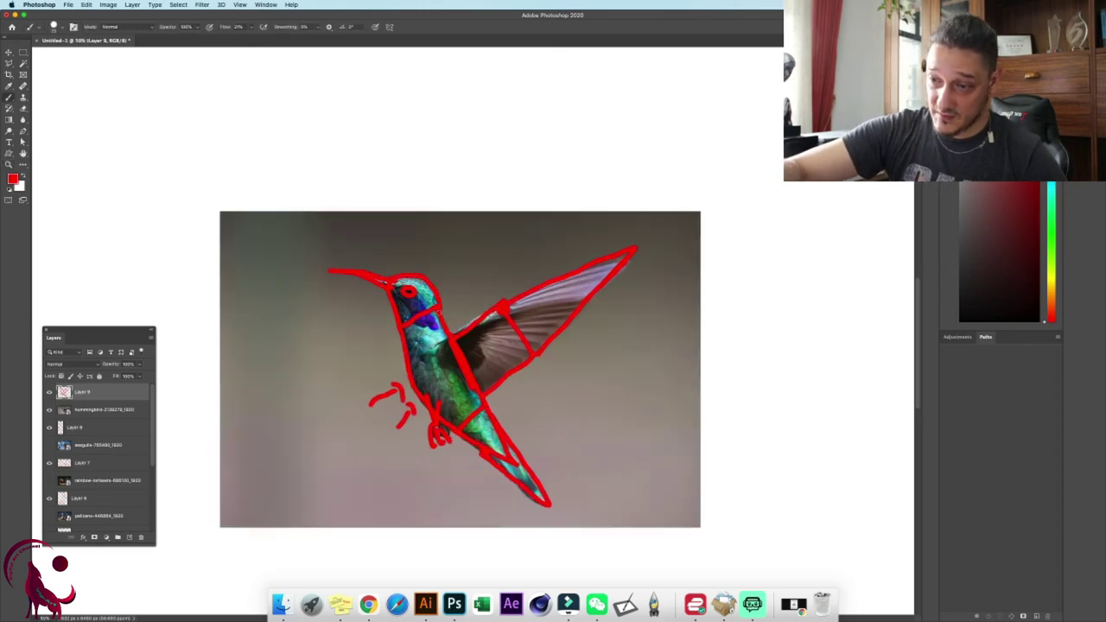
- Hide the hummingbird photo and move the red hummingbird sketch below the seagull sketch
click(49, 413)
key(super+0)
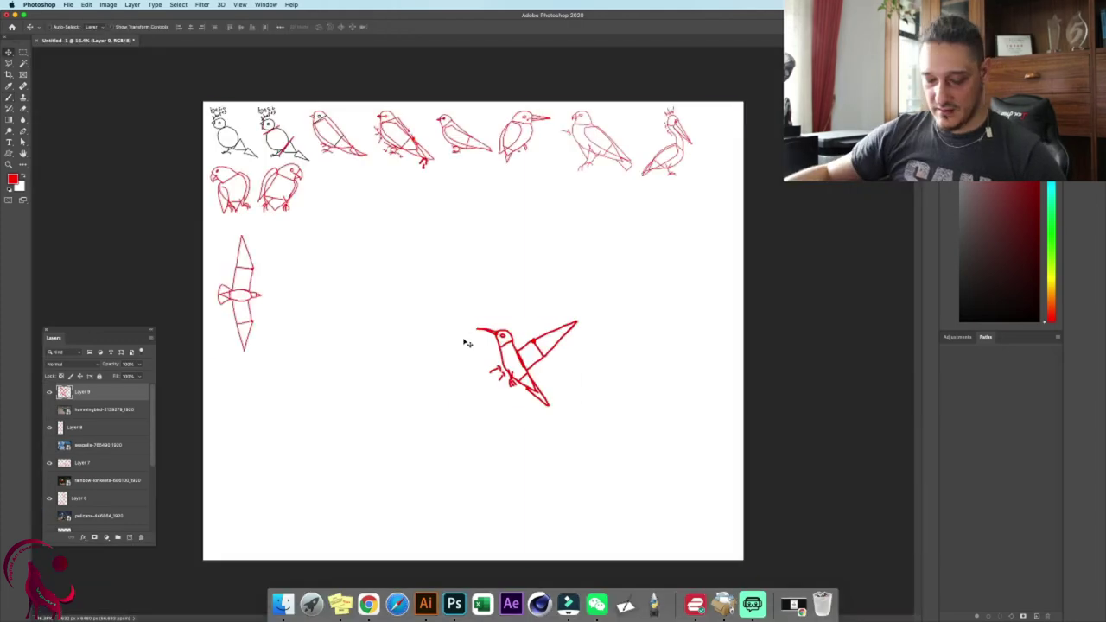
key(super+t)
mouse_move(499, 356)
mouse_down()
mouse_move(128, 387)
mouse_move(261, 407)
mouse_up()
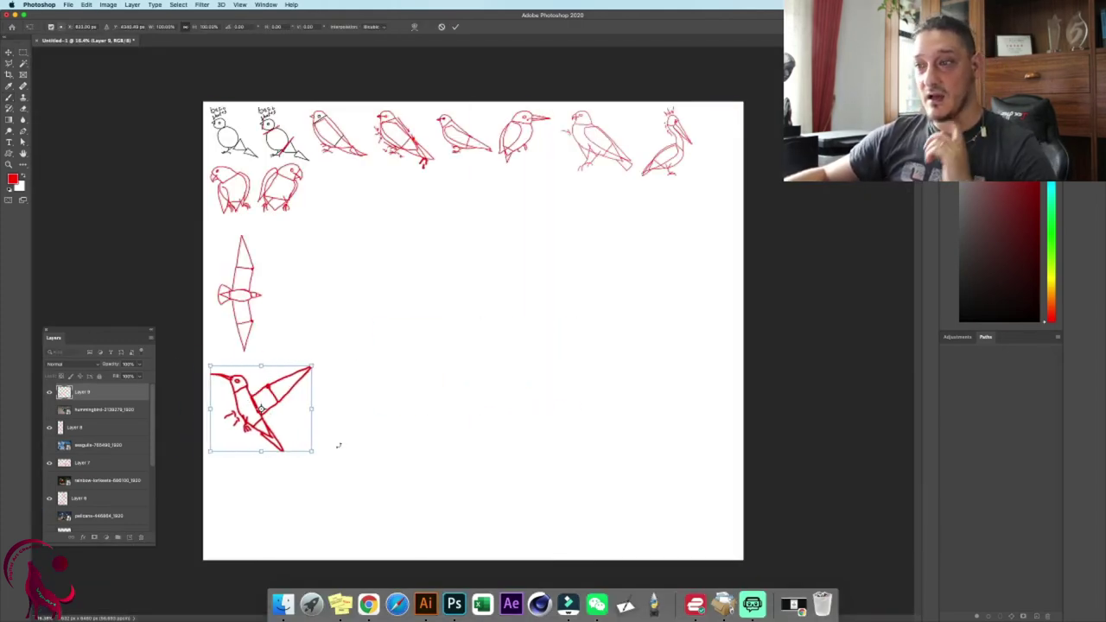
key(Return)
- Place the falcon photo from the Fly folder on the canvas and enlarge it
click(283, 603)
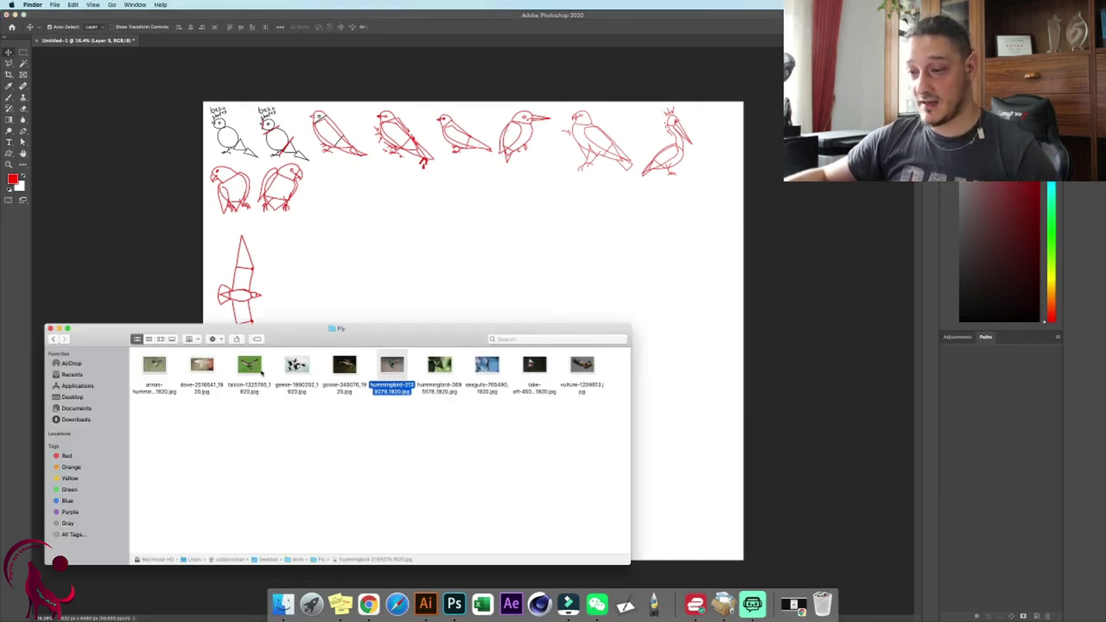
drag(231, 384, 407, 268)
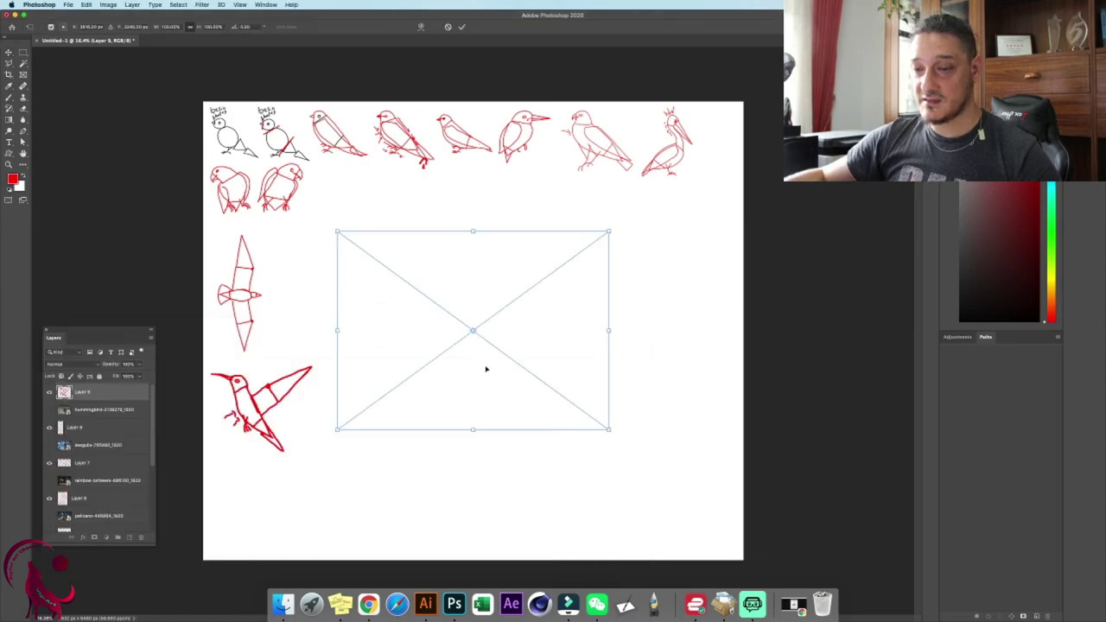
drag(615, 338, 687, 334)
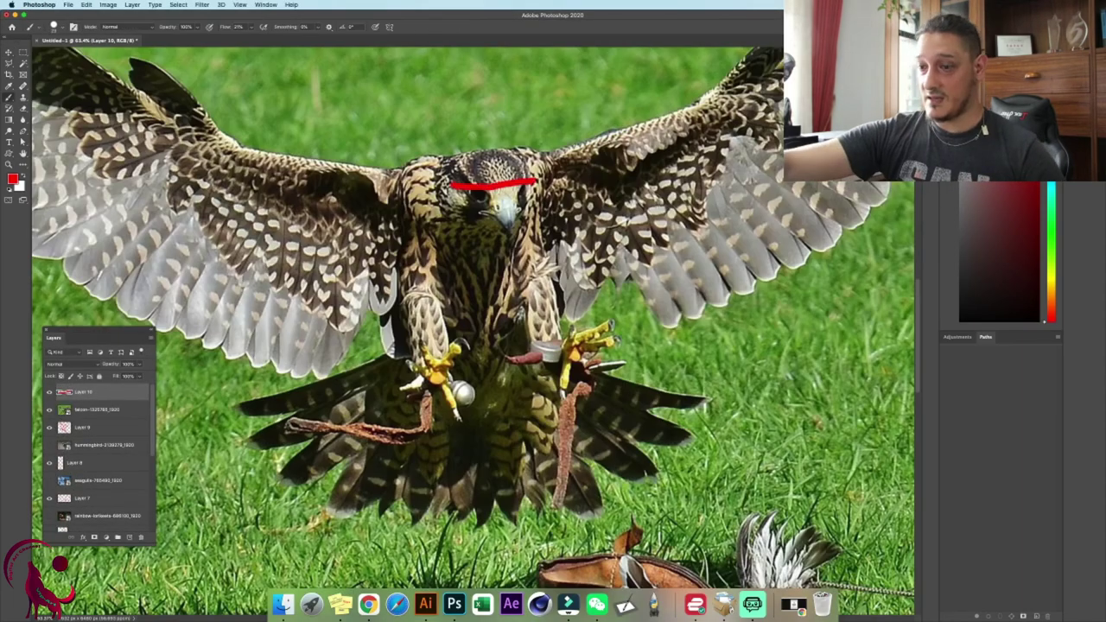
- On a new layer, outline both falcon wings in red, each divided into an inner and an outer section at the wing joint
drag(406, 274, 554, 268)
key(super+z)
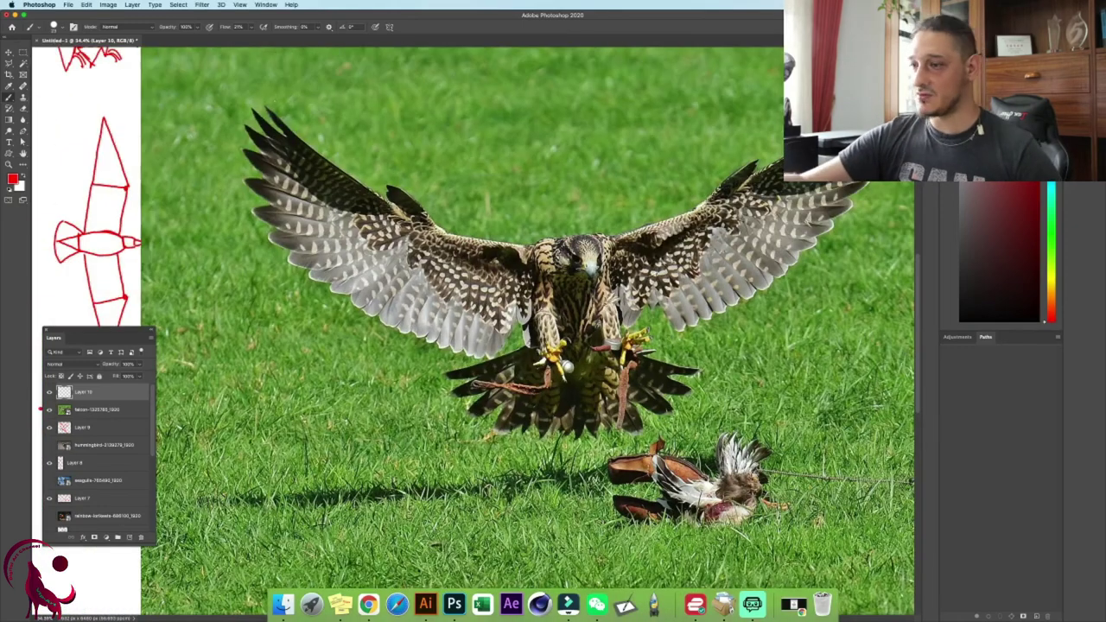
drag(424, 223, 380, 317)
drag(268, 108, 377, 316)
drag(872, 183, 777, 289)
drag(777, 290, 631, 344)
key(super+z)
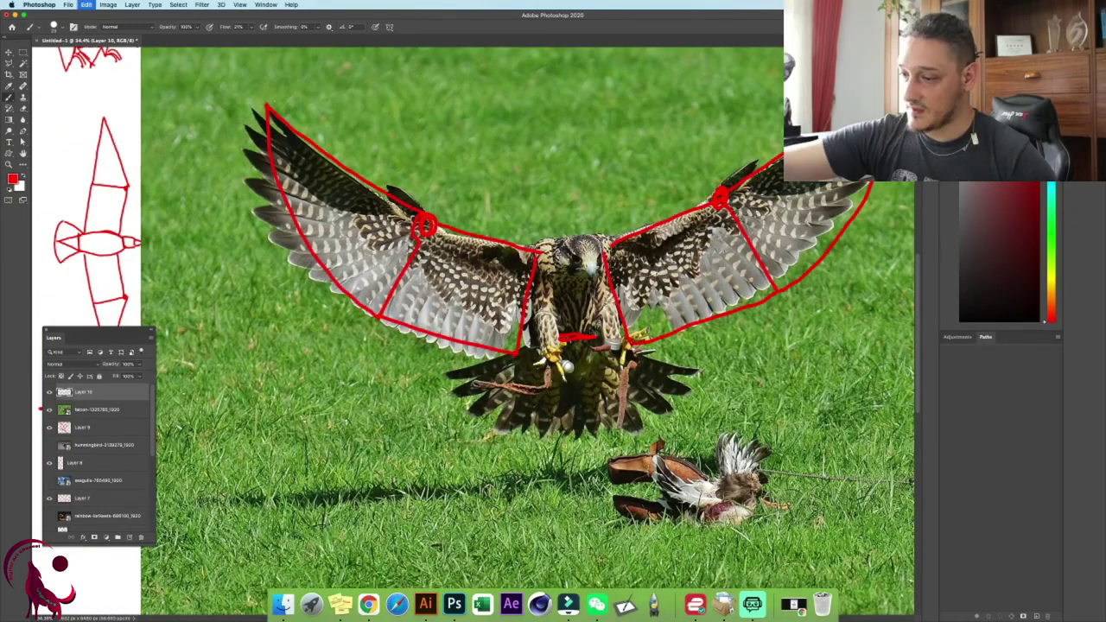
- Draw the falcon's body sides, the V-shaped lower body, the fanned tail, and both legs with claws
drag(610, 249, 619, 344)
drag(529, 298, 574, 400)
drag(519, 351, 448, 376)
drag(448, 376, 693, 367)
drag(531, 298, 555, 297)
drag(592, 307, 615, 325)
mouse_move(538, 339)
mouse_down()
mouse_move(572, 326)
mouse_move(567, 377)
mouse_up()
drag(614, 327, 602, 338)
drag(619, 332, 630, 355)
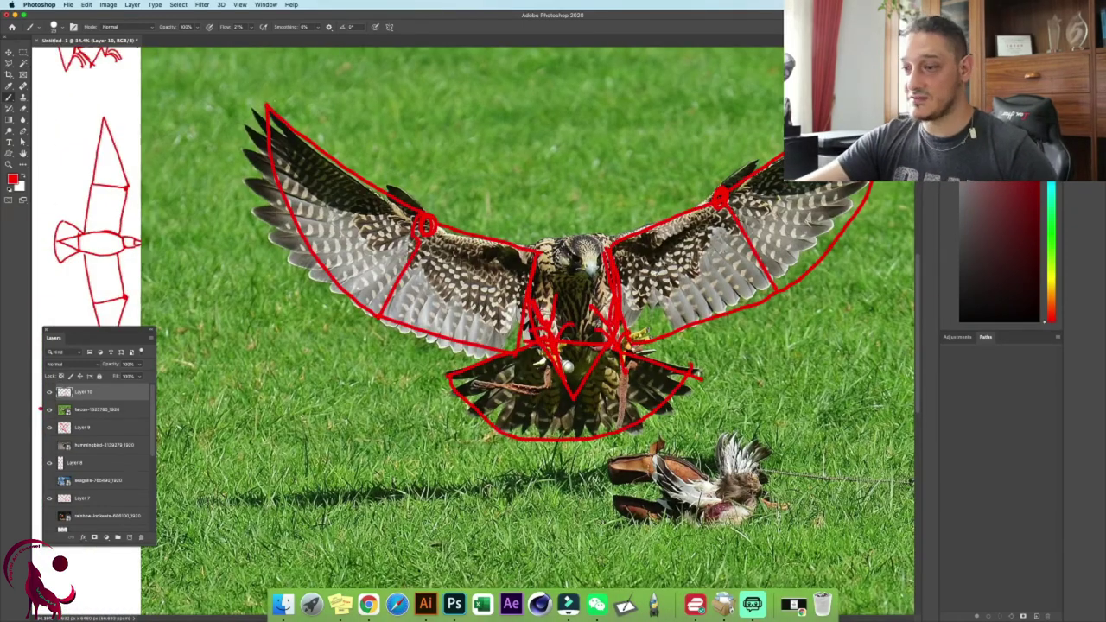
drag(535, 251, 611, 249)
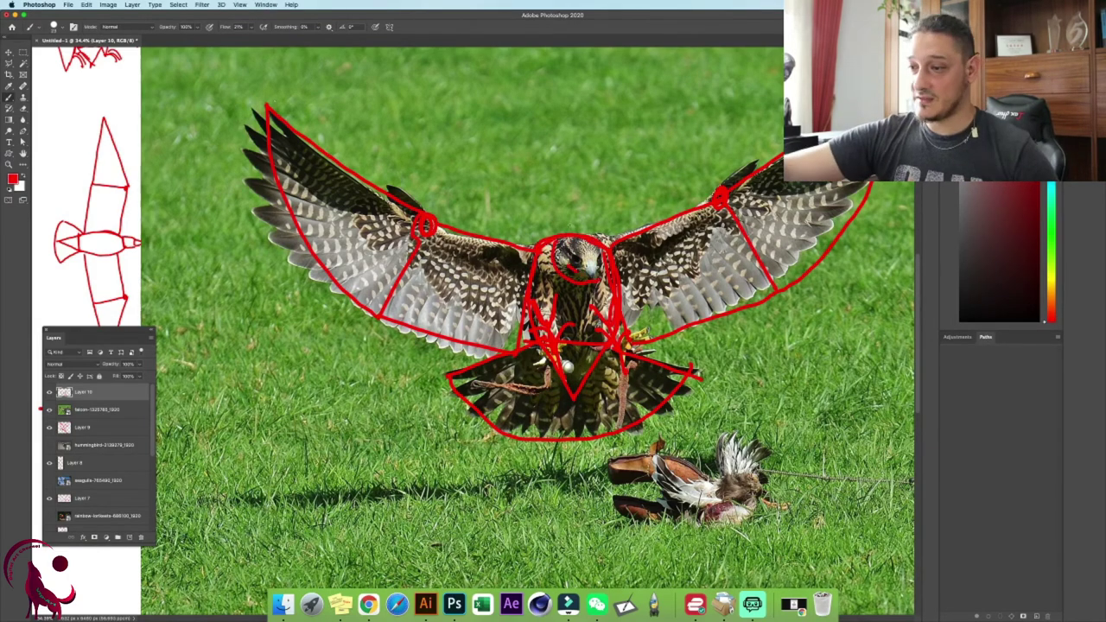
key(z)
mouse_move(606, 264)
mouse_down()
mouse_move(642, 255)
mouse_move(626, 254)
mouse_up()
key(b)
drag(565, 275, 609, 273)
mouse_move(569, 277)
mouse_down()
mouse_move(609, 274)
mouse_move(576, 206)
mouse_up()
key(super+z)
key(super+z)
key(super+z)
- Trace the falcon's head with a thinner brush, adding the hooked beak, eyes, rounded head outline and shoulder line
key(z)
drag(643, 253, 654, 254)
key(b)
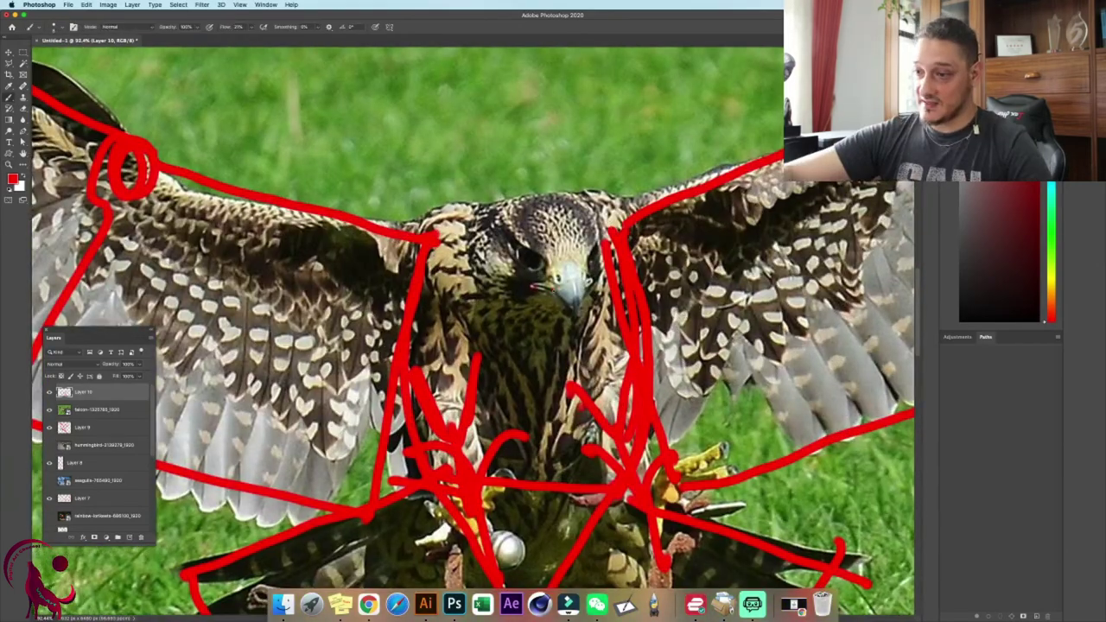
drag(556, 295, 570, 314)
drag(517, 244, 546, 270)
drag(598, 243, 577, 324)
mouse_move(533, 286)
mouse_down()
mouse_move(566, 301)
mouse_move(569, 262)
mouse_up()
mouse_move(589, 281)
mouse_down()
mouse_move(602, 249)
mouse_move(501, 281)
mouse_up()
mouse_move(560, 313)
mouse_down()
mouse_move(504, 287)
mouse_move(529, 303)
mouse_up()
drag(588, 307, 602, 272)
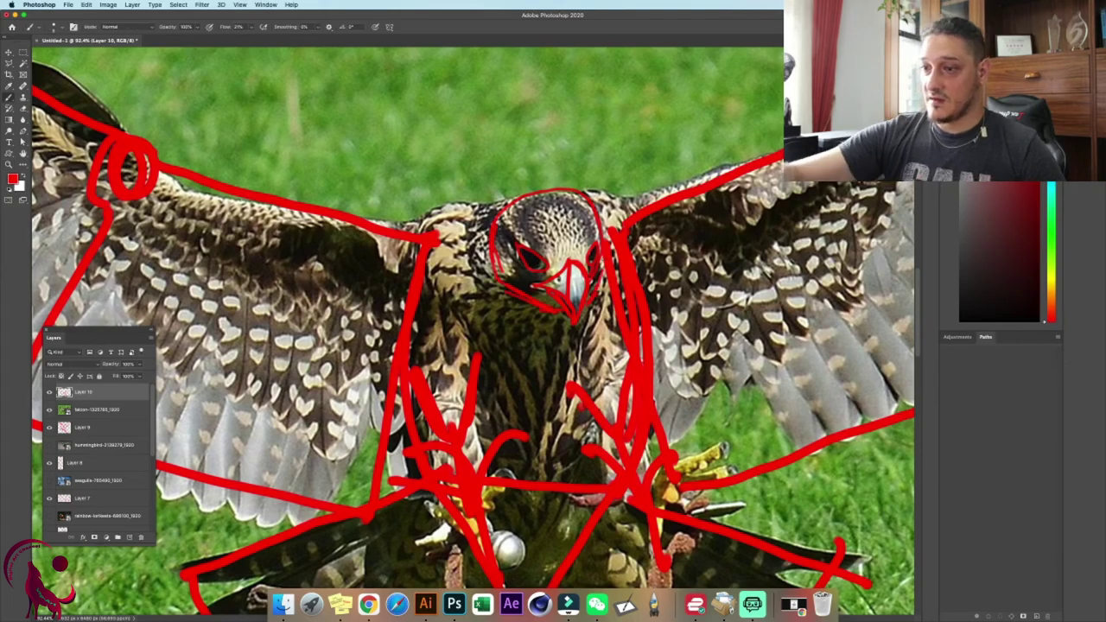
drag(449, 217, 519, 195)
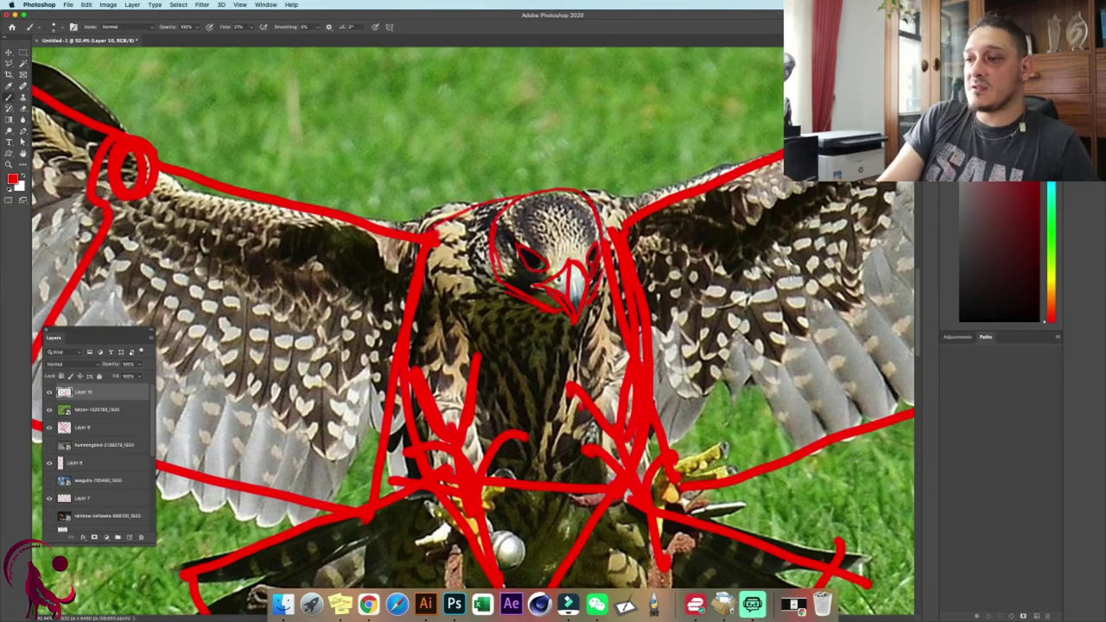
- Hide the falcon photo, scale down the falcon sketch and place it below the hummingbird sketch
scroll(795, 271, down, 5)
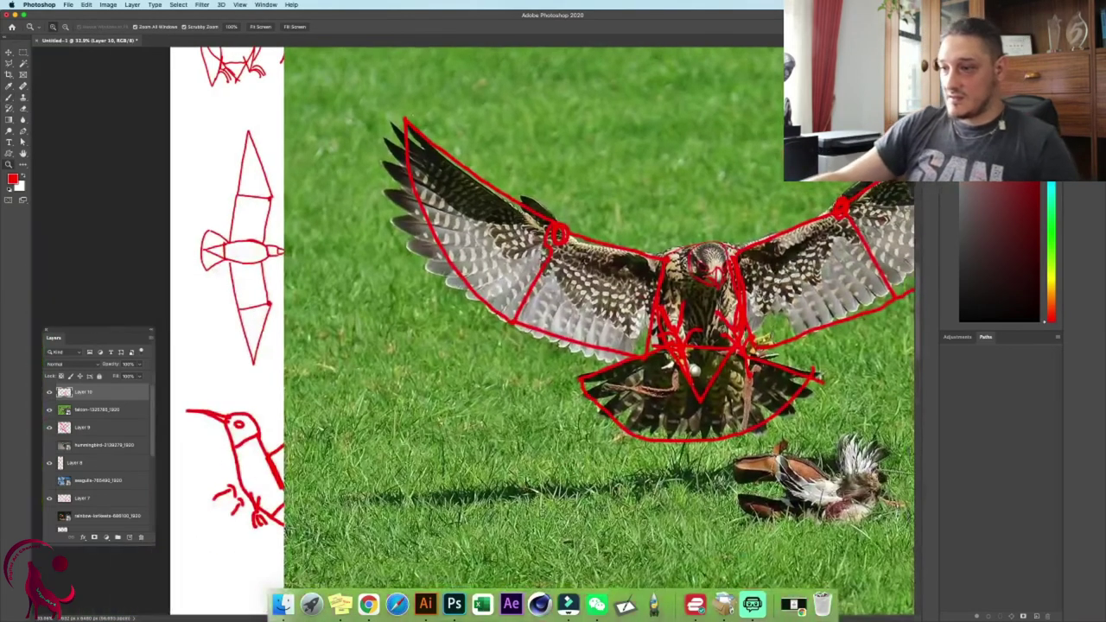
right_click(50, 410)
click(97, 410)
click(84, 392)
drag(778, 414, 451, 290)
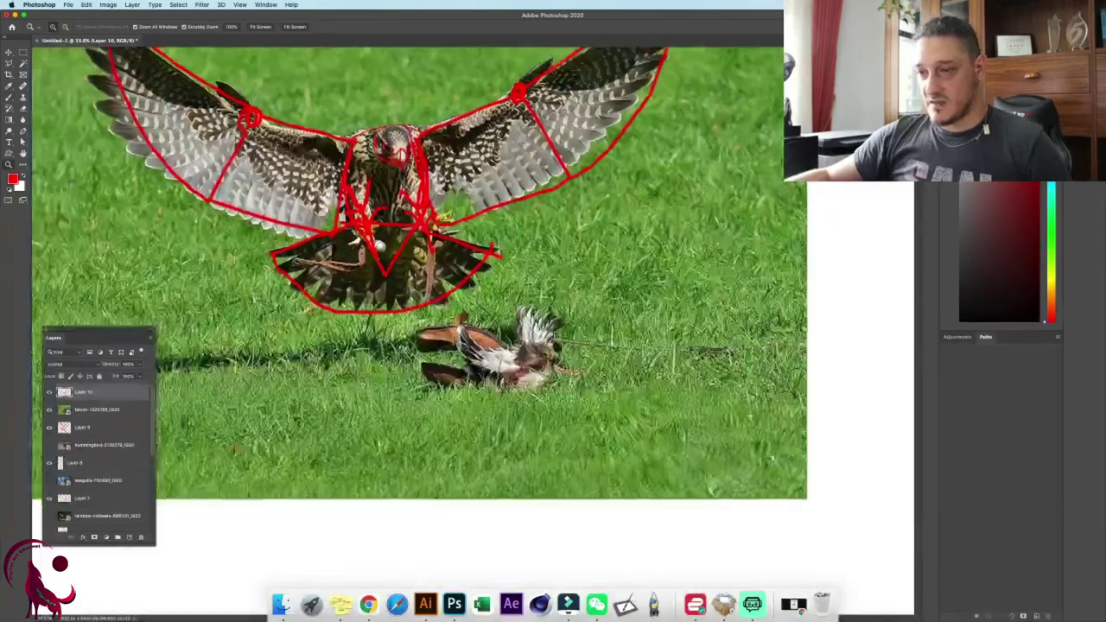
drag(812, 458, 787, 458)
drag(575, 395, 488, 394)
scroll(508, 339, right, 3)
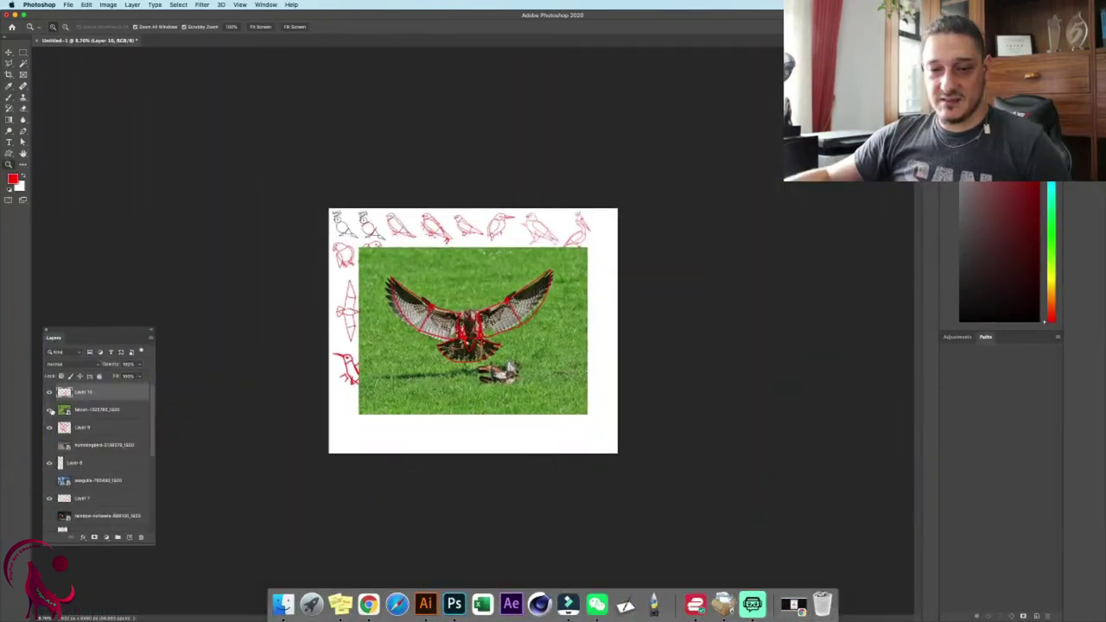
click(49, 410)
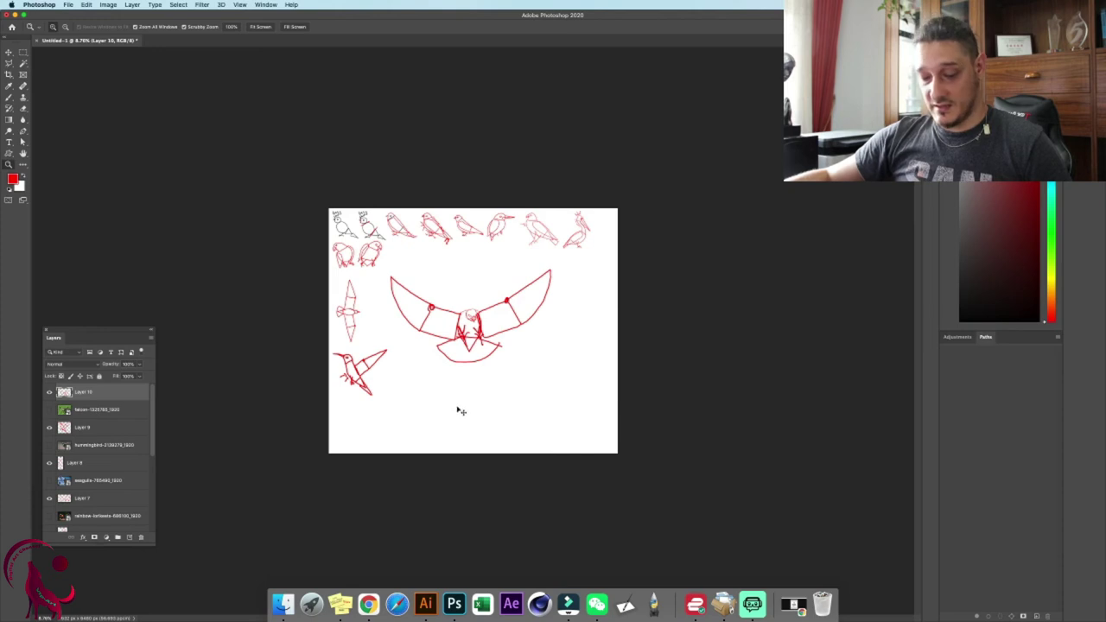
key(super+t)
mouse_move(551, 361)
mouse_down()
mouse_move(475, 307)
mouse_move(500, 343)
mouse_move(385, 423)
mouse_up()
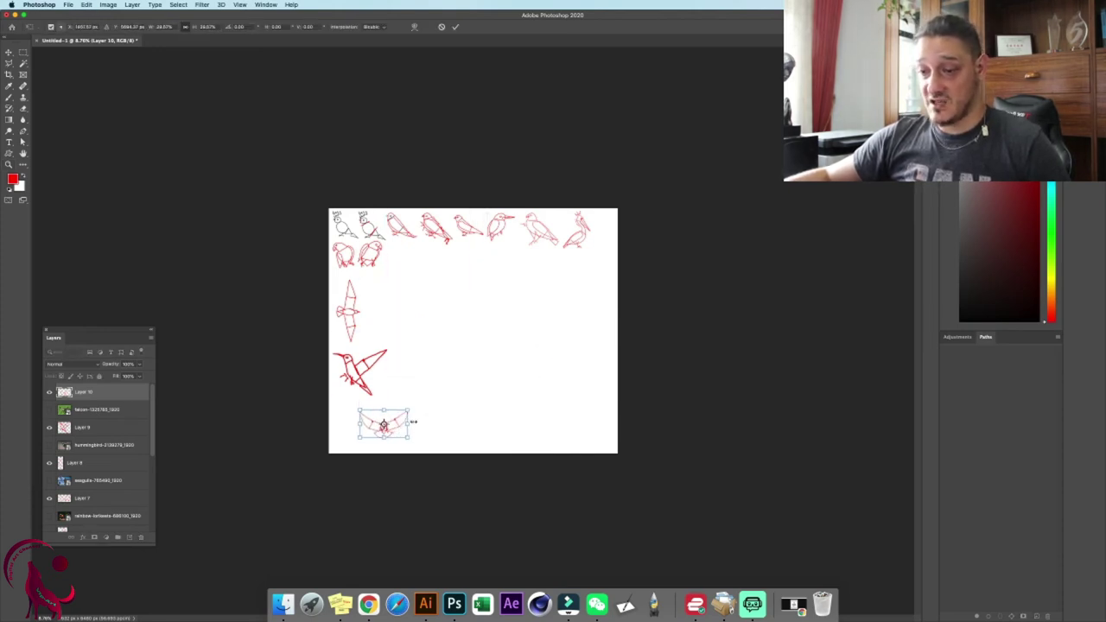
key(Return)
- Mark the wing and long beak of the kingfisher sketch in the top row with small red arrows
key(z)
mouse_move(484, 306)
mouse_down()
mouse_move(476, 316)
mouse_move(486, 321)
mouse_up()
key(b)
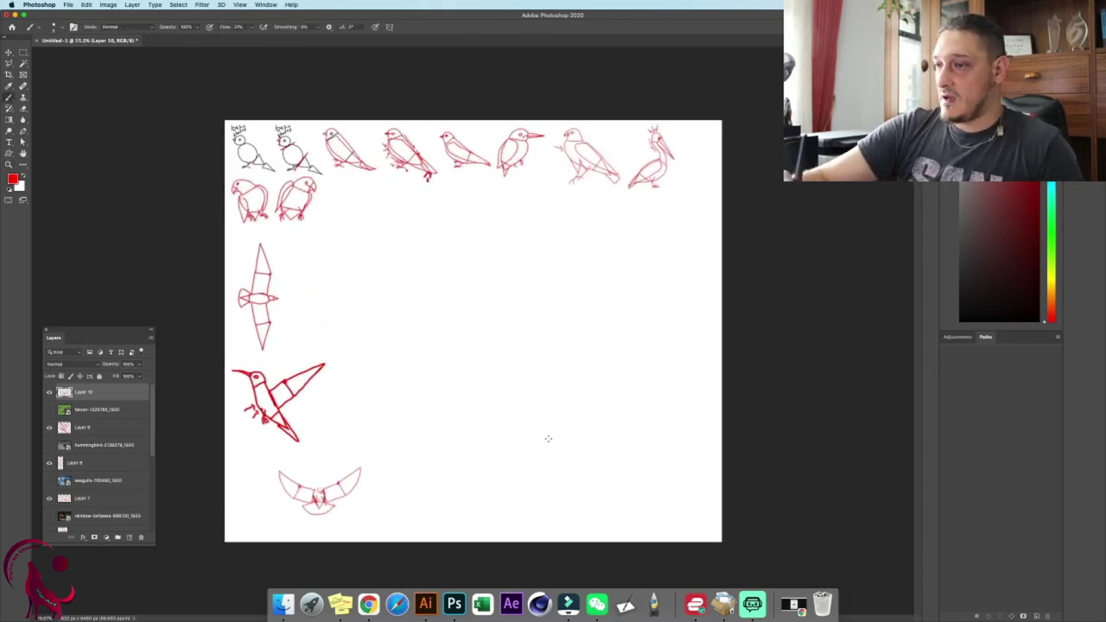
drag(435, 85, 456, 89)
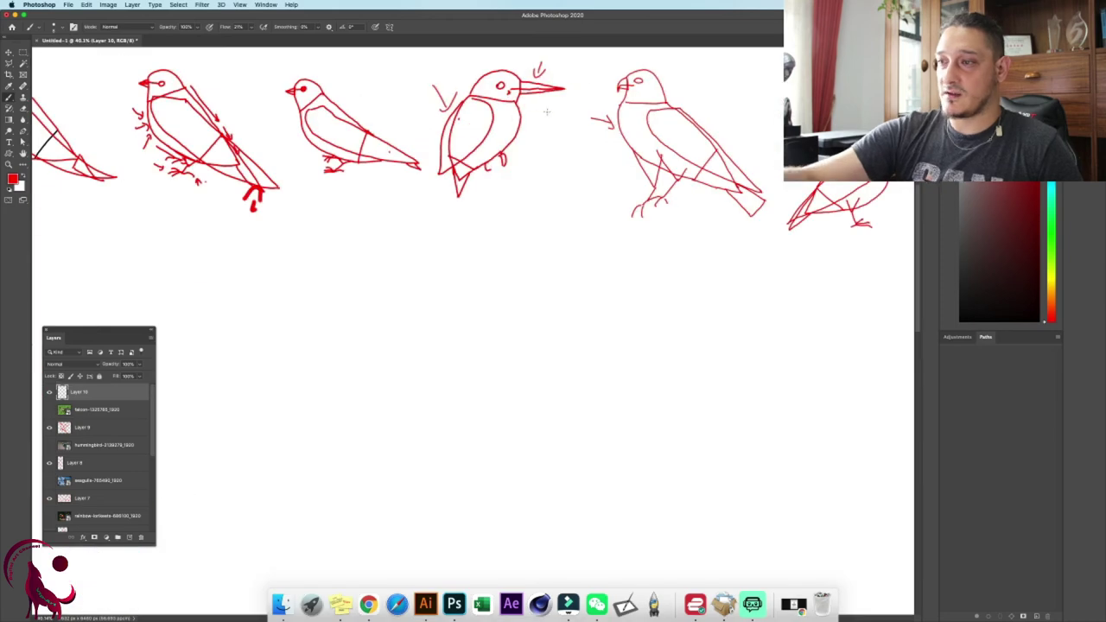
- Sketch a new kingfisher below the rows with a rounded head, long pointed beak and tapering body, facing away from the reference's direction
drag(584, 381, 638, 335)
drag(468, 420, 488, 441)
drag(484, 333, 466, 420)
drag(593, 203, 587, 157)
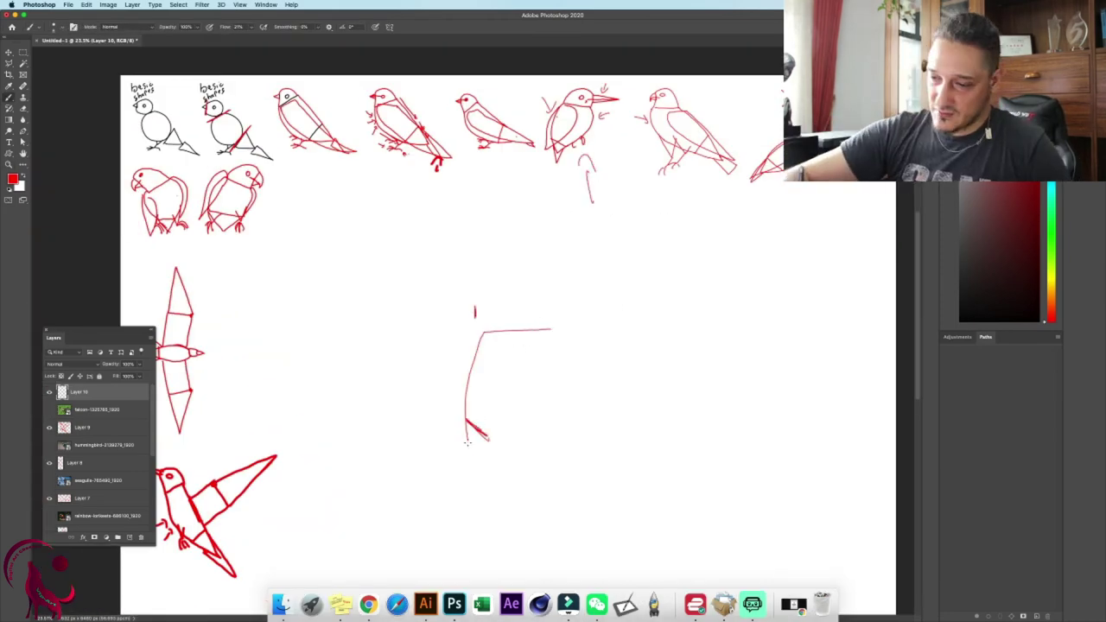
drag(466, 420, 472, 455)
drag(553, 330, 472, 454)
mouse_move(476, 317)
mouse_down()
mouse_move(485, 332)
mouse_move(553, 330)
mouse_move(429, 312)
mouse_up()
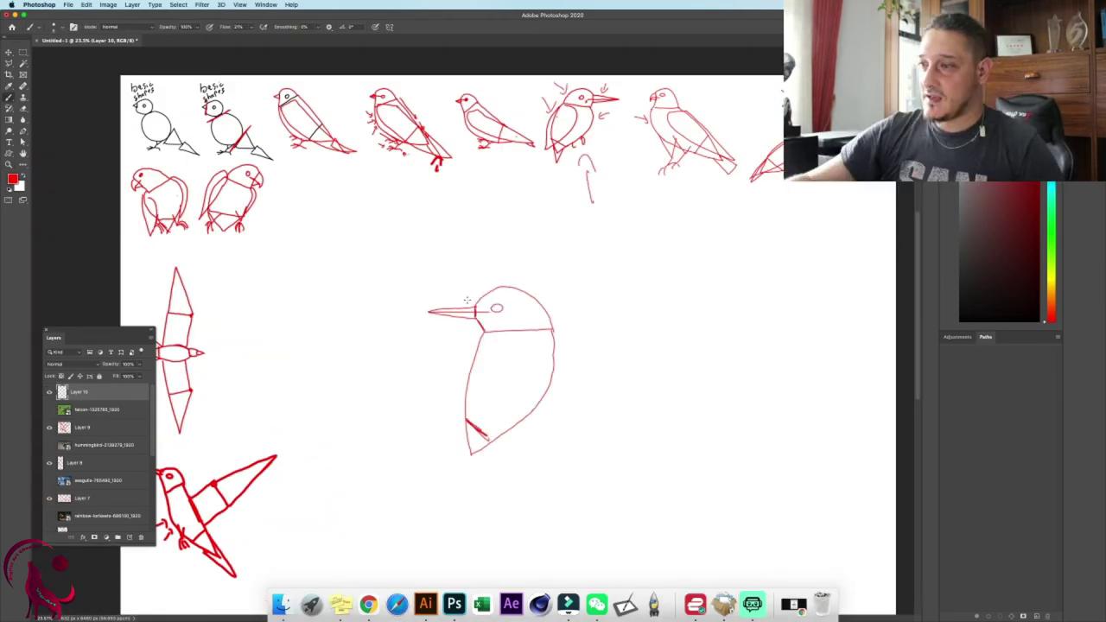
- Draw the kingfisher's two folded wings and tail, and mark the tail of the reference sketch with a small arrow
drag(532, 345, 439, 462)
drag(492, 336, 437, 467)
mouse_move(553, 346)
mouse_down()
mouse_move(458, 483)
mouse_move(475, 479)
mouse_up()
key(super+z)
drag(489, 441, 472, 483)
drag(543, 179, 549, 169)
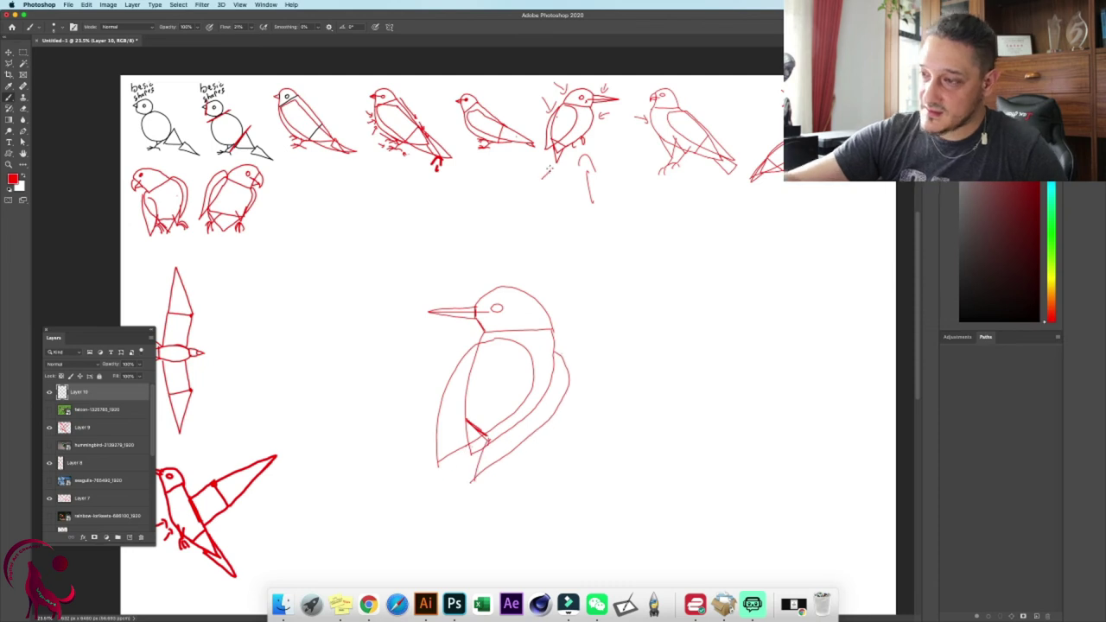
- Erase the overlapping construction lines inside the kingfisher's near wing and tail, and fill in its pupil
key(e)
drag(482, 434, 482, 346)
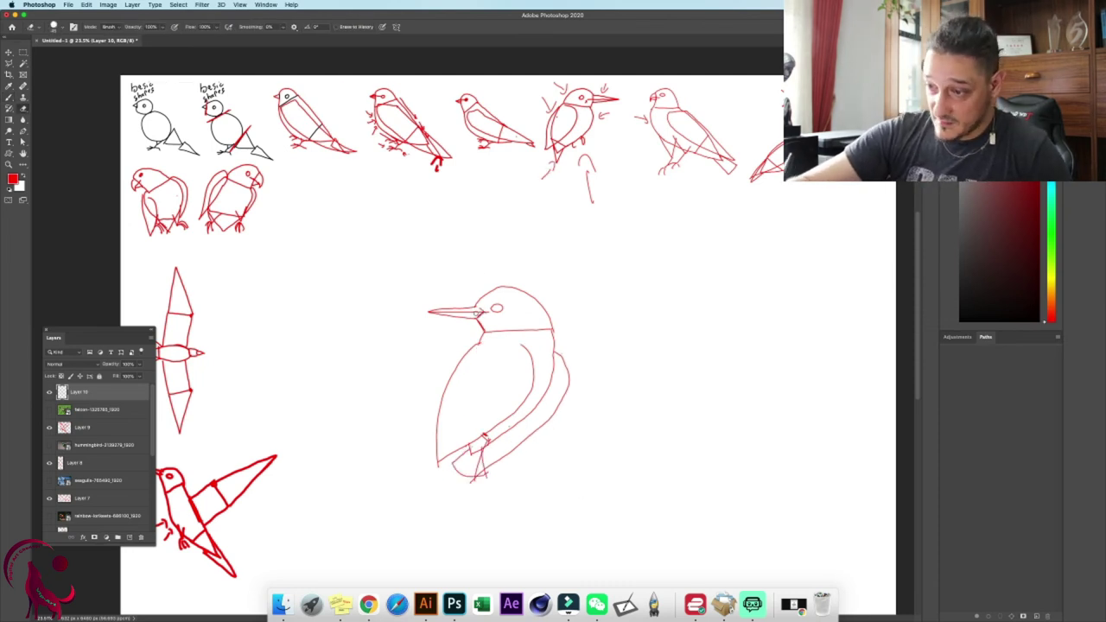
key(b)
drag(496, 308, 499, 309)
key(e)
drag(486, 454, 458, 467)
key(b)
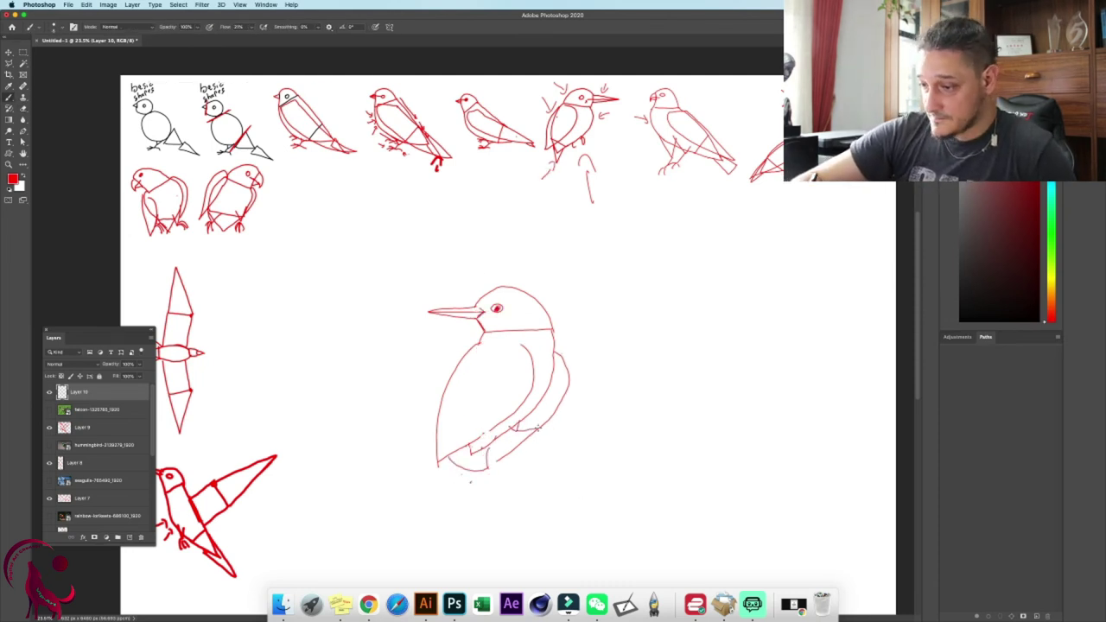
drag(537, 428, 557, 417)
drag(496, 462, 477, 483)
- Erase the surplus lines around the kingfisher's lower body and draw two short legs with clawed feet
scroll(625, 323, down, 1)
scroll(627, 322, up, 5)
key(e)
drag(535, 409, 420, 530)
scroll(505, 498, down, 2)
key(b)
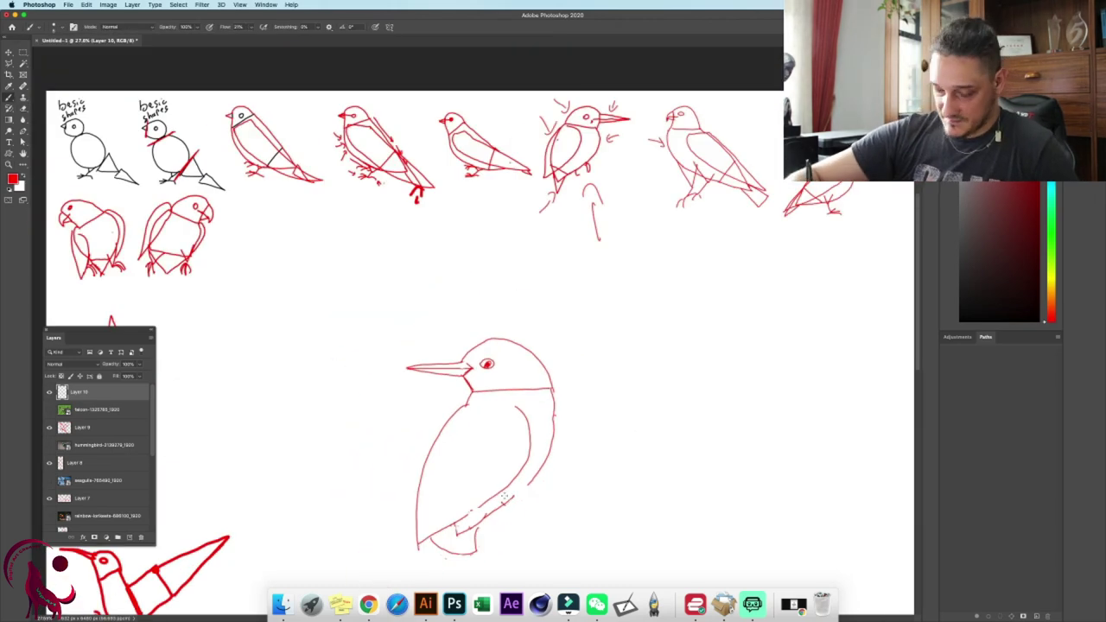
drag(505, 497, 513, 518)
drag(524, 486, 546, 510)
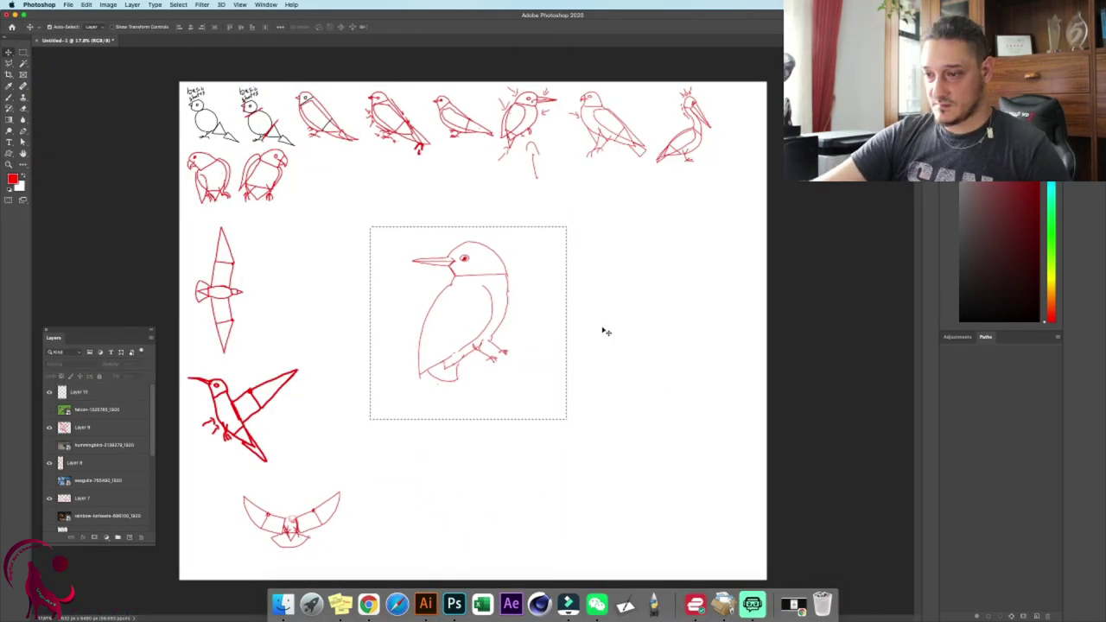
- Move the new kingfisher drawing beside the seagull sketch
key(super+t)
drag(469, 322, 299, 281)
key(Return)
key(b)
key(Return)
- Mark the small falcon sketch with a curved stroke and draw a large falcon's right wing as a rectangle with a curved tip
drag(296, 445, 301, 490)
key(super+z)
scroll(475, 439, up, 2)
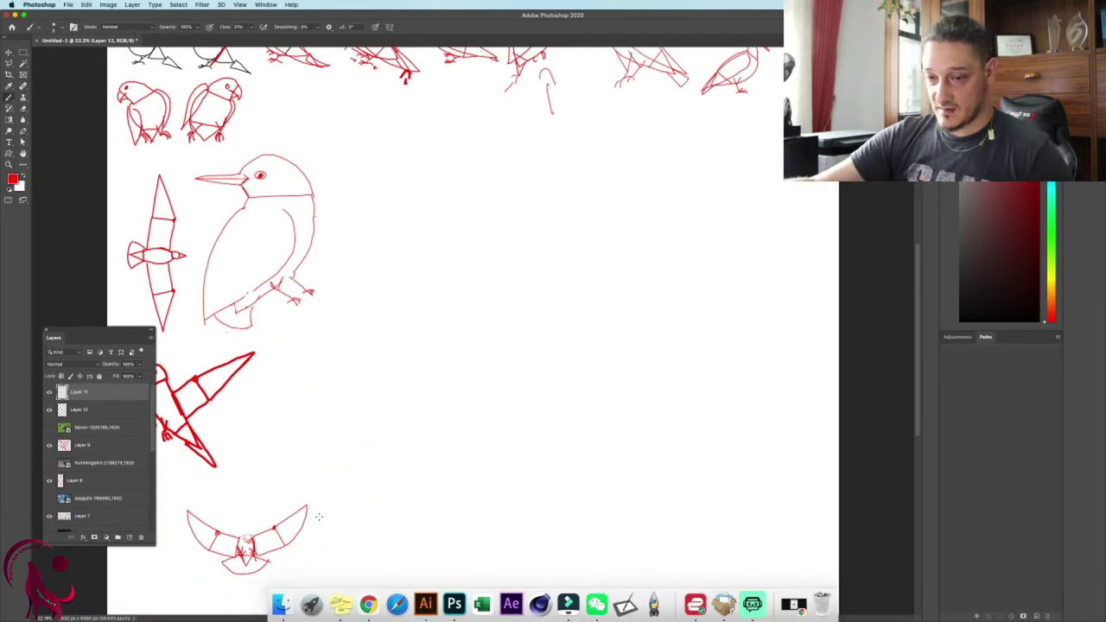
drag(501, 242, 506, 262)
key(super+z)
drag(280, 452, 282, 478)
mouse_move(581, 275)
mouse_down()
mouse_move(588, 329)
mouse_move(677, 241)
mouse_up()
drag(676, 240, 692, 293)
drag(588, 329, 692, 294)
drag(678, 240, 694, 295)
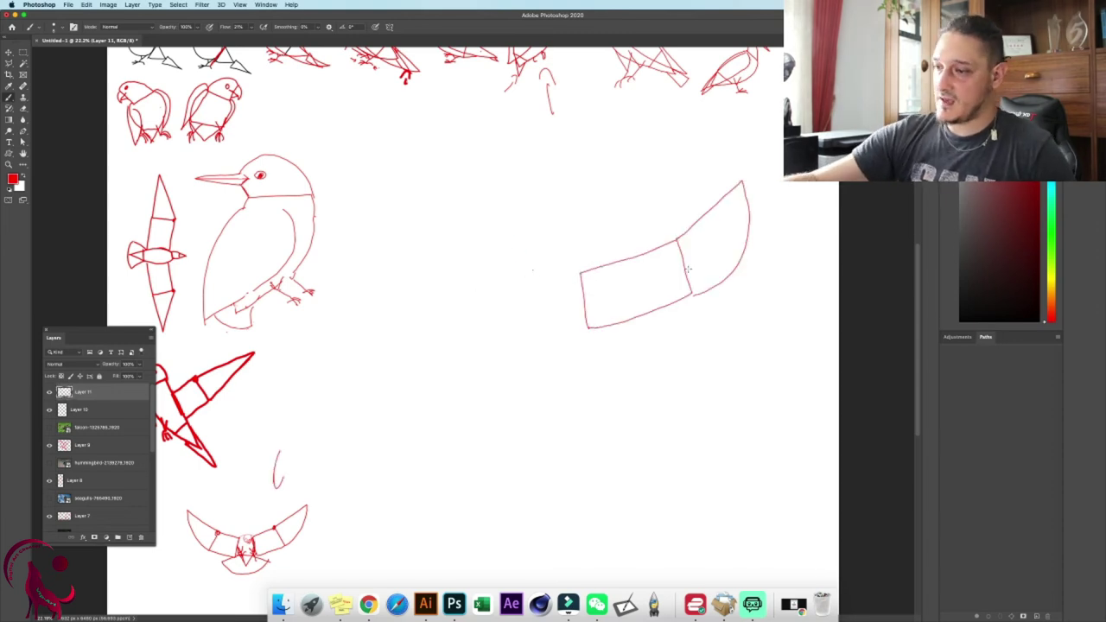
- Draw the large falcon's left wing, oval body, pointed lower body, fanned tail and the start of its face
mouse_move(581, 273)
mouse_down()
mouse_move(516, 276)
mouse_move(581, 271)
mouse_up()
drag(519, 279, 510, 327)
drag(434, 251, 424, 316)
drag(517, 363, 575, 369)
drag(540, 265, 544, 288)
- Add the hooked beak, rounded head line and both clawed feet to the large falcon
mouse_move(554, 277)
mouse_down()
mouse_move(585, 259)
mouse_move(581, 320)
mouse_up()
scroll(564, 308, up, 5)
mouse_move(552, 274)
mouse_down()
mouse_move(604, 323)
mouse_move(579, 309)
mouse_up()
key(super+z)
mouse_move(591, 295)
mouse_down()
mouse_move(583, 322)
mouse_move(550, 343)
mouse_up()
scroll(605, 270, down, 5)
drag(589, 312, 600, 339)
drag(601, 308, 596, 325)
drag(562, 325, 550, 344)
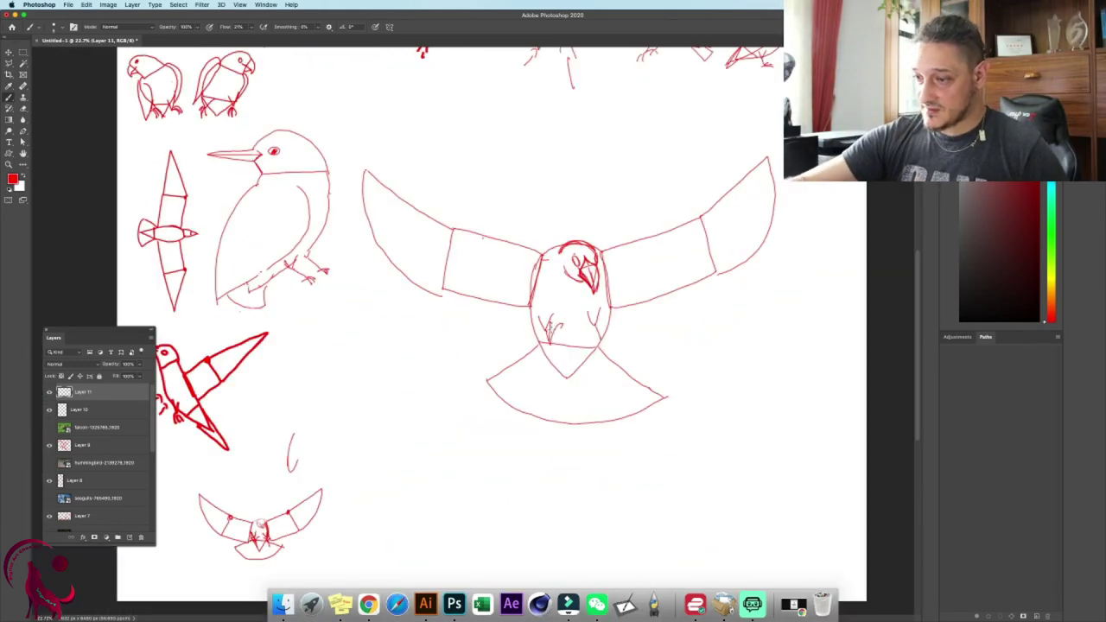
scroll(605, 327, down, 3)
scroll(615, 337, up, 3)
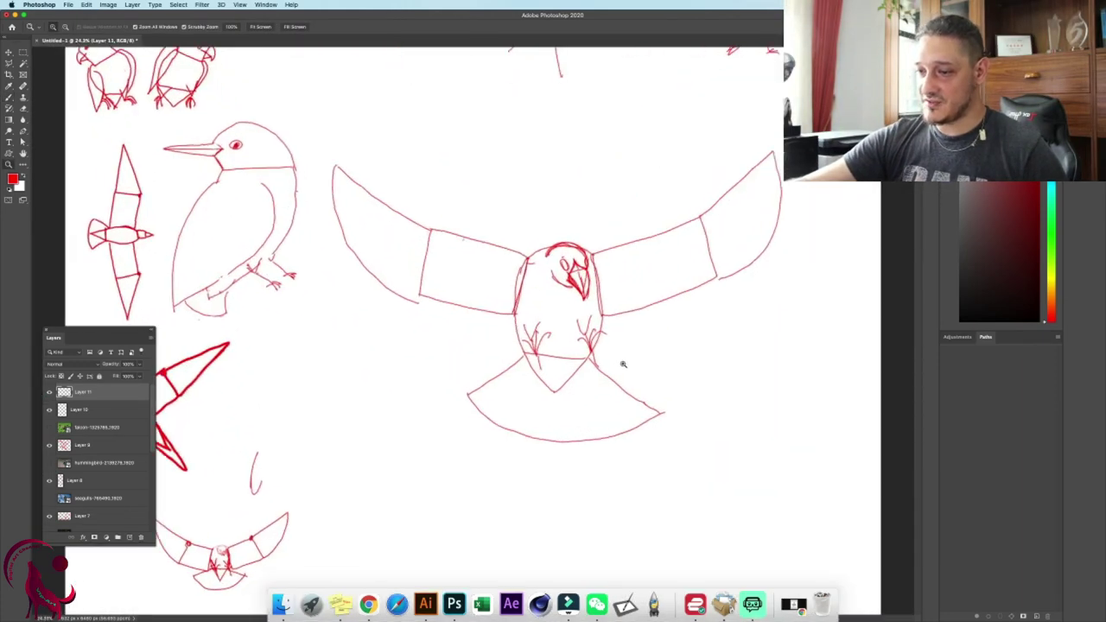
scroll(614, 338, down, 2)
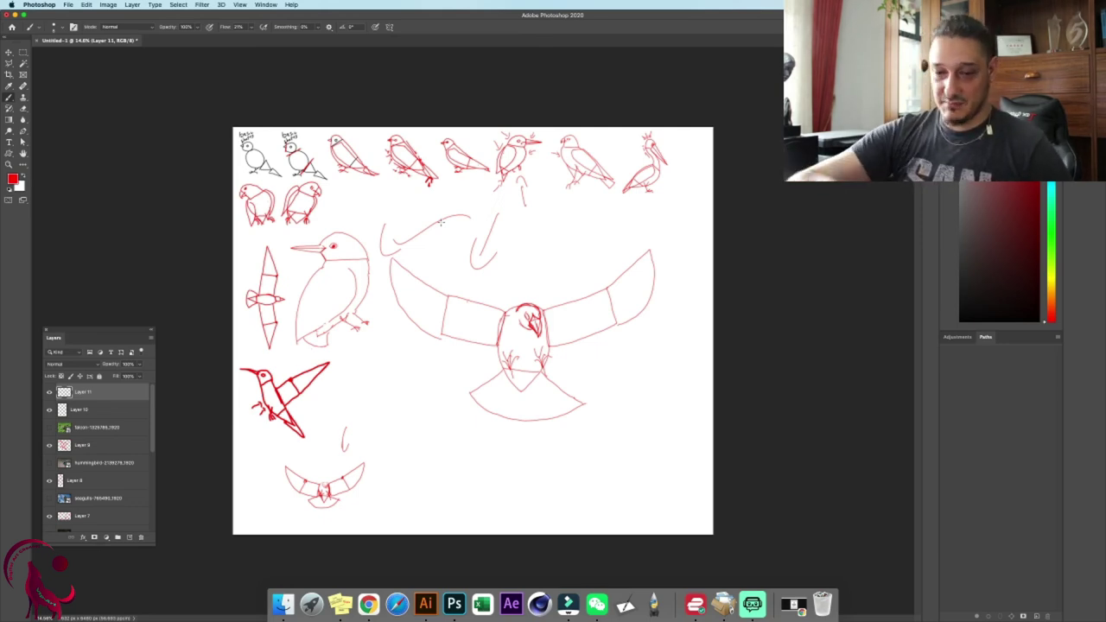
- Add a new layer above the falcon sketch and reset the drawing colour to black
click(130, 537)
scroll(615, 309, up, 3)
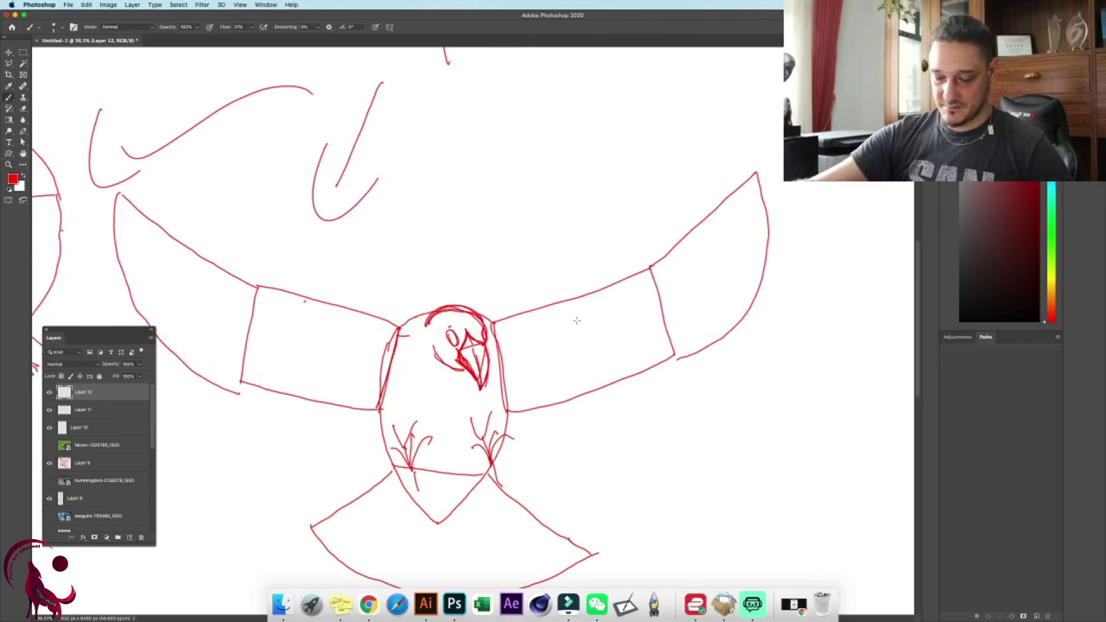
key(d)
drag(577, 320, 579, 342)
click(607, 308)
key(super+z)
key(super+z)
scroll(468, 346, up, 3)
key(super+z)
- Outline the large falcon's head in black, tracing the hooked beak, eye, brow, feathered cheek and crown
scroll(481, 376, down, 1)
drag(437, 322, 450, 350)
mouse_move(445, 333)
mouse_down()
mouse_move(455, 348)
mouse_move(501, 344)
mouse_up()
drag(456, 385, 491, 424)
mouse_move(453, 364)
mouse_down()
mouse_move(494, 429)
mouse_move(647, 288)
mouse_move(617, 338)
mouse_up()
mouse_move(624, 259)
mouse_down()
mouse_move(616, 342)
mouse_move(632, 301)
mouse_move(616, 341)
mouse_up()
key(super+z)
drag(589, 253, 576, 276)
drag(600, 250, 624, 259)
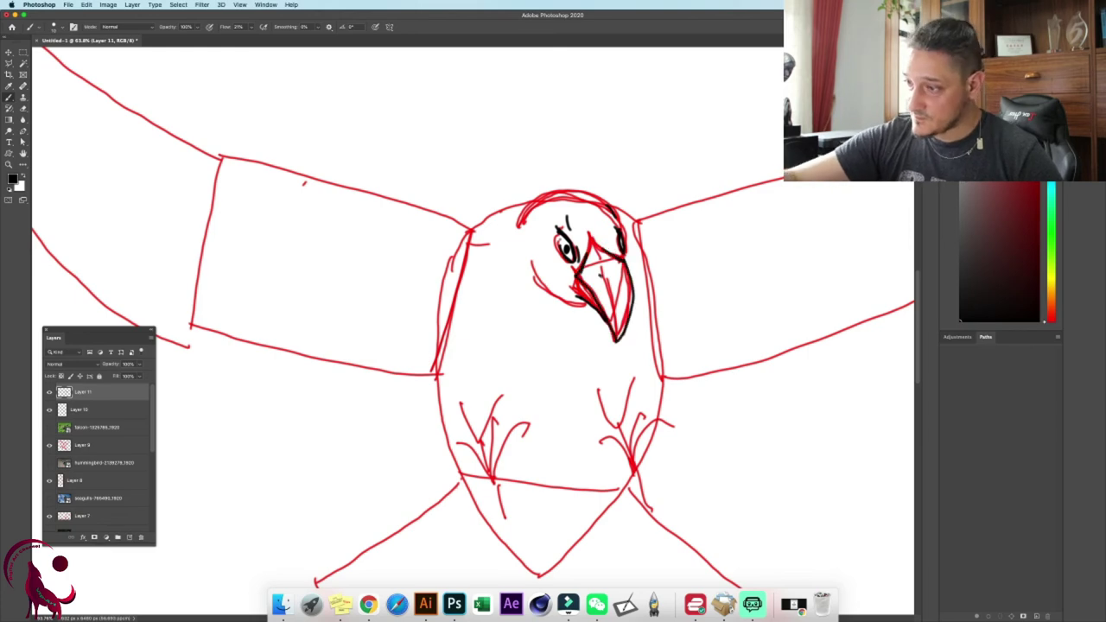
drag(532, 258, 548, 291)
mouse_move(516, 222)
mouse_down()
mouse_move(560, 192)
mouse_move(620, 226)
mouse_up()
drag(554, 432, 565, 323)
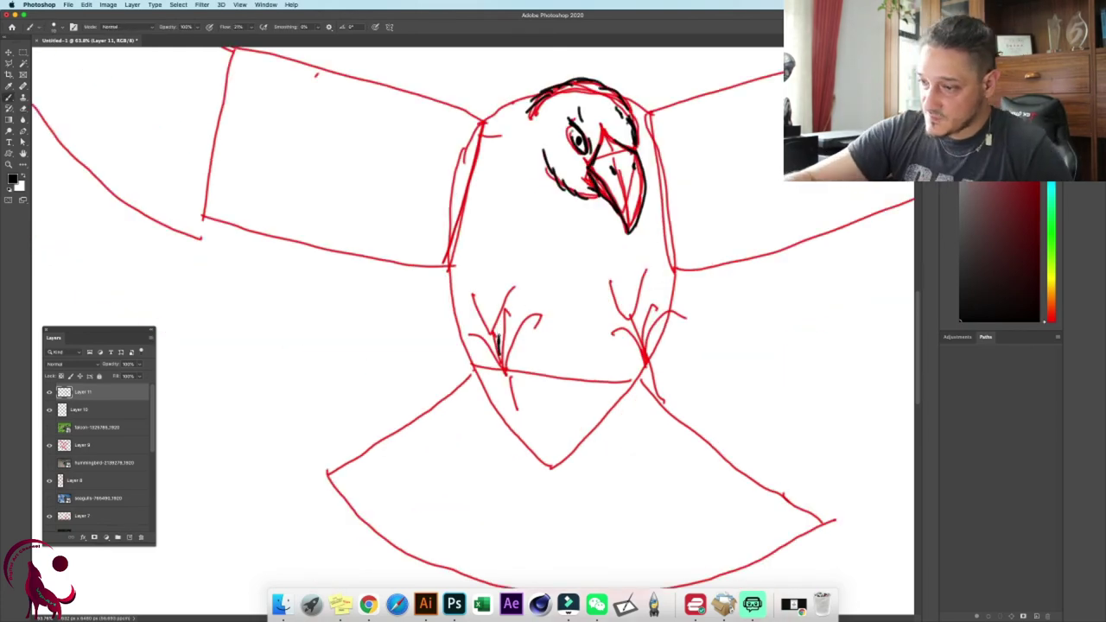
key(super+z)
mouse_move(500, 346)
mouse_down()
mouse_move(510, 300)
mouse_move(510, 346)
mouse_up()
mouse_move(543, 314)
mouse_down()
mouse_move(514, 366)
mouse_move(519, 418)
mouse_up()
mouse_move(495, 330)
mouse_down()
mouse_move(507, 381)
mouse_move(462, 332)
mouse_up()
key(m)
drag(427, 296, 608, 449)
key(super+z)
key(super+z)
key(super+z)
key(super+z)
key(super+z)
key(super+z)
key(super+z)
key(super+z)
- Add a new layer for the outlines and lower the opacity of the large falcon's sketch layer
key(b)
click(129, 538)
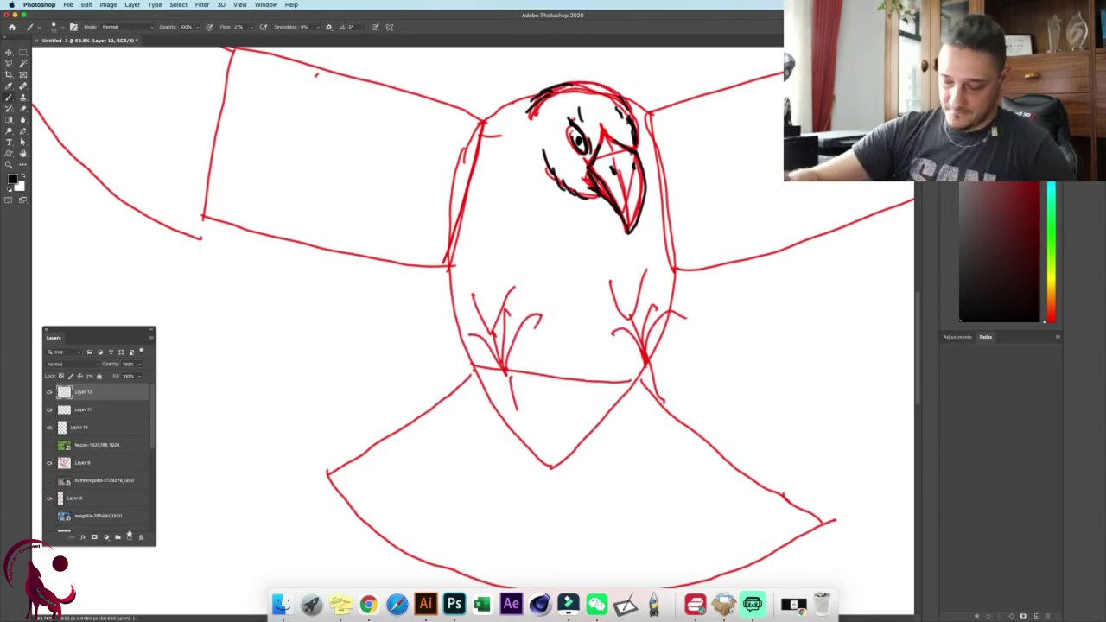
scroll(671, 153, up, 5)
drag(529, 183, 597, 296)
click(83, 410)
drag(139, 375, 123, 375)
click(83, 392)
- Retrace the falcon's cheek, hooked beak, eye, brow and crown in black on the new layer
drag(450, 148, 510, 227)
drag(528, 180, 582, 263)
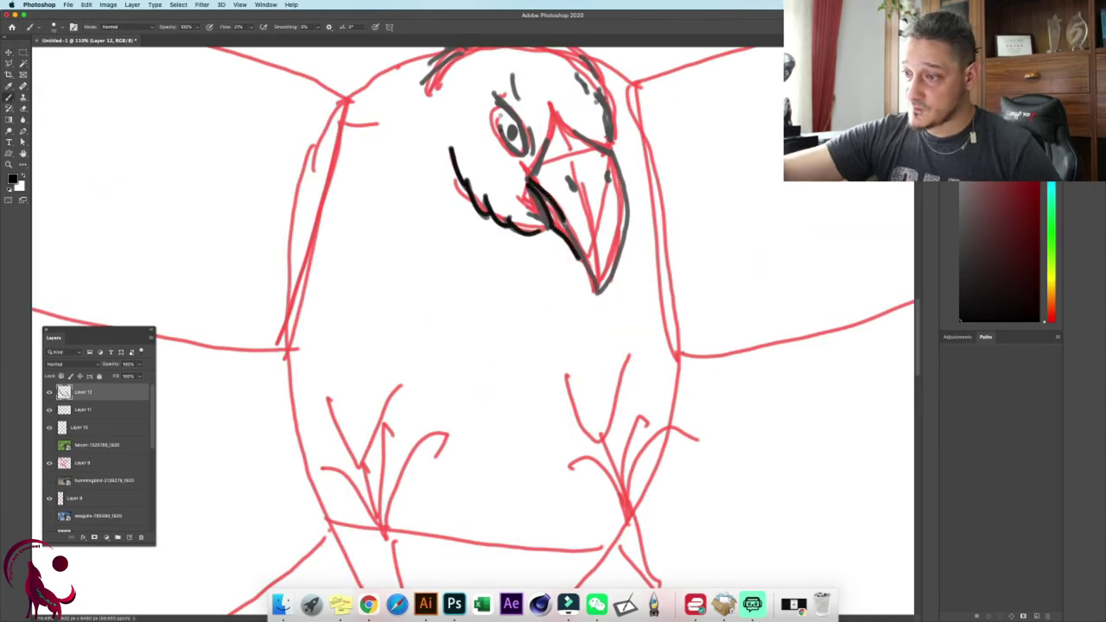
drag(612, 153, 594, 295)
mouse_move(499, 94)
mouse_down()
mouse_move(535, 153)
mouse_move(531, 177)
mouse_up()
drag(598, 103, 609, 132)
drag(519, 99, 542, 127)
drag(448, 113, 523, 67)
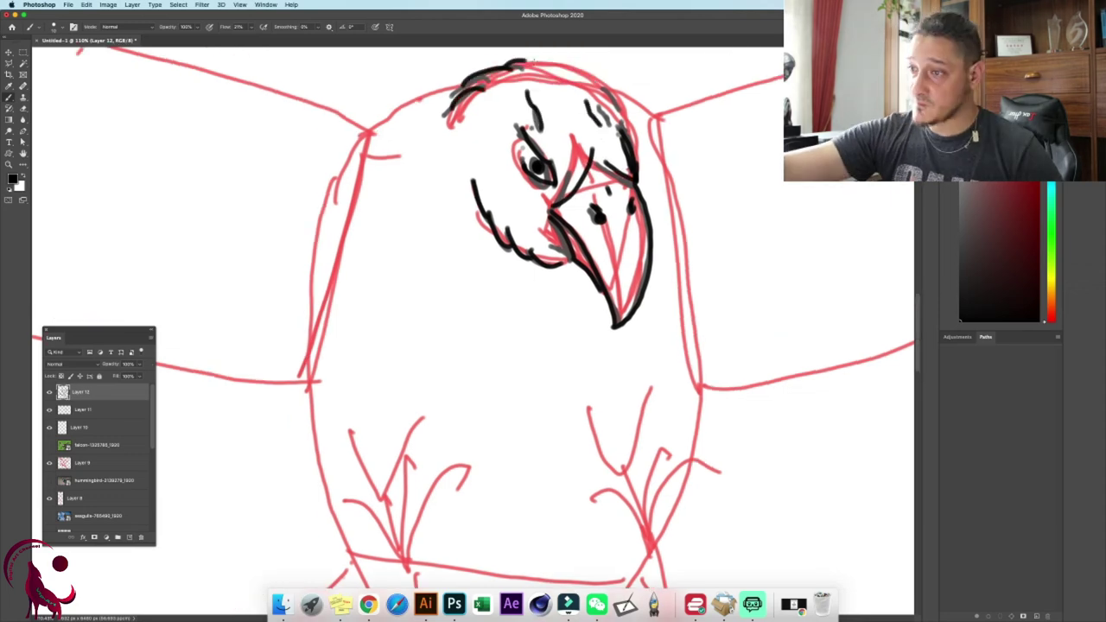
- Outline the middle and inner toes of the falcon's left foot in black with rounded tips
drag(401, 531, 458, 324)
mouse_move(456, 383)
mouse_down()
mouse_move(473, 443)
mouse_move(505, 282)
mouse_up()
key(super+z)
key(super+z)
mouse_move(458, 324)
mouse_down()
mouse_move(494, 267)
mouse_move(504, 282)
mouse_up()
drag(501, 286, 456, 383)
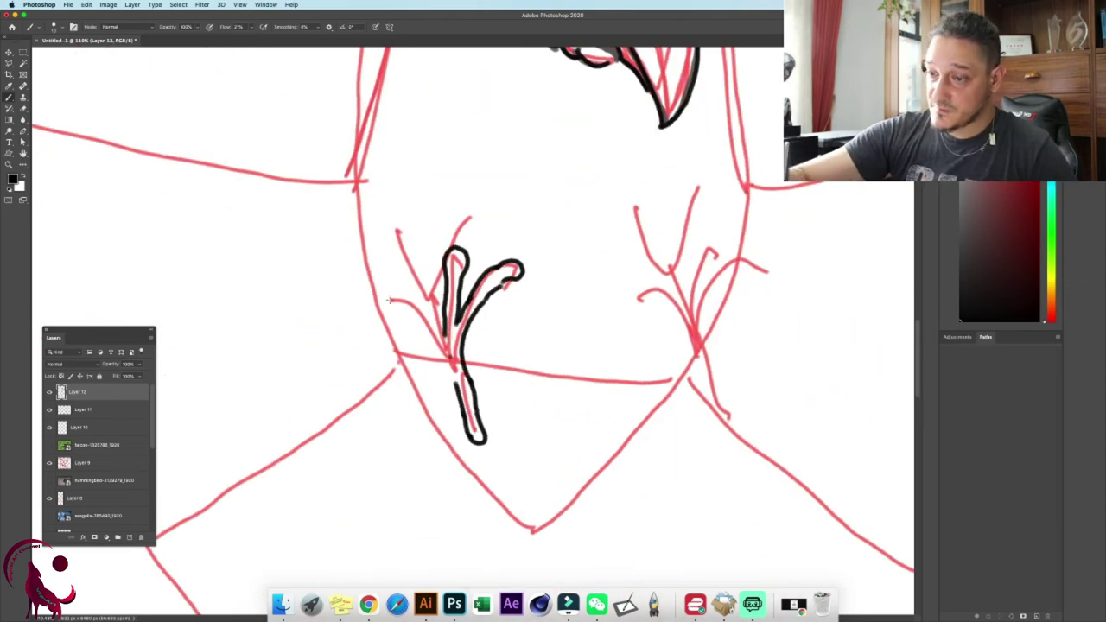
- Finish outlining the left foot's remaining toes and claws, and place a copy of the foot over the right foot's sketch
mouse_move(445, 335)
mouse_down()
mouse_move(420, 325)
mouse_move(461, 413)
mouse_up()
key(e)
drag(486, 432, 458, 442)
key(b)
mouse_move(460, 412)
mouse_down()
mouse_move(476, 431)
mouse_move(475, 389)
mouse_up()
mouse_move(454, 271)
mouse_down()
mouse_move(466, 284)
mouse_move(505, 283)
mouse_up()
drag(460, 413, 475, 432)
drag(435, 325, 398, 237)
drag(463, 258, 471, 223)
drag(500, 417, 737, 381)
- Outline both sides of the falcon's lower body in black with jagged feather strokes meeting in a point
scroll(653, 355, down, 8)
drag(533, 283, 605, 449)
drag(690, 288, 610, 468)
drag(548, 360, 526, 407)
key(super+z)
- Draw the outer edges of the fanned tail in black and divide it with curved feather lines
drag(670, 370, 786, 460)
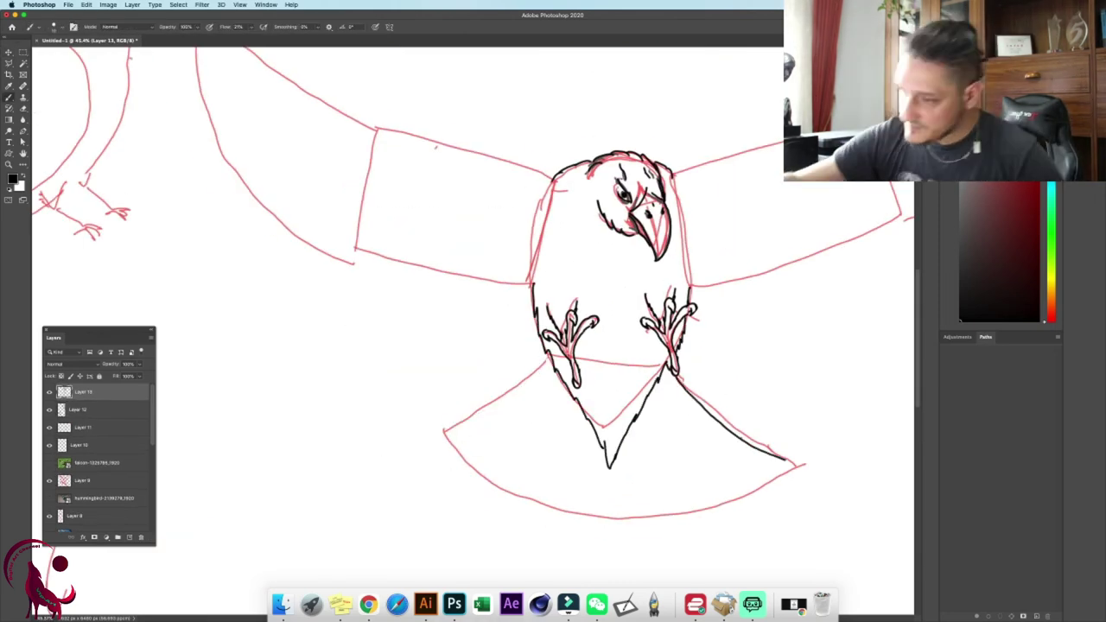
drag(548, 356, 436, 433)
drag(610, 468, 606, 522)
drag(641, 415, 683, 519)
drag(648, 396, 723, 506)
drag(660, 382, 736, 469)
drag(559, 376, 466, 462)
drag(574, 400, 515, 488)
drag(589, 423, 537, 503)
drag(602, 445, 570, 508)
drag(786, 459, 683, 407)
key(super+z)
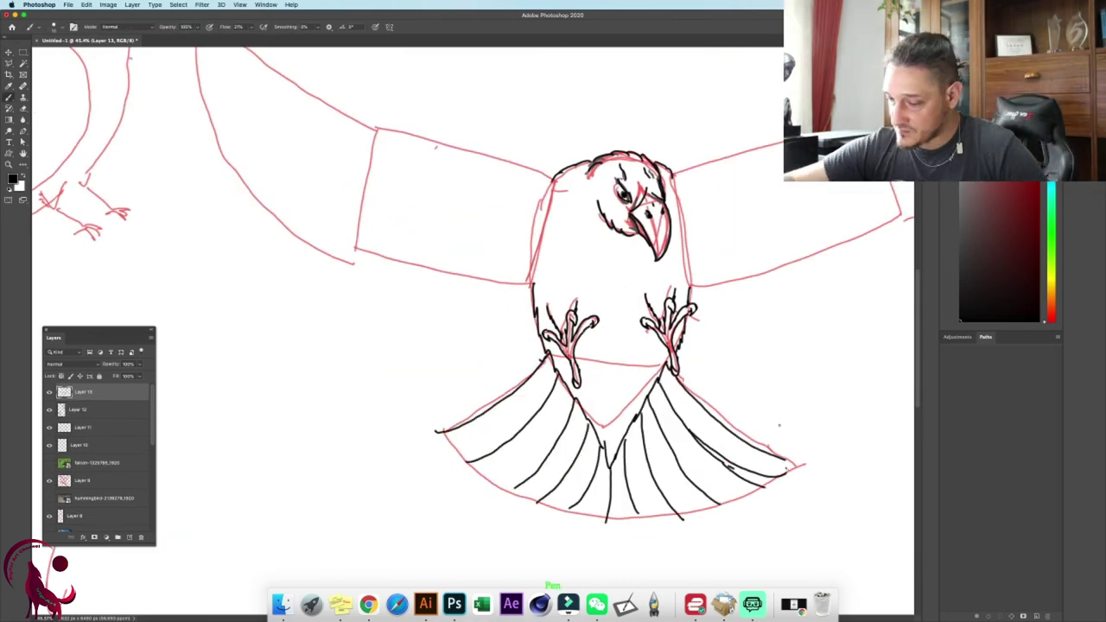
- Finish the falcon's fanned tail by closing each feather with a rounded black tip and adding the inner feather lines
drag(629, 458, 650, 534)
drag(615, 500, 641, 543)
drag(539, 410, 450, 454)
drag(560, 432, 458, 478)
drag(574, 467, 496, 506)
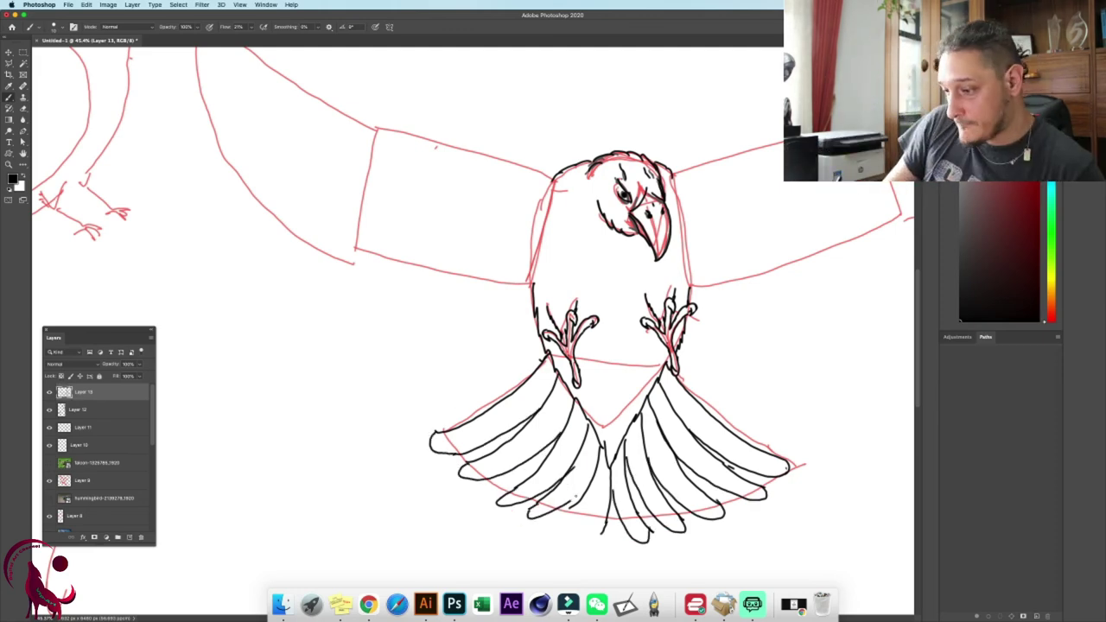
drag(576, 496, 607, 486)
drag(603, 533, 613, 502)
key(x)
right_click(571, 264)
key(Escape)
key(x)
- Outline the falcon's right-hand wing in black, with a double leading edge, a pointed tip and a scalloped lower edge
drag(772, 230, 647, 314)
drag(570, 355, 608, 259)
drag(623, 257, 718, 220)
drag(547, 260, 711, 191)
drag(709, 193, 772, 138)
drag(749, 251, 624, 283)
drag(664, 180, 765, 85)
drag(445, 398, 653, 328)
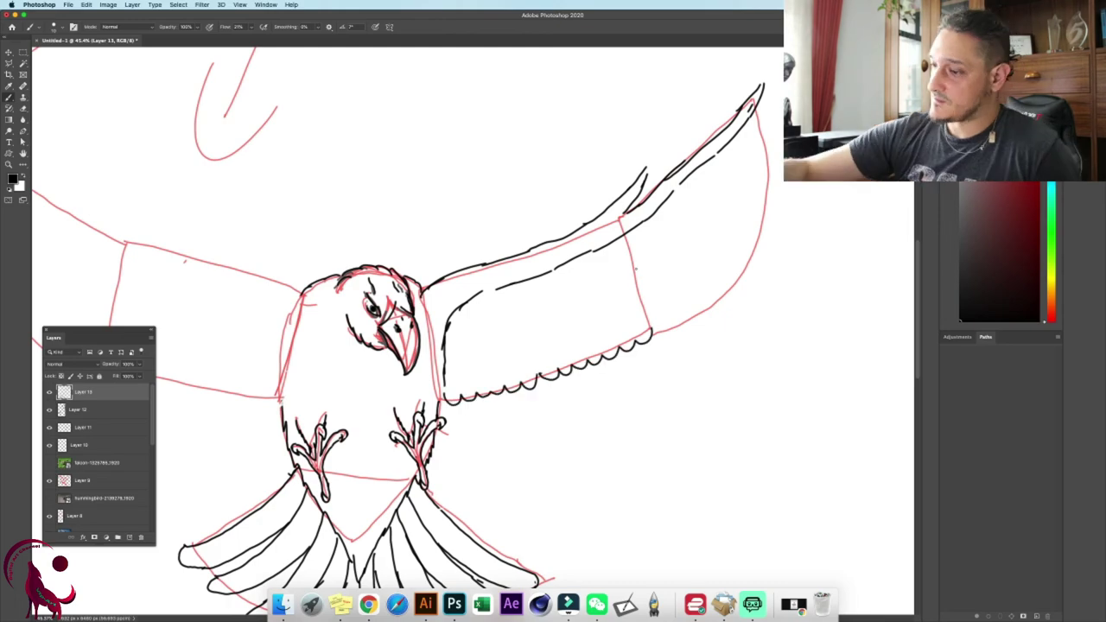
- Draw the feather lines inside the right-hand wing and start the long flight feathers toward its tip
drag(638, 240, 756, 270)
drag(675, 211, 747, 190)
drag(474, 298, 459, 393)
drag(510, 299, 493, 389)
drag(563, 285, 553, 363)
drag(606, 268, 597, 350)
drag(626, 243, 707, 310)
drag(640, 285, 666, 333)
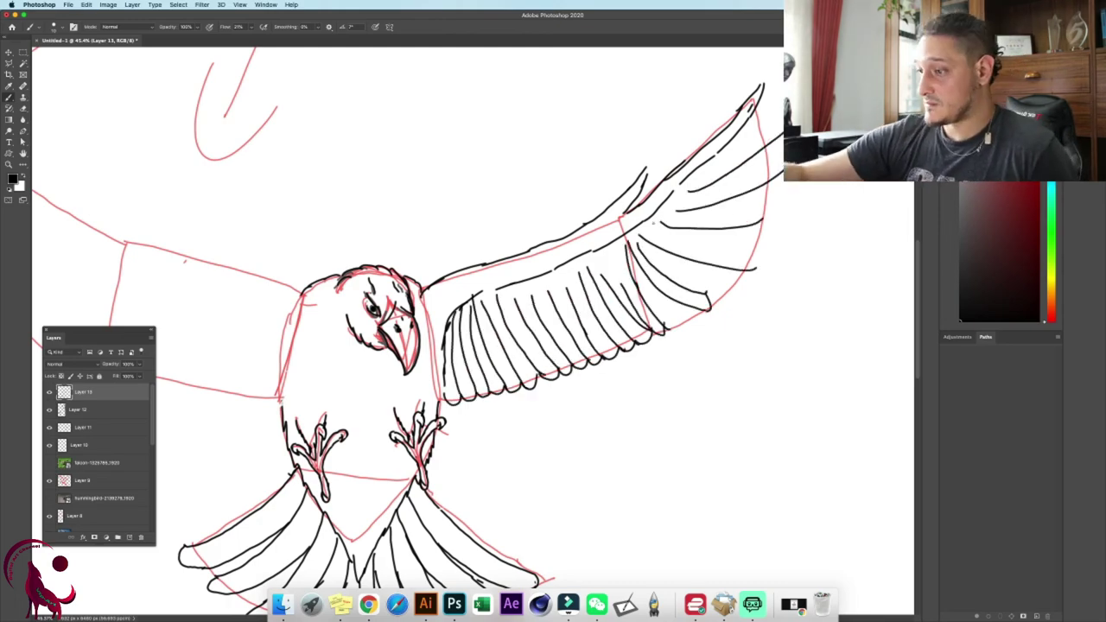
- Copy the finished wing to a new layer, flip it horizontally and place it over the opposite wing's sketch
mouse_move(653, 223)
mouse_down()
mouse_move(754, 266)
mouse_move(411, 281)
mouse_up()
scroll(815, 284, down, 5)
click(9, 64)
key(super+j)
key(super+t)
click(87, 4)
click(247, 342)
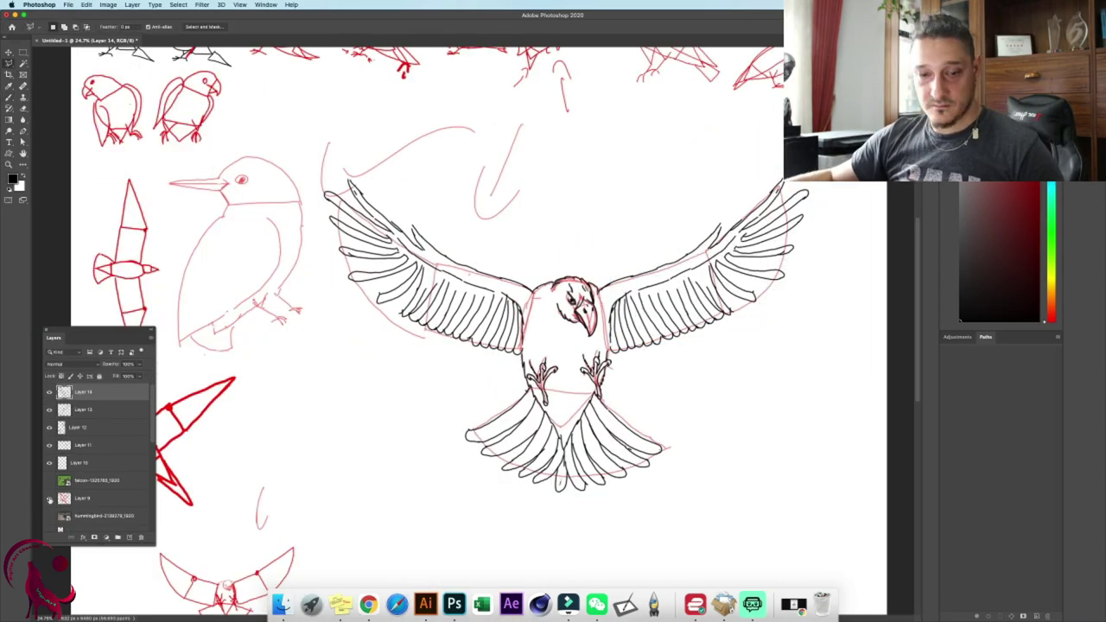
- Hide the red sketch layers, Layer 9, Layer 10 and Layer 11, leaving only the falcon's black line work
click(49, 499)
click(50, 410)
click(49, 410)
click(49, 464)
click(49, 445)
- Add short black feather strokes to the falcon's chest on Layer 12
scroll(553, 303, up, 5)
click(80, 428)
key(b)
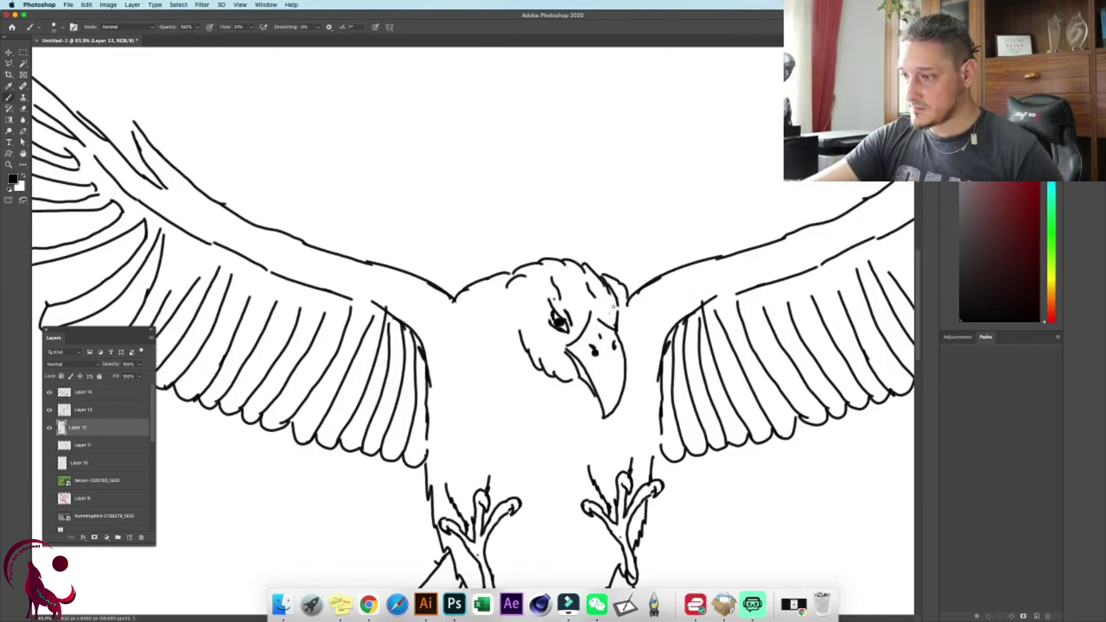
drag(521, 420, 507, 478)
- Merge the falcon's three ink layers into one and scale the drawing down to free space on the canvas
scroll(554, 346, down, 8)
click(83, 392)
shift+click(97, 428)
key(super+e)
key(super+t)
drag(737, 467, 572, 359)
- Hide most of the reference sketches, keeping the two parrots and the pelican visible
click(49, 431)
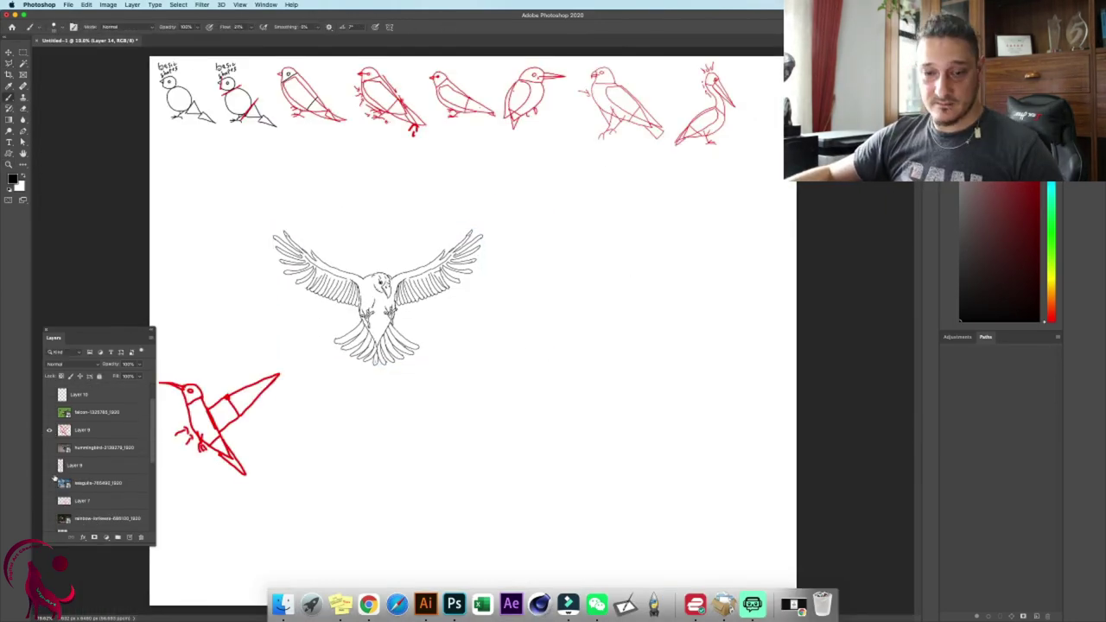
scroll(55, 478, down, 5)
click(49, 463)
click(49, 424)
click(49, 424)
click(49, 513)
scroll(519, 294, up, 3)
- Create a new layer and sketch a flying goose's head, long curved neck and oval body beside the falcon
click(129, 537)
drag(649, 323, 671, 334)
drag(730, 329, 730, 351)
scroll(689, 311, up, 5)
mouse_move(587, 343)
mouse_down()
mouse_move(556, 368)
mouse_move(656, 345)
mouse_up()
drag(588, 362, 649, 359)
mouse_move(603, 335)
mouse_down()
mouse_move(671, 374)
mouse_move(790, 412)
mouse_up()
drag(656, 344, 772, 382)
- Sketch the goose's folded wing base, tail and feet, and add two raised wings from basic shapes
scroll(553, 346, down, 5)
drag(506, 332, 619, 349)
drag(550, 337, 656, 348)
mouse_move(555, 339)
mouse_down()
mouse_move(584, 296)
mouse_move(592, 239)
mouse_up()
mouse_move(592, 238)
mouse_down()
mouse_move(625, 299)
mouse_move(545, 251)
mouse_up()
drag(546, 252, 585, 288)
drag(588, 349, 601, 356)
scroll(498, 330, up, 5)
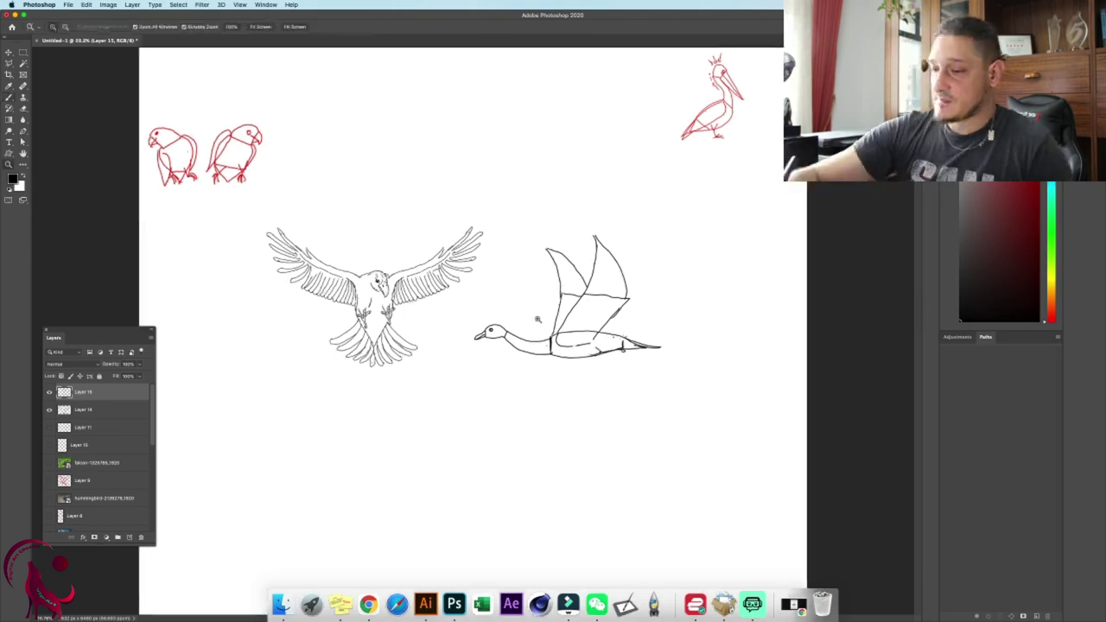
- Add a new layer for inking above the goose sketch and lower the sketch layer's opacity
click(129, 537)
click(83, 410)
drag(112, 364, 95, 364)
click(83, 392)
- Ink the goose's head, beak, eye and both sides of its neck in black
mouse_move(430, 333)
mouse_down()
mouse_move(386, 373)
mouse_move(538, 334)
mouse_up()
drag(440, 358, 526, 366)
drag(527, 367, 644, 436)
drag(537, 334, 741, 369)
drag(639, 434, 761, 449)
drag(728, 372, 777, 347)
mouse_move(455, 326)
mouse_down()
mouse_move(470, 321)
mouse_move(468, 332)
mouse_up()
drag(467, 323, 463, 330)
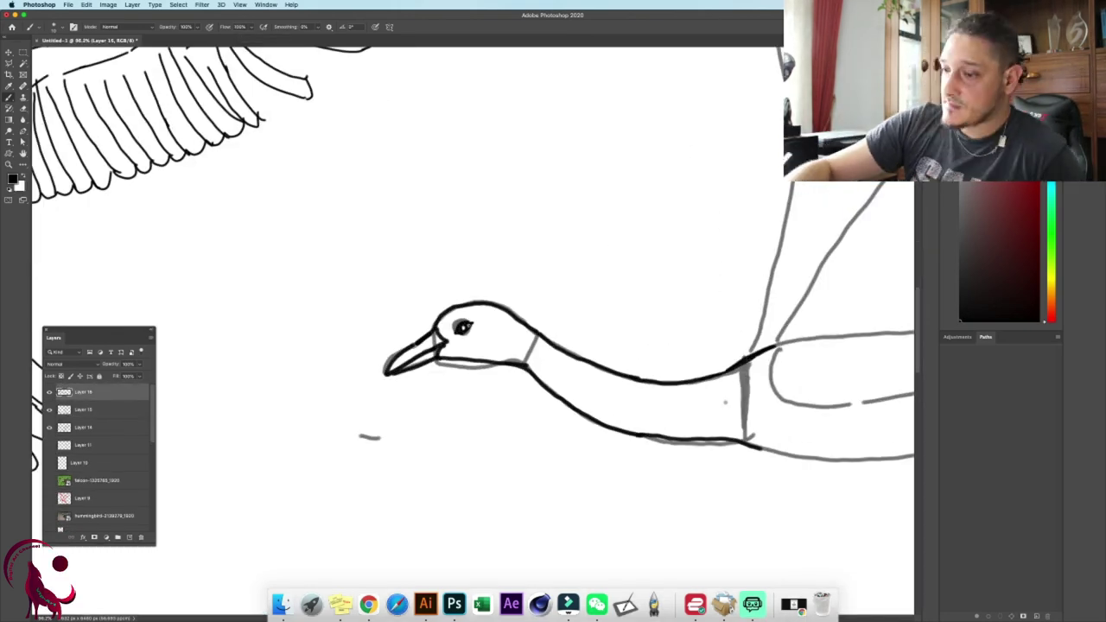
- Ink the near wing's leading edge and draw its pointed flight feathers along the outer curve
mouse_move(776, 347)
mouse_down()
mouse_move(471, 497)
mouse_move(506, 436)
mouse_up()
drag(507, 435, 491, 514)
mouse_move(493, 510)
mouse_down()
mouse_move(608, 328)
mouse_move(638, 102)
mouse_move(666, 216)
mouse_up()
drag(694, 121, 672, 216)
drag(726, 157, 673, 264)
drag(745, 194, 696, 292)
drag(767, 234, 704, 311)
mouse_move(704, 324)
mouse_down()
mouse_move(782, 284)
mouse_move(707, 346)
mouse_up()
drag(817, 372, 709, 373)
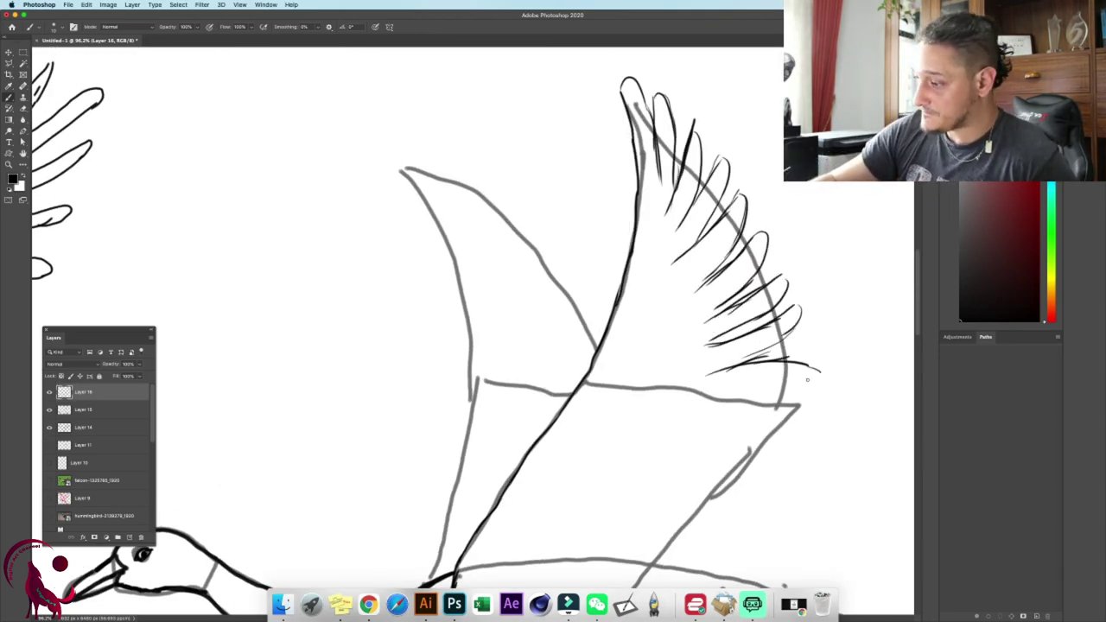
- Ink the near wing's lower part with a scalloped trailing edge and light inner feather lines
drag(605, 493, 596, 268)
drag(736, 223, 728, 253)
mouse_move(637, 351)
mouse_down()
mouse_move(603, 392)
mouse_move(511, 380)
mouse_up()
drag(645, 332, 545, 350)
drag(671, 301, 567, 306)
drag(690, 277, 585, 279)
drag(731, 225, 639, 216)
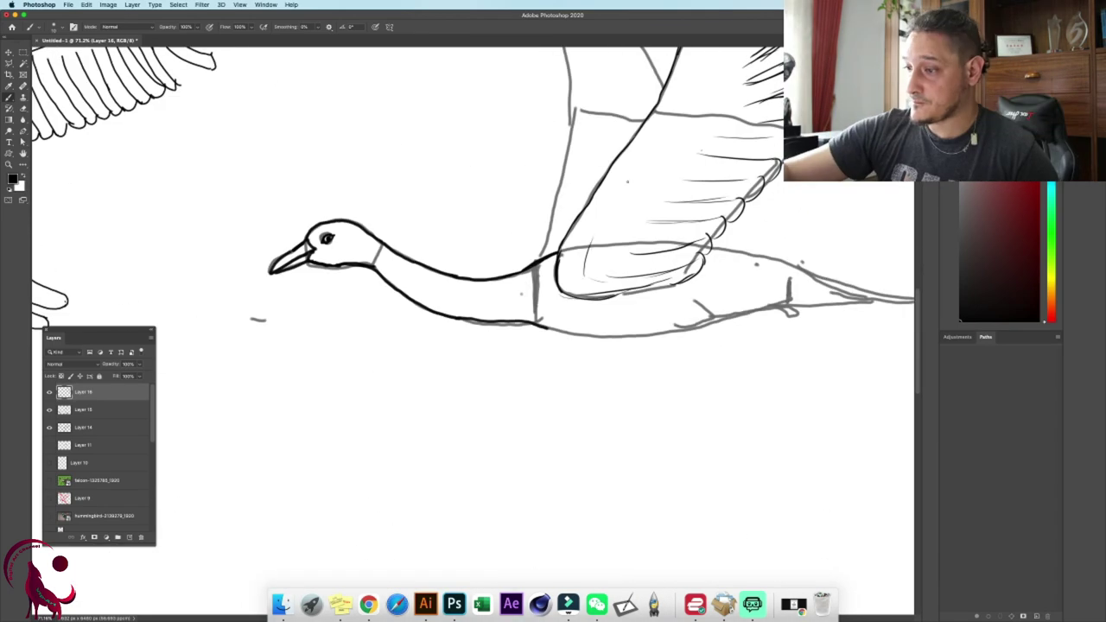
mouse_move(562, 259)
mouse_down()
mouse_move(562, 333)
mouse_move(574, 315)
mouse_up()
- Ink the goose's far wing with a curved leading edge and a row of pointed feathers
drag(584, 246, 533, 85)
drag(554, 85, 578, 154)
drag(572, 90, 583, 142)
mouse_move(587, 106)
mouse_down()
mouse_move(590, 153)
mouse_move(631, 171)
mouse_up()
mouse_move(616, 133)
mouse_down()
mouse_move(676, 206)
mouse_move(641, 221)
mouse_up()
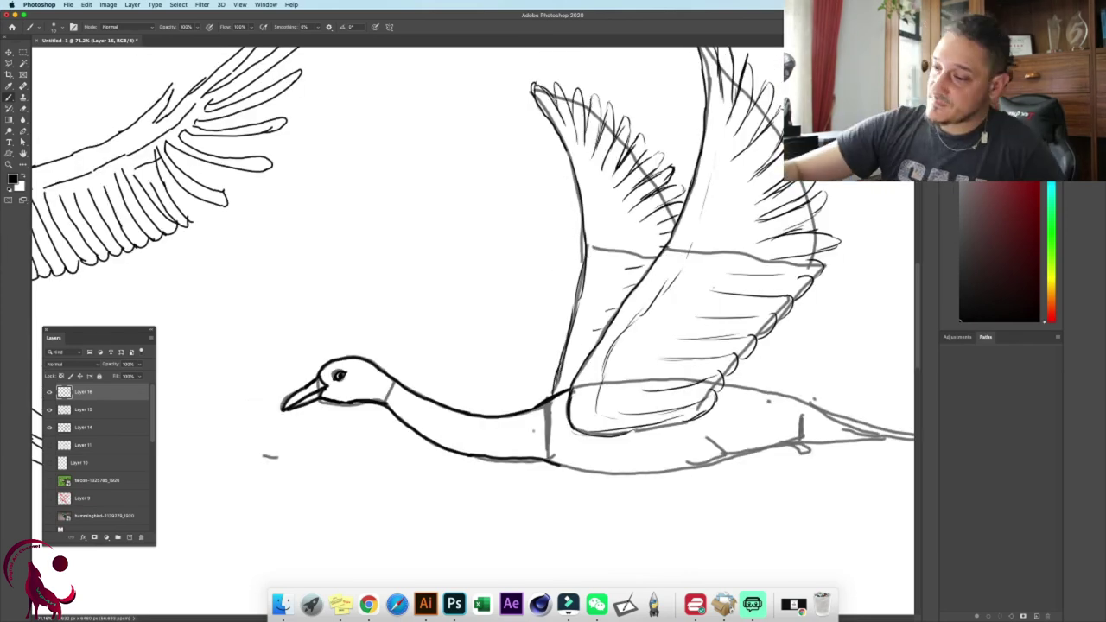
- Ink the goose's rear underside, legs and tail, dividing the tail into narrow feathers
drag(778, 415, 444, 254)
mouse_move(372, 274)
mouse_down()
mouse_move(399, 295)
mouse_move(482, 277)
mouse_up()
drag(463, 282, 488, 287)
drag(478, 243, 545, 275)
drag(482, 246, 600, 275)
mouse_move(497, 284)
mouse_down()
mouse_move(533, 304)
mouse_move(581, 305)
mouse_up()
drag(541, 291, 596, 296)
drag(545, 278, 602, 287)
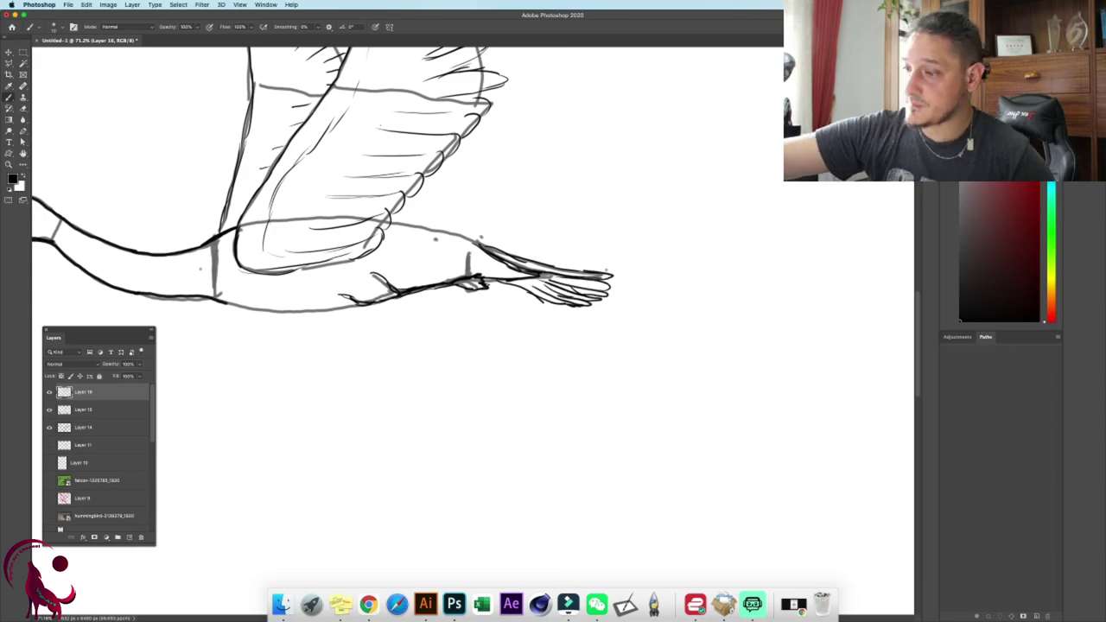
- Ink the goose's belly line, hide its rough sketch layer and add finishing strokes to the body
drag(393, 303, 346, 312)
drag(241, 306, 379, 305)
click(49, 410)
scroll(536, 294, down, 4)
drag(754, 304, 782, 311)
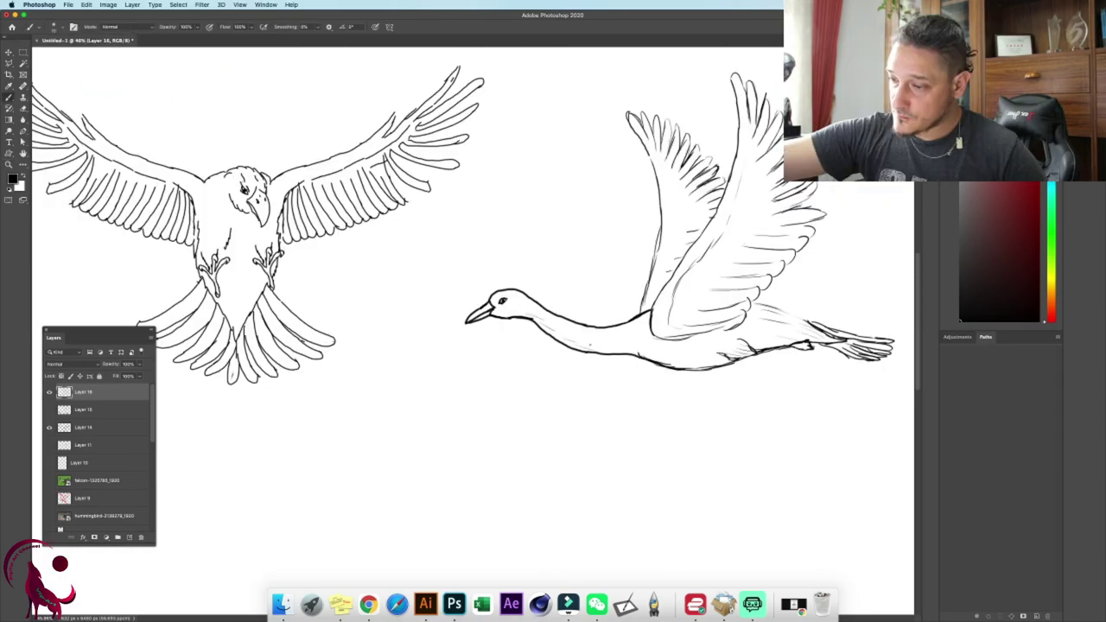
- Make the red reference sketch layers visible again around the finished falcon and goose
scroll(719, 345, down, 3)
scroll(386, 276, down, 2)
drag(49, 410, 50, 481)
drag(49, 481, 49, 428)
click(49, 428)
click(49, 410)
scroll(402, 277, up, 3)
scroll(394, 277, down, 2)
scroll(50, 450, down, 5)
click(49, 516)
click(49, 482)
click(49, 447)
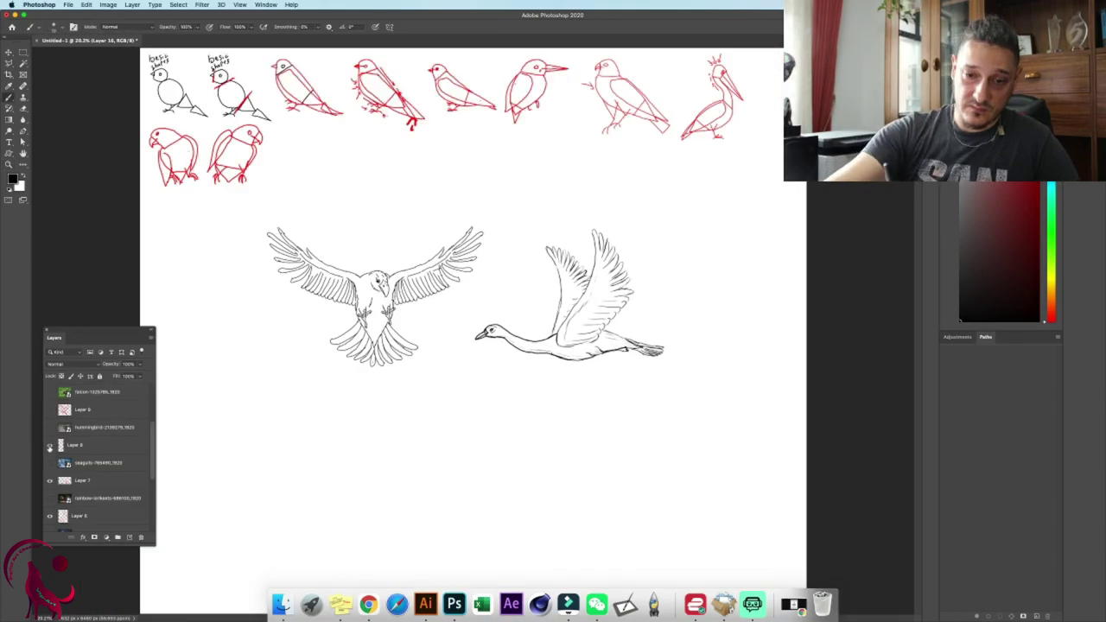
scroll(50, 449, up, 5)
click(49, 499)
click(50, 464)
scroll(707, 344, down, 2)
scroll(527, 338, up, 3)
drag(657, 466, 659, 421)
drag(646, 425, 670, 425)
drag(694, 432, 693, 472)
key(super+z)
key(super+z)
key(super+z)
- Draw arrows pointing up at the goose from below, and more arrows above and beside the falcon
mouse_move(737, 405)
mouse_down()
mouse_move(714, 401)
mouse_move(736, 404)
mouse_up()
drag(589, 470, 603, 422)
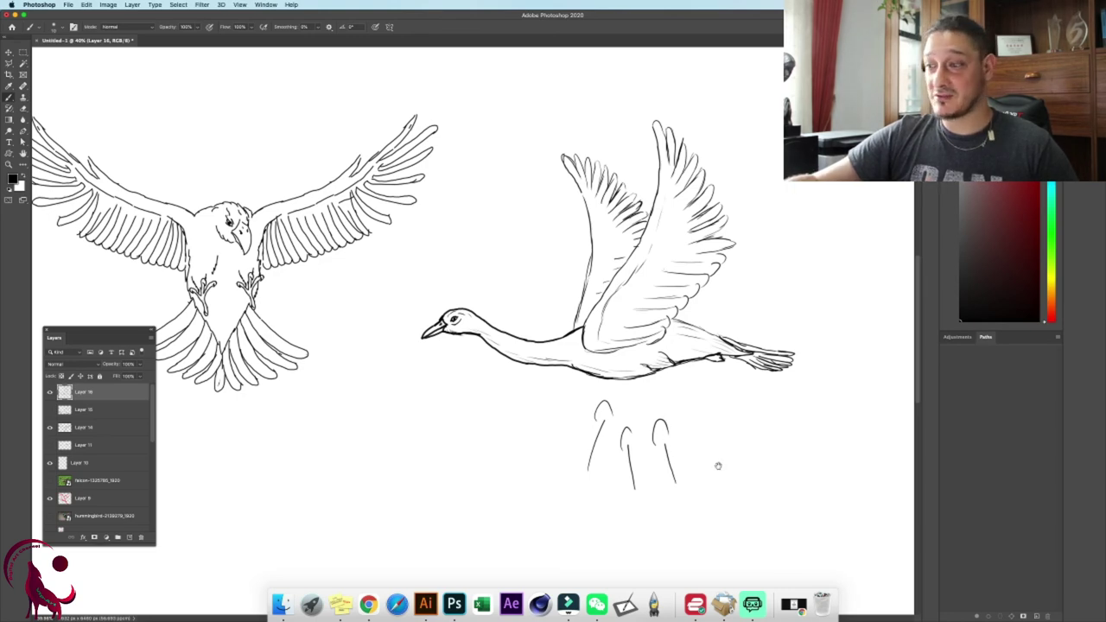
scroll(696, 377, left, 10)
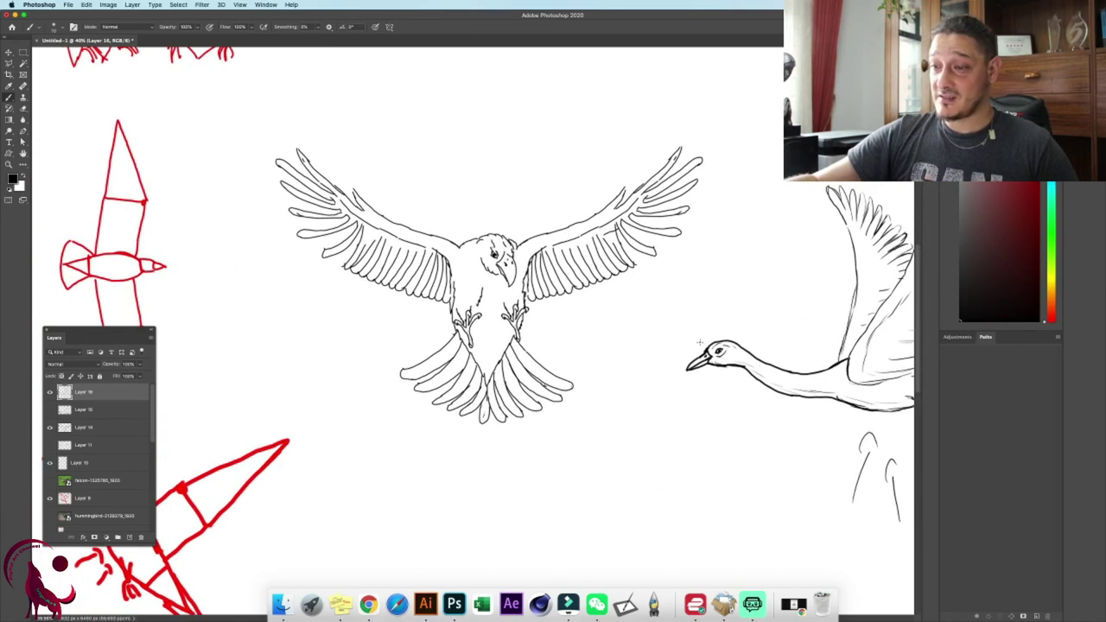
drag(504, 128, 529, 148)
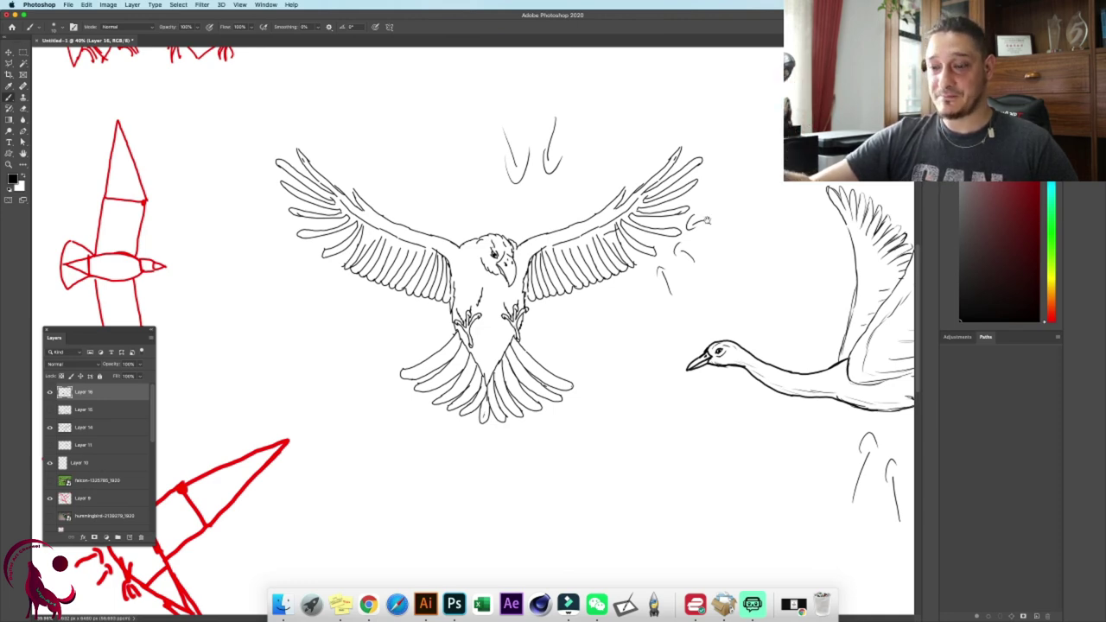
drag(418, 99, 738, 349)
mouse_move(608, 226)
mouse_down()
mouse_move(586, 355)
mouse_move(552, 398)
mouse_up()
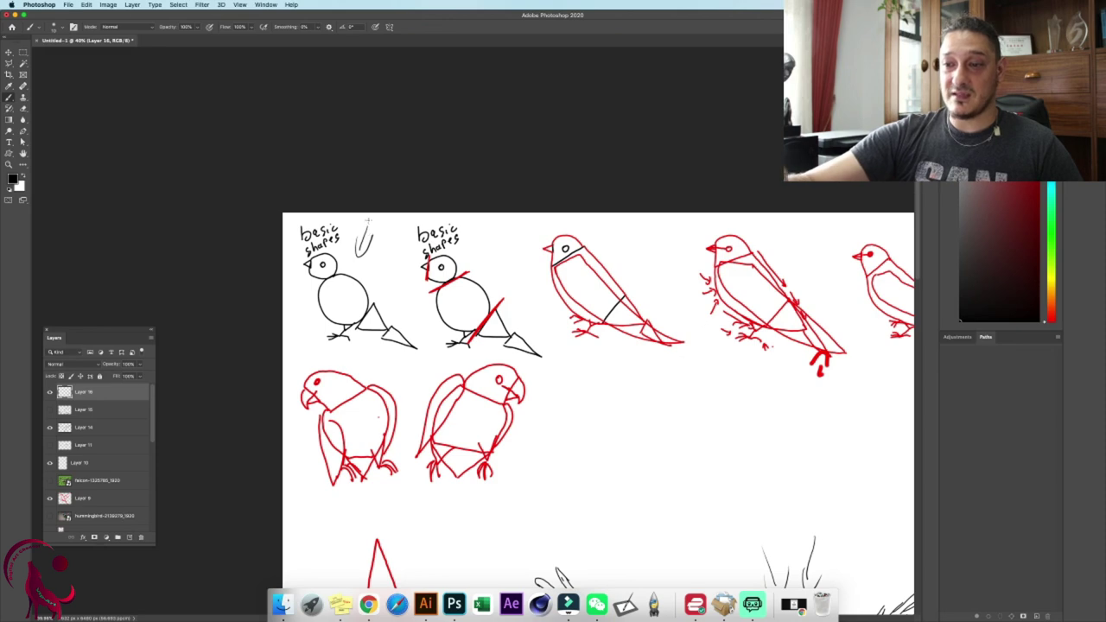
- Label the first three bird sketches with circled numbers 1, 2 and 3, and draw an arrow under the fourth
drag(368, 220, 370, 226)
key(super+z)
key(super+z)
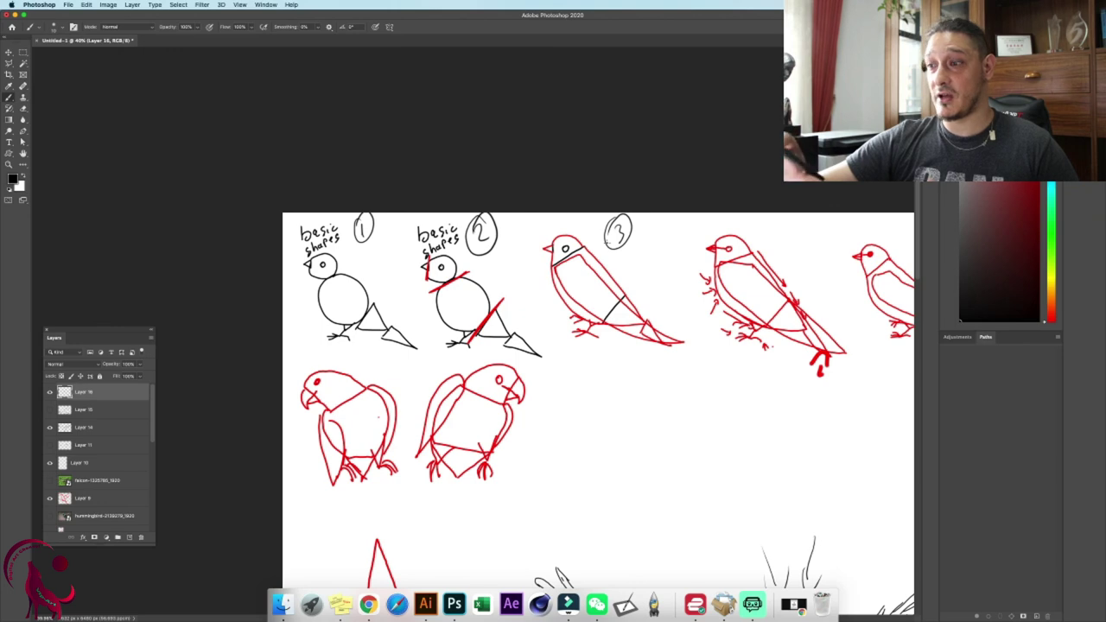
drag(639, 377, 495, 491)
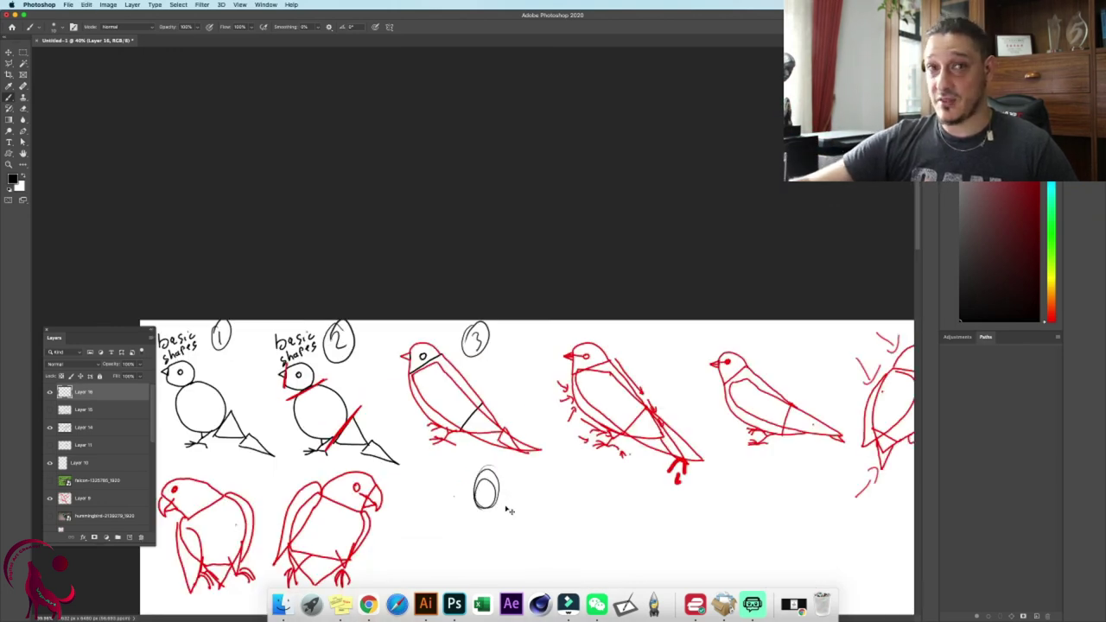
key(super+z)
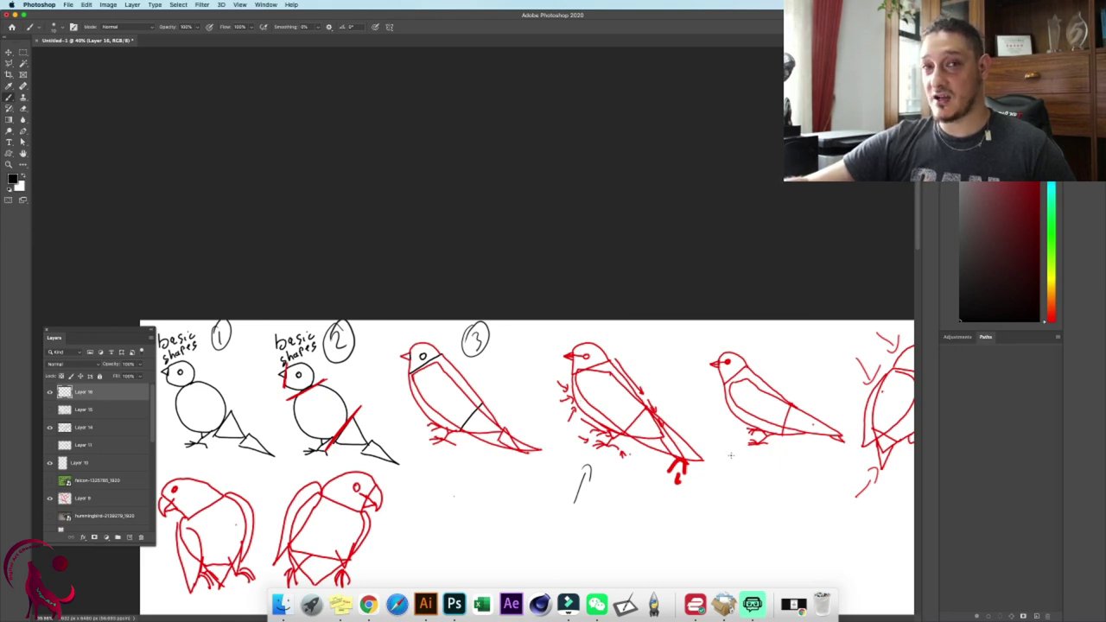
drag(719, 345, 618, 343)
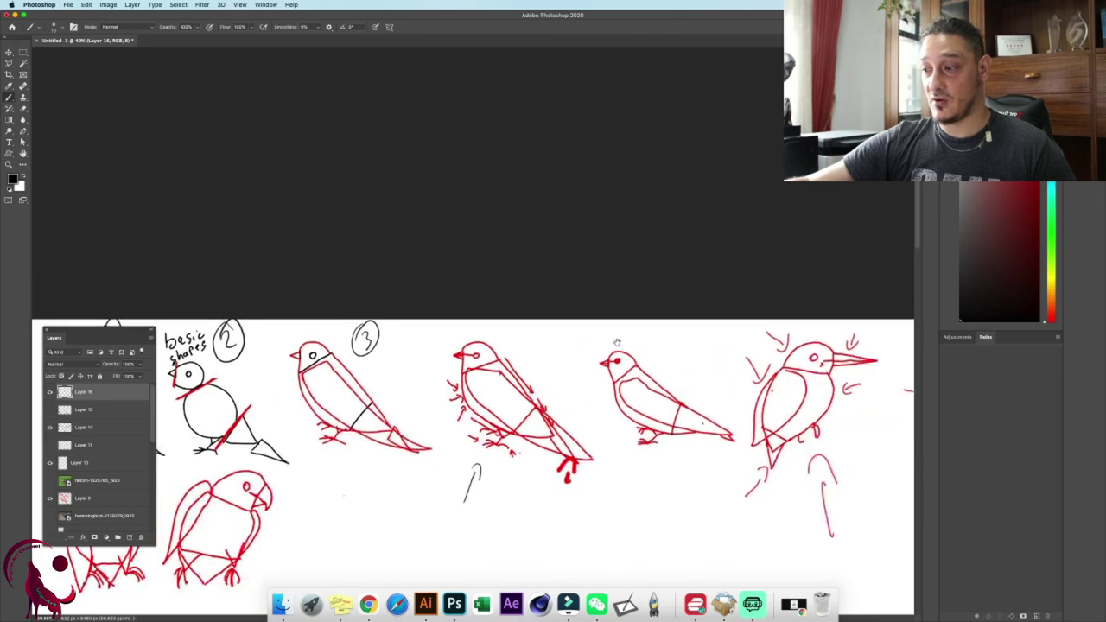